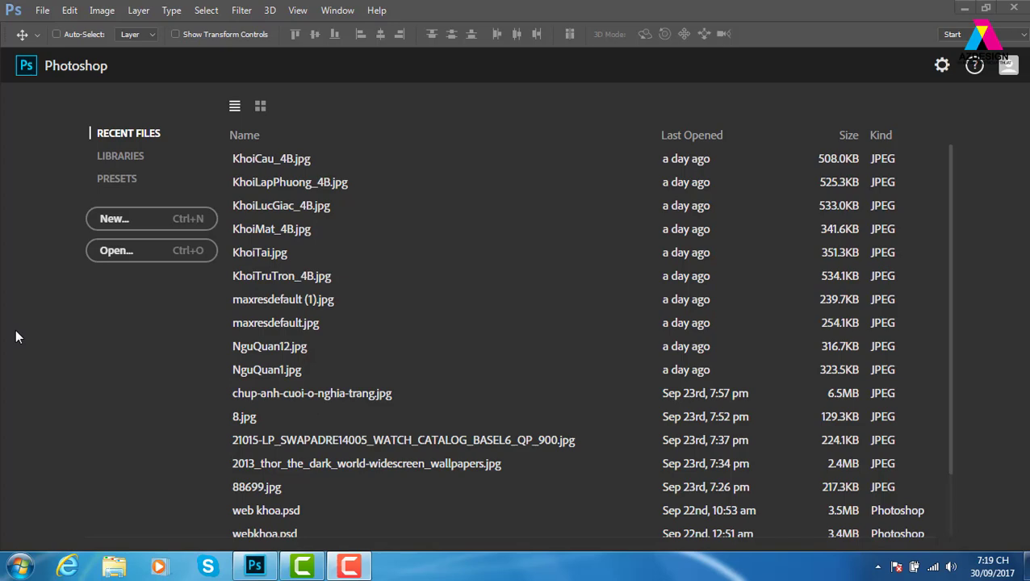
Make a new 1200×600 px, 200 ppi document with a white background
{"action": "left_click", "coordinate": [198, 220]}
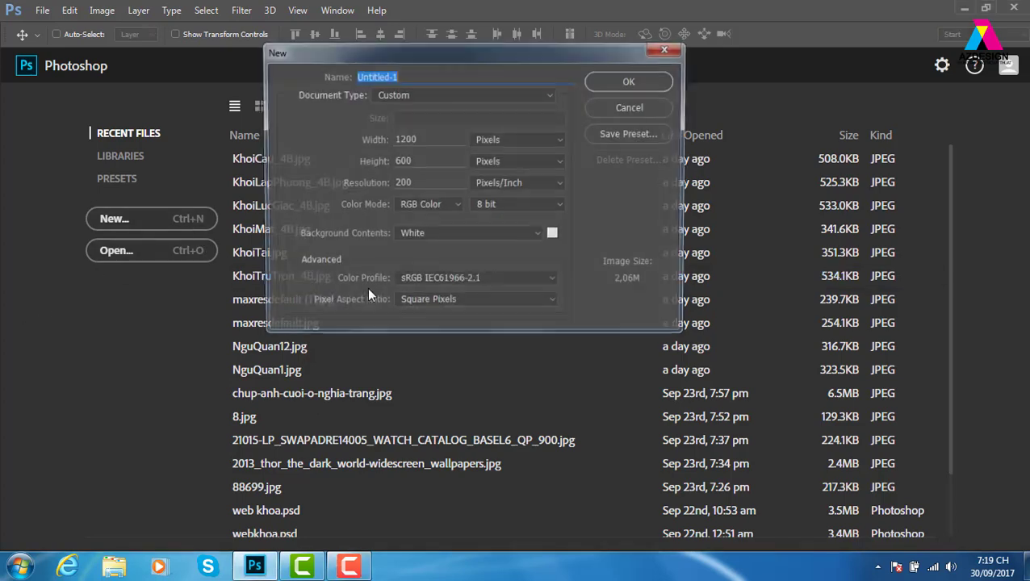
{"action": "left_click", "coordinate": [612, 84]}
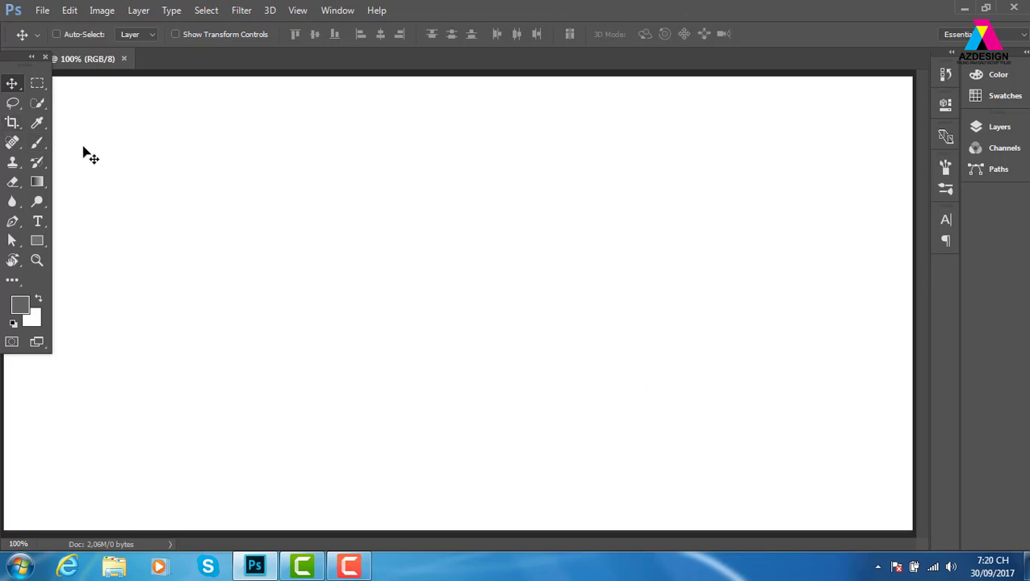
Pick the Brush tool and set the foreground colour to red #ff0036
{"action": "key", "text": "b"}
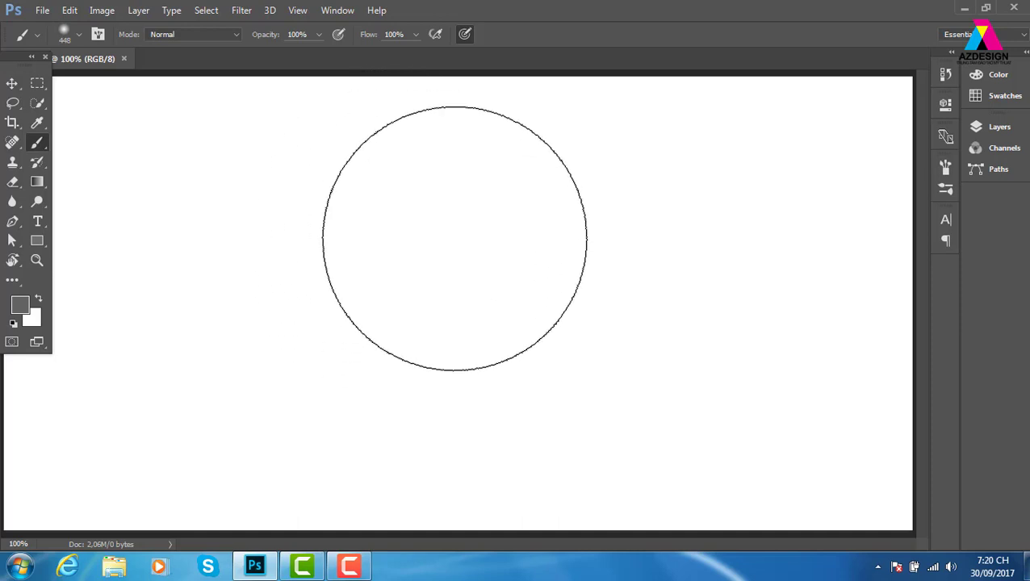
{"action": "left_click", "coordinate": [20, 304]}
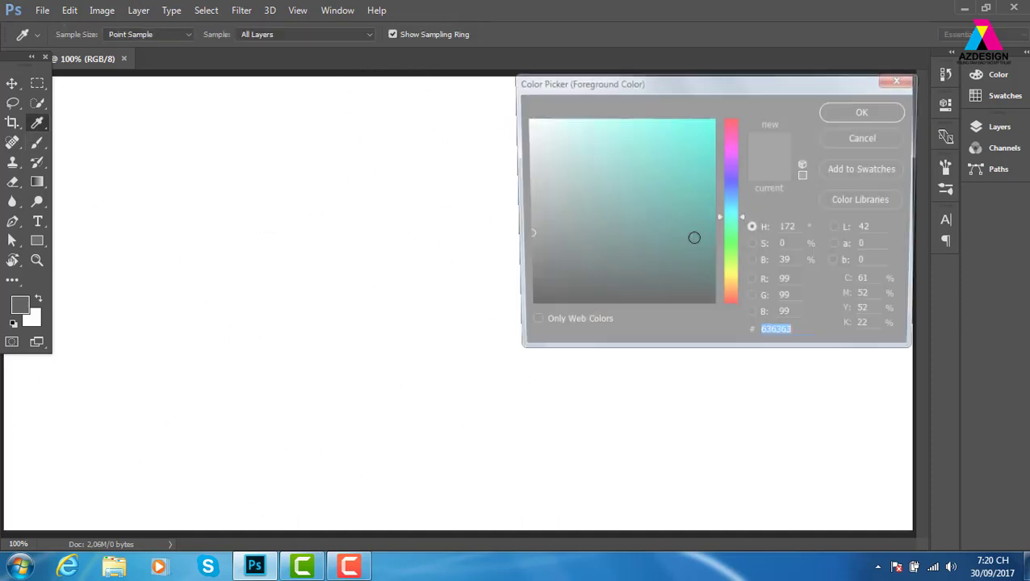
{"action": "left_click", "coordinate": [736, 126]}
{"action": "left_click_drag", "start_coordinate": [680, 134], "coordinate": [744, 92]}
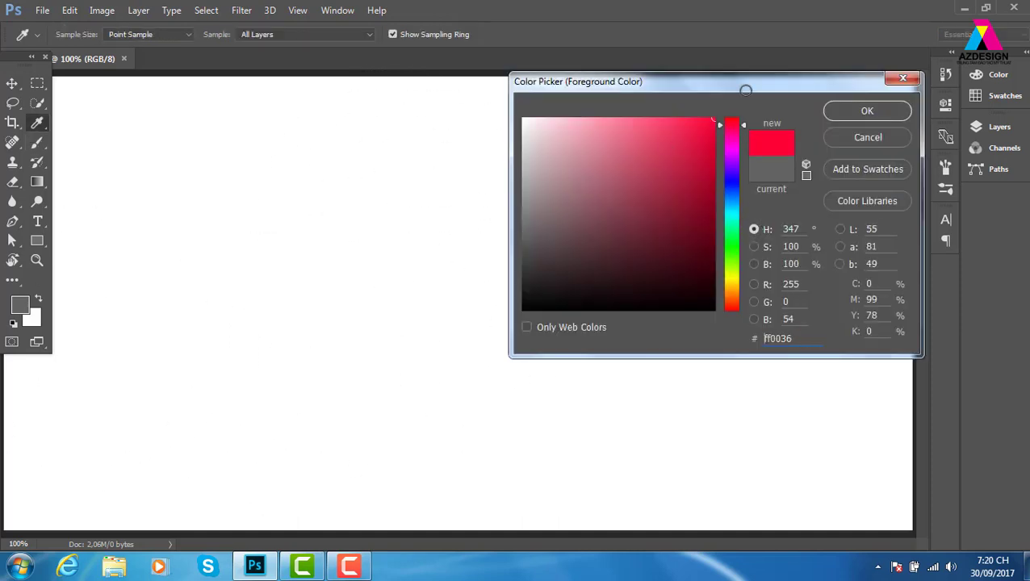
{"action": "left_click", "coordinate": [867, 112]}
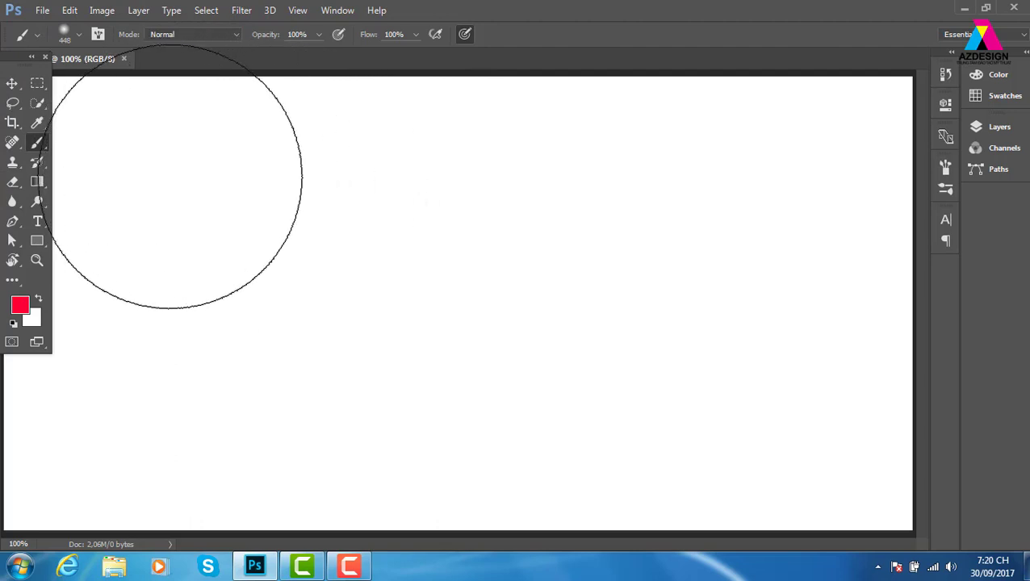
Set the soft brush size to 94 px
{"action": "left_click", "coordinate": [79, 34]}
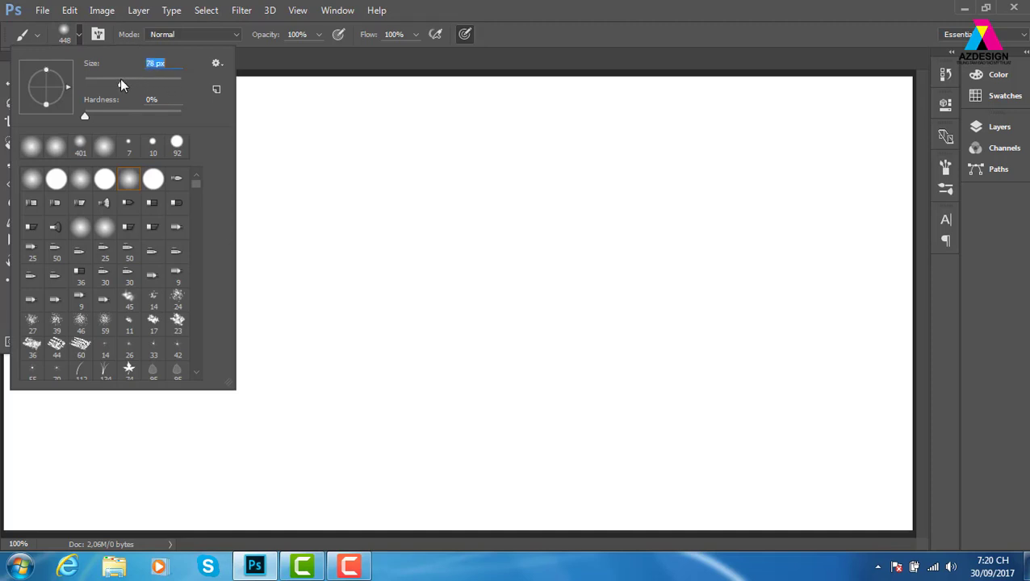
{"action": "mouse_move", "coordinate": [120, 81]}
{"action": "left_mouse_down"}
{"action": "mouse_move", "coordinate": [160, 85]}
{"action": "mouse_move", "coordinate": [117, 81]}
{"action": "left_mouse_up"}
{"action": "left_click", "coordinate": [527, 164]}
{"action": "right_click", "coordinate": [526, 164]}
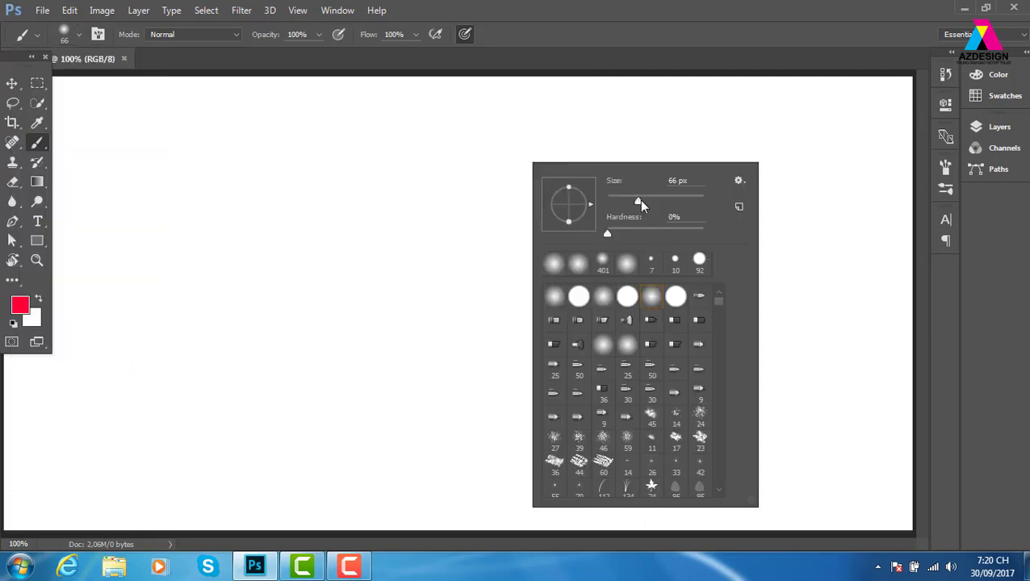
{"action": "left_click_drag", "start_coordinate": [640, 200], "coordinate": [650, 201]}
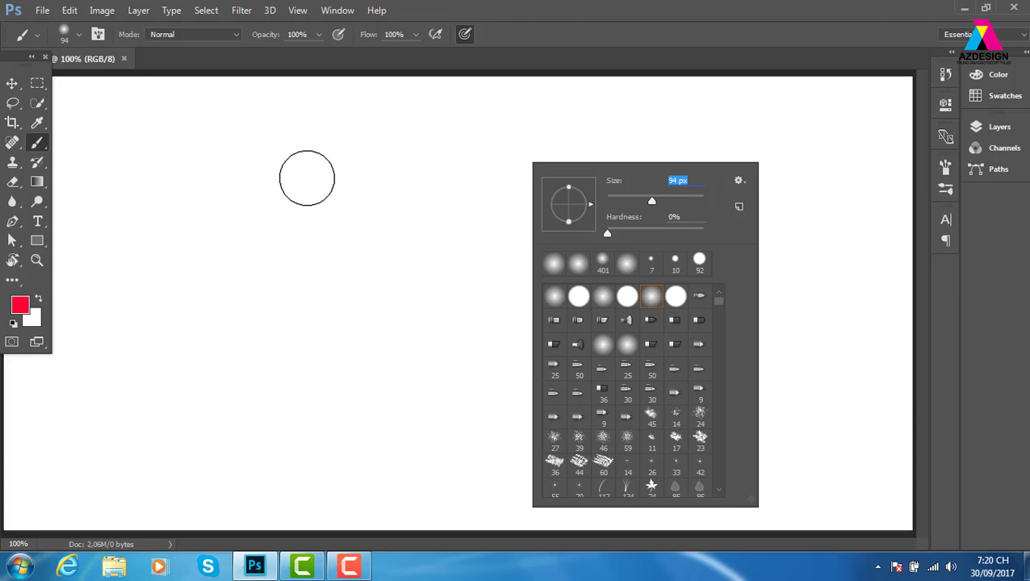
Paint a red test dab and a long red stroke, undoing each one
{"action": "left_click", "coordinate": [307, 178]}
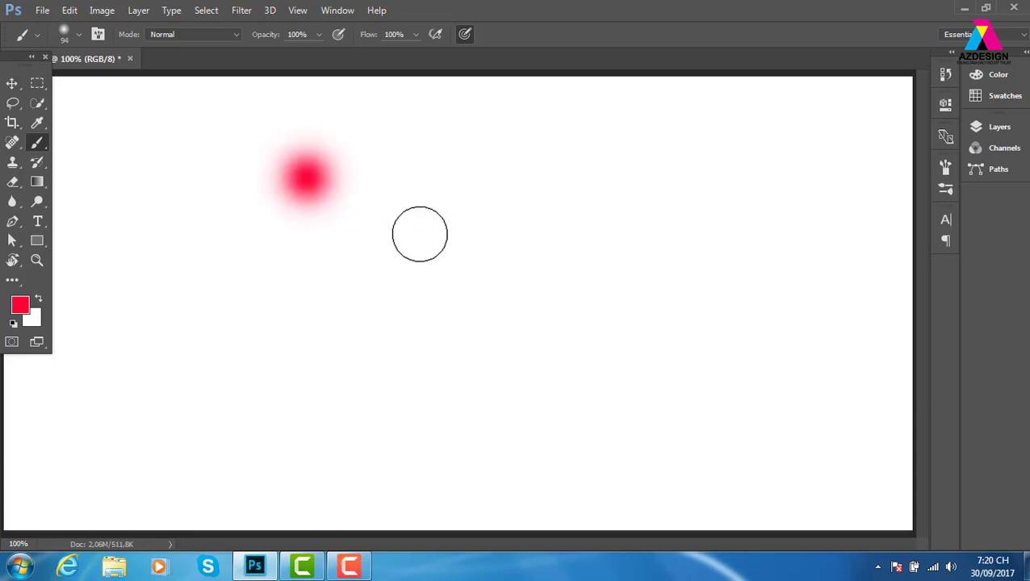
{"action": "key", "text": "ctrl+z"}
{"action": "left_click_drag", "start_coordinate": [241, 323], "coordinate": [659, 189]}
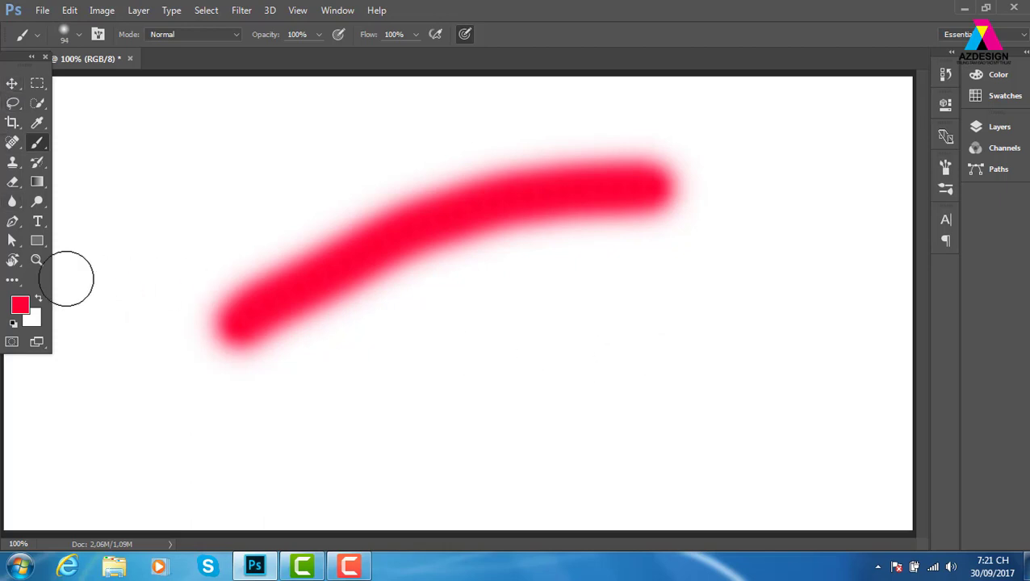
{"action": "key", "text": "ctrl+z"}
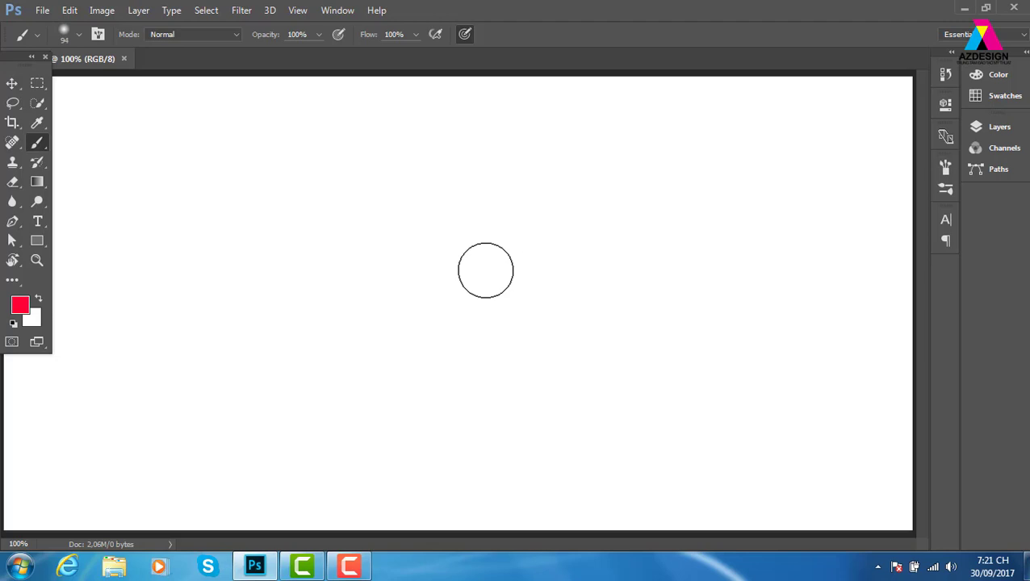
Test a 77 px brush with red dots, undo them, then enlarge the brush to 100 px
{"action": "left_click", "coordinate": [80, 34]}
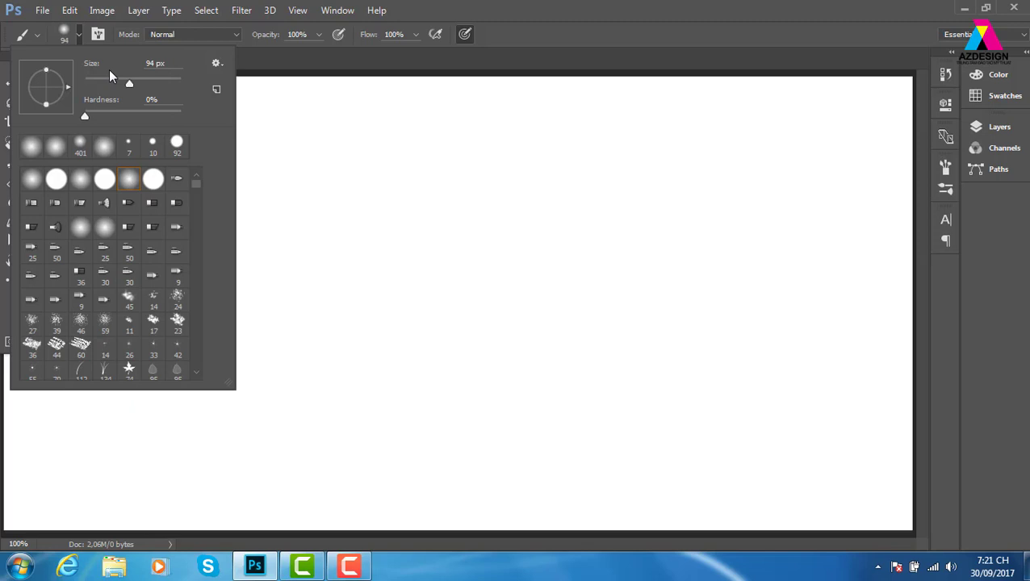
{"action": "left_click_drag", "start_coordinate": [128, 82], "coordinate": [125, 82]}
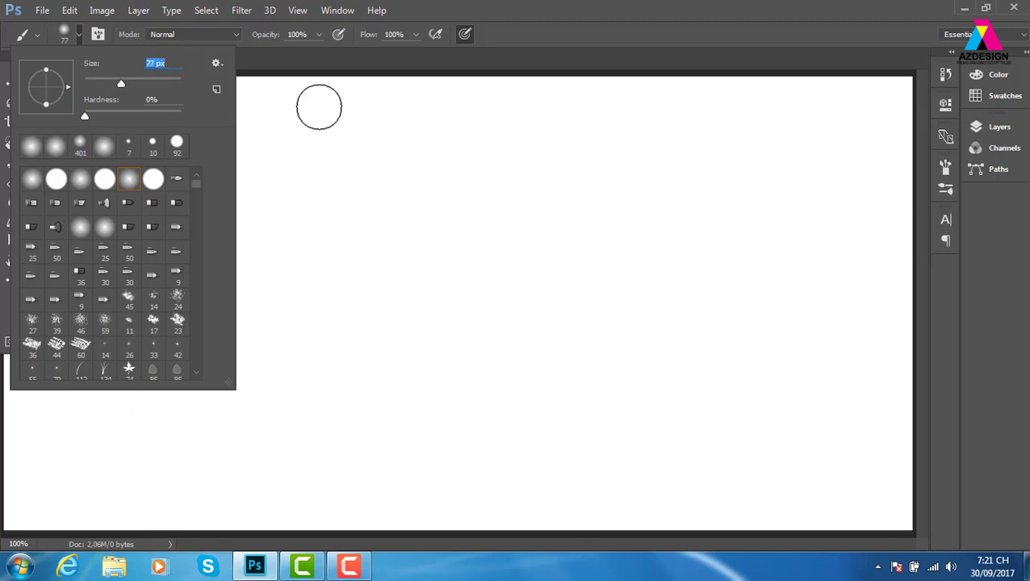
{"action": "left_click", "coordinate": [470, 139]}
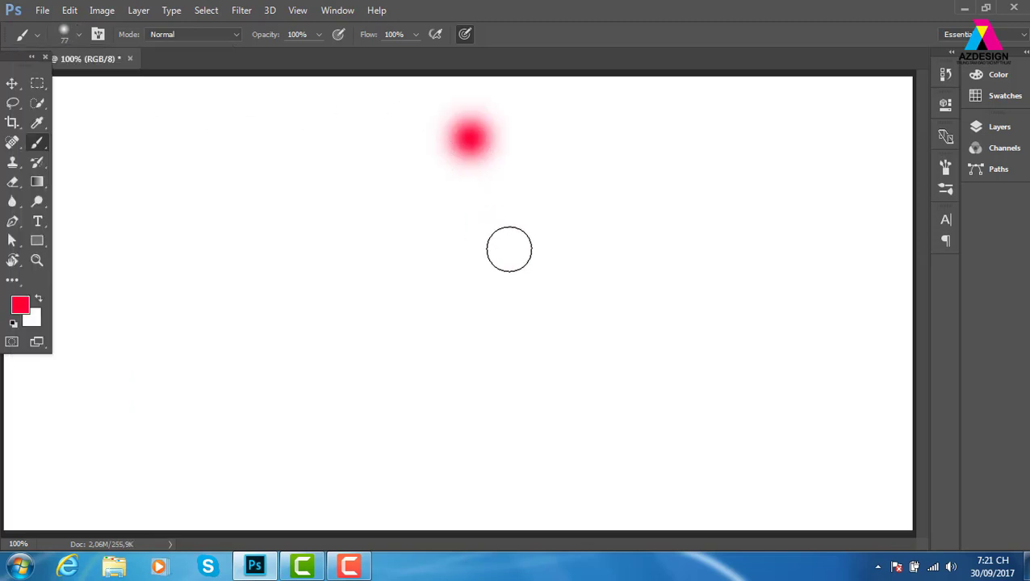
{"action": "key", "text": "ctrl+z"}
{"action": "right_click", "coordinate": [501, 215]}
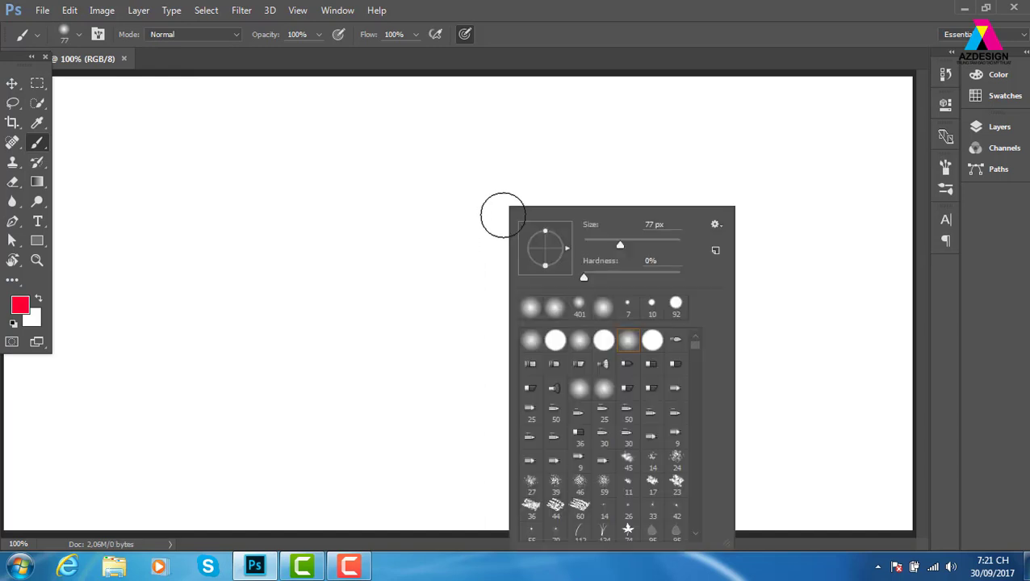
{"action": "left_click", "coordinate": [430, 244]}
{"action": "key", "text": "ctrl+z"}
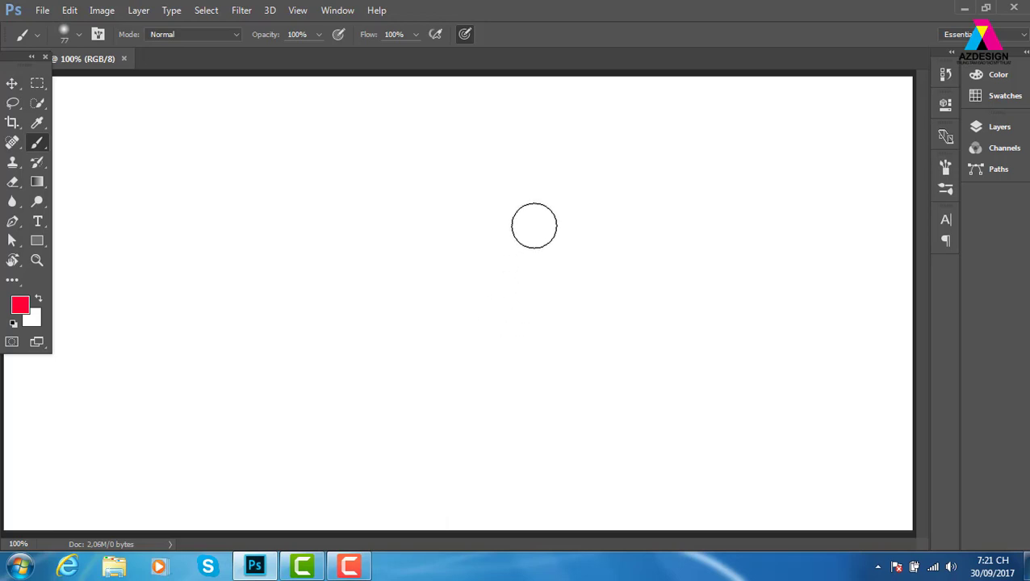
{"action": "key", "text": "bracketright"}
{"action": "key", "text": "bracketright"}
{"action": "key", "text": "bracketright"}
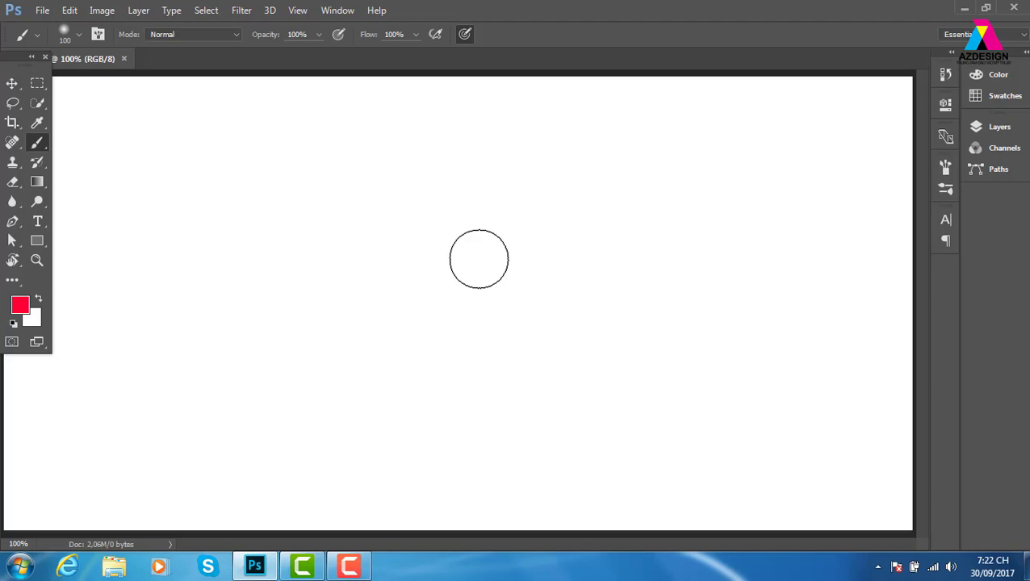
Alt-drag the brush down to 65 px and show its size and hardness settings
{"action": "mouse_move", "coordinate": [497, 245]}
{"action": "left_mouse_down"}
{"action": "mouse_move", "coordinate": [475, 261]}
{"action": "mouse_move", "coordinate": [564, 265]}
{"action": "mouse_move", "coordinate": [486, 272]}
{"action": "mouse_move", "coordinate": [561, 271]}
{"action": "mouse_move", "coordinate": [474, 261]}
{"action": "mouse_move", "coordinate": [588, 247]}
{"action": "left_mouse_up"}
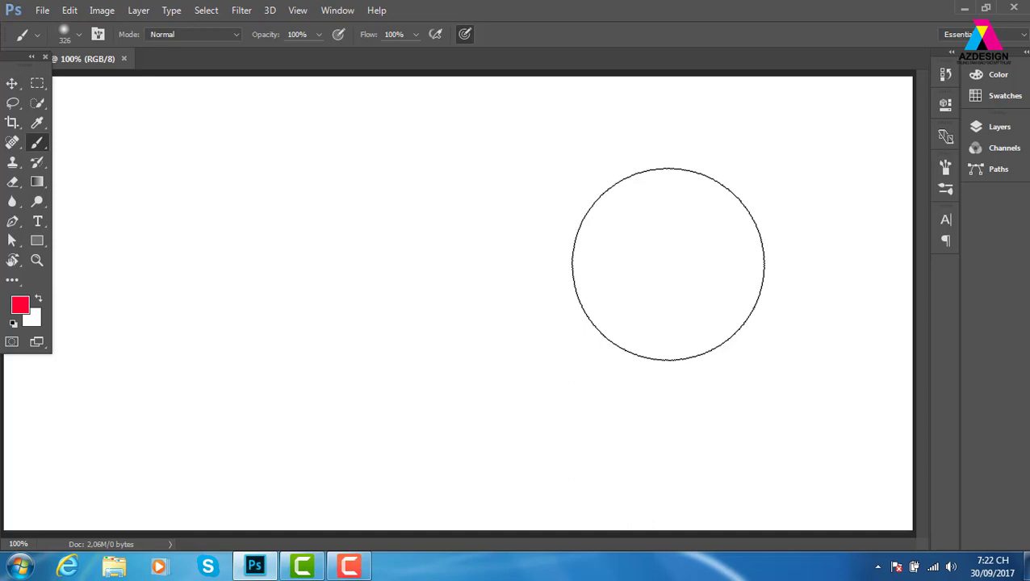
{"action": "mouse_move", "coordinate": [600, 240]}
{"action": "left_mouse_down"}
{"action": "mouse_move", "coordinate": [483, 254]}
{"action": "mouse_move", "coordinate": [635, 249]}
{"action": "mouse_move", "coordinate": [491, 244]}
{"action": "mouse_move", "coordinate": [570, 234]}
{"action": "mouse_move", "coordinate": [495, 242]}
{"action": "left_mouse_up"}
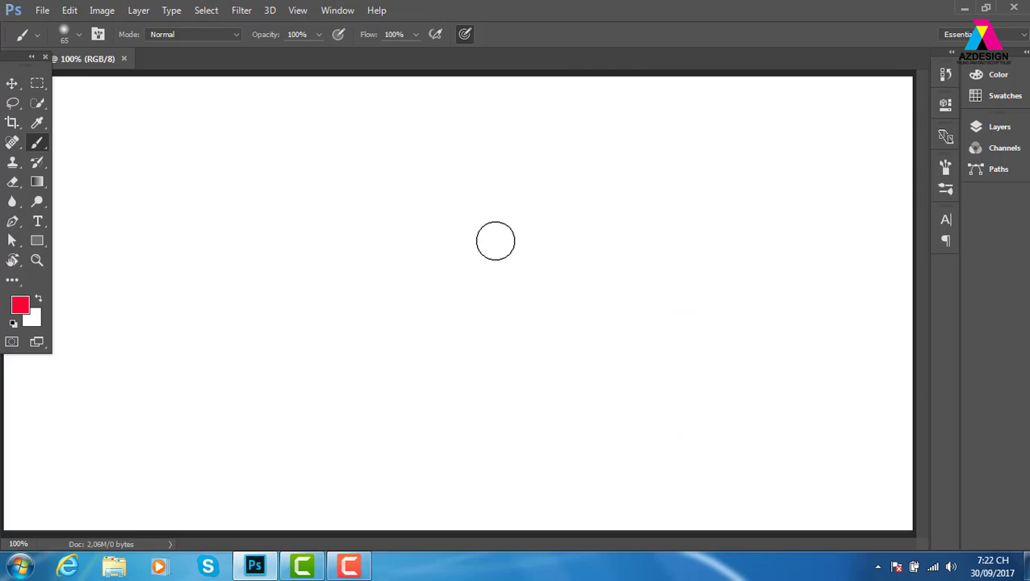
{"action": "left_click", "coordinate": [79, 34]}
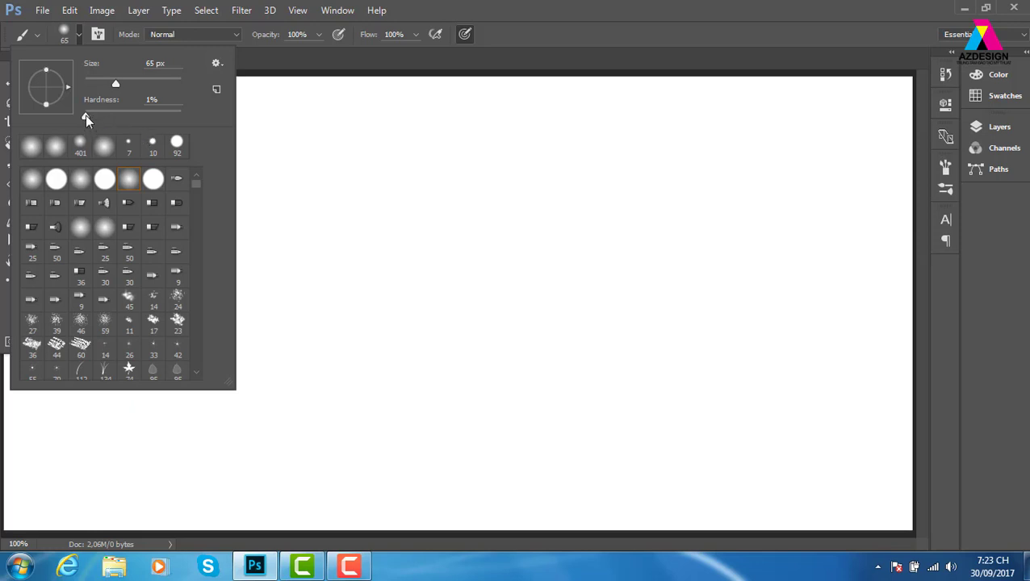
Compare a 100% hardness red stroke with a soft one, then undo both
{"action": "left_click_drag", "start_coordinate": [85, 115], "coordinate": [220, 121]}
{"action": "mouse_move", "coordinate": [448, 216]}
{"action": "left_mouse_down"}
{"action": "mouse_move", "coordinate": [491, 292]}
{"action": "mouse_move", "coordinate": [582, 372]}
{"action": "mouse_move", "coordinate": [703, 279]}
{"action": "mouse_move", "coordinate": [678, 162]}
{"action": "mouse_move", "coordinate": [568, 120]}
{"action": "mouse_move", "coordinate": [460, 131]}
{"action": "mouse_move", "coordinate": [355, 226]}
{"action": "mouse_move", "coordinate": [420, 378]}
{"action": "left_mouse_up"}
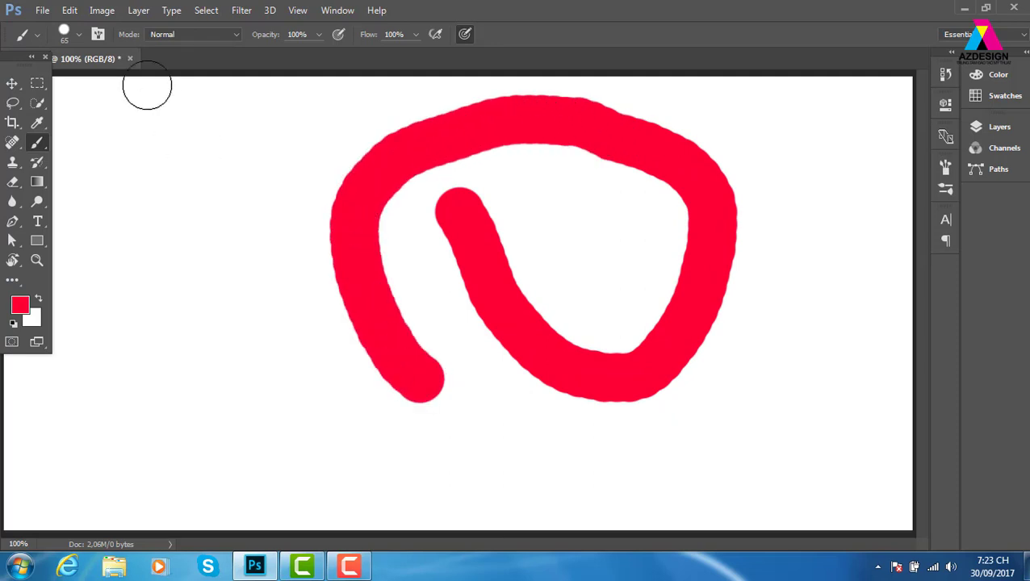
{"action": "left_click", "coordinate": [78, 33]}
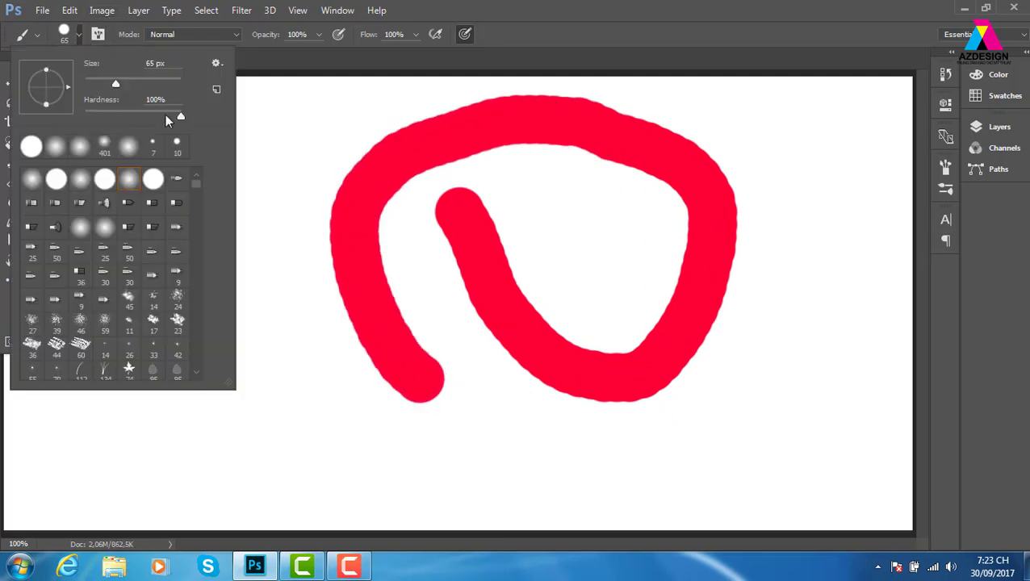
{"action": "left_click_drag", "start_coordinate": [174, 119], "coordinate": [88, 119]}
{"action": "mouse_move", "coordinate": [263, 168]}
{"action": "left_mouse_down"}
{"action": "mouse_move", "coordinate": [272, 285]}
{"action": "mouse_move", "coordinate": [349, 394]}
{"action": "mouse_move", "coordinate": [492, 453]}
{"action": "mouse_move", "coordinate": [580, 423]}
{"action": "mouse_move", "coordinate": [674, 244]}
{"action": "mouse_move", "coordinate": [424, 154]}
{"action": "mouse_move", "coordinate": [340, 340]}
{"action": "mouse_move", "coordinate": [458, 263]}
{"action": "mouse_move", "coordinate": [454, 239]}
{"action": "left_mouse_up"}
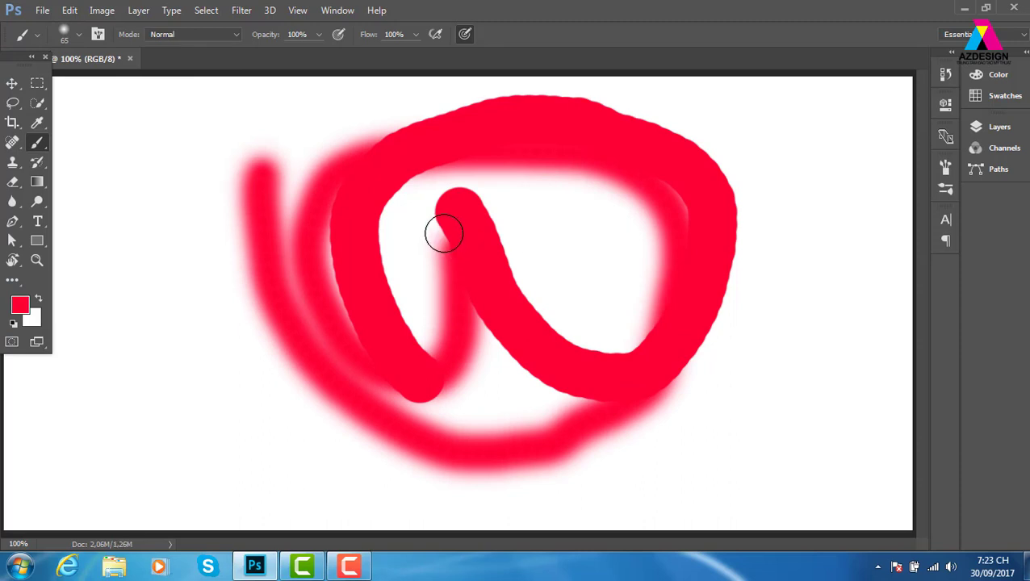
{"action": "key", "text": "ctrl+z"}
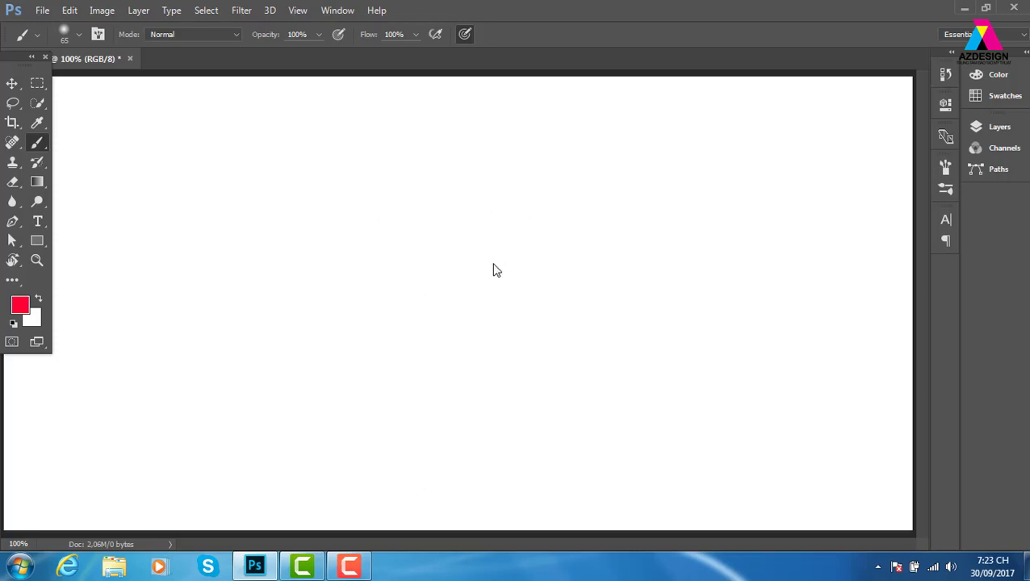
Resize the brush to 197 px, paint a large red test blot, and undo it
{"action": "mouse_move", "coordinate": [492, 266]}
{"action": "left_mouse_down"}
{"action": "mouse_move", "coordinate": [617, 281]}
{"action": "mouse_move", "coordinate": [483, 293]}
{"action": "mouse_move", "coordinate": [539, 282]}
{"action": "mouse_move", "coordinate": [534, 212]}
{"action": "mouse_move", "coordinate": [524, 273]}
{"action": "mouse_move", "coordinate": [512, 266]}
{"action": "left_mouse_up"}
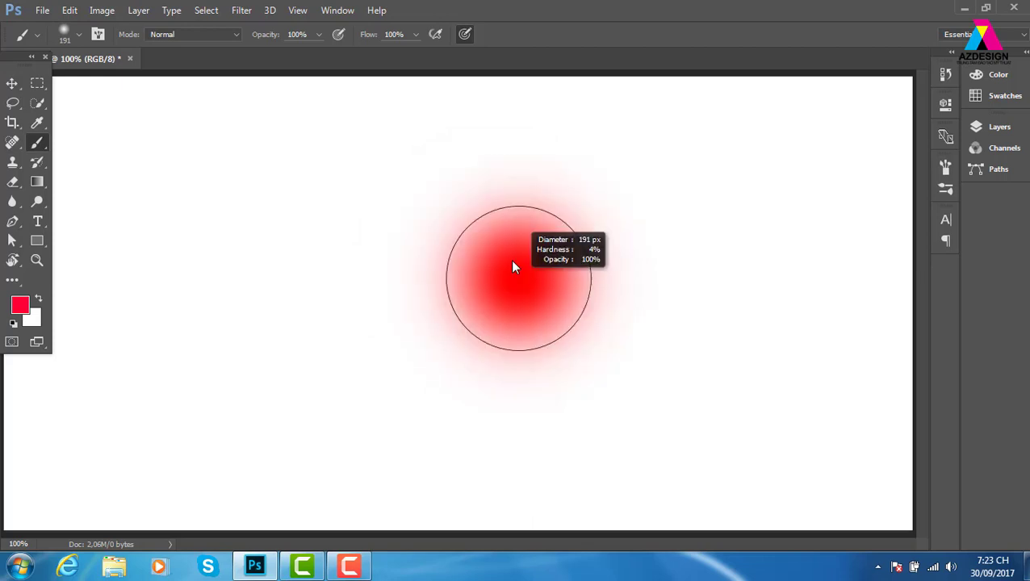
{"action": "mouse_move", "coordinate": [518, 223]}
{"action": "left_mouse_down"}
{"action": "mouse_move", "coordinate": [538, 418]}
{"action": "mouse_move", "coordinate": [598, 528]}
{"action": "mouse_move", "coordinate": [545, 187]}
{"action": "left_mouse_up"}
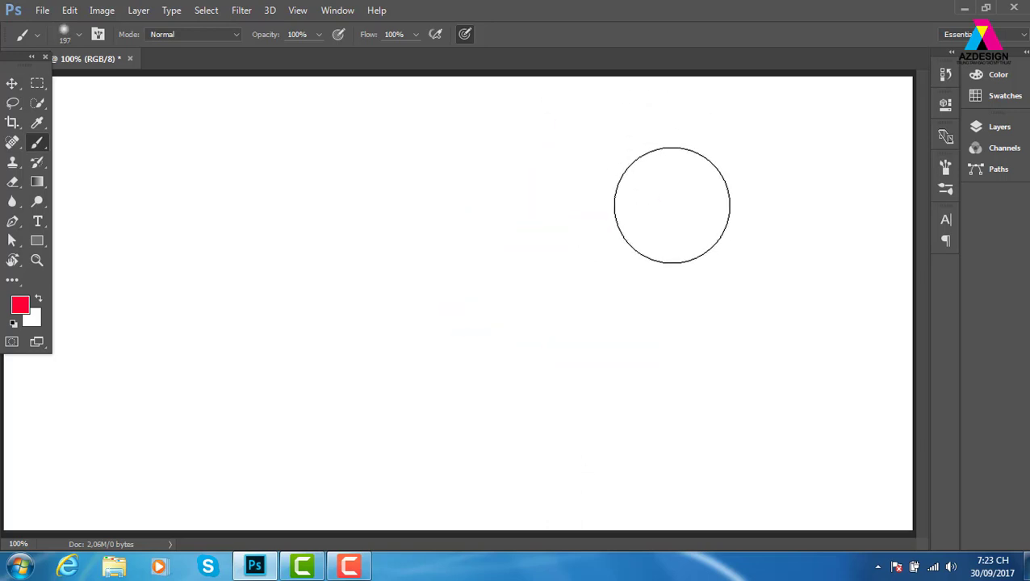
{"action": "left_click", "coordinate": [462, 234]}
{"action": "mouse_move", "coordinate": [498, 312]}
{"action": "left_mouse_down"}
{"action": "mouse_move", "coordinate": [548, 260]}
{"action": "mouse_move", "coordinate": [729, 293]}
{"action": "left_mouse_up"}
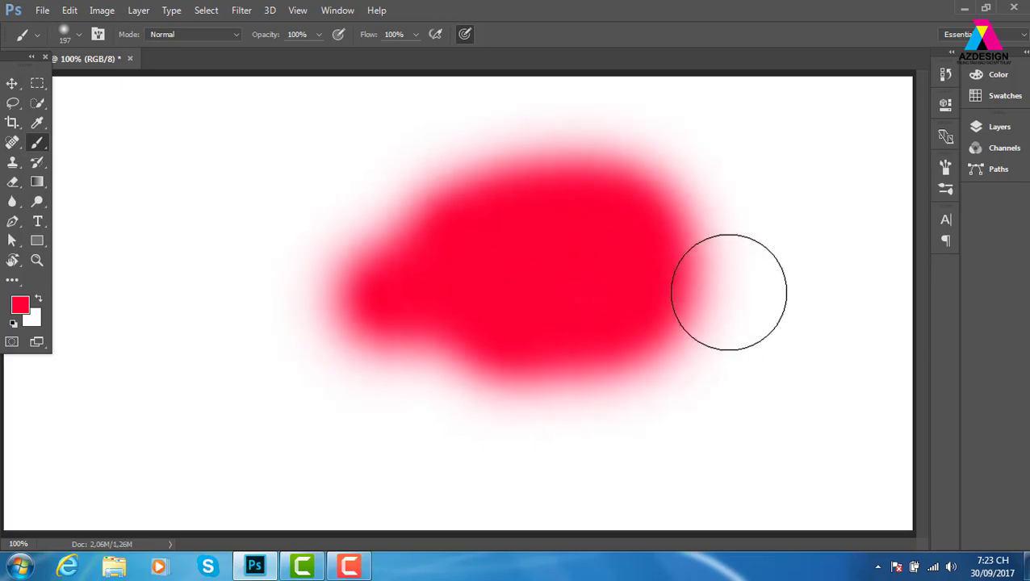
{"action": "key", "text": "ctrl+alt+z"}
{"action": "key", "text": "ctrl+alt+z"}
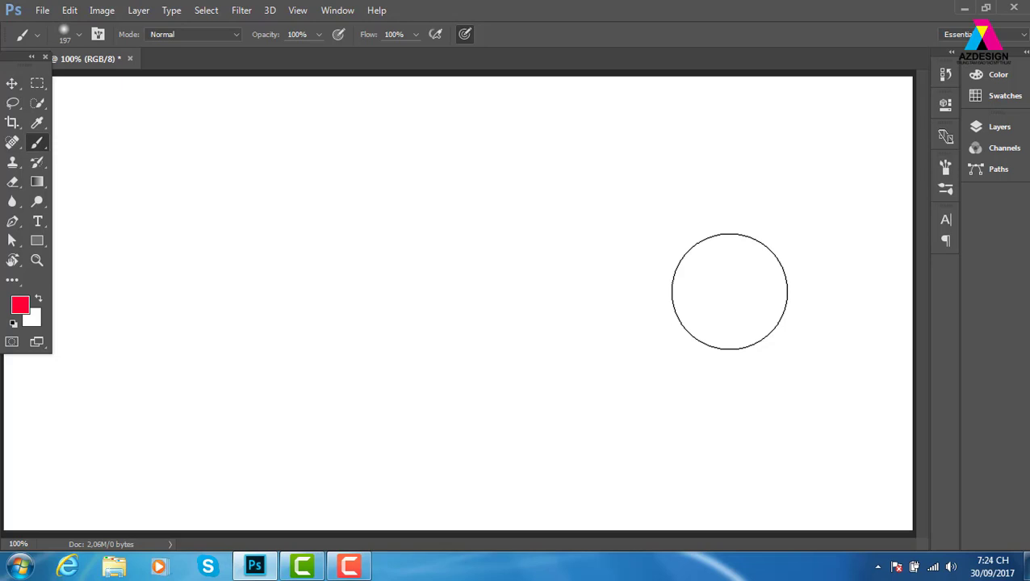
Paint a long red swoosh with a hard round brush rotated and flattened into an ellipse
{"action": "left_click", "coordinate": [80, 39]}
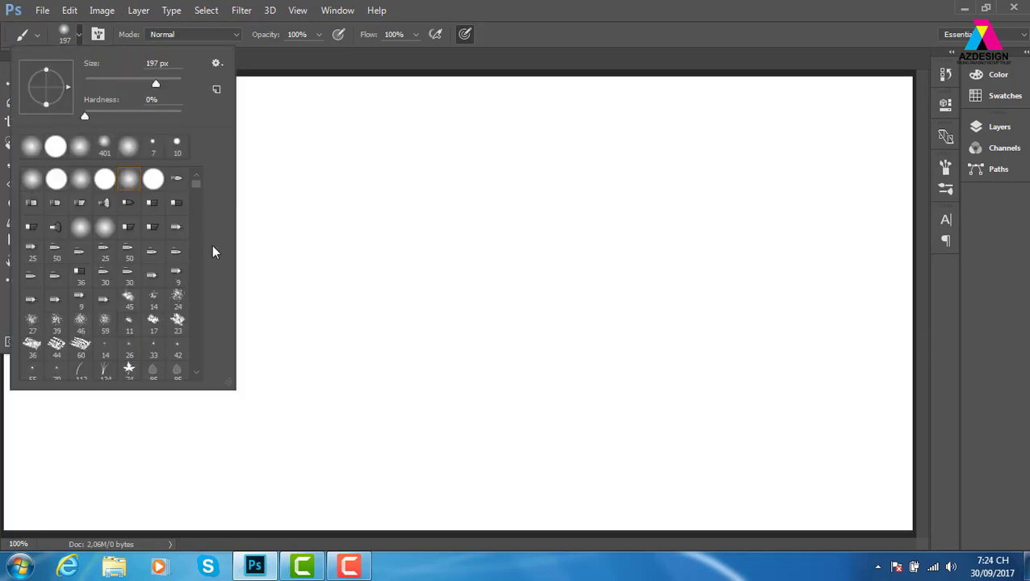
{"action": "left_click", "coordinate": [104, 179]}
{"action": "mouse_move", "coordinate": [200, 187]}
{"action": "left_mouse_down"}
{"action": "mouse_move", "coordinate": [193, 366]}
{"action": "mouse_move", "coordinate": [201, 179]}
{"action": "left_mouse_up"}
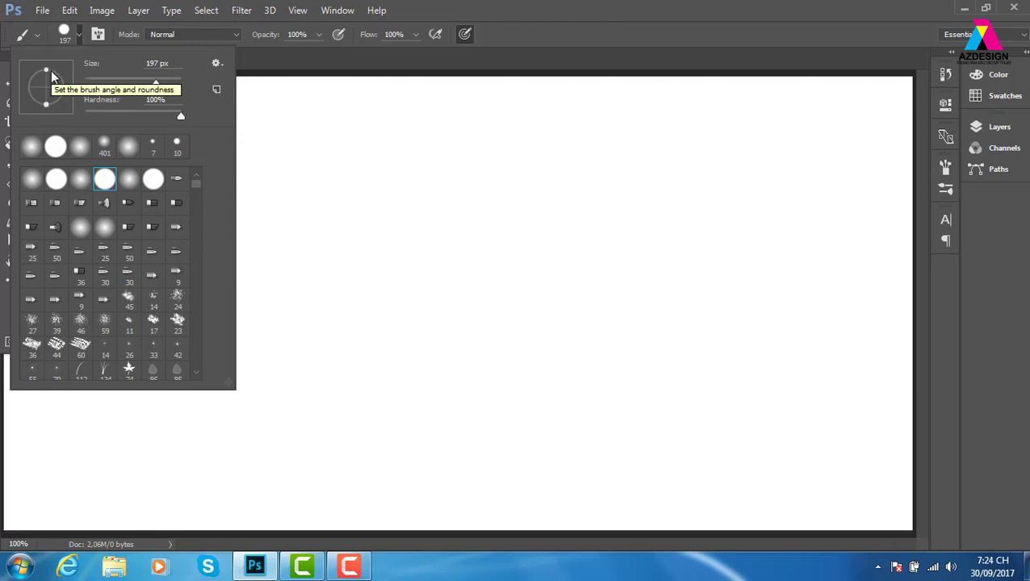
{"action": "right_click", "coordinate": [570, 257]}
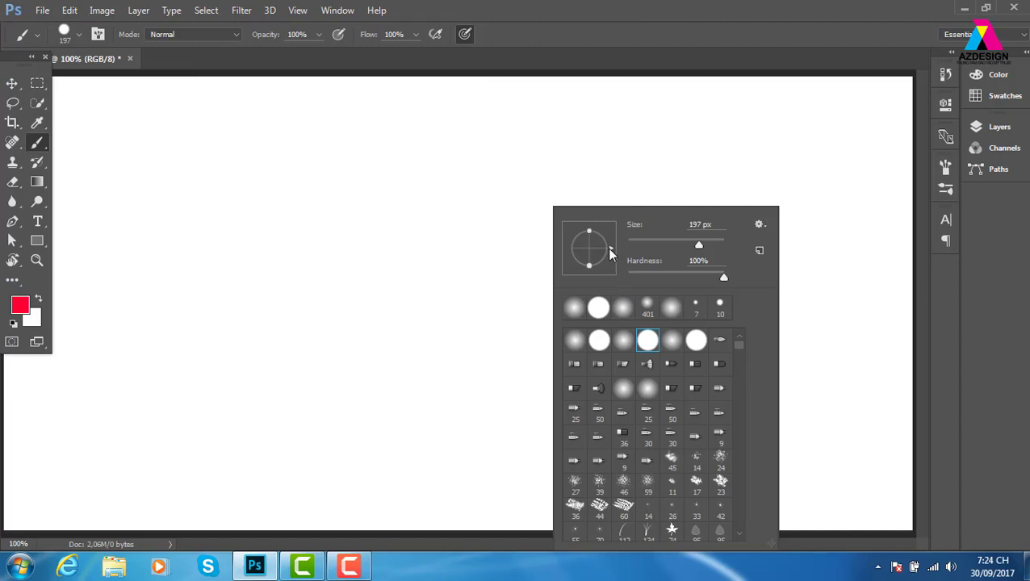
{"action": "left_click_drag", "start_coordinate": [610, 252], "coordinate": [609, 244]}
{"action": "left_click_drag", "start_coordinate": [583, 237], "coordinate": [588, 244]}
{"action": "mouse_move", "coordinate": [277, 346]}
{"action": "left_mouse_down"}
{"action": "mouse_move", "coordinate": [415, 230]}
{"action": "mouse_move", "coordinate": [649, 294]}
{"action": "mouse_move", "coordinate": [786, 173]}
{"action": "mouse_move", "coordinate": [726, 280]}
{"action": "left_mouse_up"}
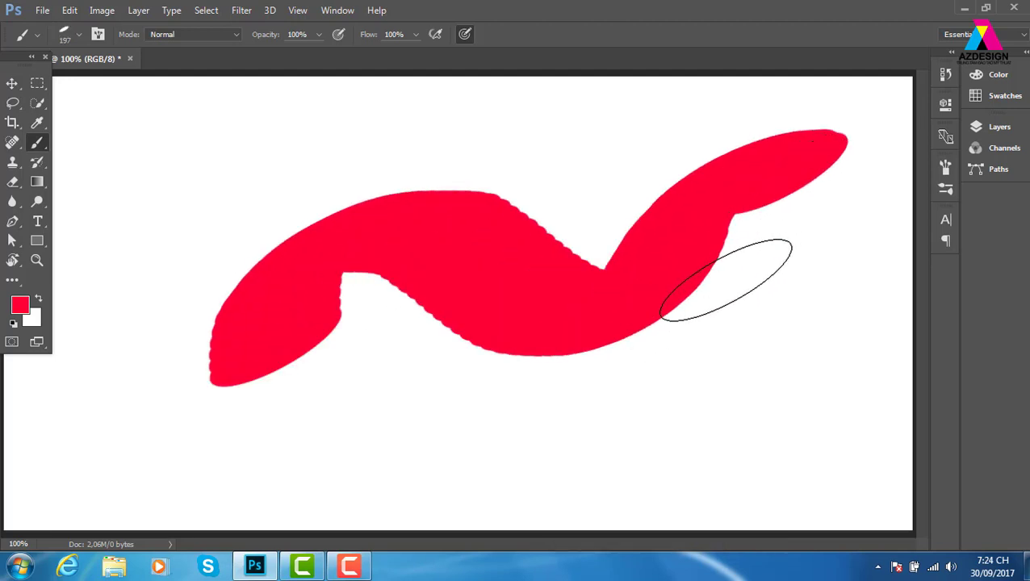
Switch to a 0% hardness soft round tip tilted about 45° and paint a soft red stroke
{"action": "right_click", "coordinate": [598, 202]}
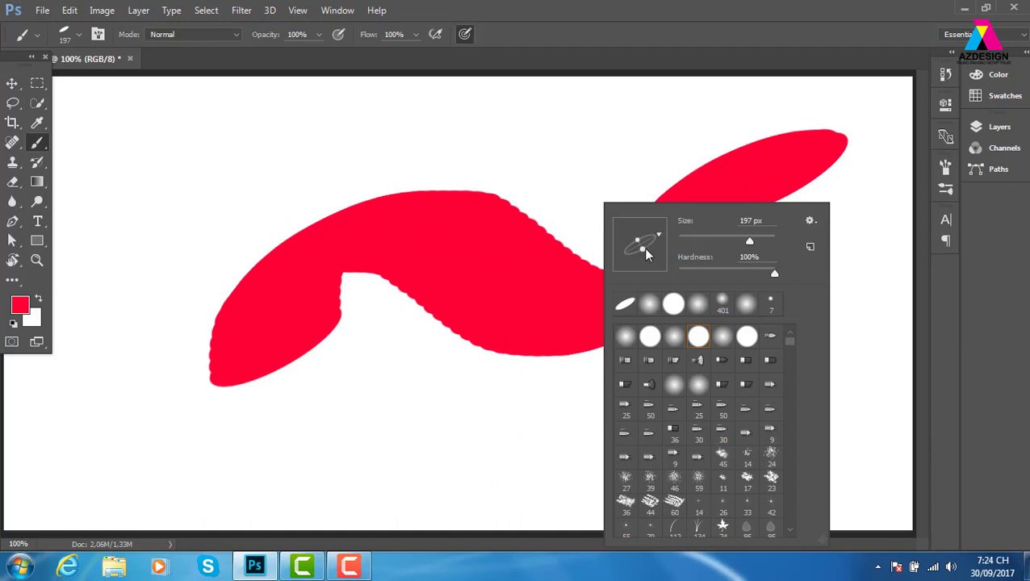
{"action": "mouse_move", "coordinate": [644, 248]}
{"action": "left_mouse_down"}
{"action": "mouse_move", "coordinate": [654, 269]}
{"action": "mouse_move", "coordinate": [671, 227]}
{"action": "left_mouse_up"}
{"action": "left_click_drag", "start_coordinate": [635, 275], "coordinate": [618, 271]}
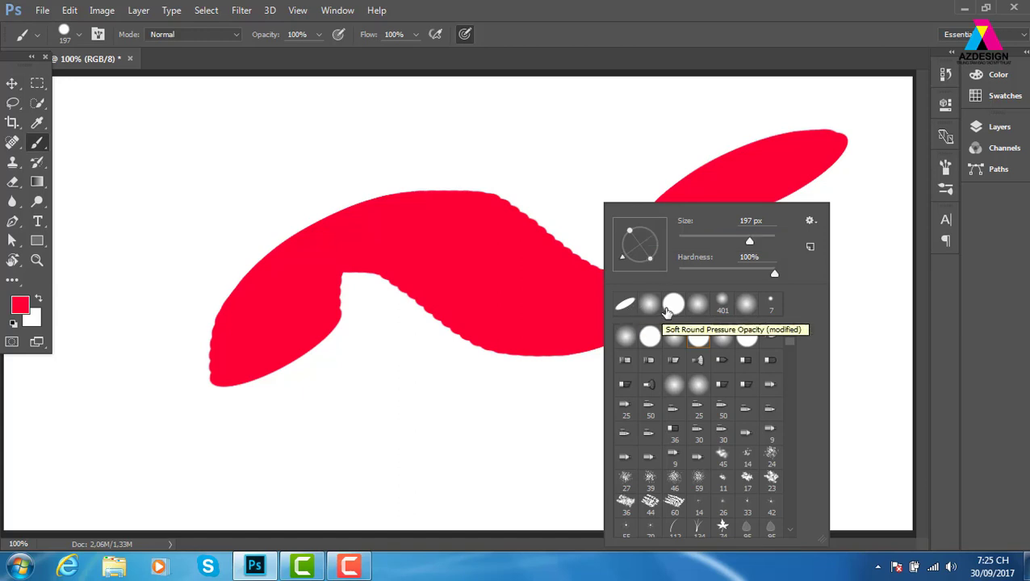
{"action": "left_click", "coordinate": [650, 305]}
{"action": "mouse_move", "coordinate": [641, 259]}
{"action": "left_mouse_down"}
{"action": "mouse_move", "coordinate": [643, 242]}
{"action": "mouse_move", "coordinate": [655, 255]}
{"action": "left_mouse_up"}
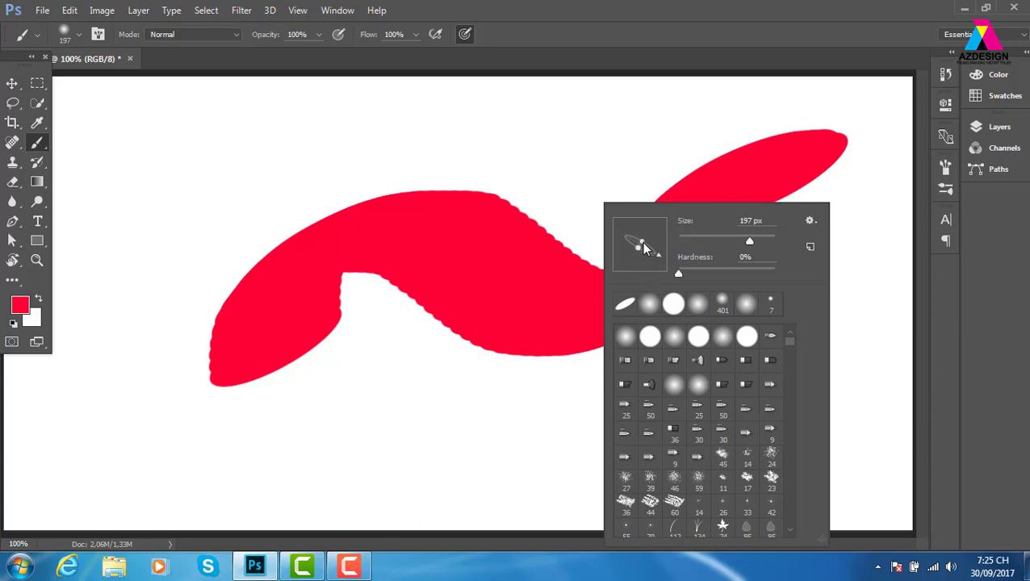
{"action": "mouse_move", "coordinate": [340, 162]}
{"action": "left_mouse_down"}
{"action": "mouse_move", "coordinate": [737, 374]}
{"action": "mouse_move", "coordinate": [344, 351]}
{"action": "mouse_move", "coordinate": [242, 409]}
{"action": "mouse_move", "coordinate": [617, 287]}
{"action": "mouse_move", "coordinate": [499, 196]}
{"action": "mouse_move", "coordinate": [555, 263]}
{"action": "left_mouse_up"}
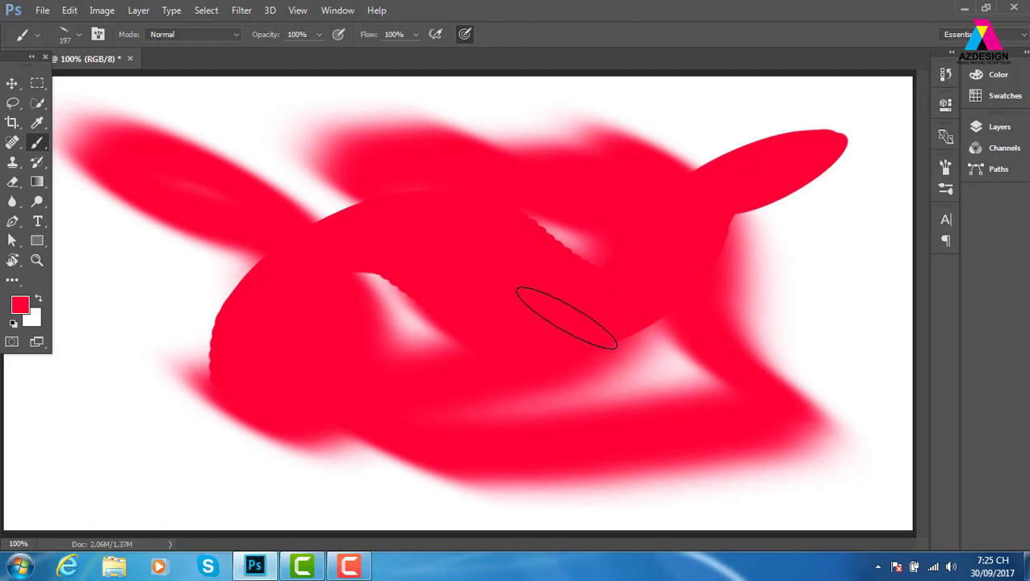
Delete all the red strokes and reselect the soft round brush tip
{"action": "key", "text": "Delete"}
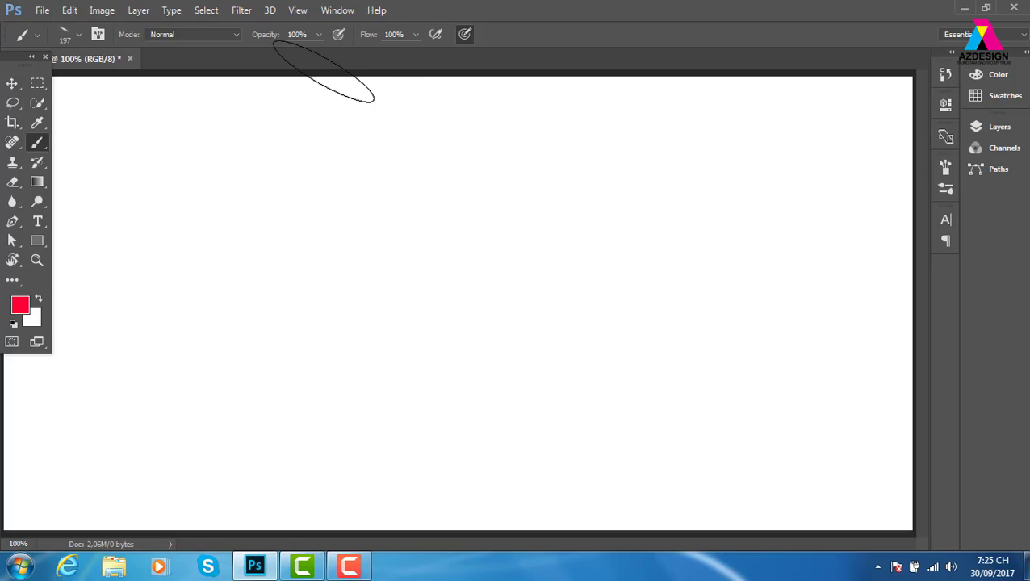
{"action": "left_click", "coordinate": [79, 36]}
{"action": "left_click", "coordinate": [79, 148]}
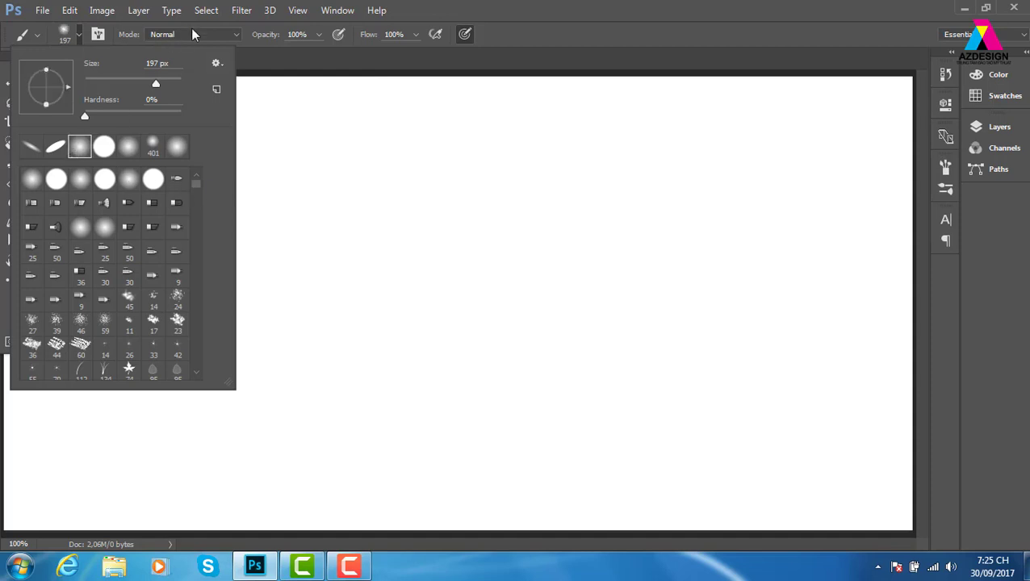
{"action": "left_click", "coordinate": [489, 48]}
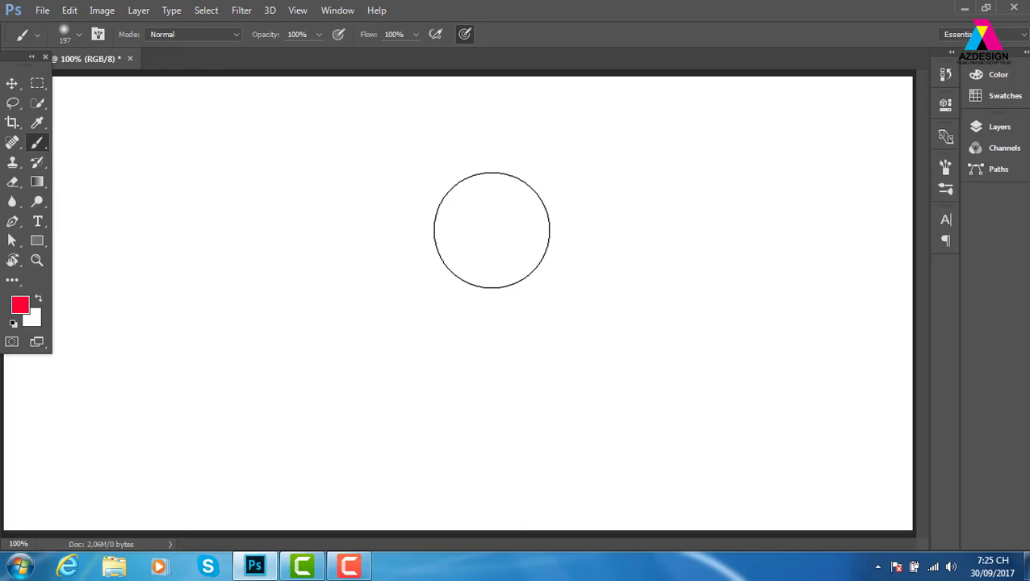
{"action": "key", "text": "ctrl+o"}
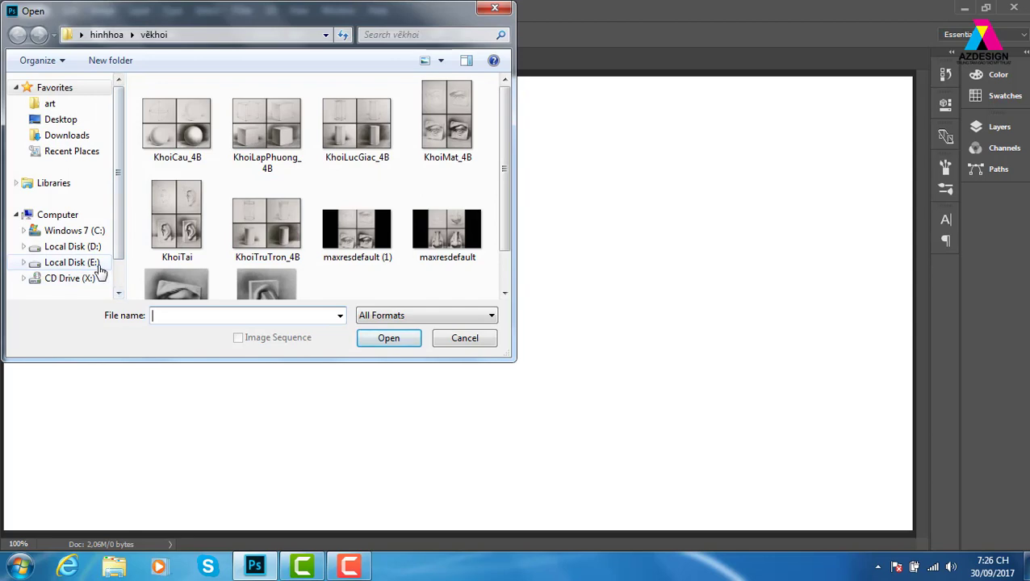
{"action": "mouse_move", "coordinate": [64, 185]}
{"action": "left_click", "coordinate": [81, 263]}
{"action": "left_click_drag", "start_coordinate": [503, 172], "coordinate": [509, 264]}
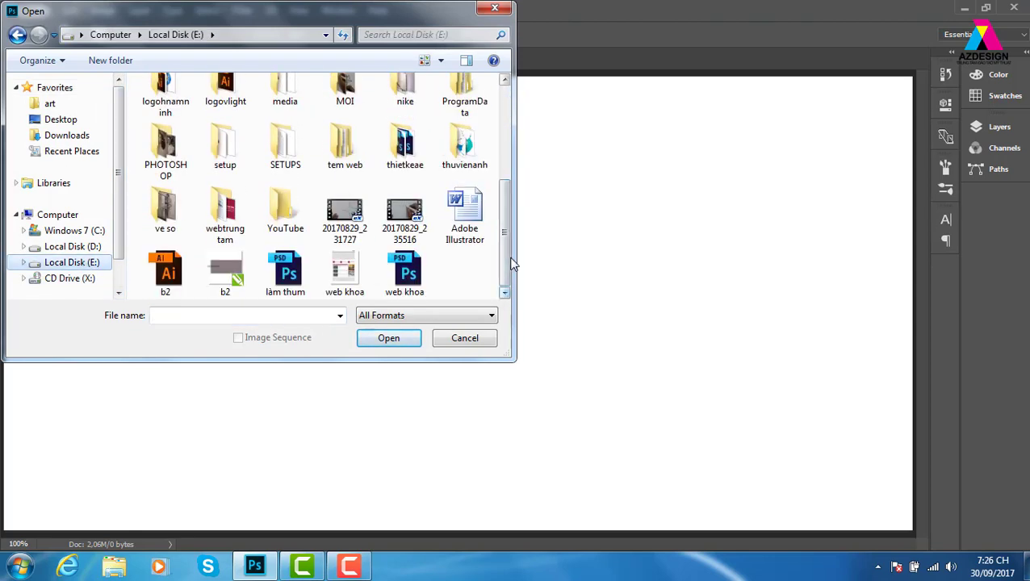
{"action": "double_click", "coordinate": [462, 212]}
{"action": "left_click", "coordinate": [343, 193]}
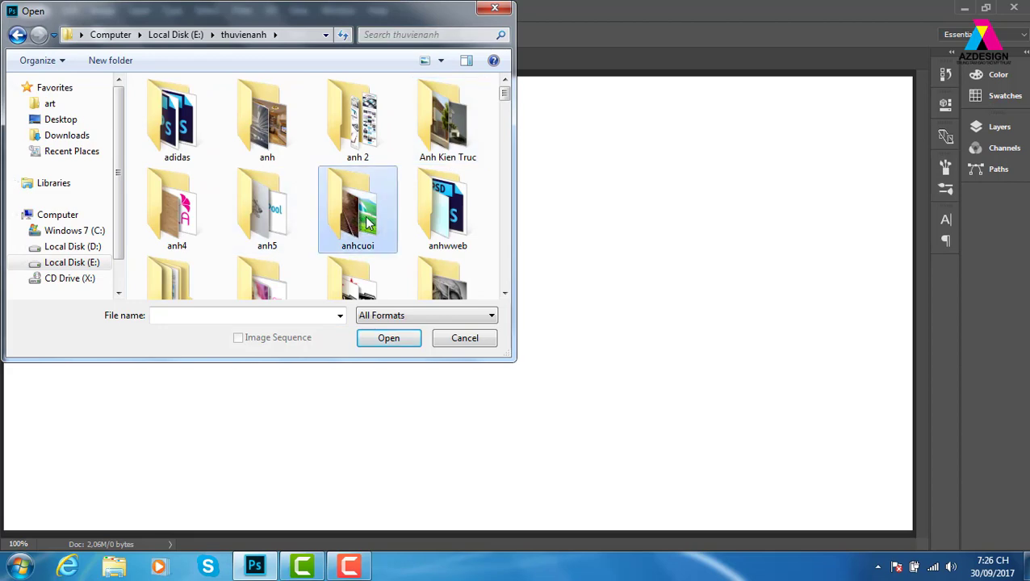
{"action": "key", "text": "t"}
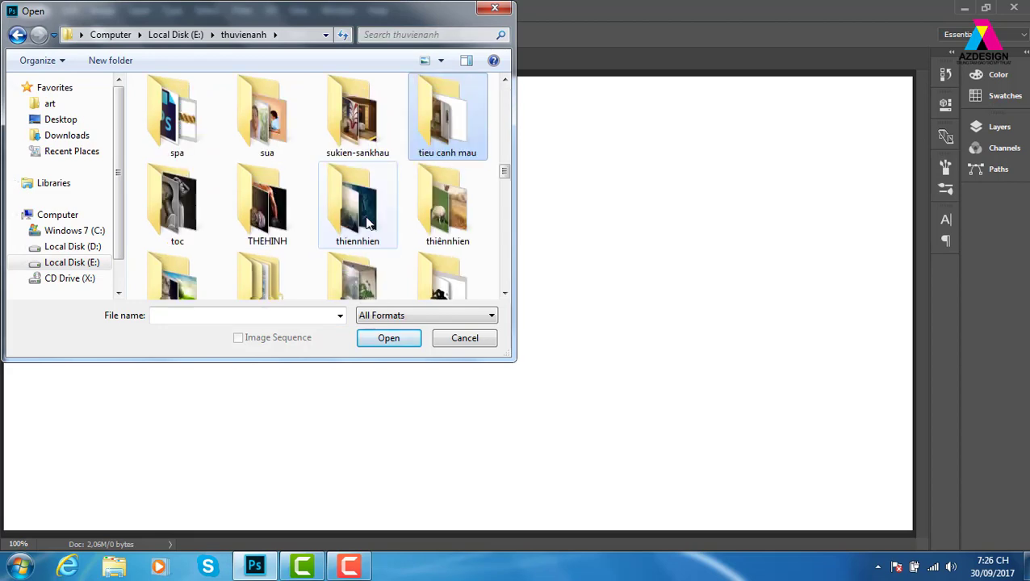
{"action": "double_click", "coordinate": [367, 224]}
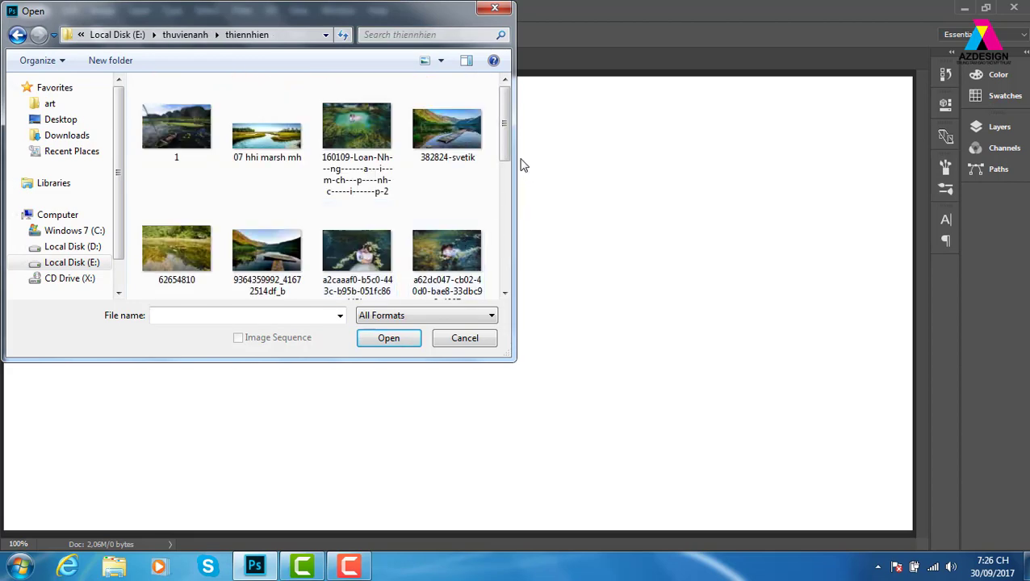
{"action": "left_click", "coordinate": [267, 246]}
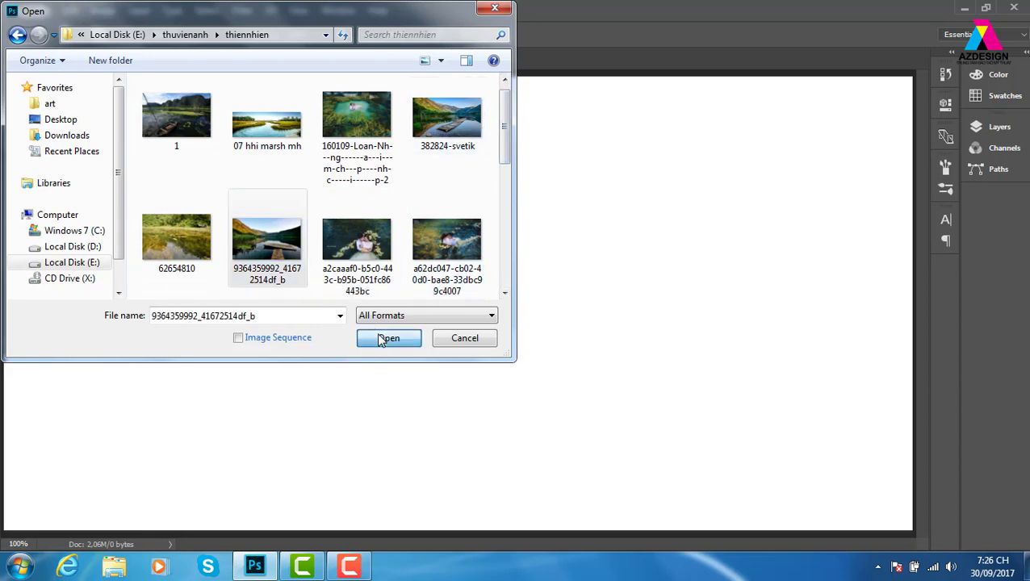
{"action": "left_click", "coordinate": [383, 339]}
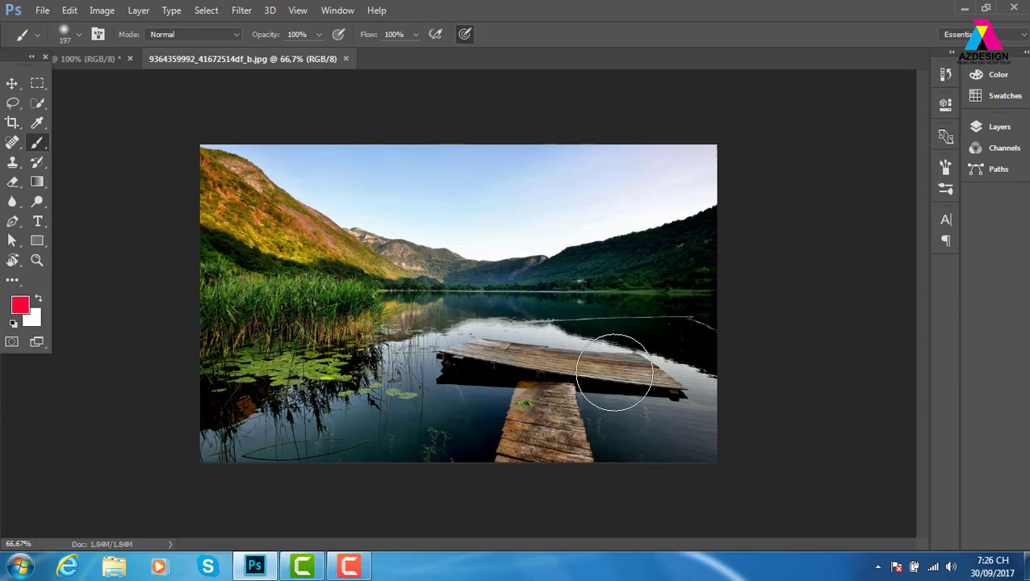
Zoom to 100% and set the foreground colour to green #6fbc00
{"action": "key", "text": "ctrl+plus"}
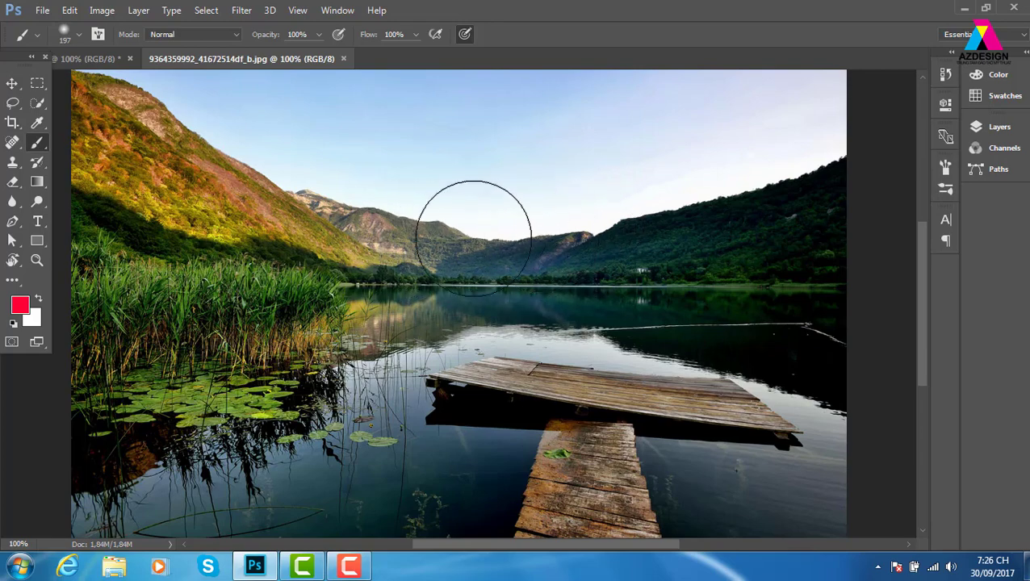
{"action": "left_click", "coordinate": [21, 307]}
{"action": "left_click", "coordinate": [734, 267]}
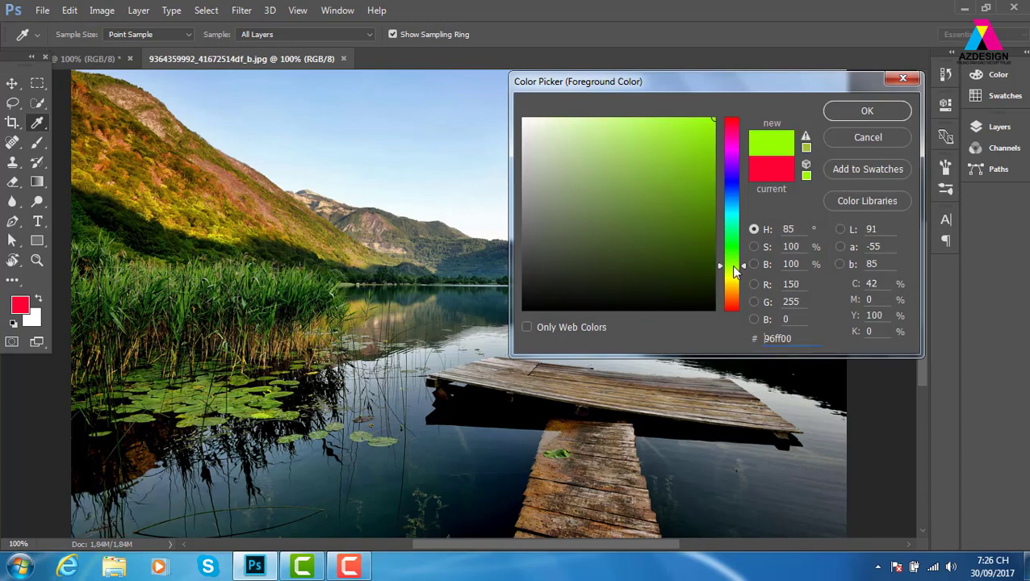
{"action": "left_click_drag", "start_coordinate": [713, 210], "coordinate": [734, 168]}
{"action": "left_click", "coordinate": [866, 109]}
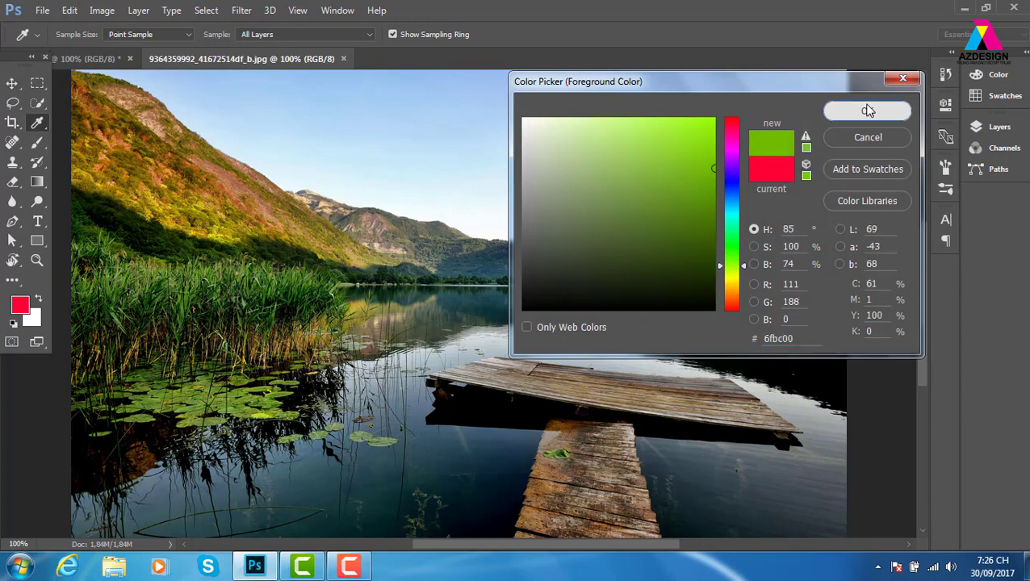
Set the soft brush size to 45 px and show the Layers panel
{"action": "key", "text": "b"}
{"action": "right_click", "coordinate": [539, 197]}
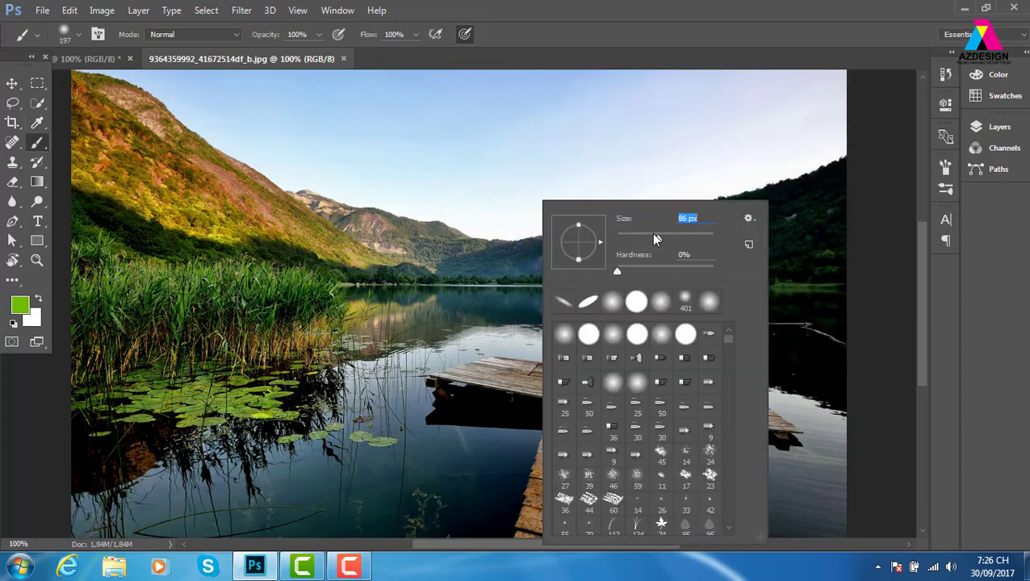
{"action": "left_click_drag", "start_coordinate": [641, 241], "coordinate": [638, 241]}
{"action": "left_click", "coordinate": [79, 36]}
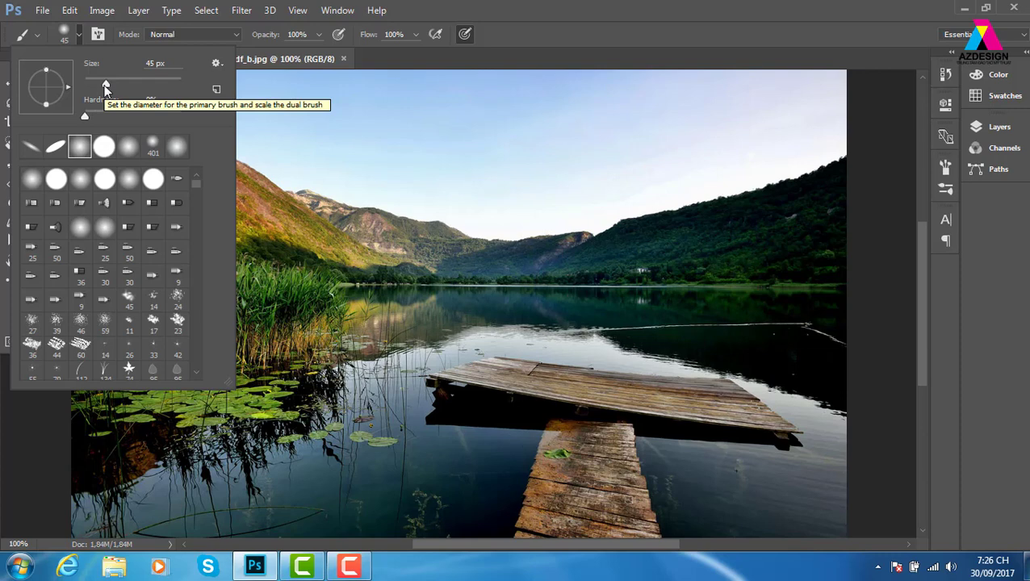
{"action": "left_click", "coordinate": [644, 36]}
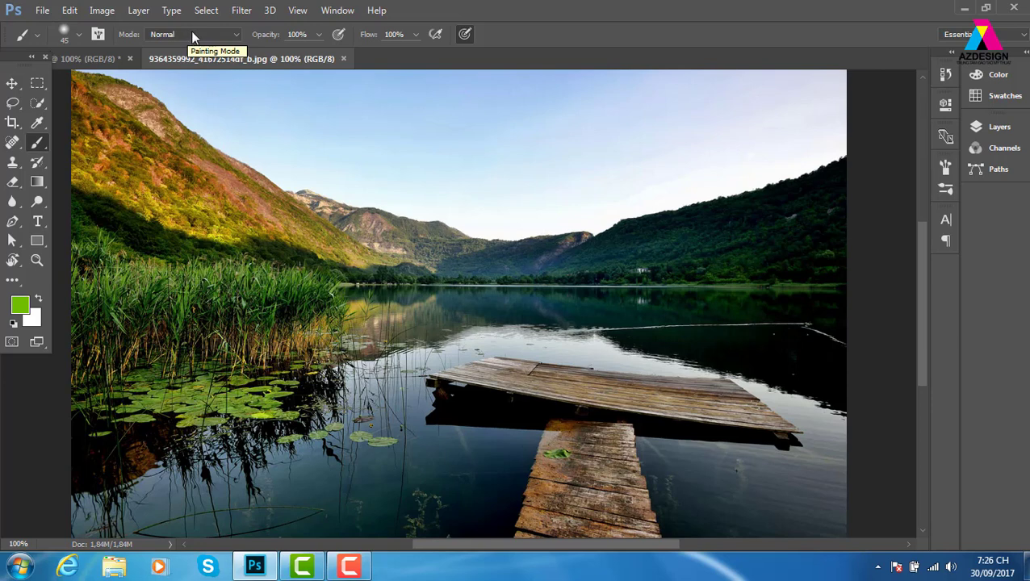
{"action": "key", "text": "F7"}
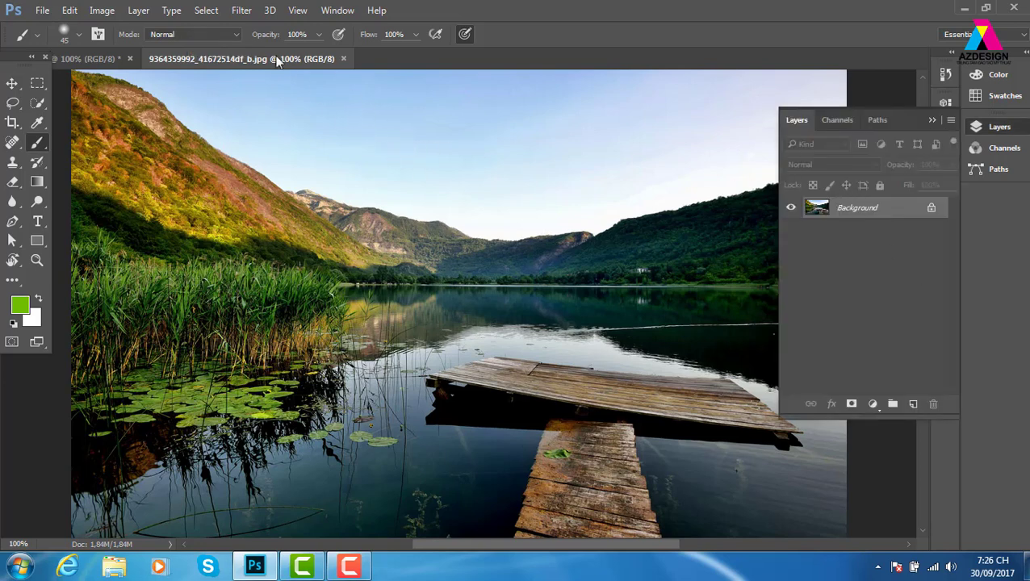
Switch the brush to Overlay mode, test a green mountain stroke and undo it
{"action": "left_click", "coordinate": [234, 36]}
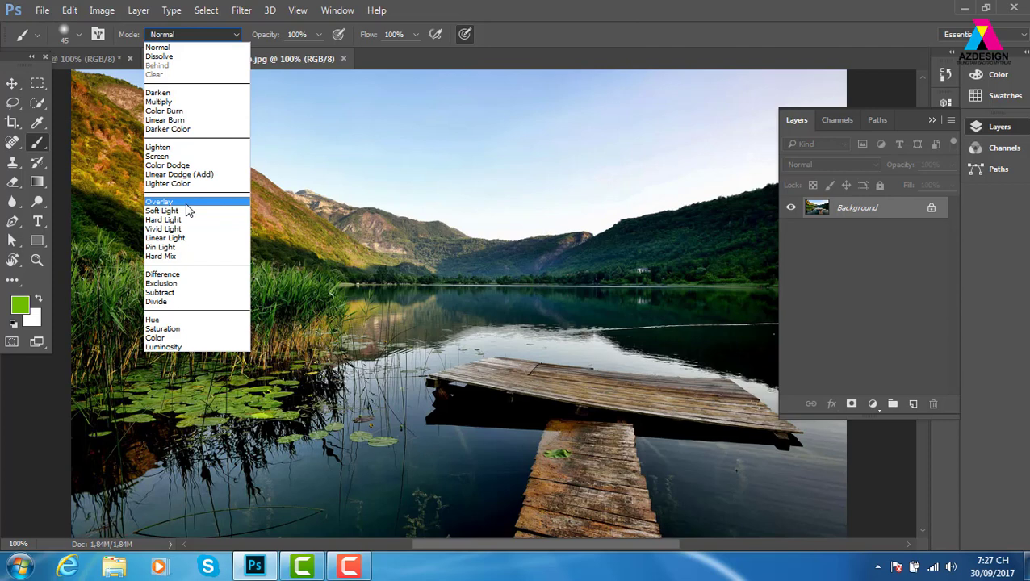
{"action": "left_click", "coordinate": [188, 202]}
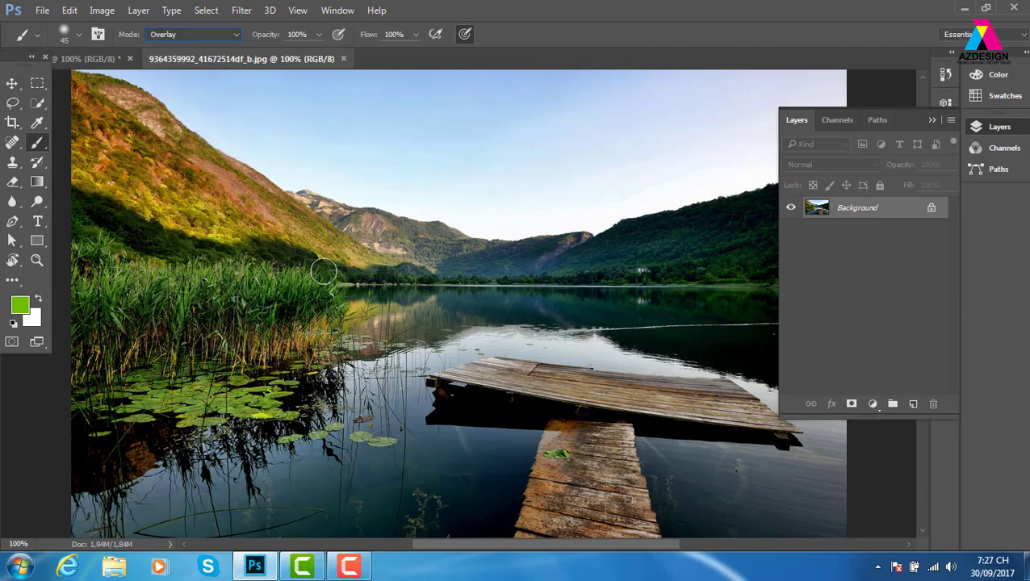
{"action": "mouse_move", "coordinate": [404, 227]}
{"action": "left_mouse_down"}
{"action": "mouse_move", "coordinate": [420, 237]}
{"action": "mouse_move", "coordinate": [396, 212]}
{"action": "mouse_move", "coordinate": [432, 252]}
{"action": "mouse_move", "coordinate": [414, 230]}
{"action": "mouse_move", "coordinate": [402, 253]}
{"action": "left_mouse_up"}
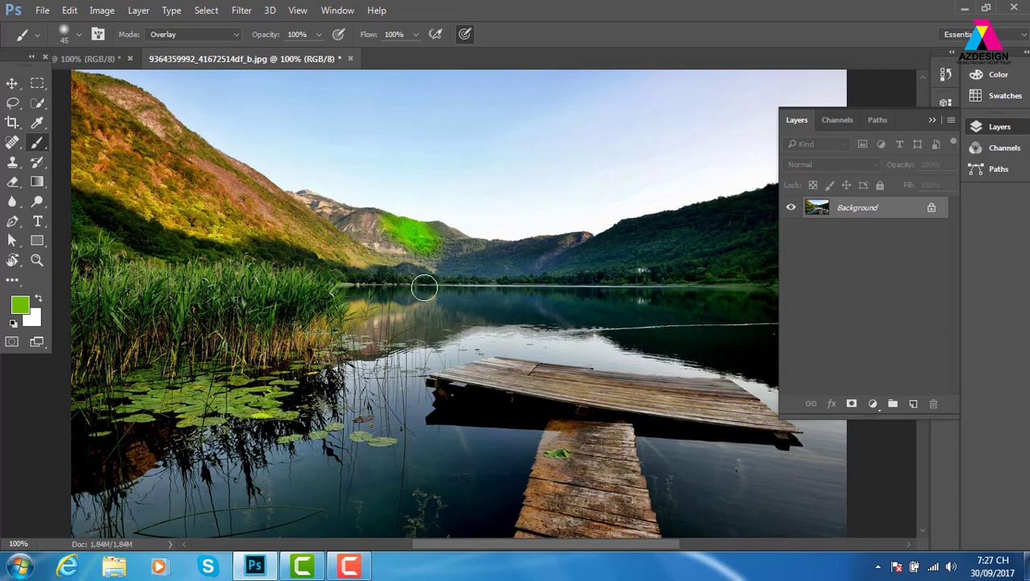
{"action": "key", "text": "ctrl+z"}
{"action": "key", "text": "ctrl+alt+z"}
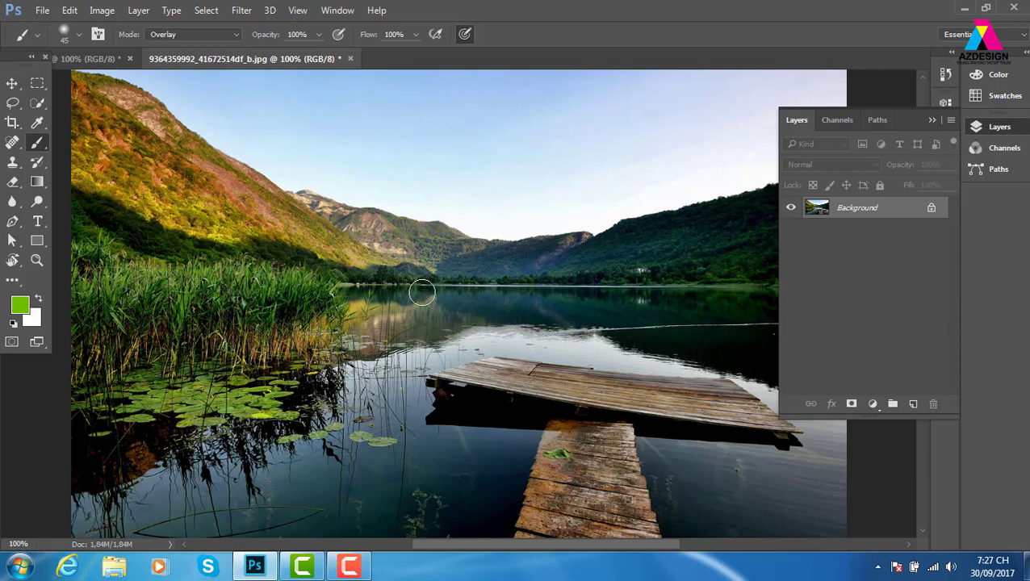
{"action": "left_click", "coordinate": [319, 35]}
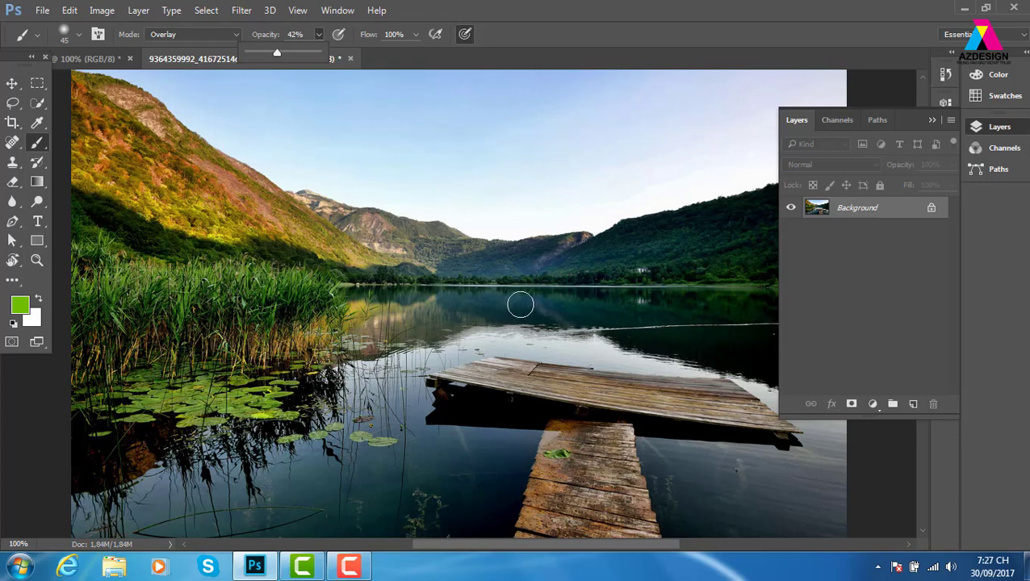
Lower brush opacity to 42% and paint green Overlay strokes over the hillsides
{"action": "mouse_move", "coordinate": [386, 234]}
{"action": "left_mouse_down"}
{"action": "mouse_move", "coordinate": [430, 252]}
{"action": "mouse_move", "coordinate": [409, 229]}
{"action": "left_mouse_up"}
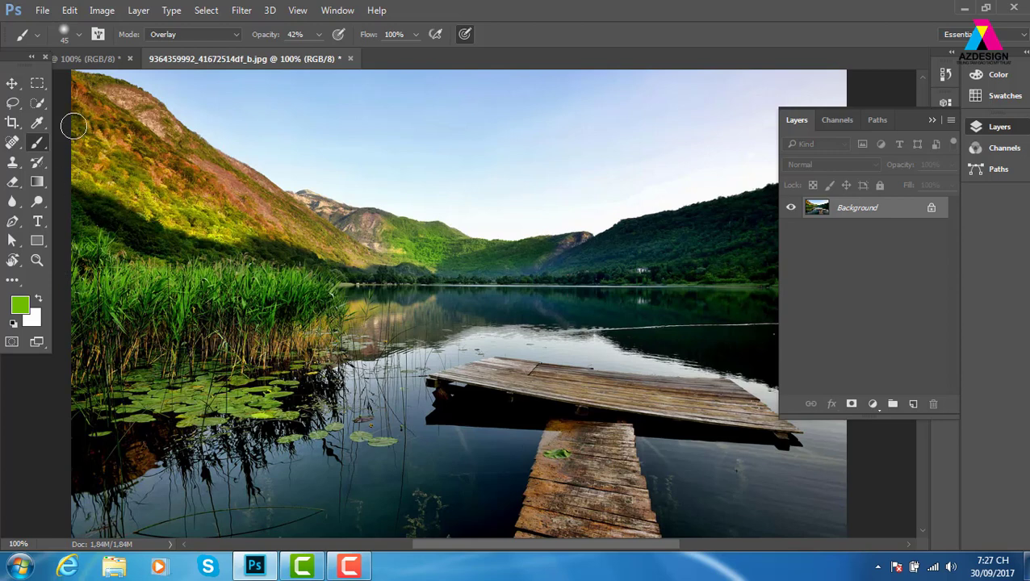
{"action": "mouse_move", "coordinate": [74, 125]}
{"action": "left_mouse_down"}
{"action": "mouse_move", "coordinate": [275, 198]}
{"action": "mouse_move", "coordinate": [253, 210]}
{"action": "left_mouse_up"}
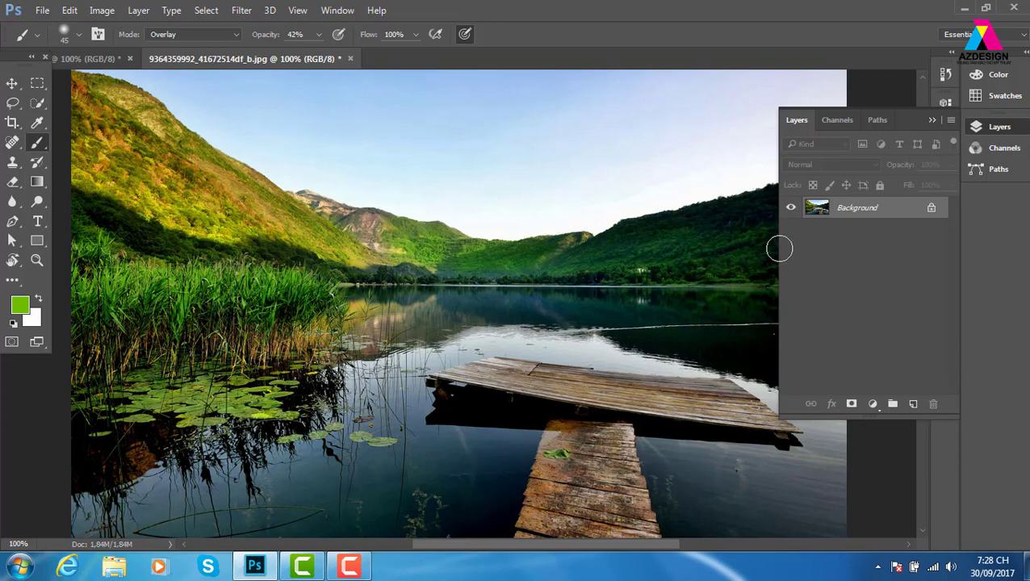
{"action": "left_click_drag", "start_coordinate": [629, 278], "coordinate": [527, 281]}
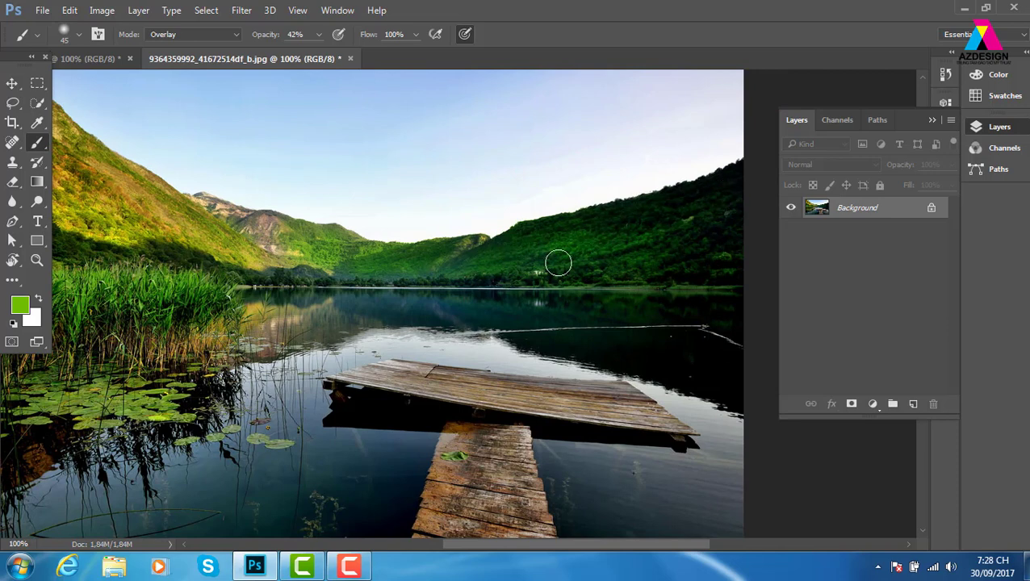
{"action": "left_click_drag", "start_coordinate": [442, 282], "coordinate": [549, 232]}
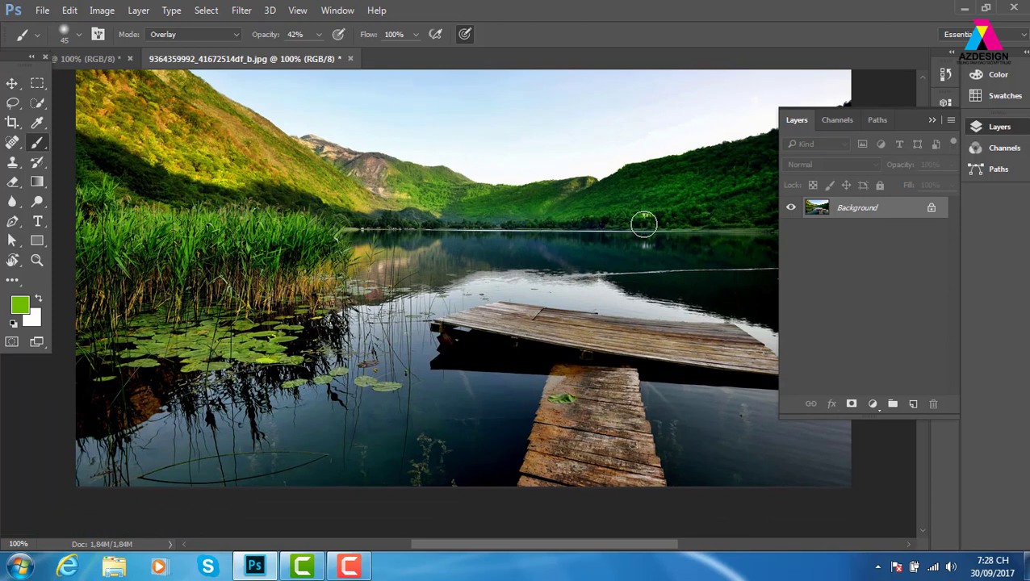
Undo the green hillside paint to compare, restore it, and start choosing a dark blue
{"action": "key", "text": "ctrl+z"}
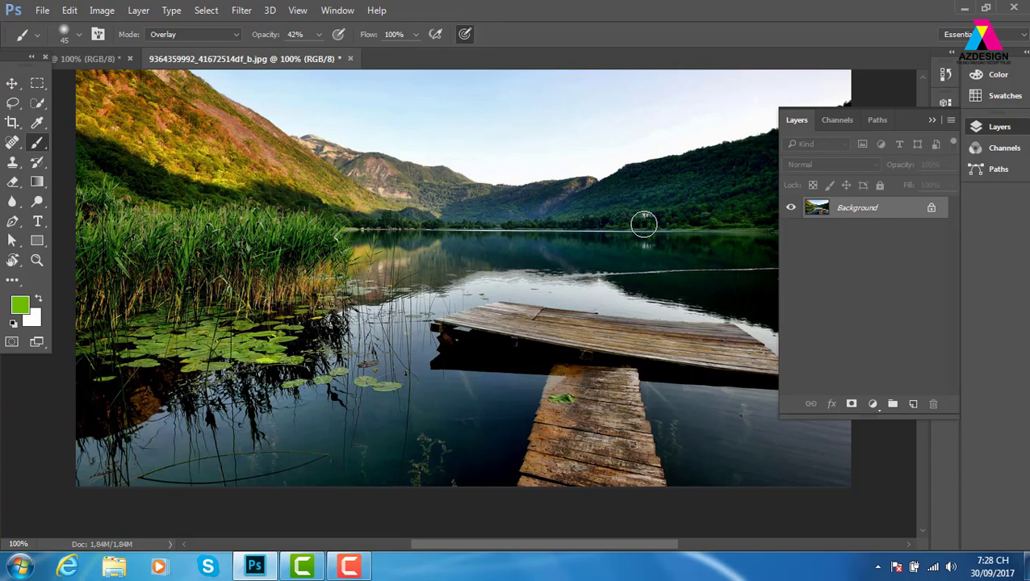
{"action": "key", "text": "ctrl+z"}
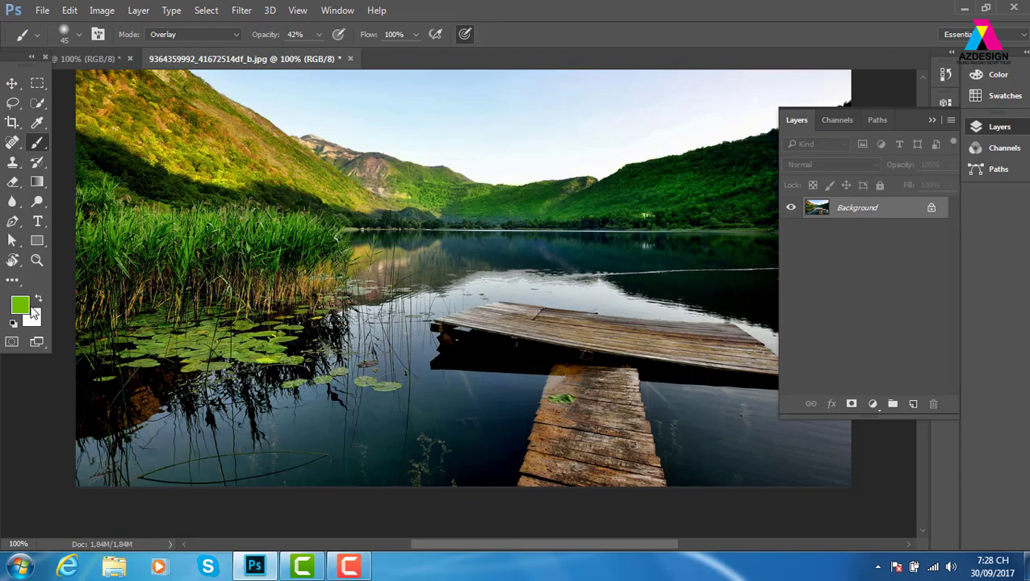
{"action": "left_click", "coordinate": [25, 307]}
Choose dark blue 004bbc, enlarge the brush to 83 px, and dab a faint bottom-left tint
{"action": "left_click", "coordinate": [734, 200]}
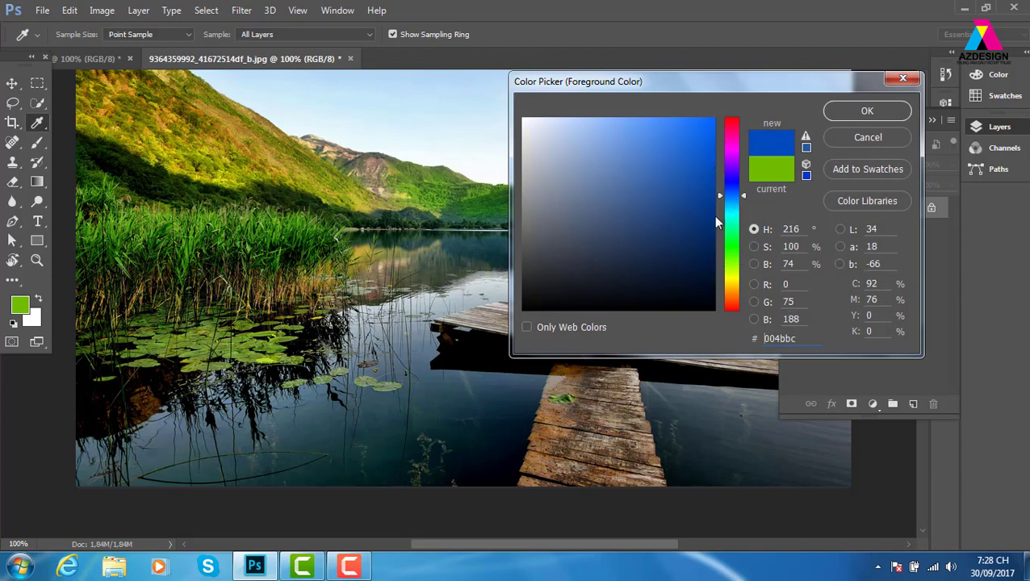
{"action": "left_click", "coordinate": [714, 241]}
{"action": "left_click", "coordinate": [865, 111]}
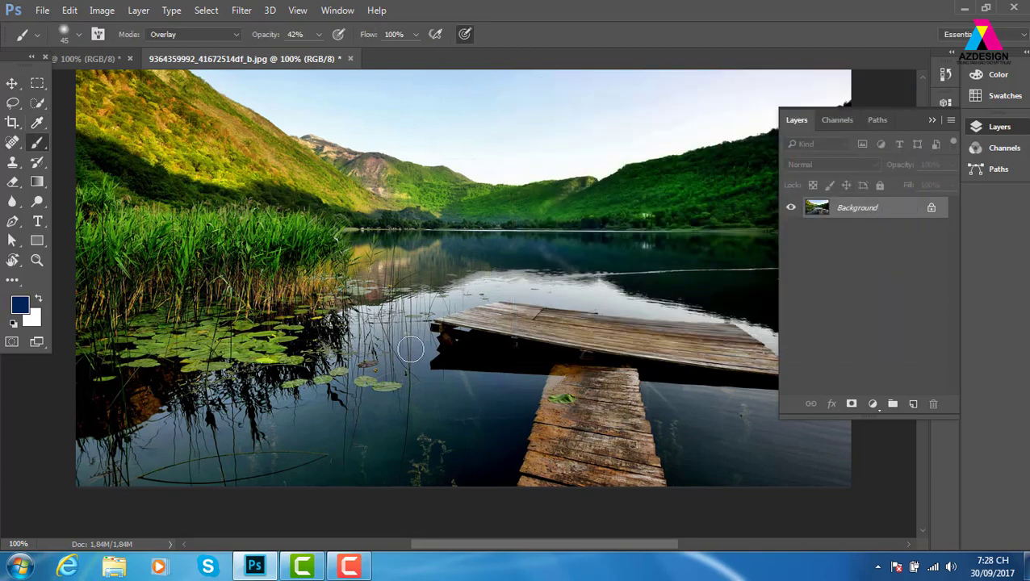
{"action": "right_click", "coordinate": [406, 343]}
{"action": "left_click_drag", "start_coordinate": [536, 245], "coordinate": [531, 244]}
{"action": "left_click", "coordinate": [358, 406]}
{"action": "key", "text": "ctrl+z"}
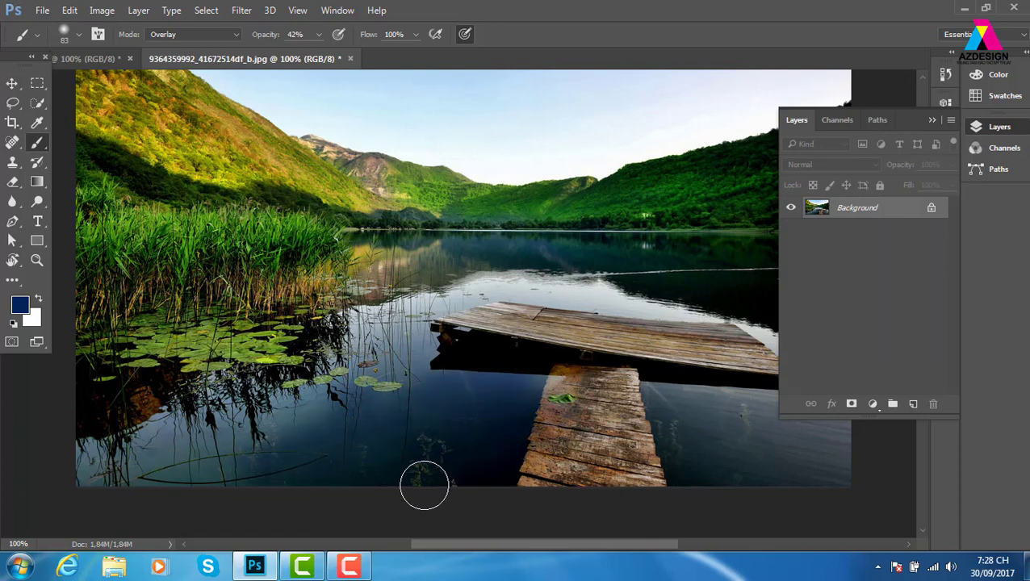
{"action": "left_click", "coordinate": [200, 485]}
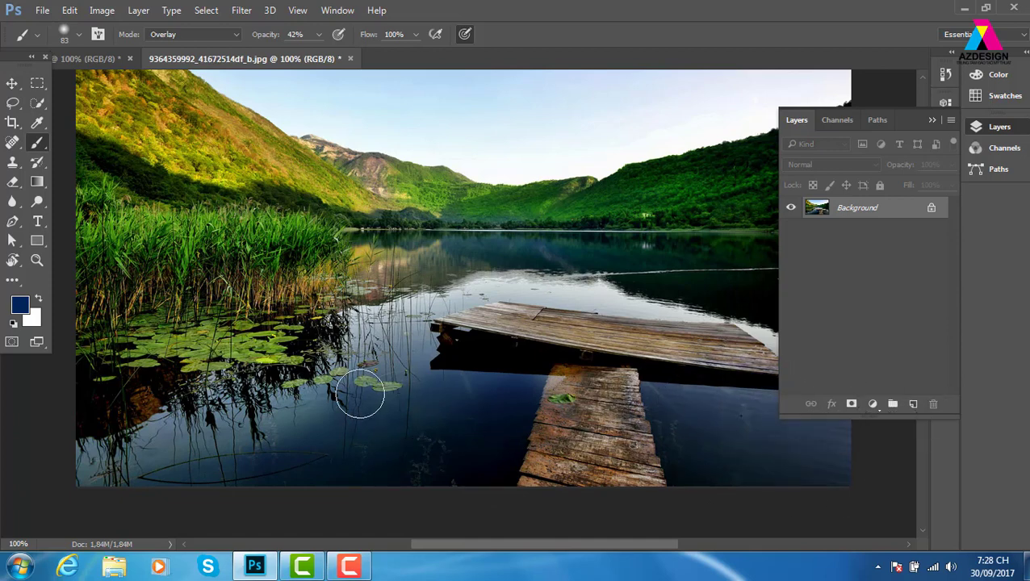
Switch to a light blue and paint an Overlay tint across the lake water
{"action": "left_click", "coordinate": [20, 304]}
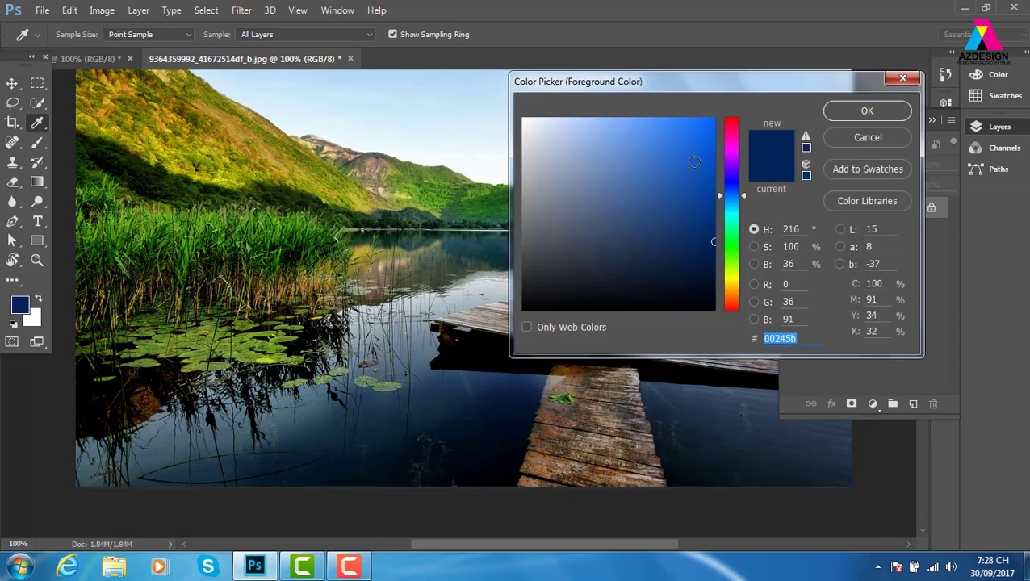
{"action": "left_click_drag", "start_coordinate": [624, 141], "coordinate": [616, 137]}
{"action": "left_click", "coordinate": [865, 112]}
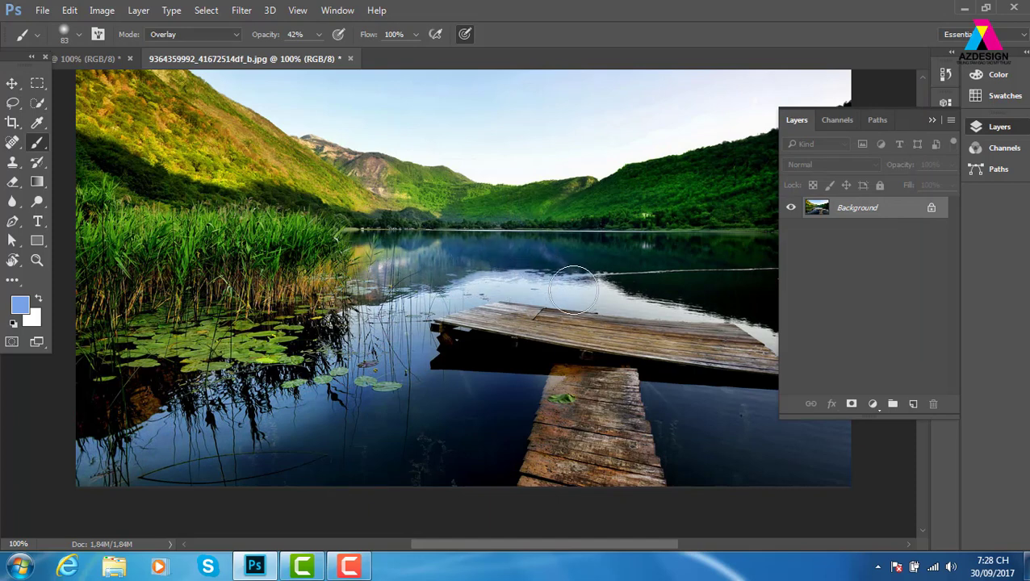
{"action": "left_click_drag", "start_coordinate": [588, 267], "coordinate": [420, 252]}
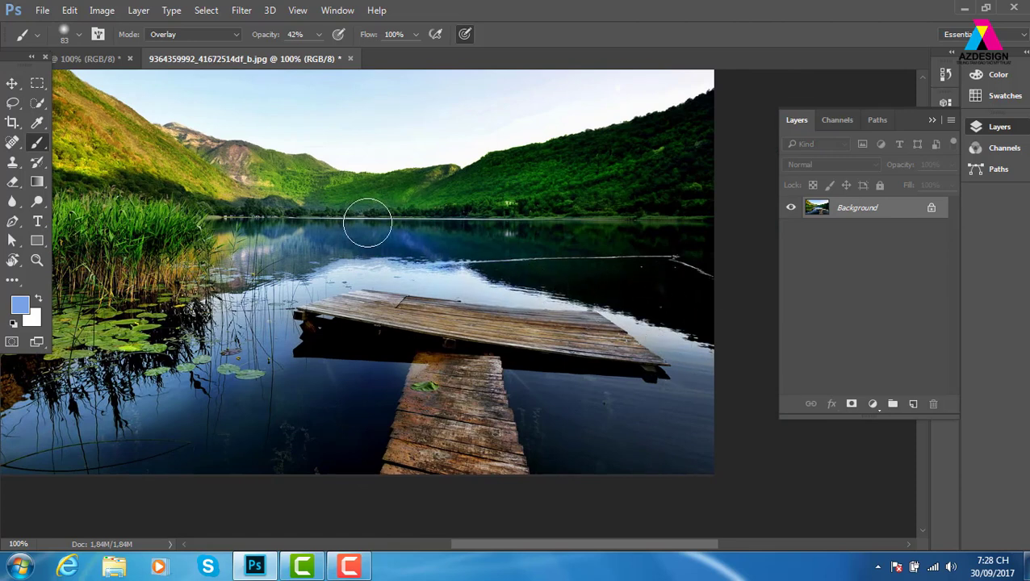
{"action": "left_click_drag", "start_coordinate": [369, 225], "coordinate": [521, 248]}
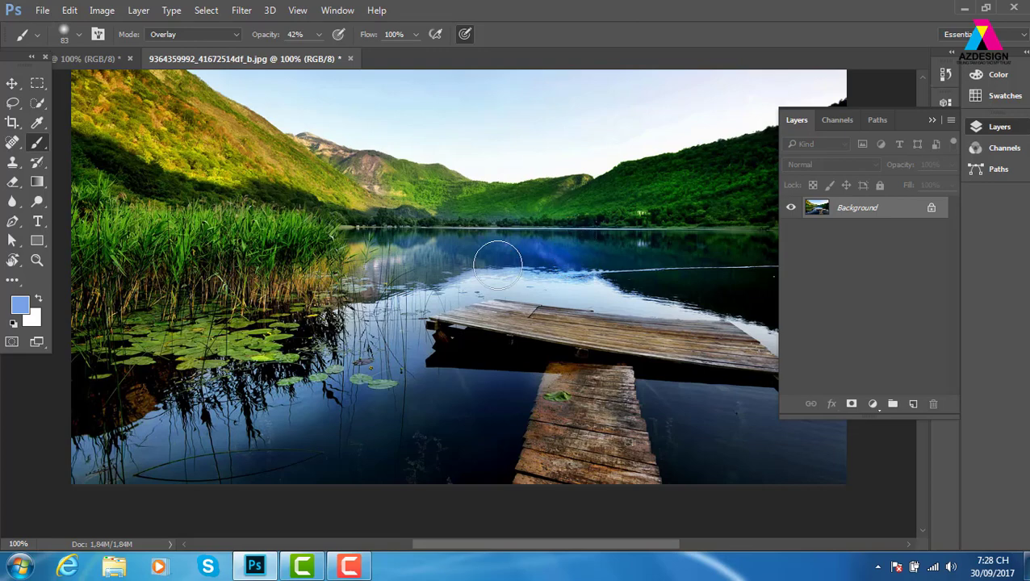
{"action": "mouse_move", "coordinate": [442, 276]}
{"action": "left_mouse_down"}
{"action": "mouse_move", "coordinate": [597, 262]}
{"action": "mouse_move", "coordinate": [366, 401]}
{"action": "mouse_move", "coordinate": [349, 437]}
{"action": "left_mouse_up"}
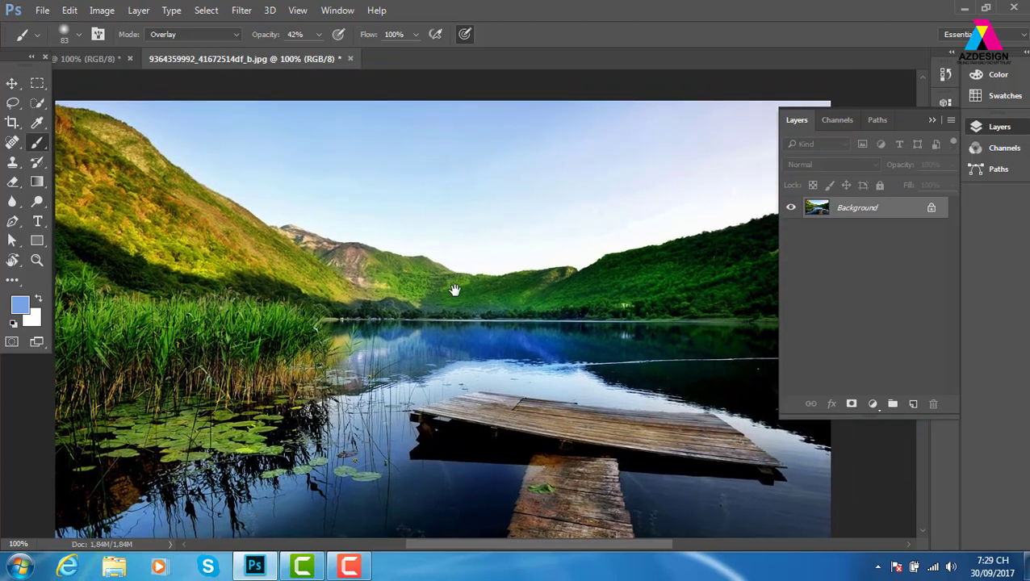
{"action": "left_click_drag", "start_coordinate": [285, 115], "coordinate": [345, 115]}
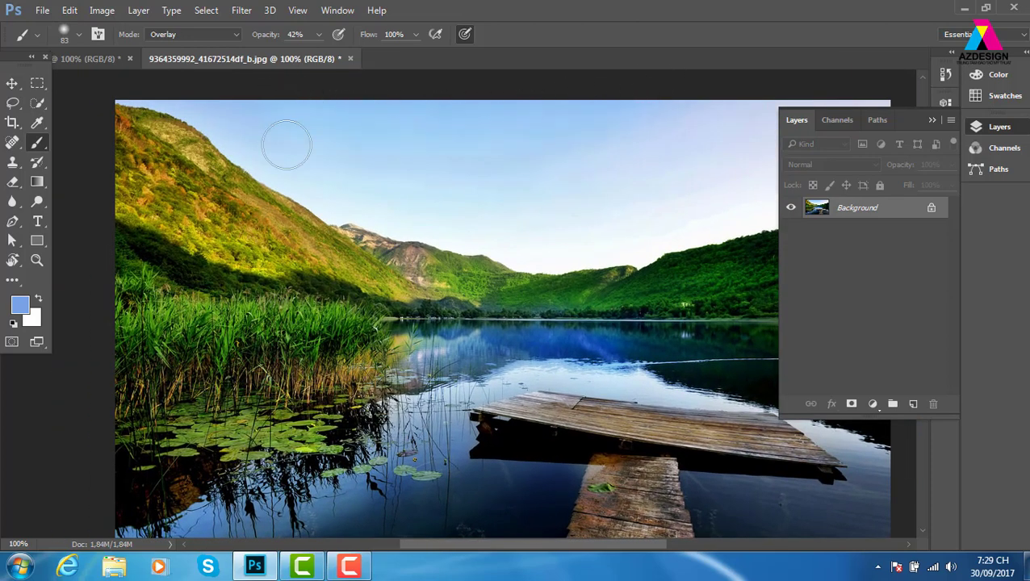
Paint two progressively darker blue Overlay strokes across the top of the sky
{"action": "left_click", "coordinate": [18, 307]}
{"action": "left_click", "coordinate": [640, 147]}
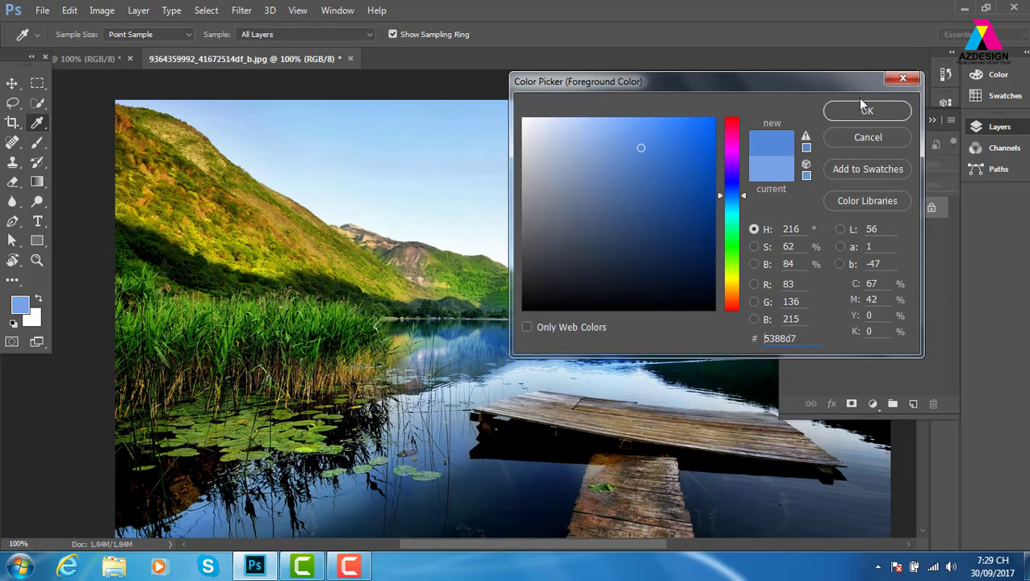
{"action": "left_click", "coordinate": [872, 111]}
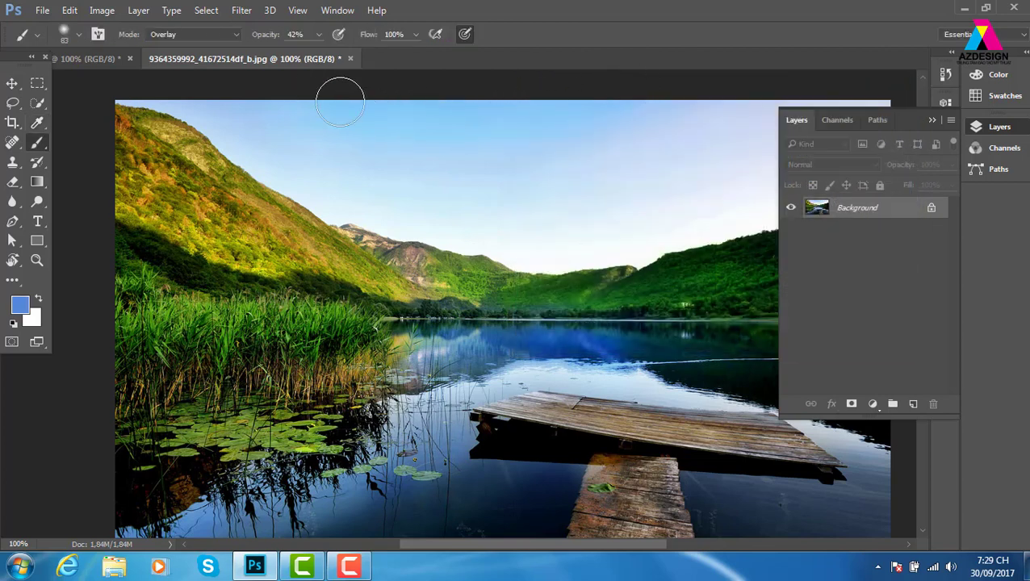
{"action": "left_click_drag", "start_coordinate": [407, 111], "coordinate": [584, 112]}
{"action": "left_click", "coordinate": [20, 304]}
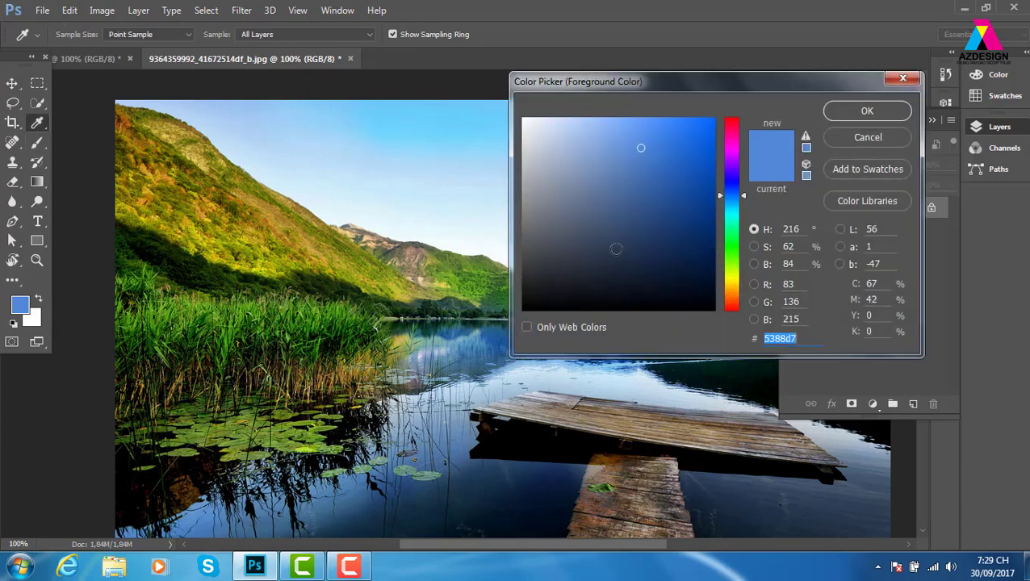
{"action": "left_click", "coordinate": [706, 204]}
{"action": "left_click", "coordinate": [843, 118]}
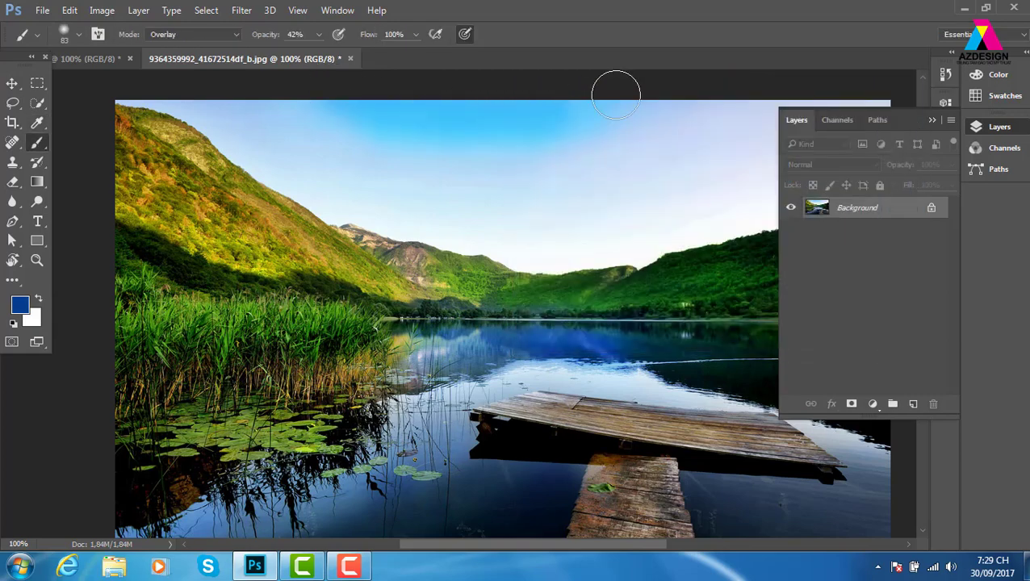
{"action": "left_click_drag", "start_coordinate": [617, 87], "coordinate": [319, 92]}
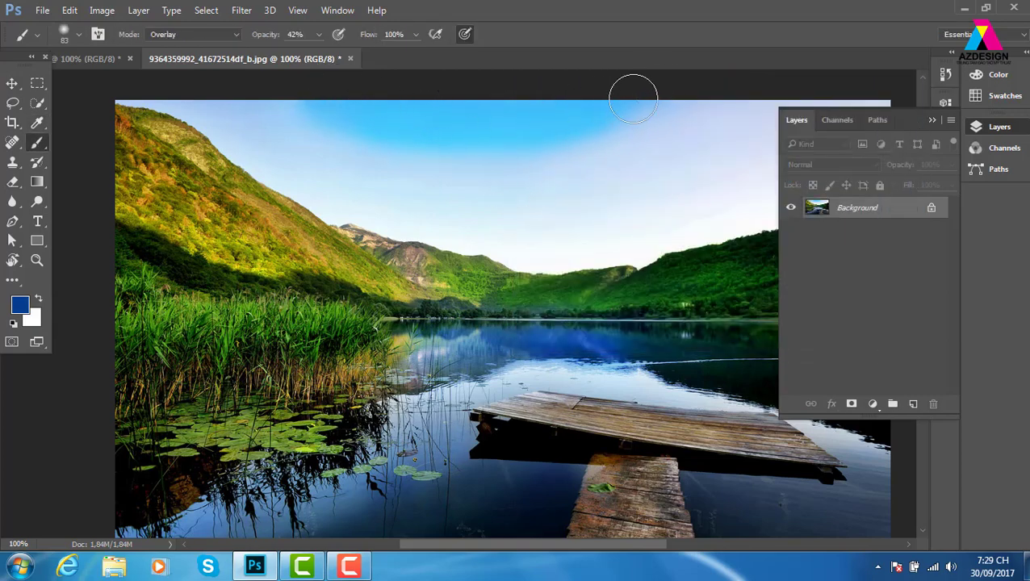
Switch to magenta ff00f0 and paint an arc across the top of the sky
{"action": "left_click", "coordinate": [20, 305]}
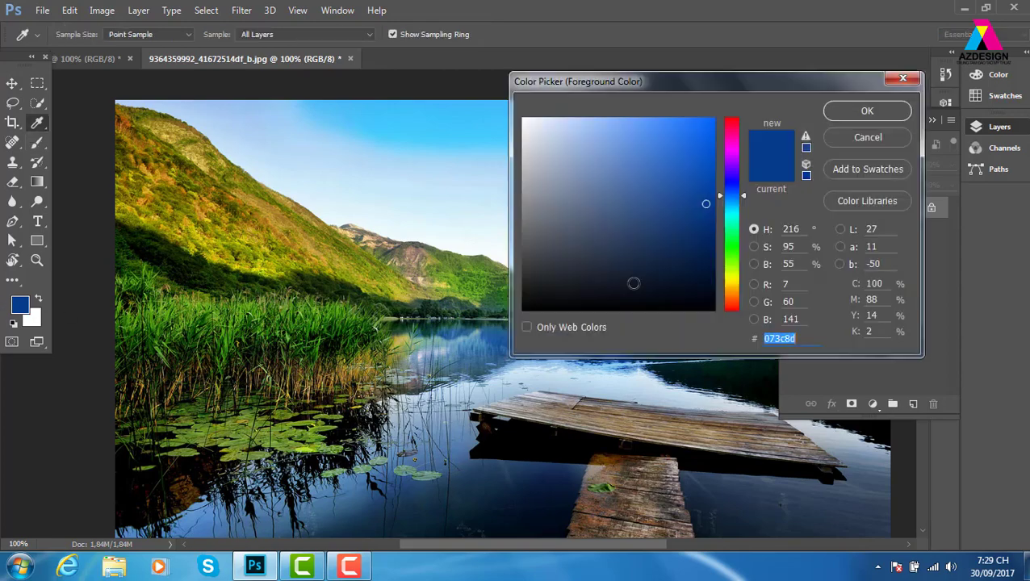
{"action": "left_click", "coordinate": [730, 148]}
{"action": "left_click", "coordinate": [685, 122]}
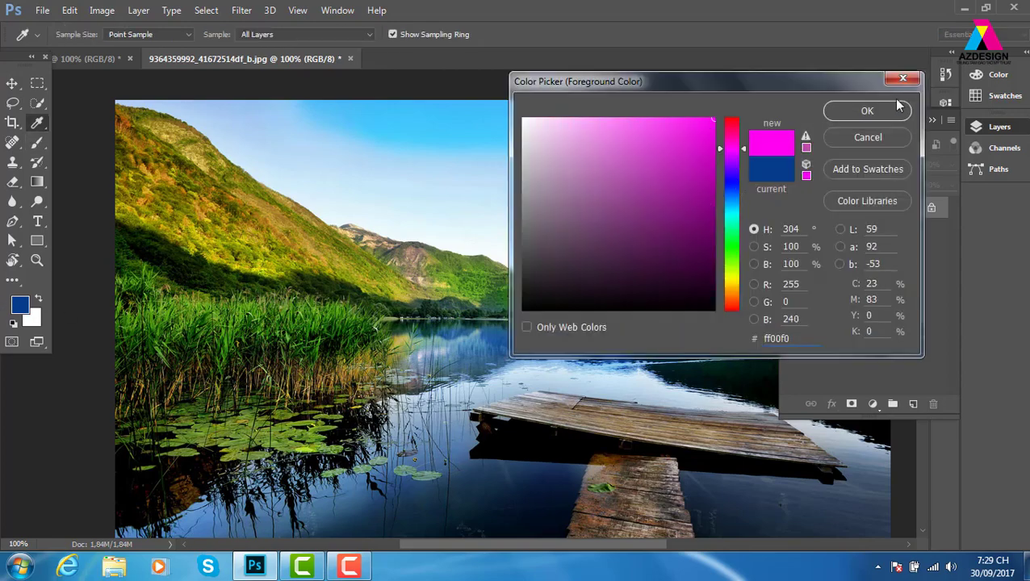
{"action": "left_click", "coordinate": [867, 111]}
{"action": "left_click_drag", "start_coordinate": [218, 113], "coordinate": [668, 121]}
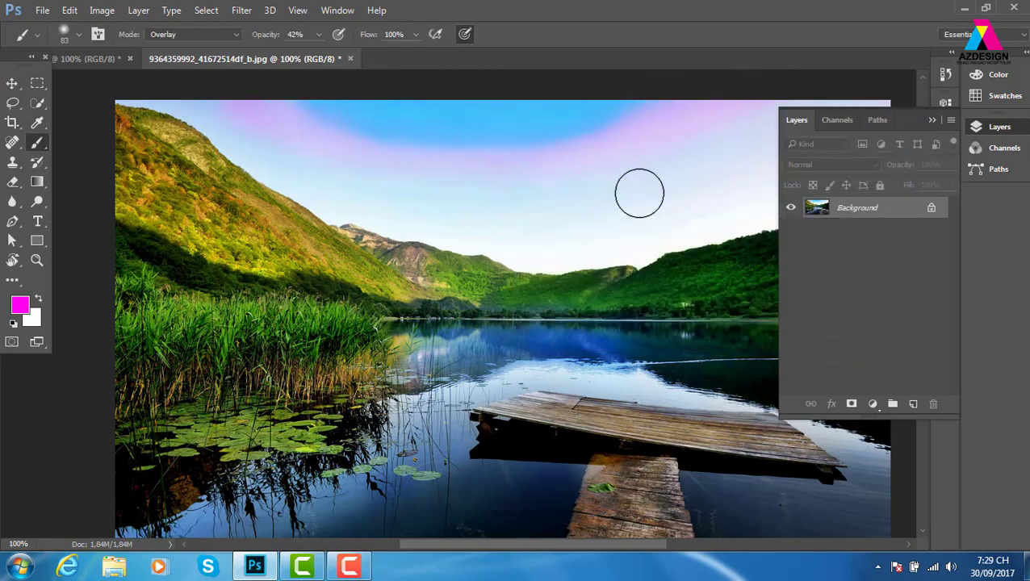
{"action": "left_click_drag", "start_coordinate": [621, 188], "coordinate": [505, 217]}
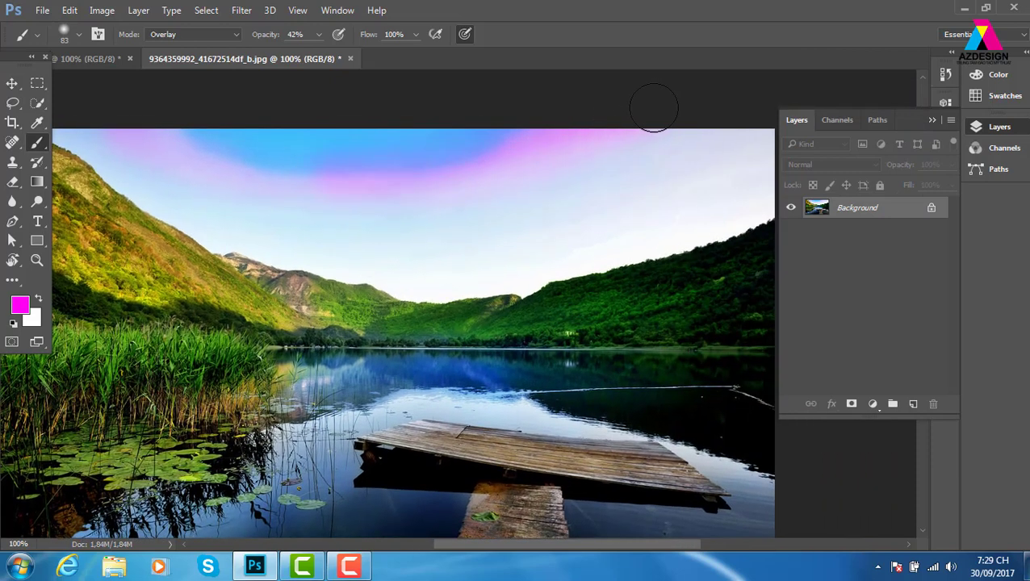
Set the foreground colour to yellow-orange ffc600 and bring the reeds and lily pads into view
{"action": "left_click_drag", "start_coordinate": [663, 187], "coordinate": [579, 180]}
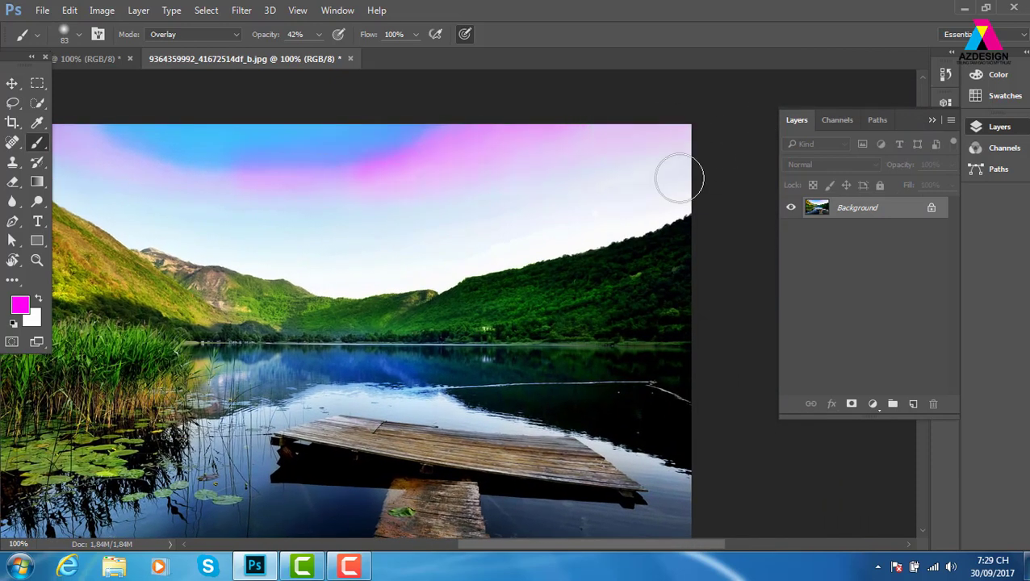
{"action": "left_click", "coordinate": [19, 305]}
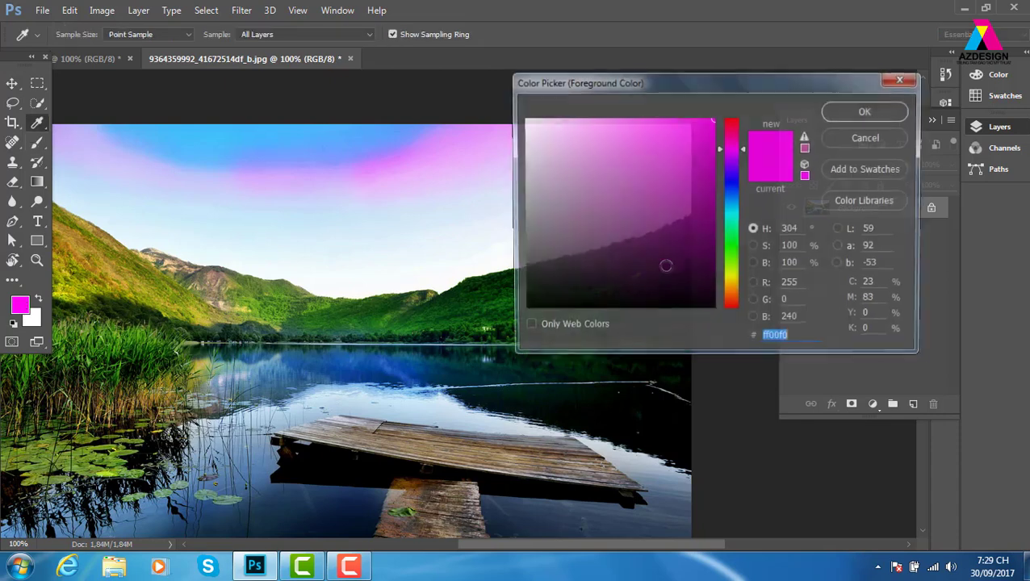
{"action": "left_click_drag", "start_coordinate": [737, 220], "coordinate": [737, 292]}
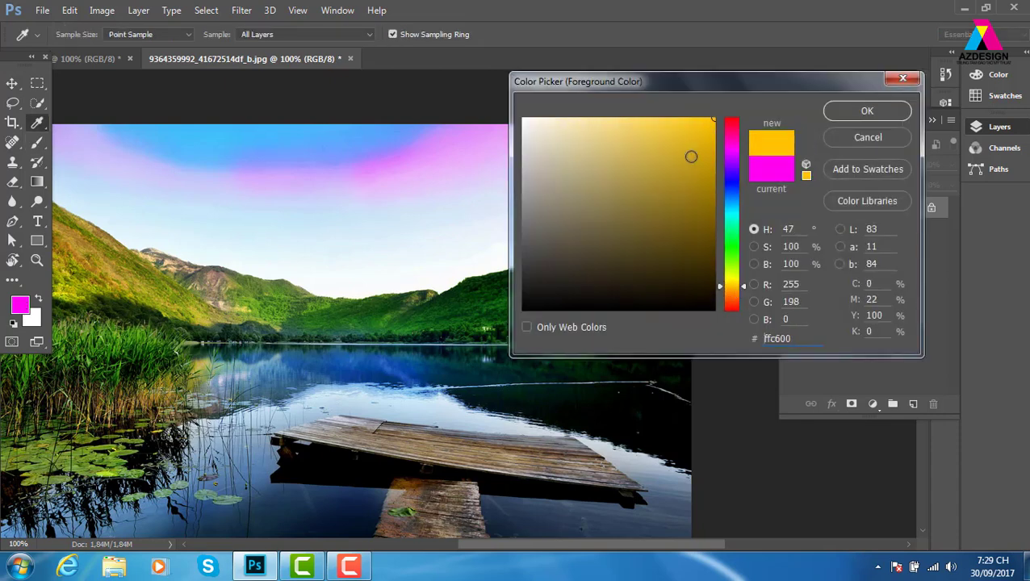
{"action": "left_click", "coordinate": [832, 111]}
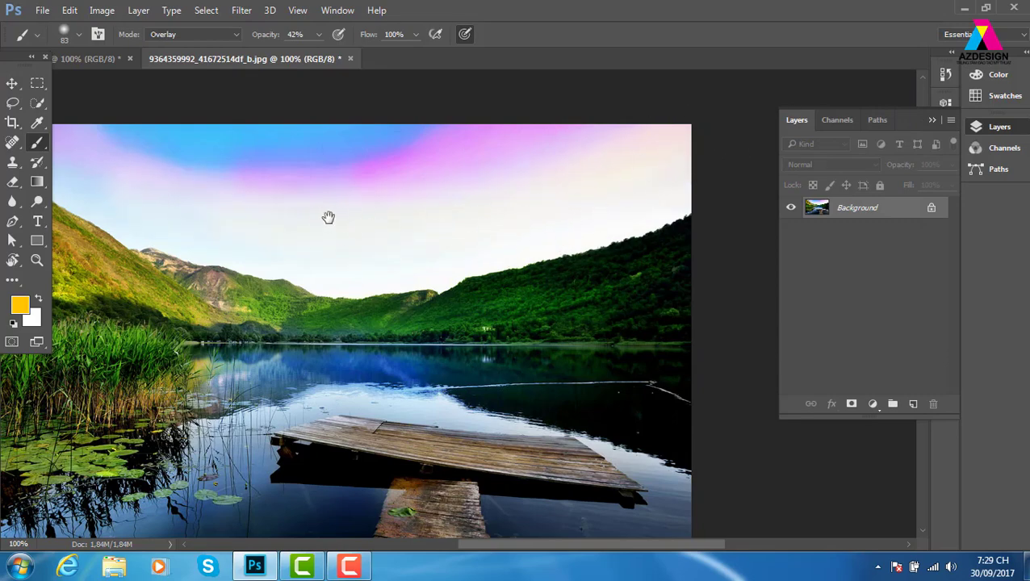
{"action": "left_click_drag", "start_coordinate": [329, 218], "coordinate": [605, 209]}
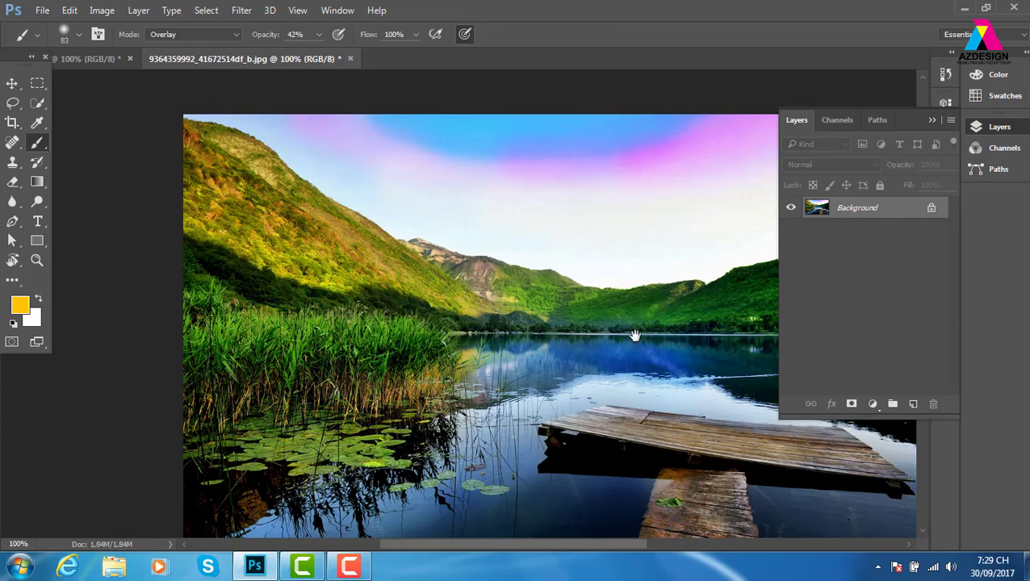
Hide the Layers panel and toggle the edits off and on to compare with the original, keeping them
{"action": "left_click_drag", "start_coordinate": [632, 331], "coordinate": [475, 297]}
{"action": "left_click", "coordinate": [933, 121]}
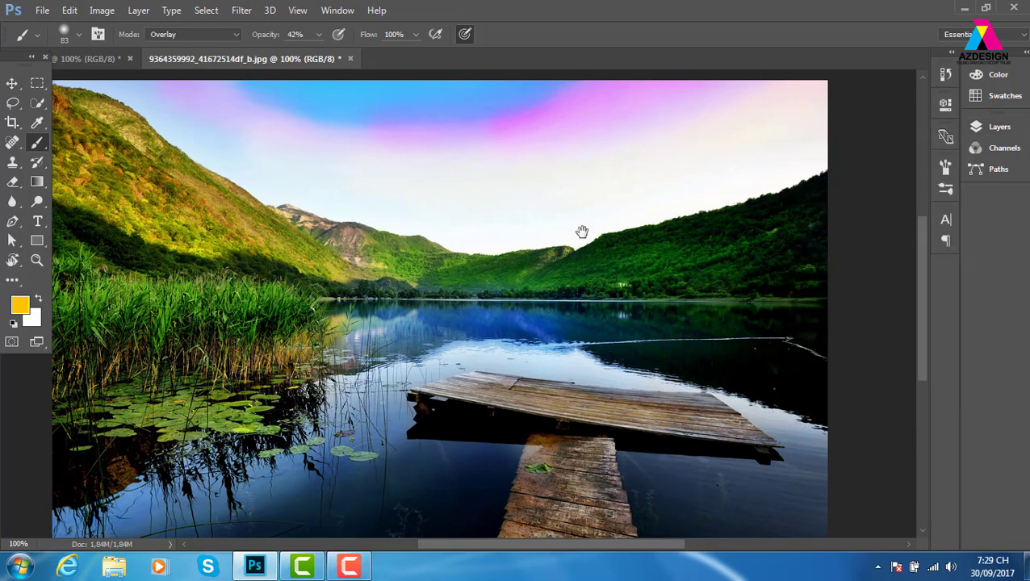
{"action": "left_click_drag", "start_coordinate": [581, 230], "coordinate": [626, 228]}
{"action": "key", "text": "F12"}
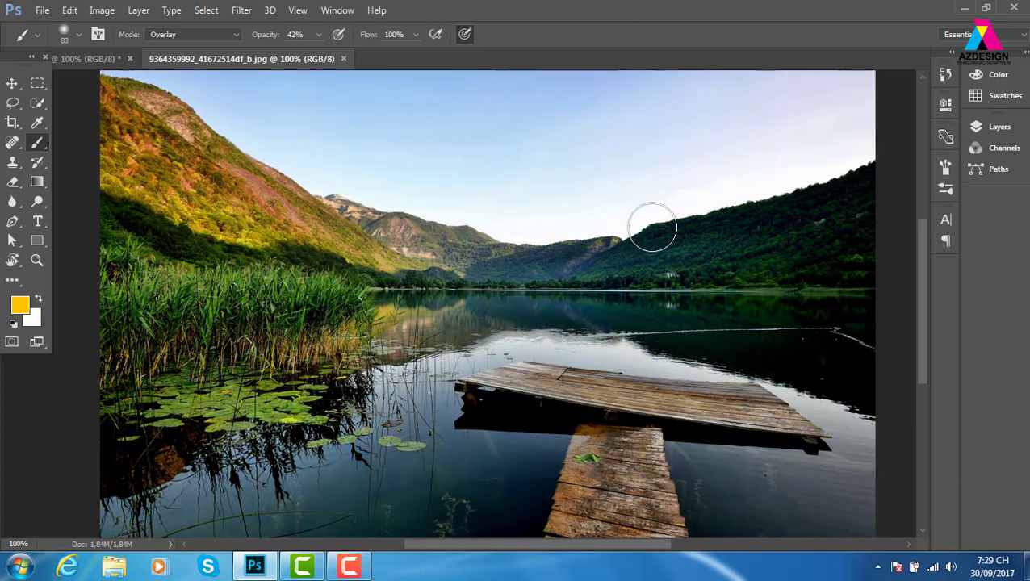
{"action": "key", "text": "ctrl+z"}
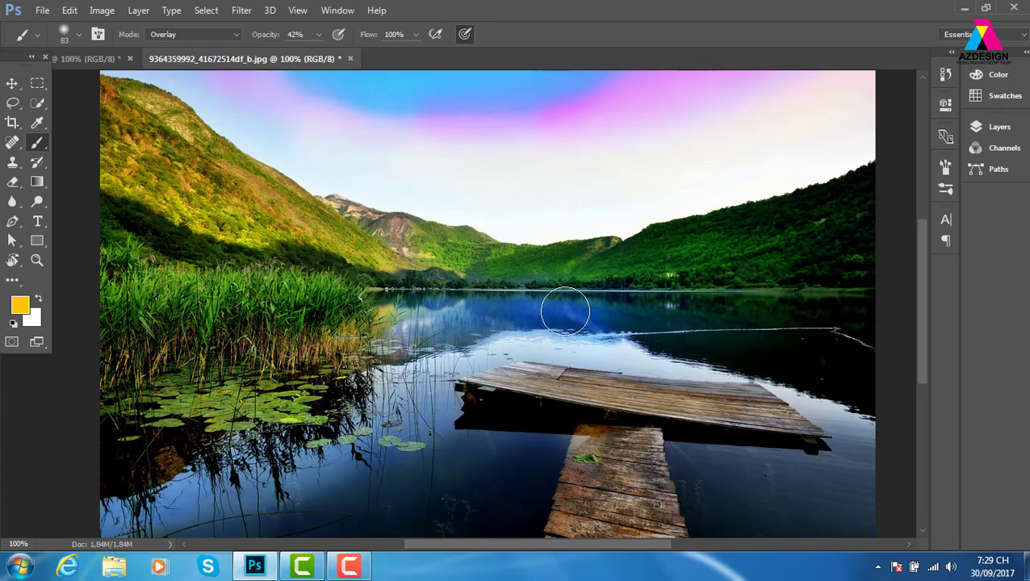
{"action": "key", "text": "F12"}
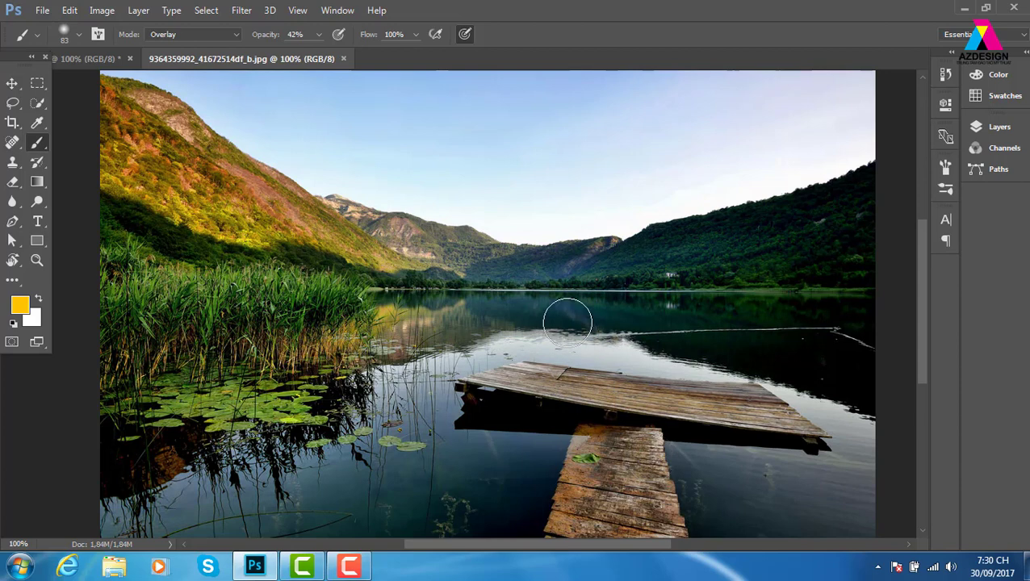
{"action": "key", "text": "ctrl+z"}
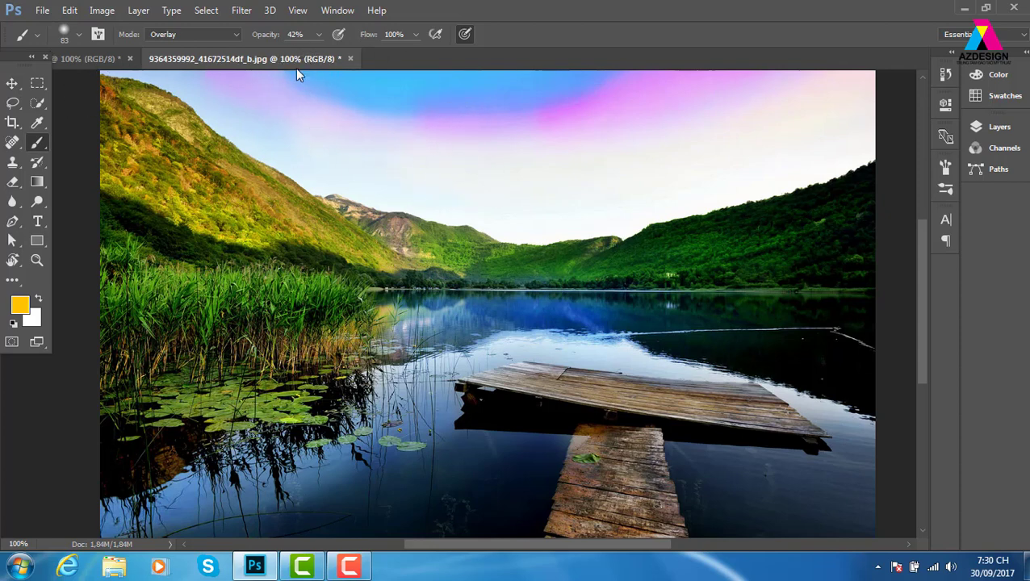
Close the lake photo without saving and show brush presets as Large Thumbnails
{"action": "left_click", "coordinate": [350, 58]}
{"action": "left_click", "coordinate": [521, 226]}
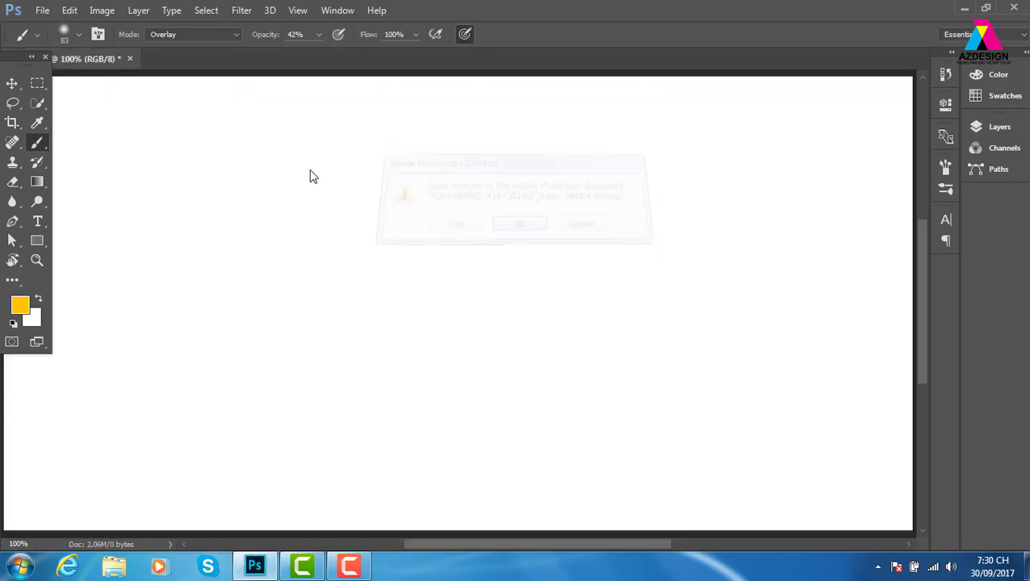
{"action": "left_click", "coordinate": [80, 36]}
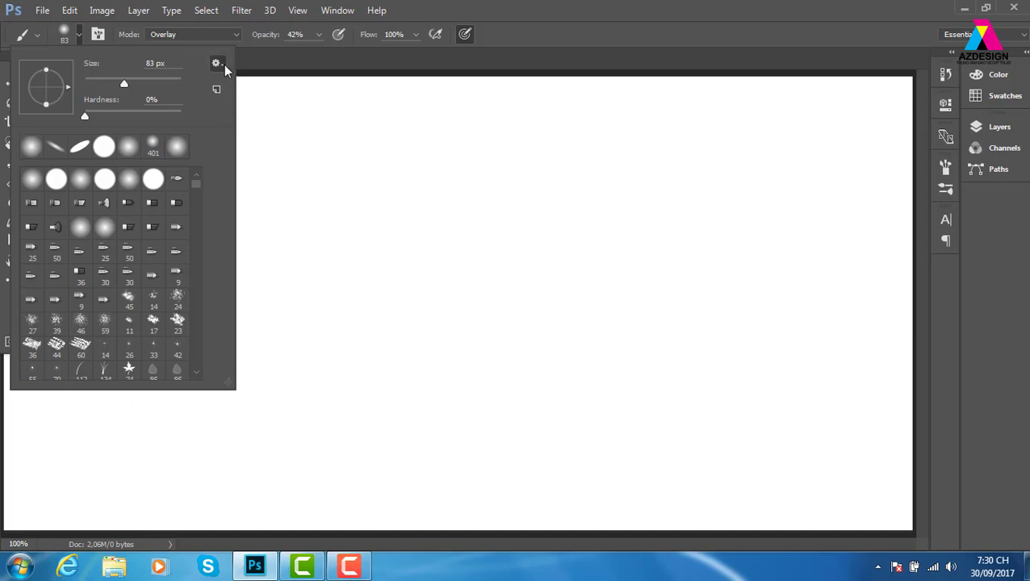
{"action": "left_click", "coordinate": [216, 64]}
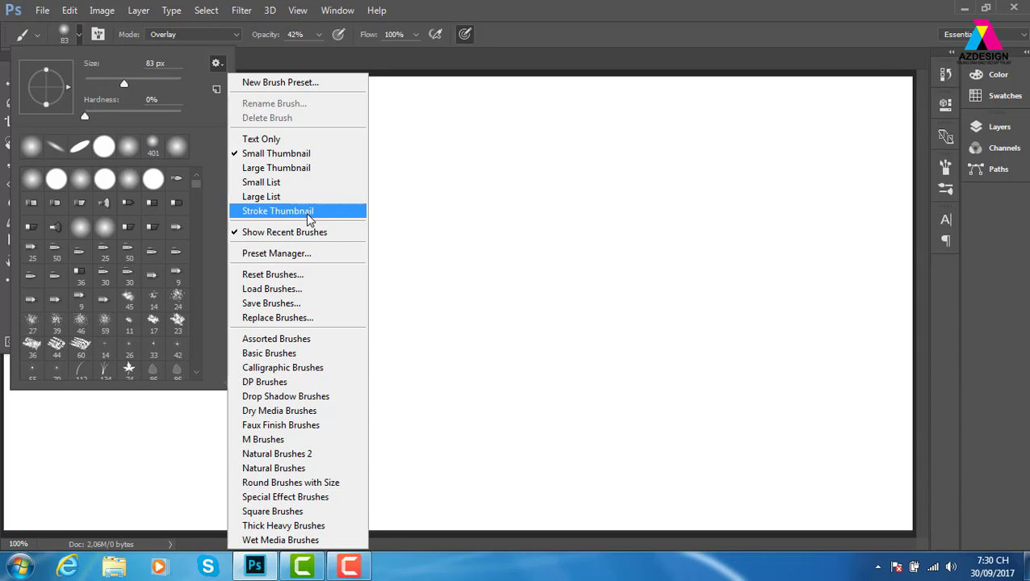
{"action": "left_click", "coordinate": [315, 168]}
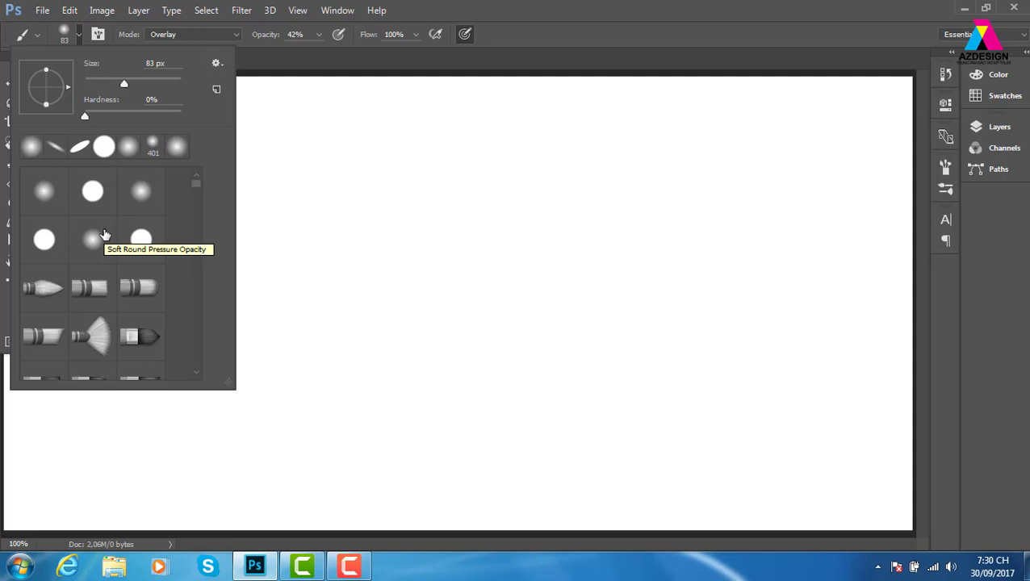
Switch the brush preset view to Small List, then Large List
{"action": "left_click", "coordinate": [216, 63]}
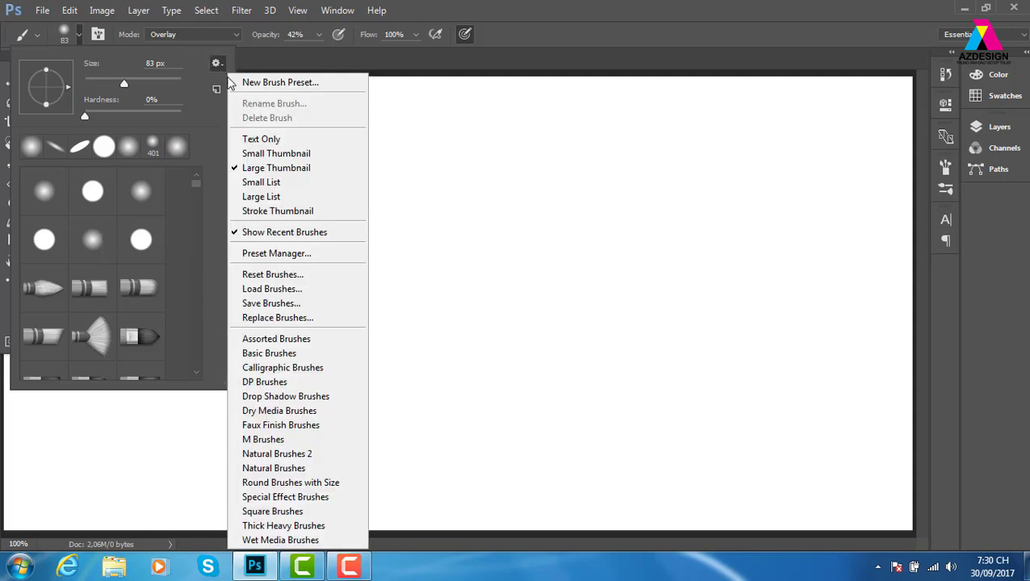
{"action": "left_click", "coordinate": [290, 183]}
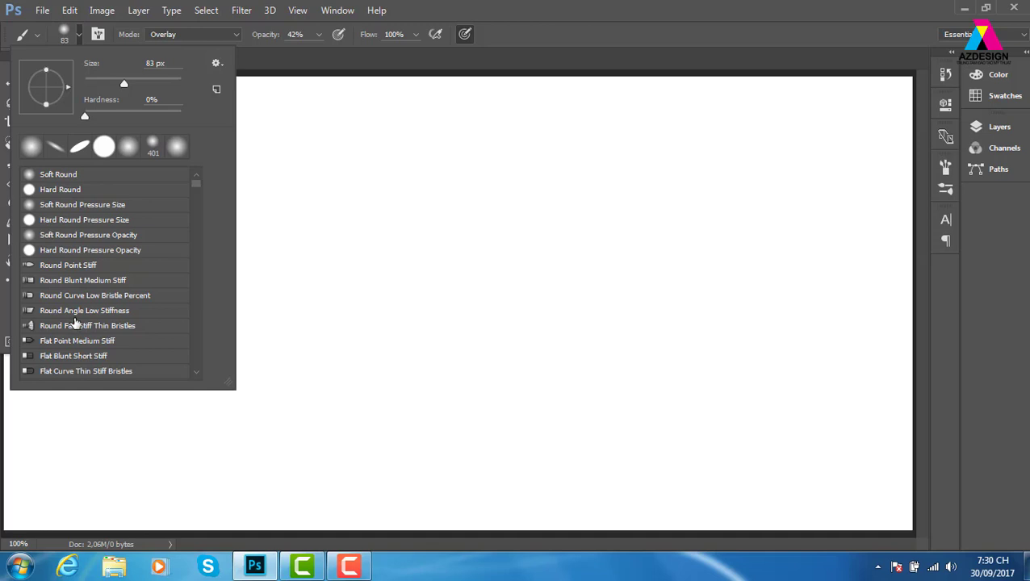
{"action": "left_click", "coordinate": [216, 63]}
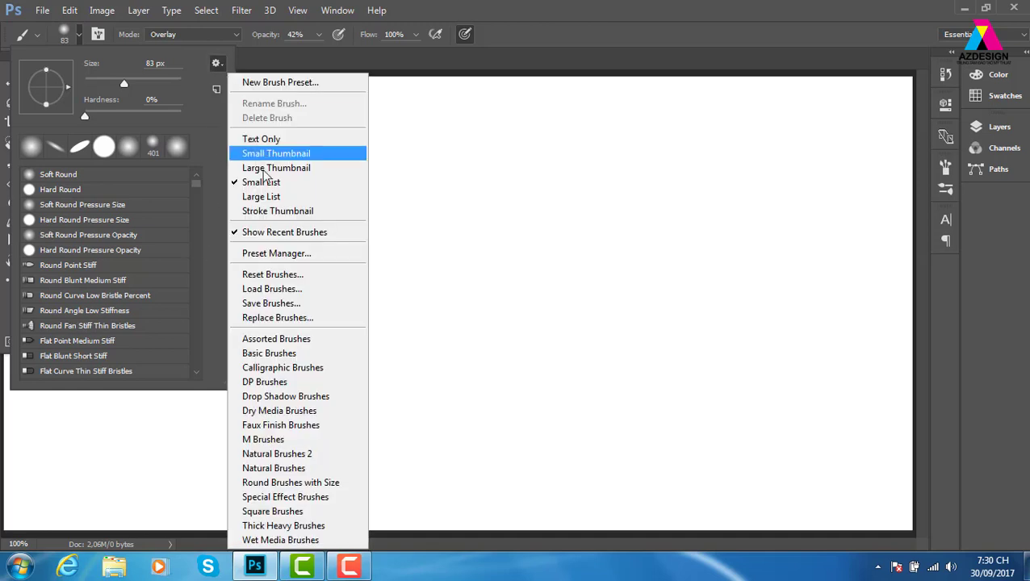
{"action": "left_click", "coordinate": [271, 198]}
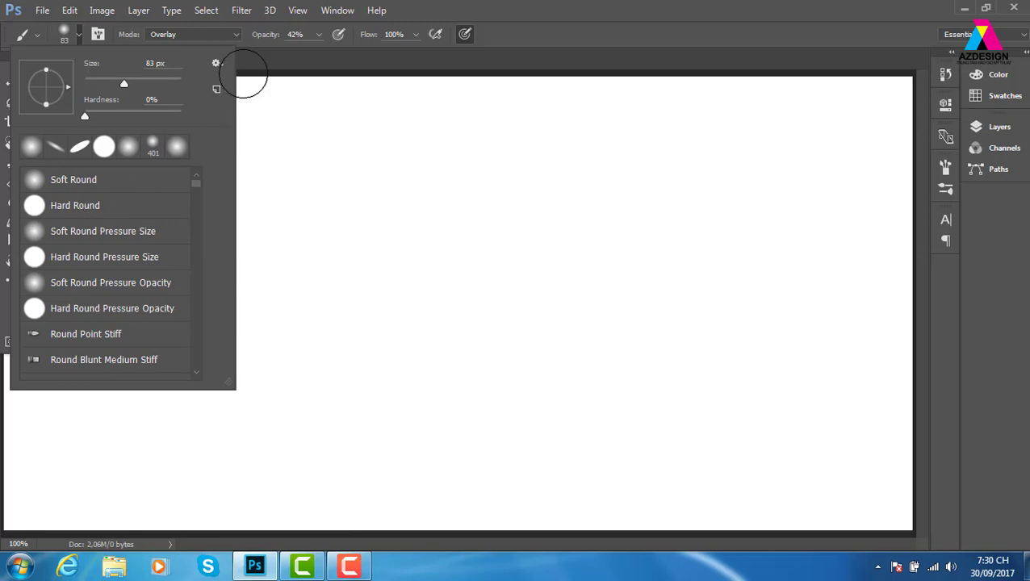
Preview presets as Stroke Thumbnails, then return to Small Thumbnails
{"action": "left_click", "coordinate": [216, 63]}
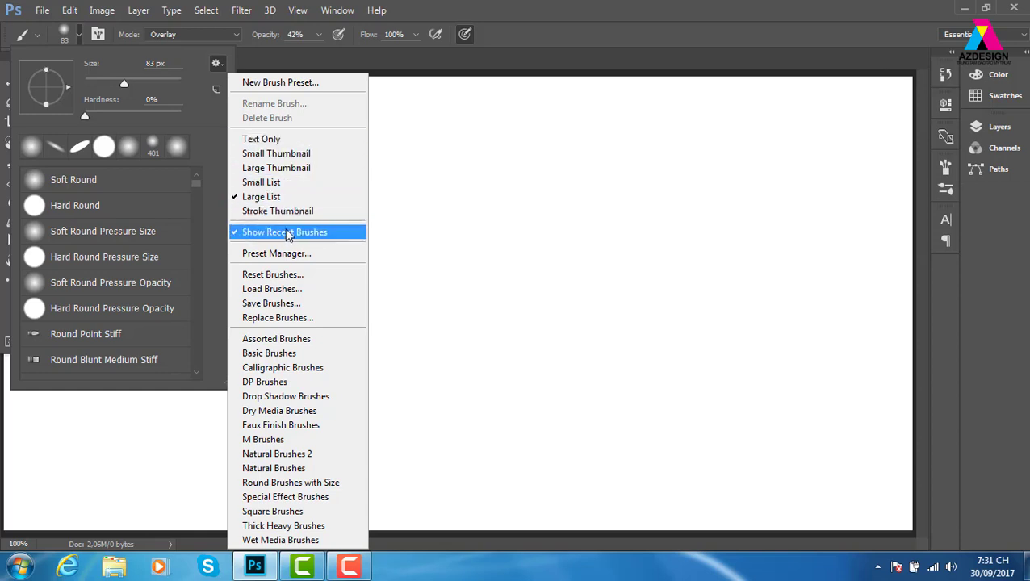
{"action": "left_click", "coordinate": [292, 211]}
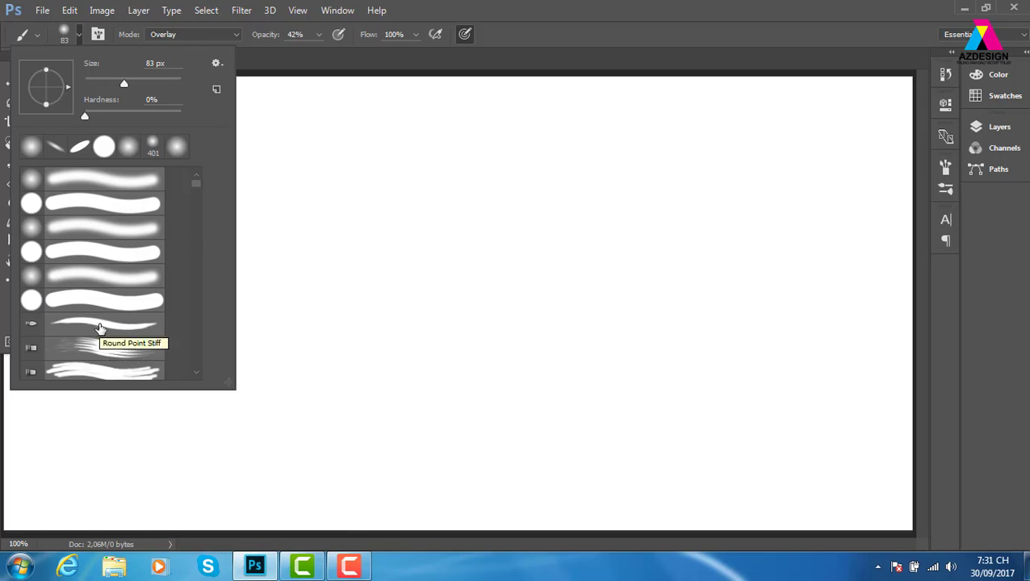
{"action": "left_click", "coordinate": [216, 64]}
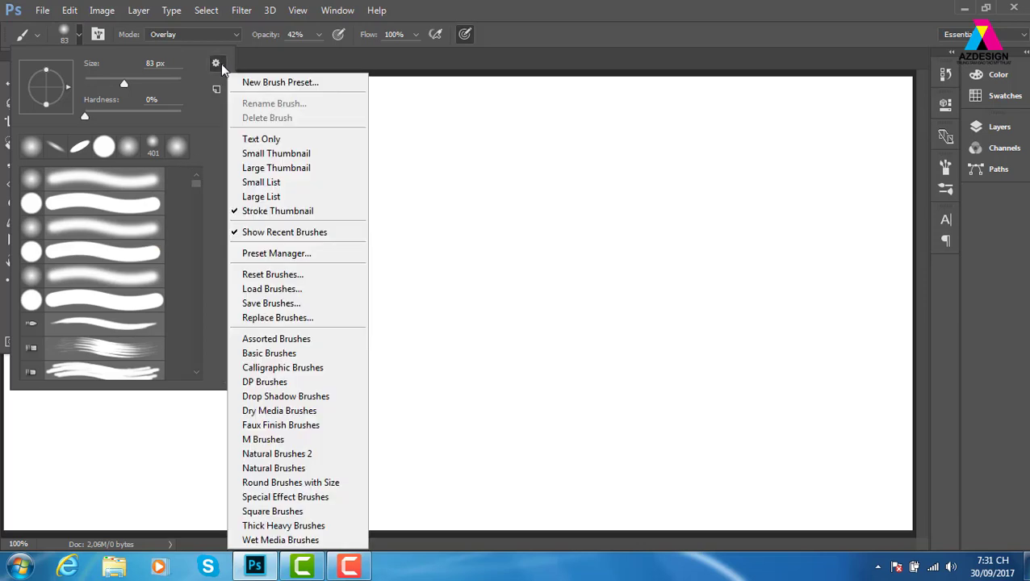
{"action": "left_click", "coordinate": [271, 154]}
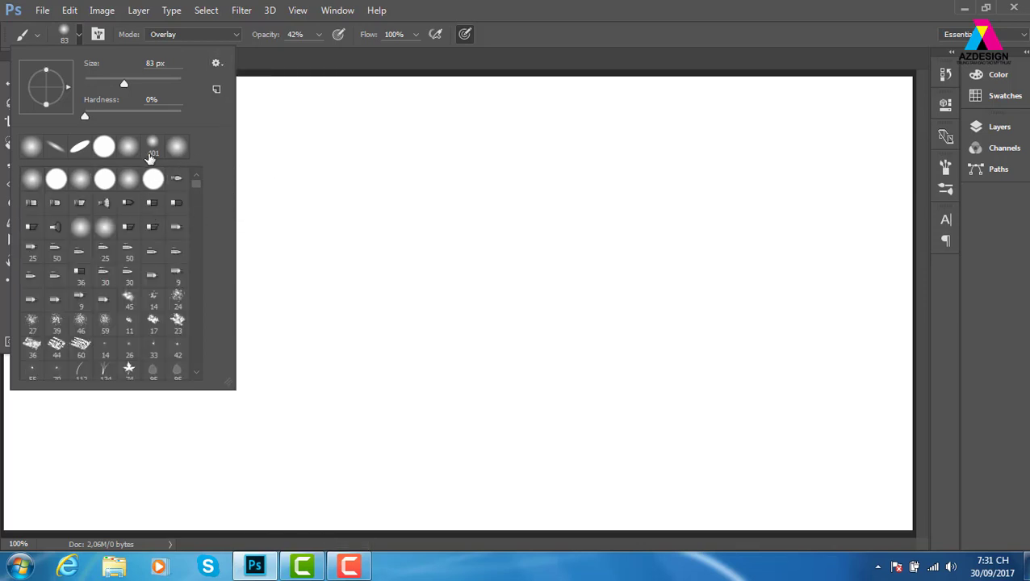
{"action": "left_click", "coordinate": [215, 64]}
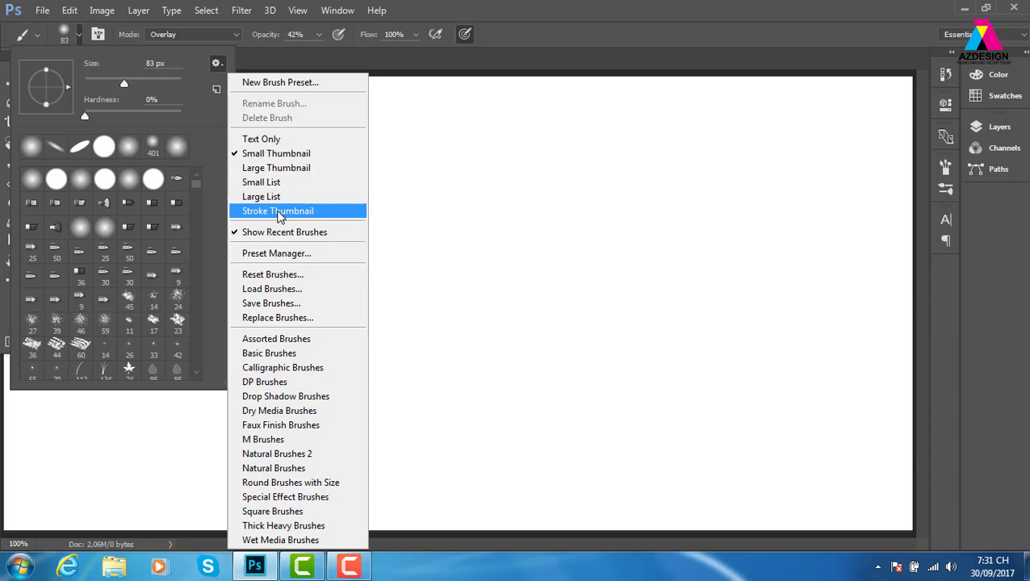
{"action": "left_click", "coordinate": [290, 276]}
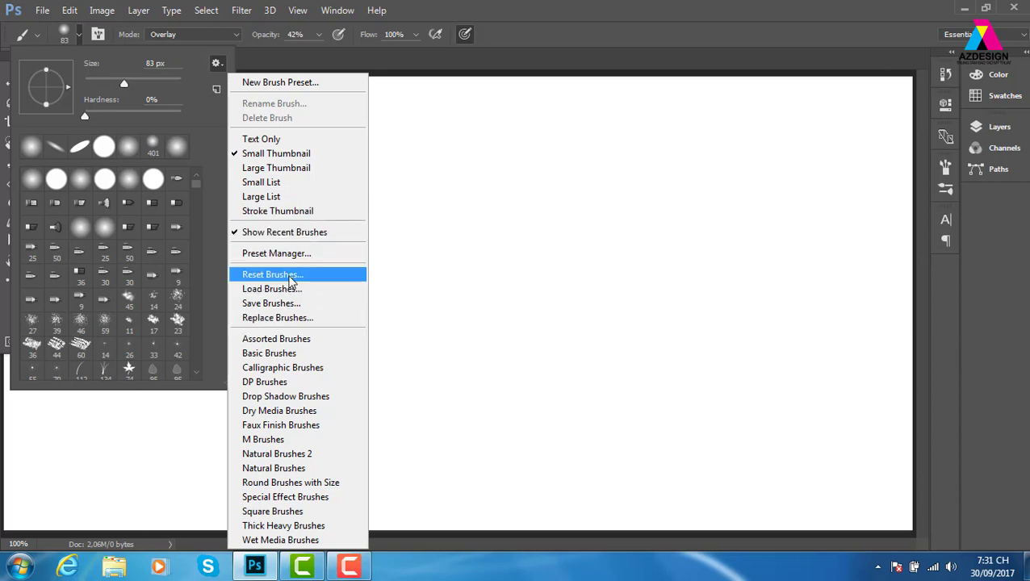
{"action": "left_click", "coordinate": [295, 282]}
{"action": "left_click", "coordinate": [298, 287]}
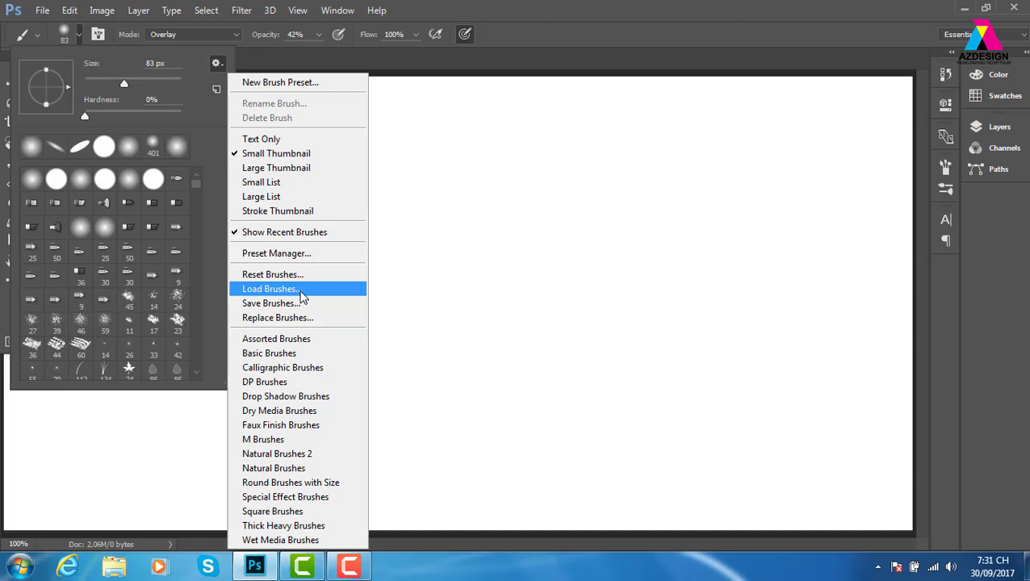
Start Load Brushes and browse to E:\686899\Downloads, viewing folders as large icons
{"action": "left_click", "coordinate": [300, 290]}
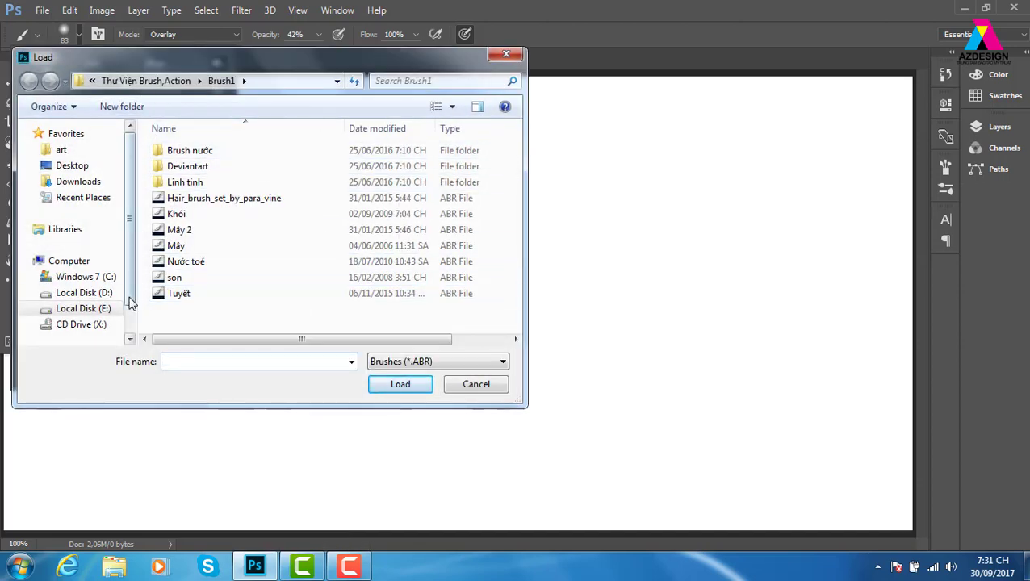
{"action": "left_click", "coordinate": [101, 309]}
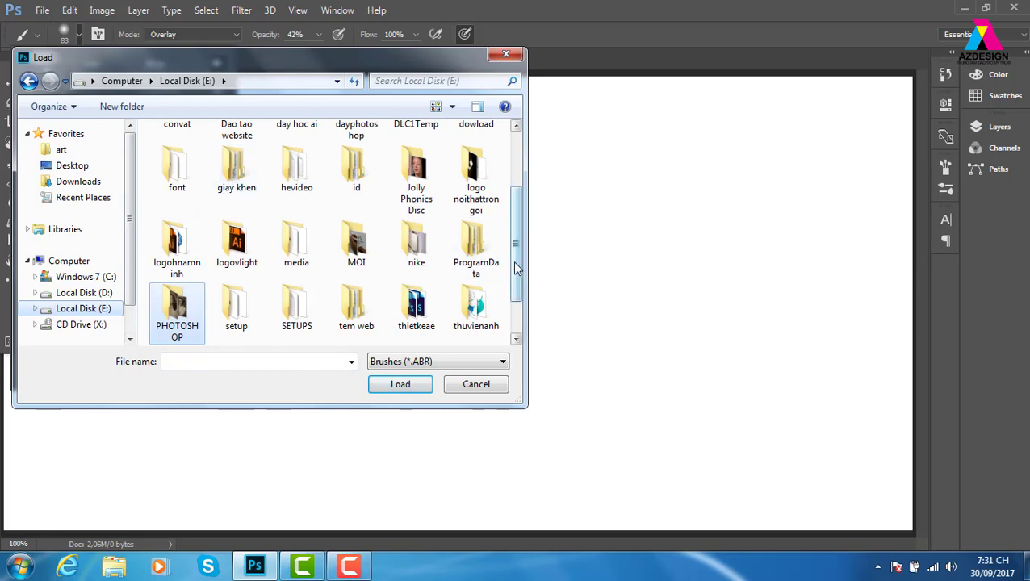
{"action": "left_click_drag", "start_coordinate": [516, 243], "coordinate": [515, 190]}
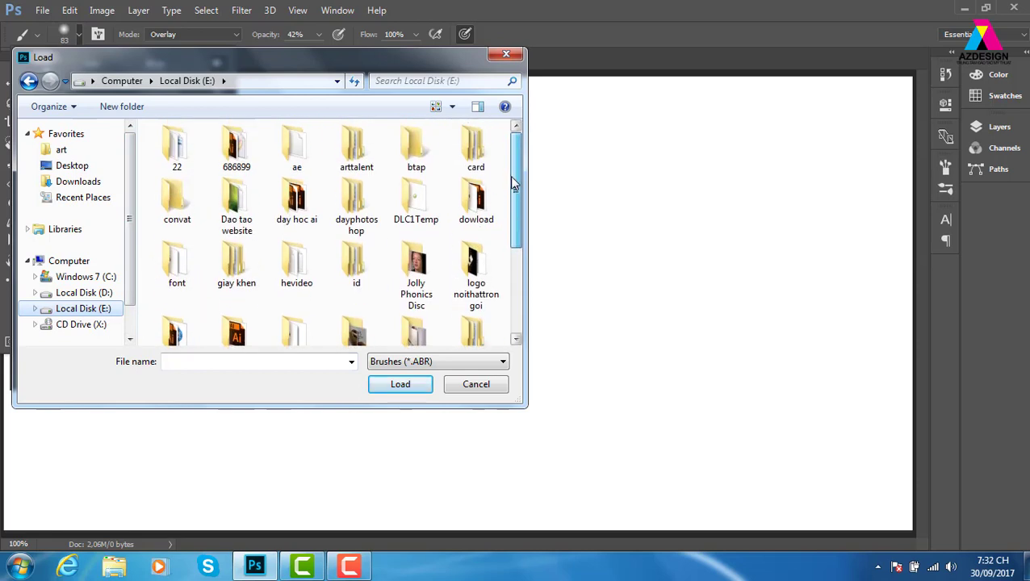
{"action": "double_click", "coordinate": [237, 150]}
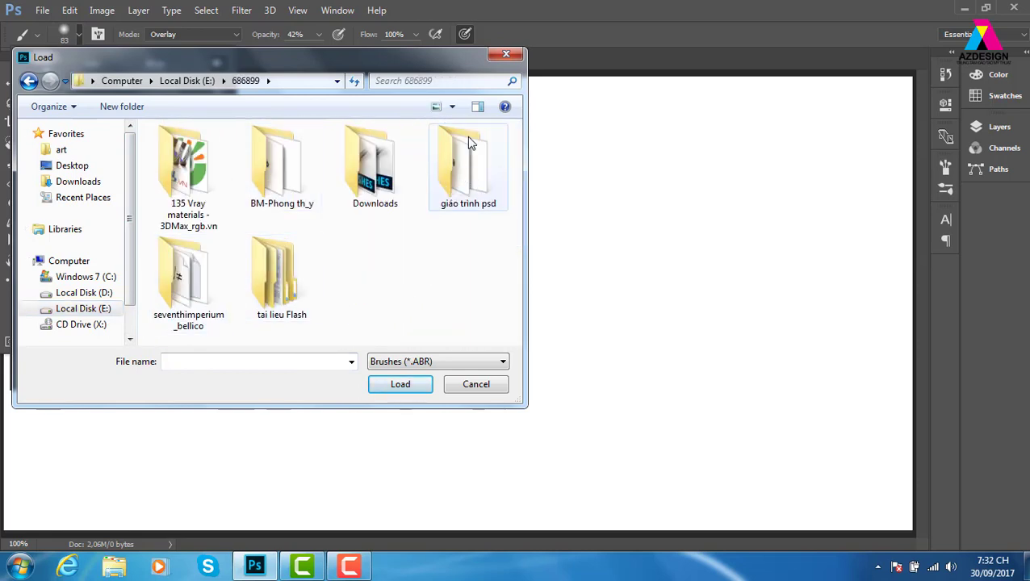
{"action": "left_click", "coordinate": [451, 107]}
{"action": "left_click", "coordinate": [490, 101]}
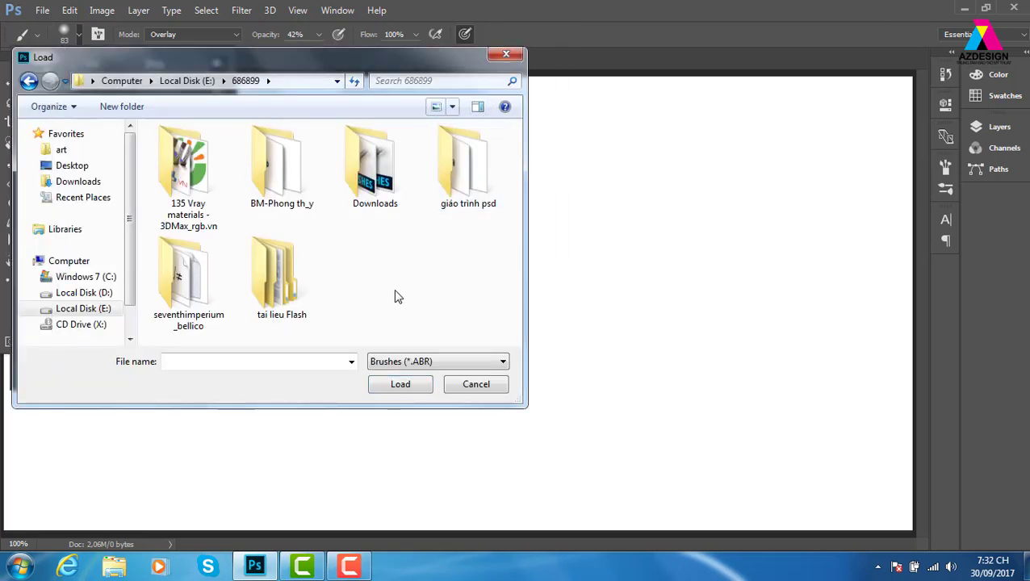
{"action": "double_click", "coordinate": [376, 207]}
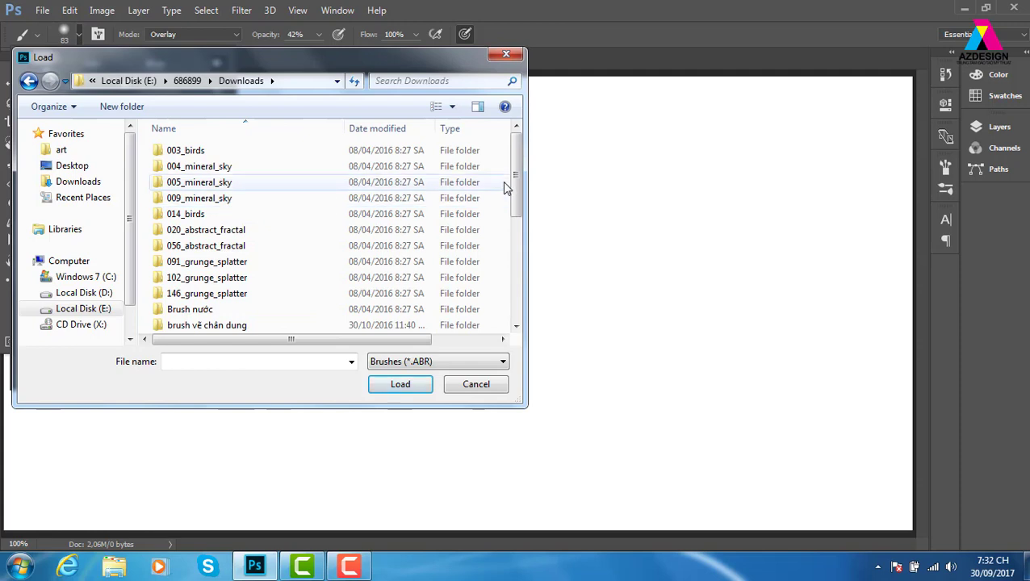
Open Brush nước\Rons Hydro Explosion and load its .ABR brush file
{"action": "left_click_drag", "start_coordinate": [517, 178], "coordinate": [516, 195]}
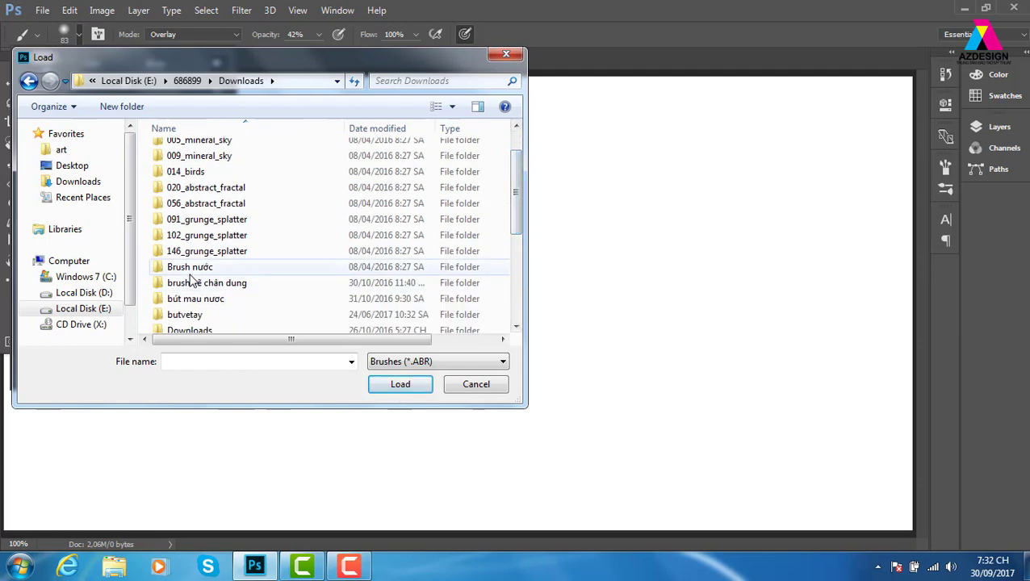
{"action": "double_click", "coordinate": [185, 270]}
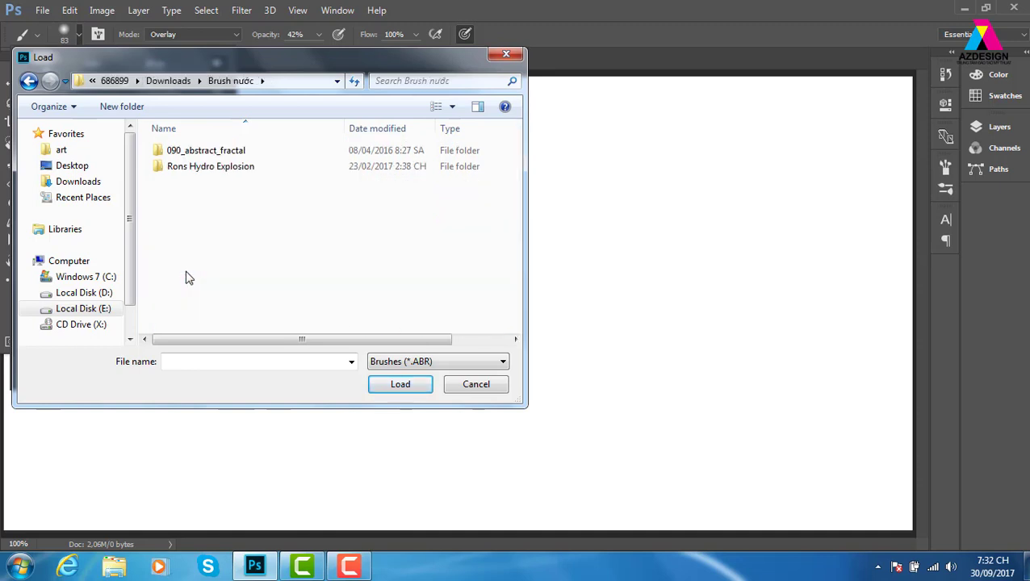
{"action": "double_click", "coordinate": [219, 166]}
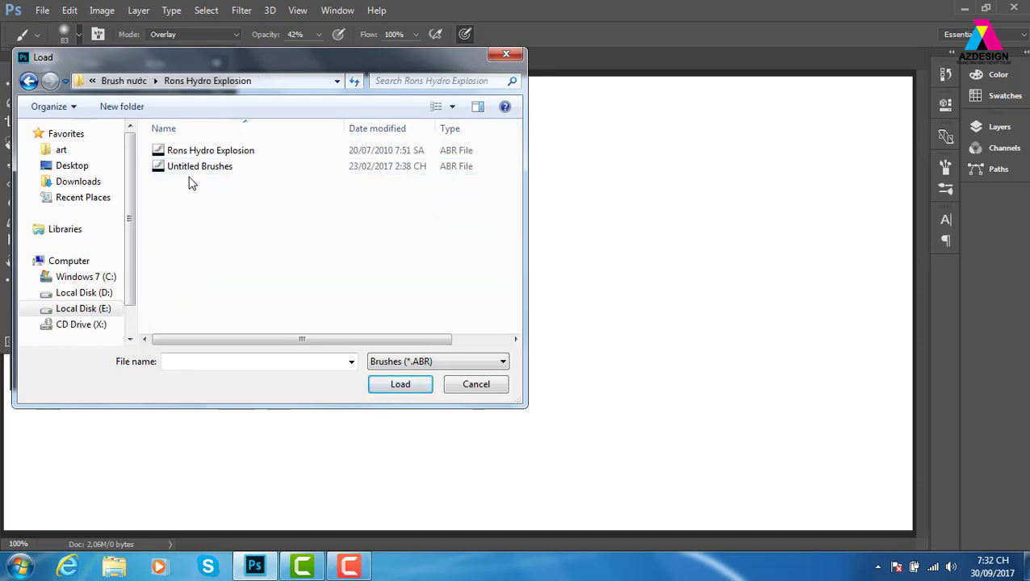
{"action": "left_click", "coordinate": [195, 151]}
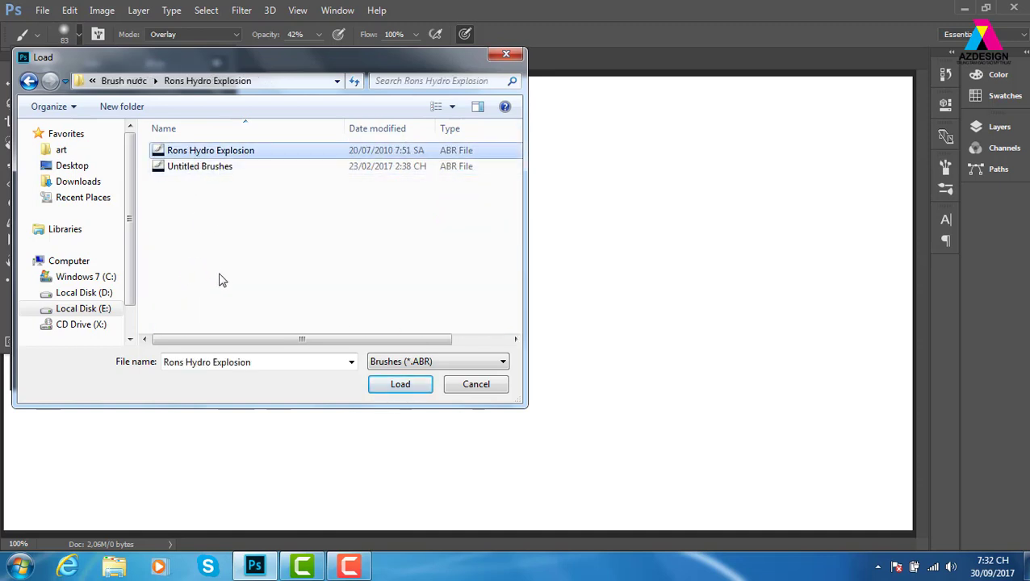
{"action": "left_click", "coordinate": [418, 390]}
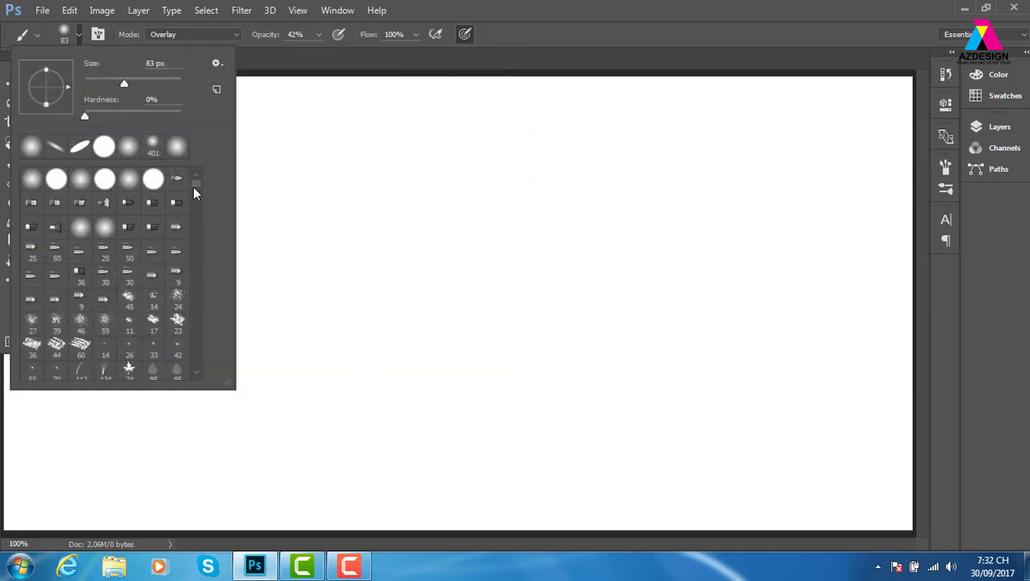
{"action": "left_click_drag", "start_coordinate": [196, 192], "coordinate": [199, 380]}
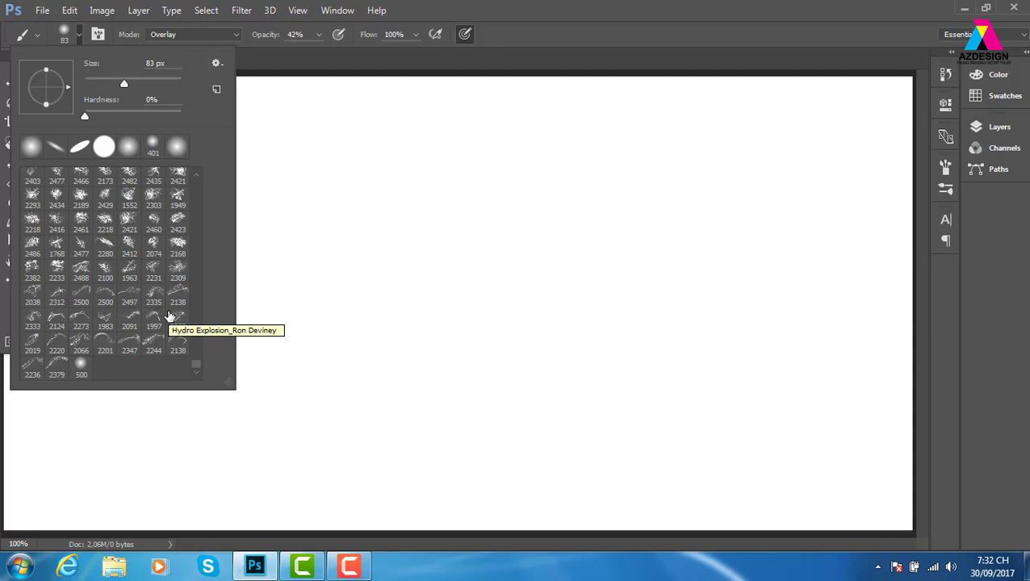
{"action": "left_click", "coordinate": [216, 63]}
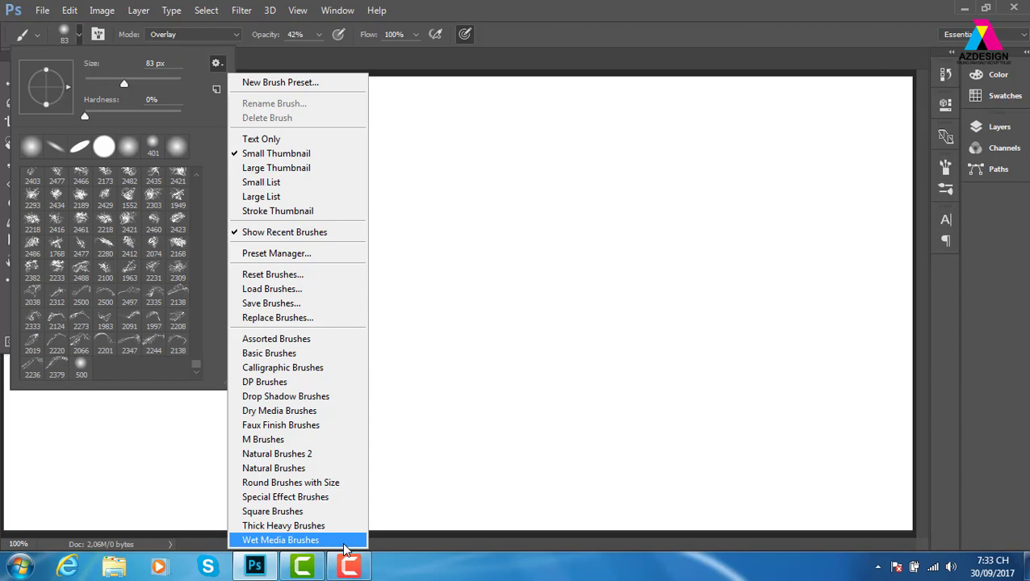
Close the brush picker and browse the Open dialog to the E:\thuvienanh\car folder
{"action": "left_click", "coordinate": [590, 21]}
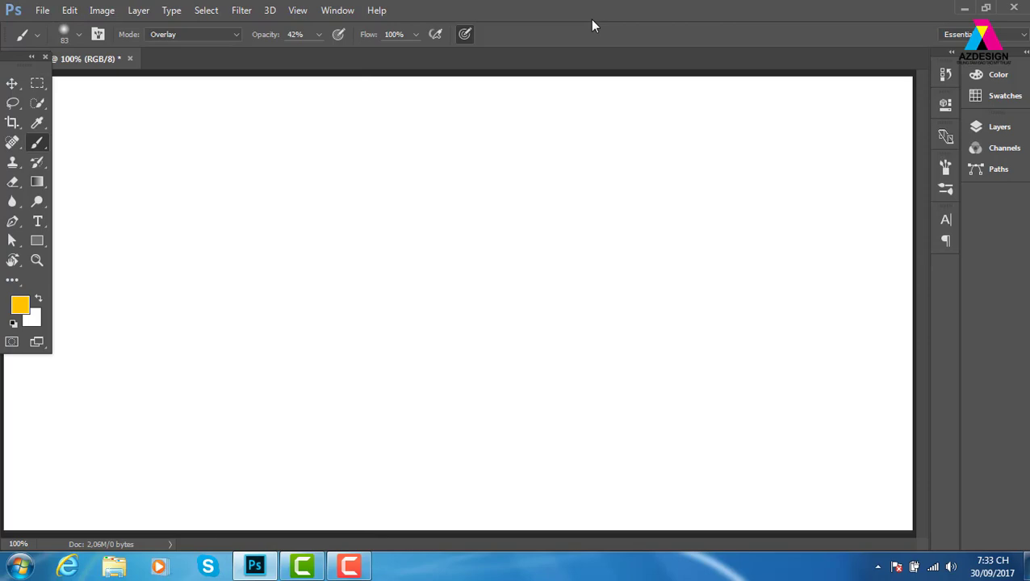
{"action": "left_click", "coordinate": [43, 11]}
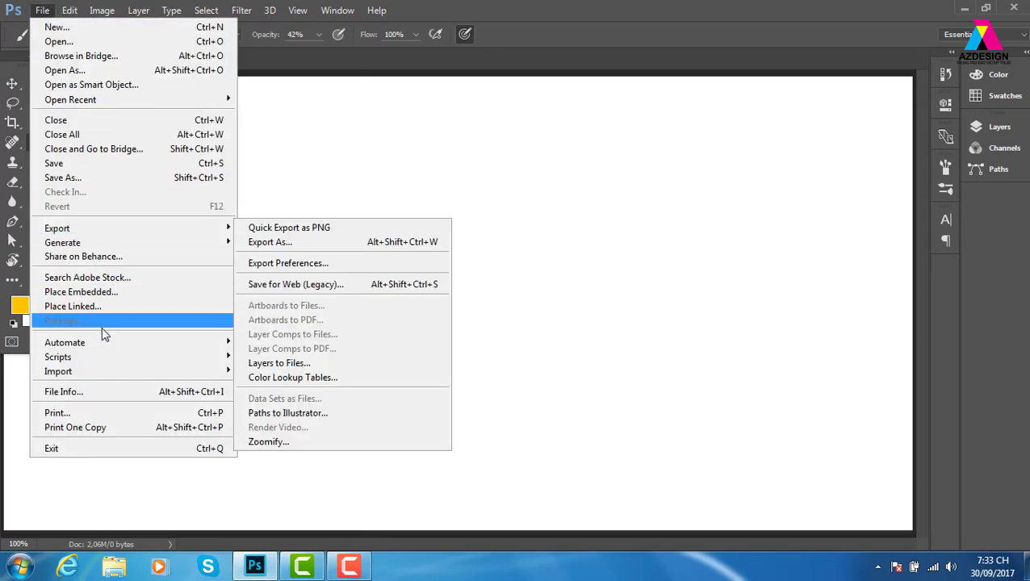
{"action": "left_click", "coordinate": [207, 42]}
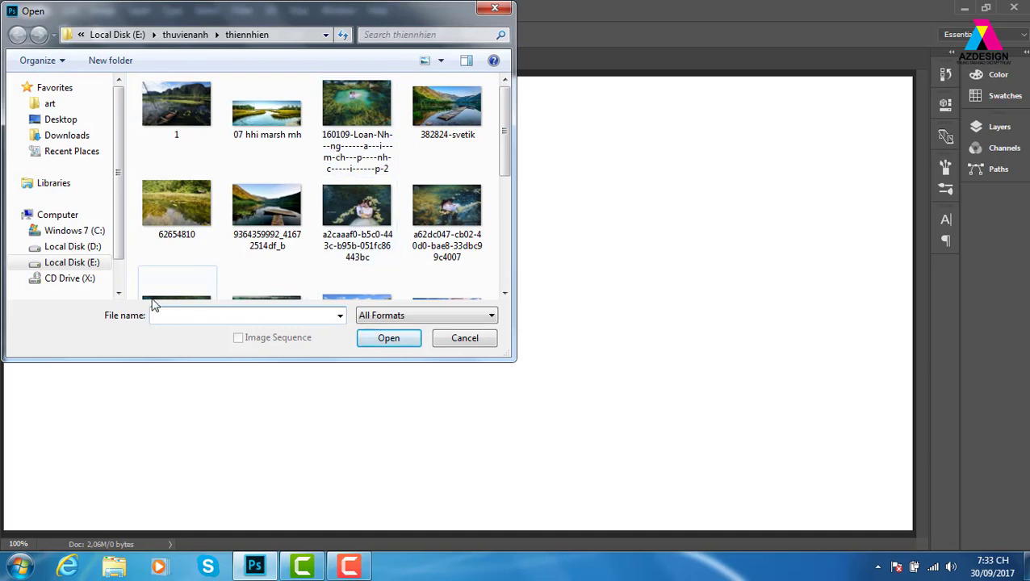
{"action": "left_click", "coordinate": [94, 265]}
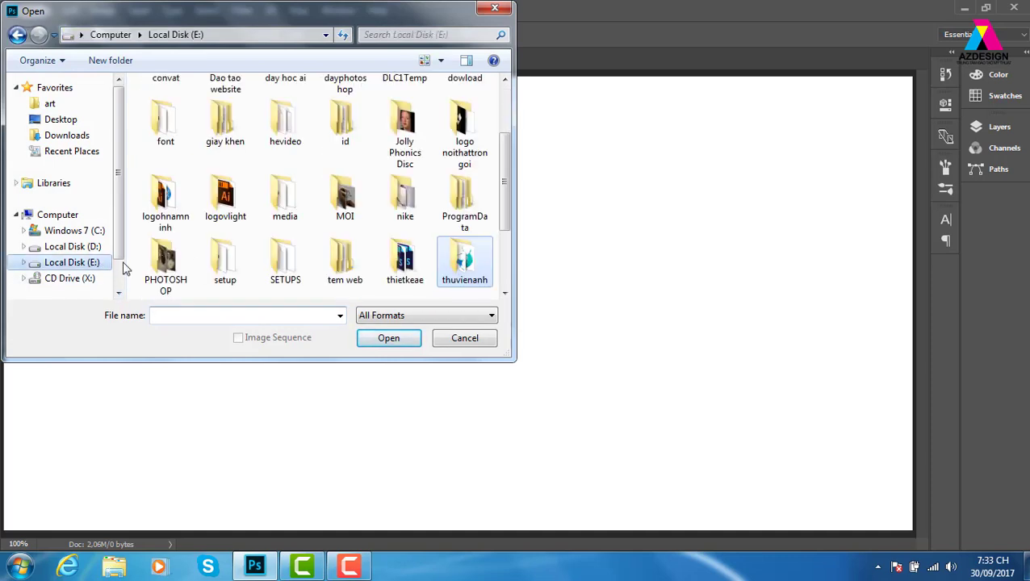
{"action": "double_click", "coordinate": [474, 257]}
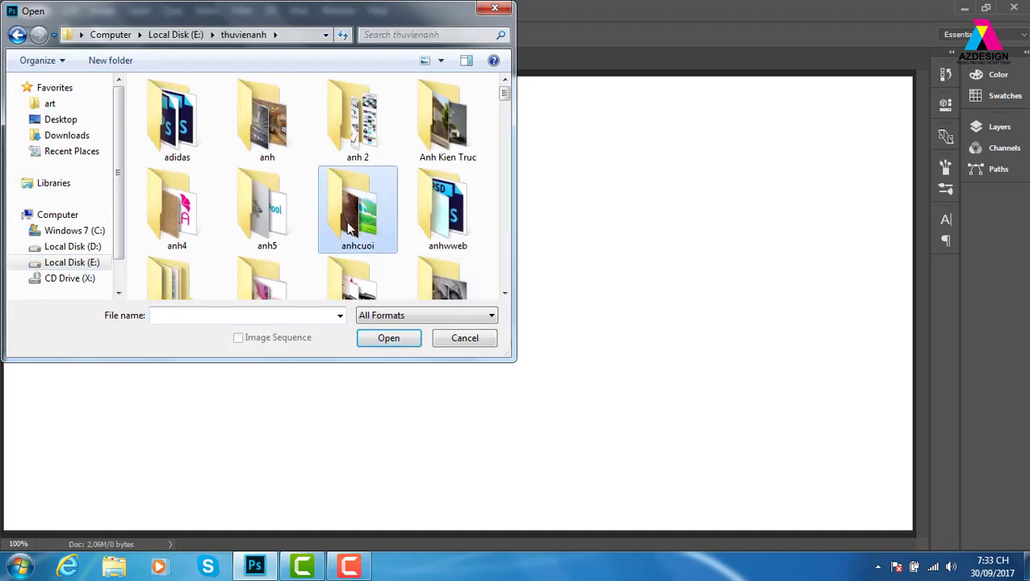
{"action": "scroll", "coordinate": [349, 230], "scroll_direction": "down", "scroll_amount": 3}
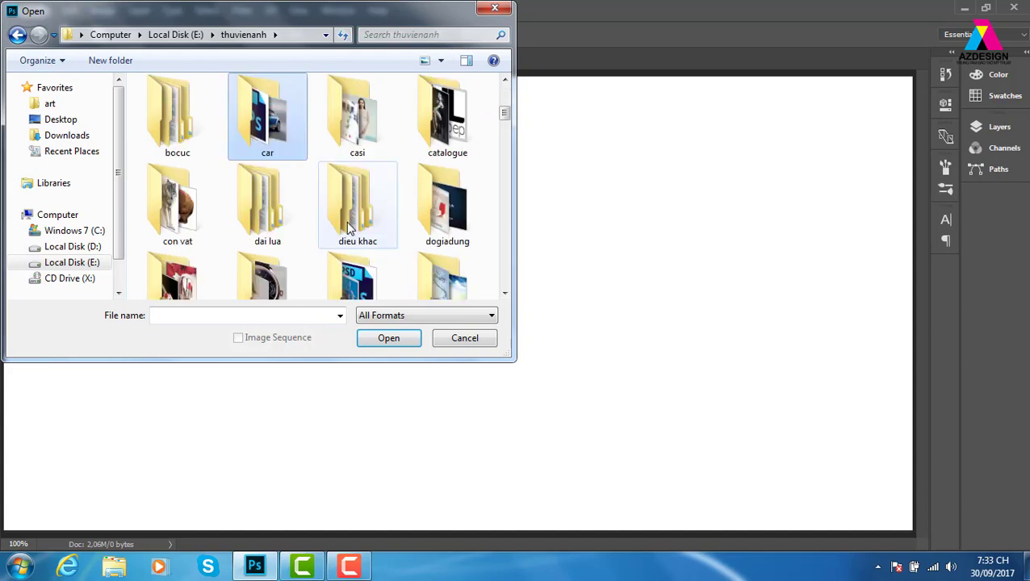
{"action": "double_click", "coordinate": [291, 150]}
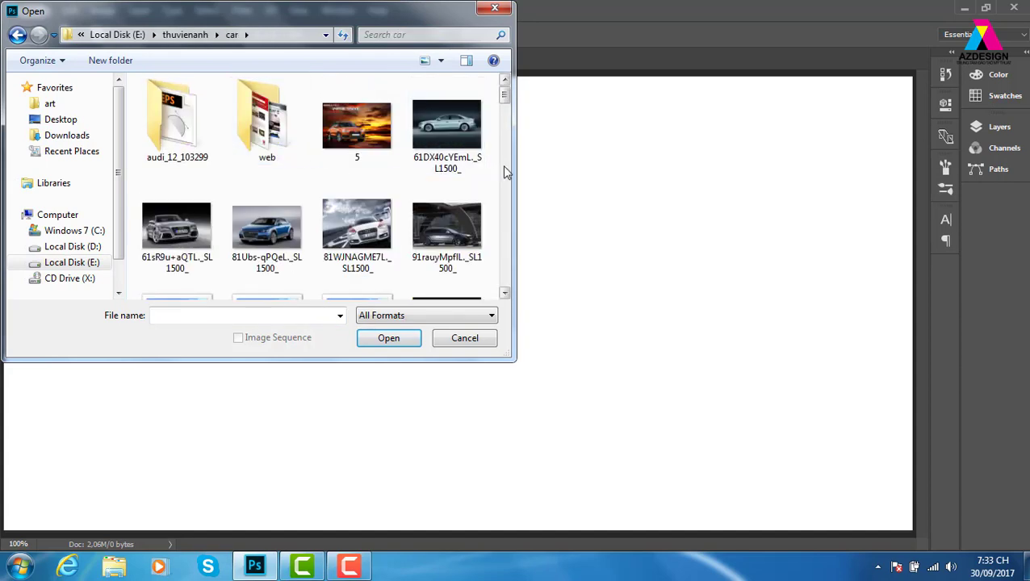
Browse the car thumbnails and open BMW-Z4_mp2_pic_64202
{"action": "left_click_drag", "start_coordinate": [505, 95], "coordinate": [517, 128]}
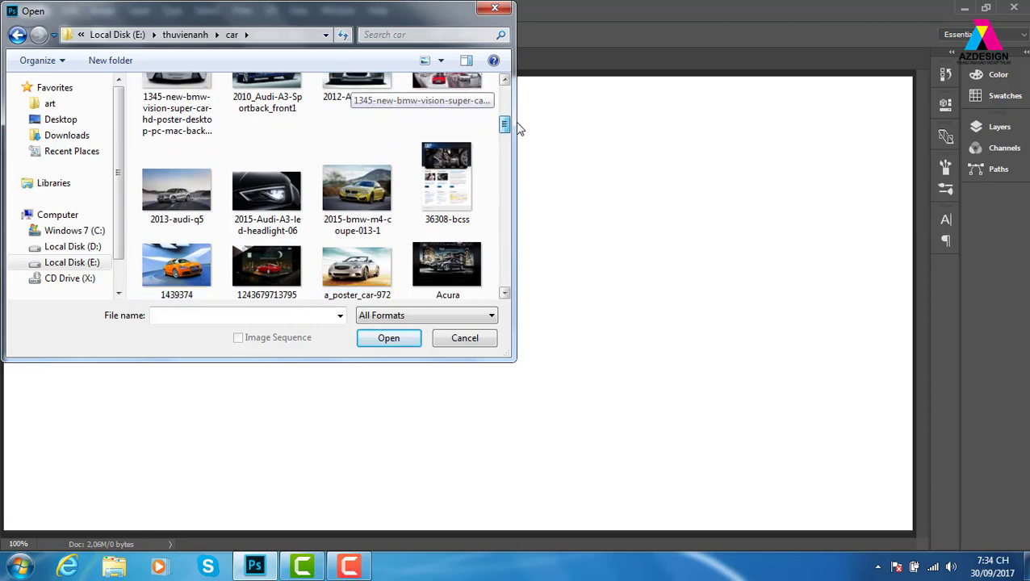
{"action": "left_click", "coordinate": [205, 211]}
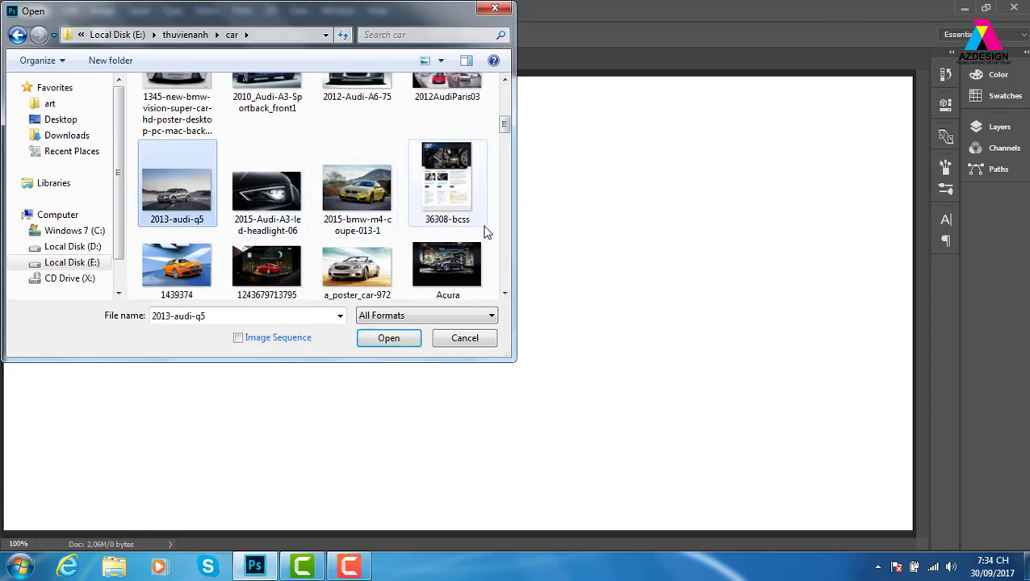
{"action": "left_click_drag", "start_coordinate": [506, 137], "coordinate": [526, 181]}
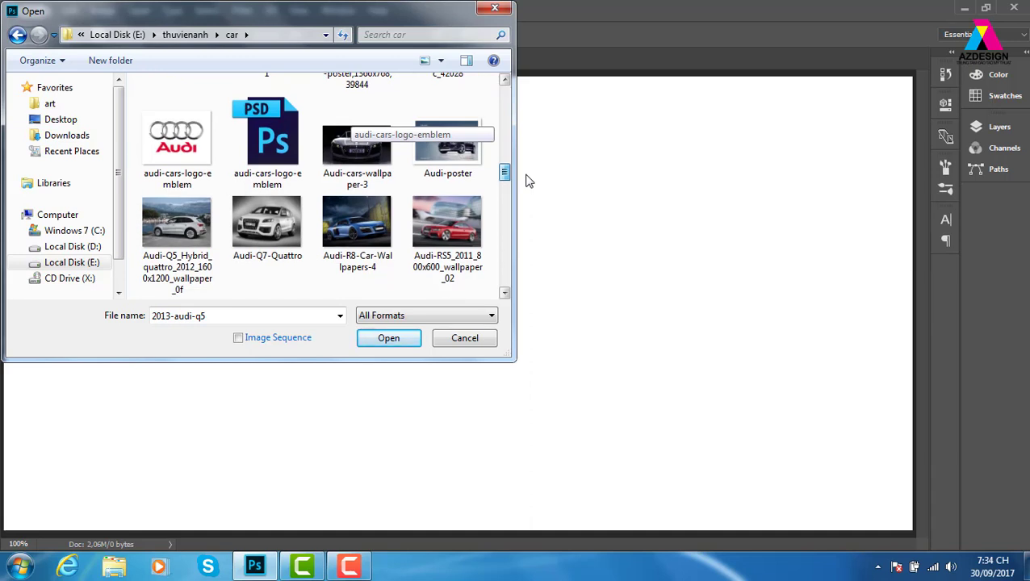
{"action": "scroll", "coordinate": [306, 253], "scroll_direction": "down", "scroll_amount": 1}
{"action": "left_click", "coordinate": [179, 211]}
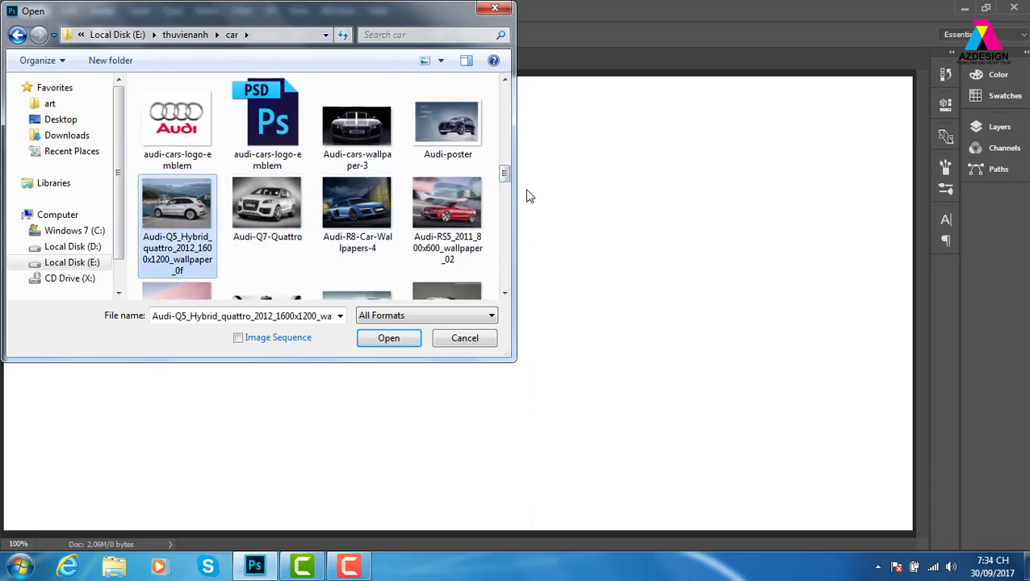
{"action": "left_click_drag", "start_coordinate": [507, 171], "coordinate": [509, 198]}
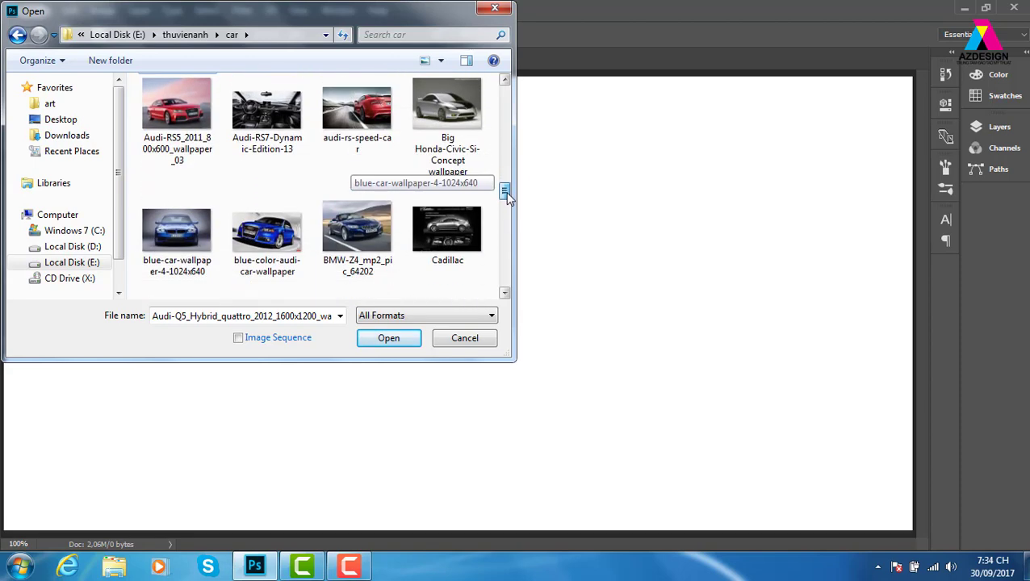
{"action": "scroll", "coordinate": [506, 196], "scroll_direction": "down", "scroll_amount": 1}
{"action": "left_click", "coordinate": [367, 226]}
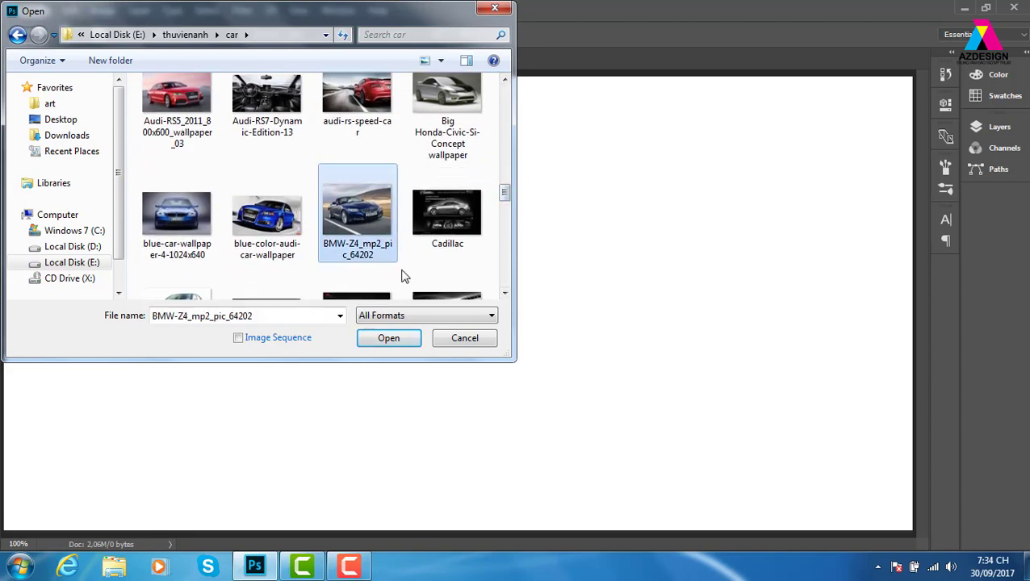
{"action": "left_click", "coordinate": [389, 339]}
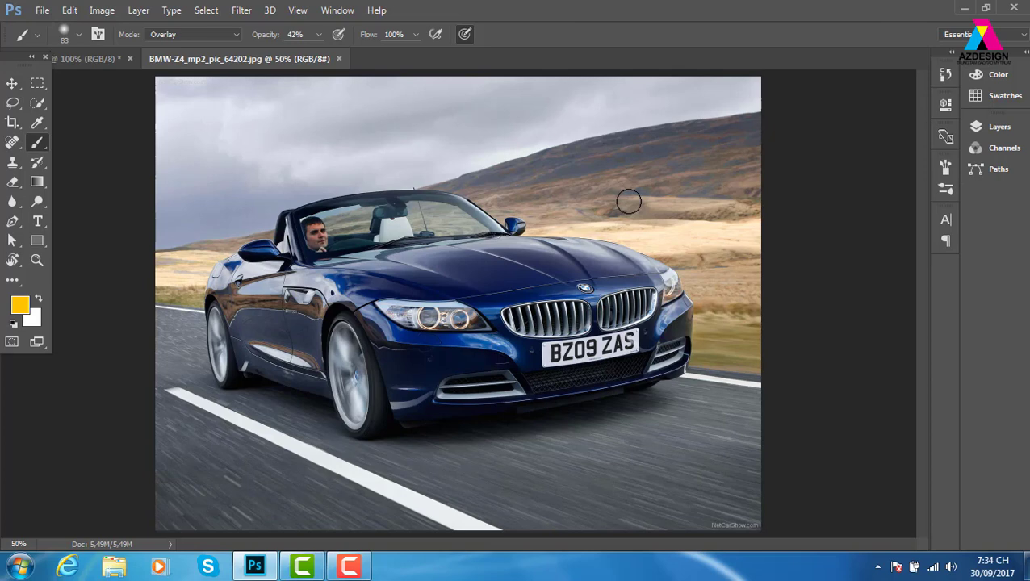
Duplicate the Background photo and set the copy to Soft Light blend mode at 40% fill
{"action": "key", "text": "F7"}
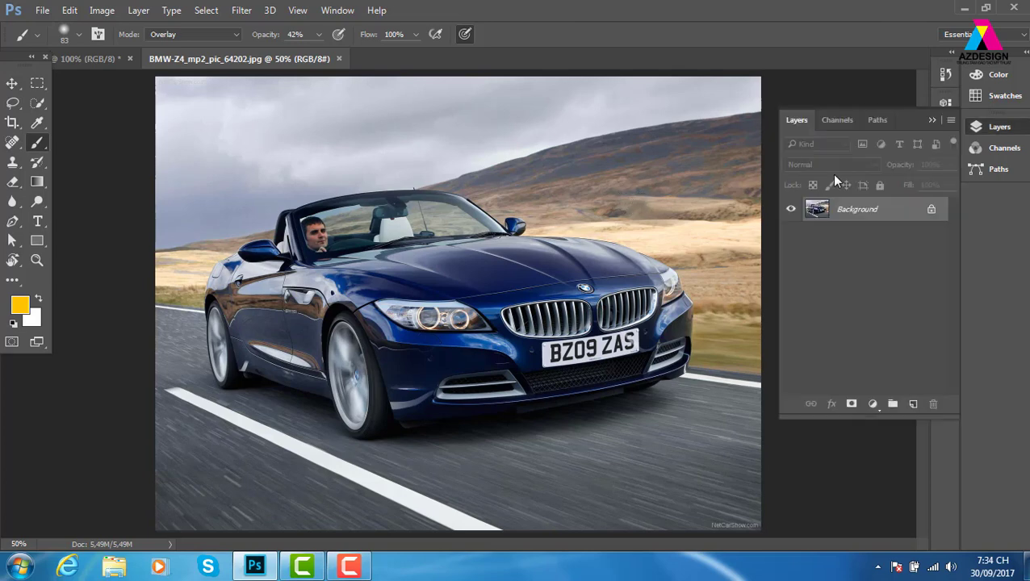
{"action": "key", "text": "ctrl+j"}
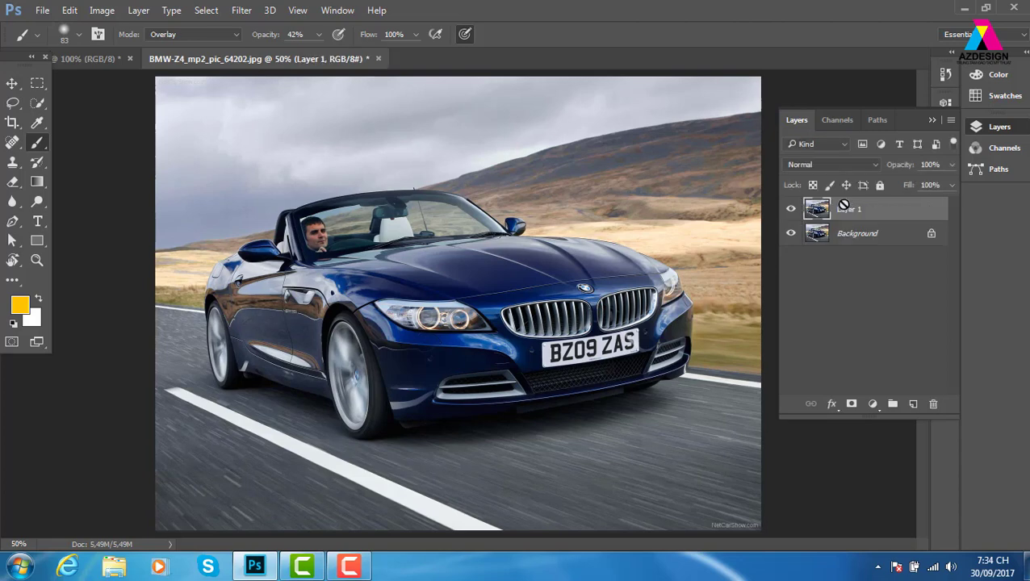
{"action": "left_click", "coordinate": [836, 162]}
{"action": "left_click", "coordinate": [831, 323]}
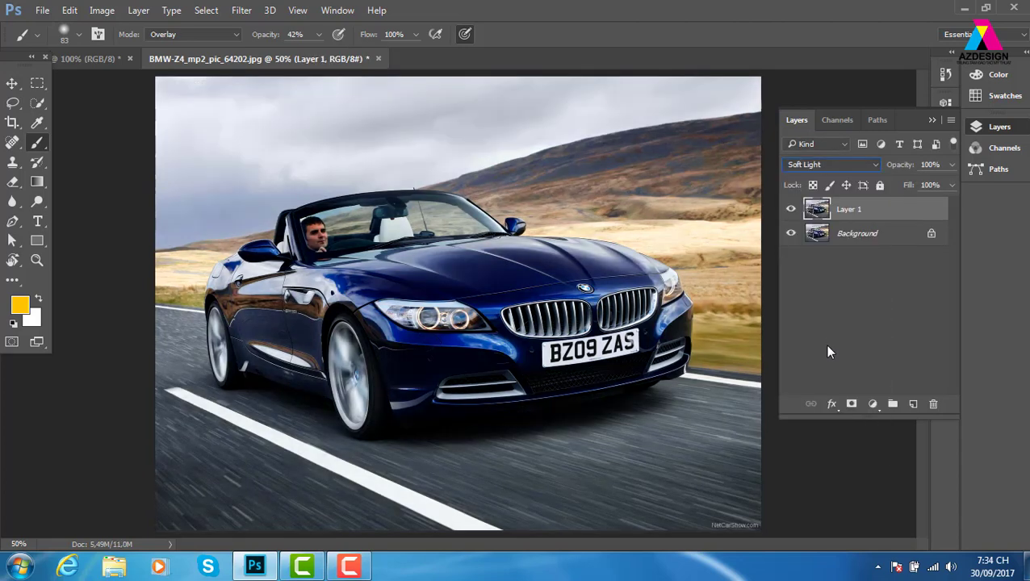
{"action": "left_click", "coordinate": [951, 186]}
{"action": "left_click_drag", "start_coordinate": [946, 208], "coordinate": [926, 208]}
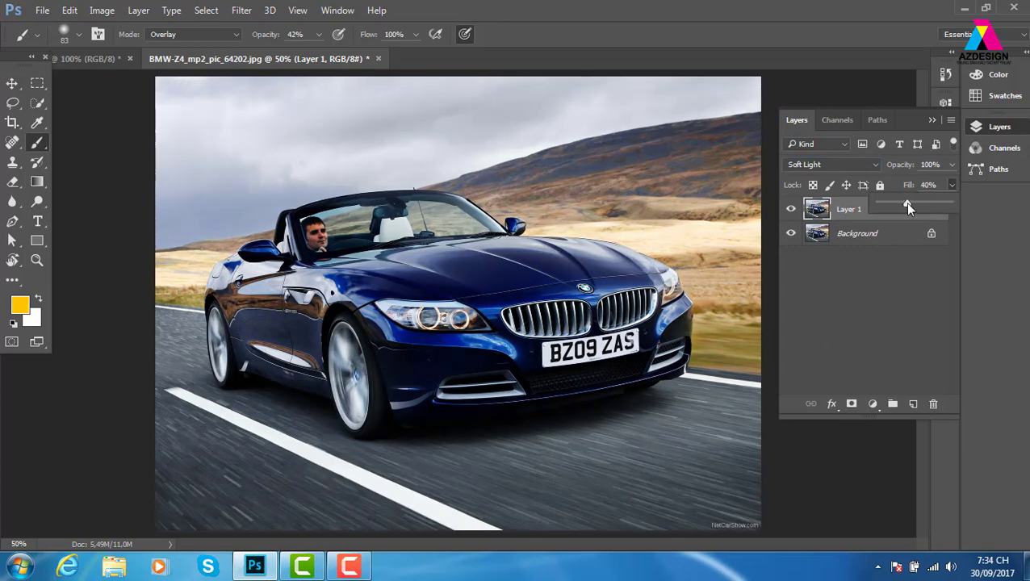
{"action": "left_click", "coordinate": [745, 66]}
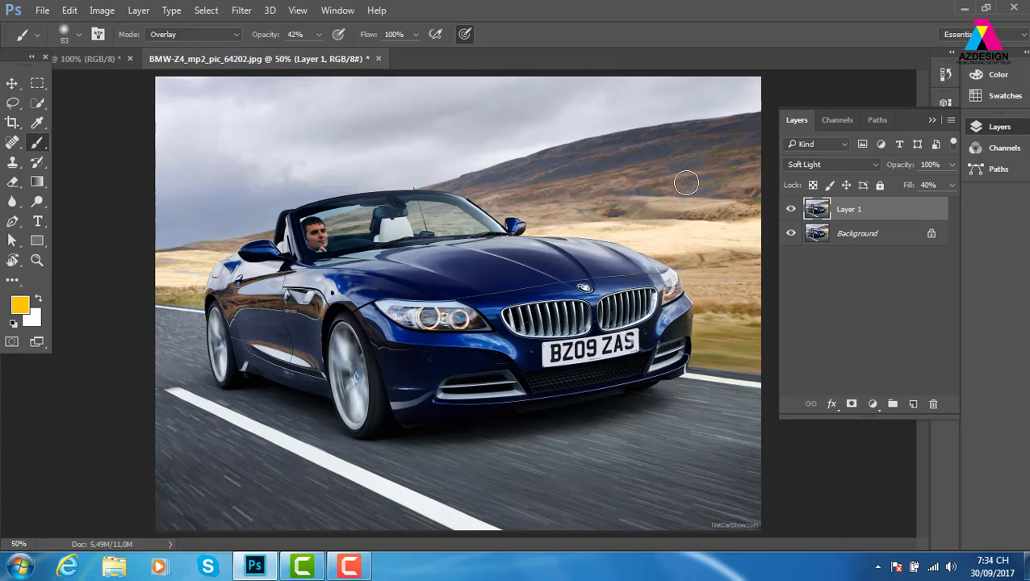
Start a gradient from the Black, White preset and make its right stop a saturated cyan
{"action": "key", "text": "g"}
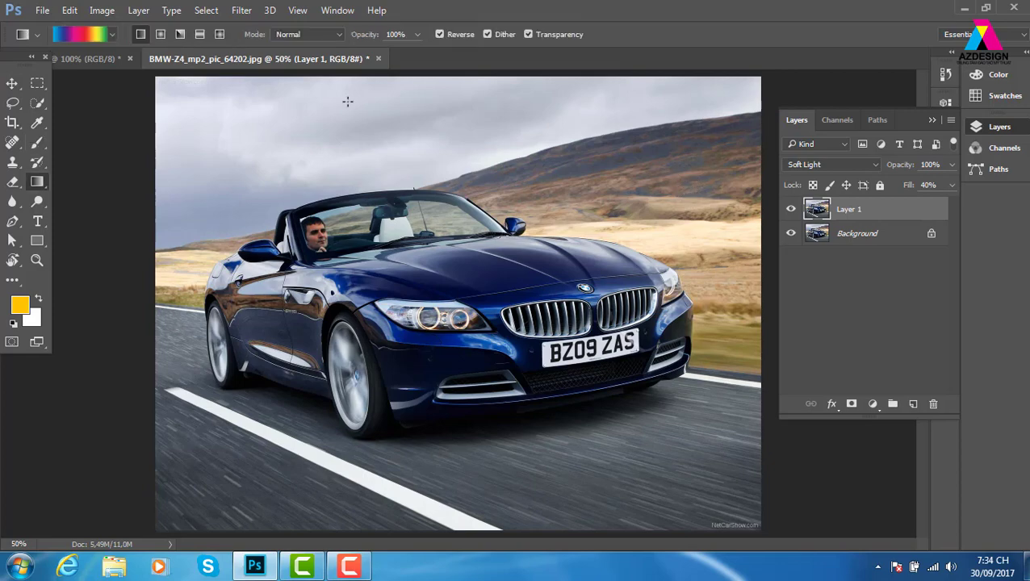
{"action": "left_click", "coordinate": [97, 34]}
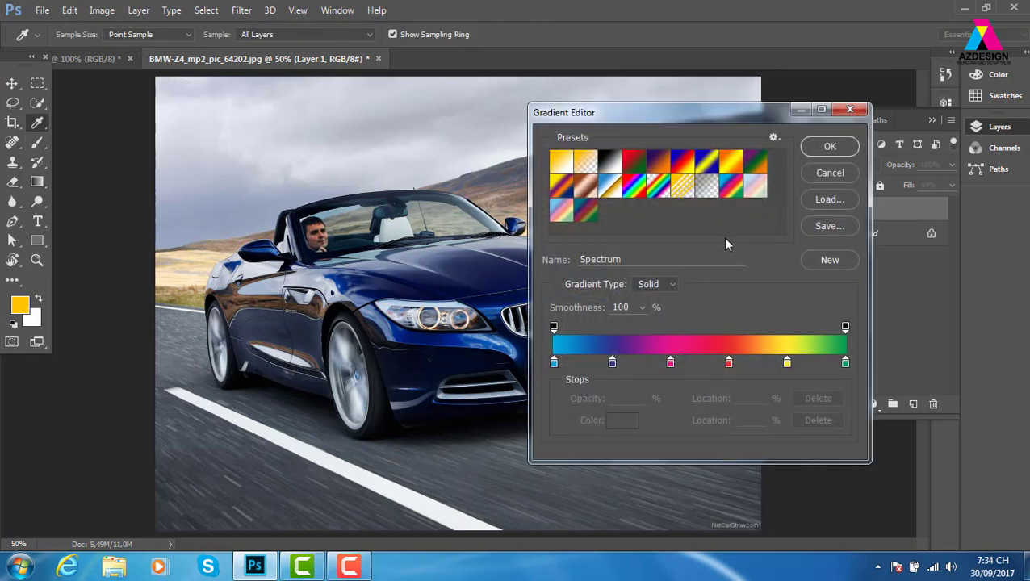
{"action": "left_click", "coordinate": [609, 161]}
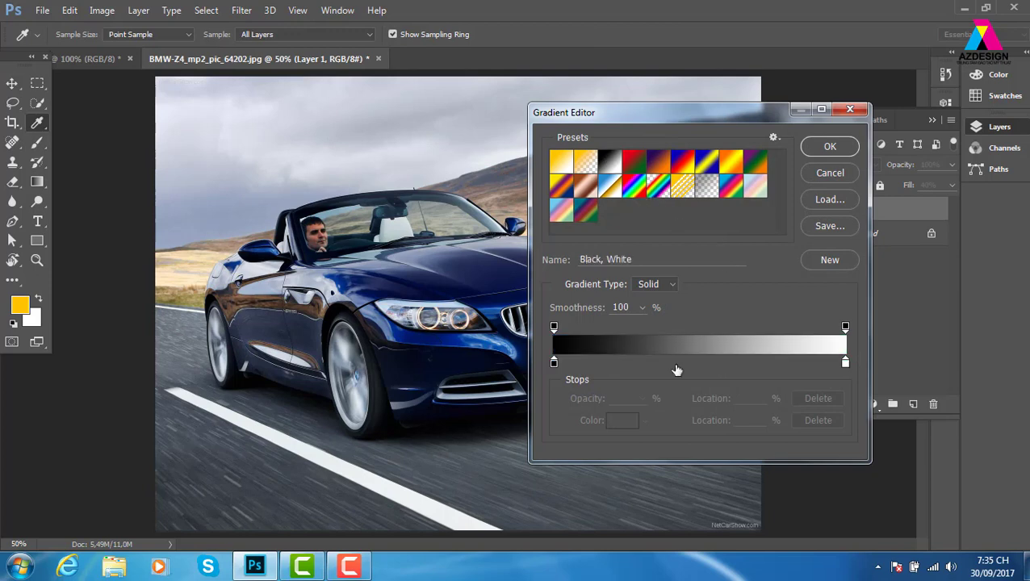
{"action": "left_click", "coordinate": [845, 363]}
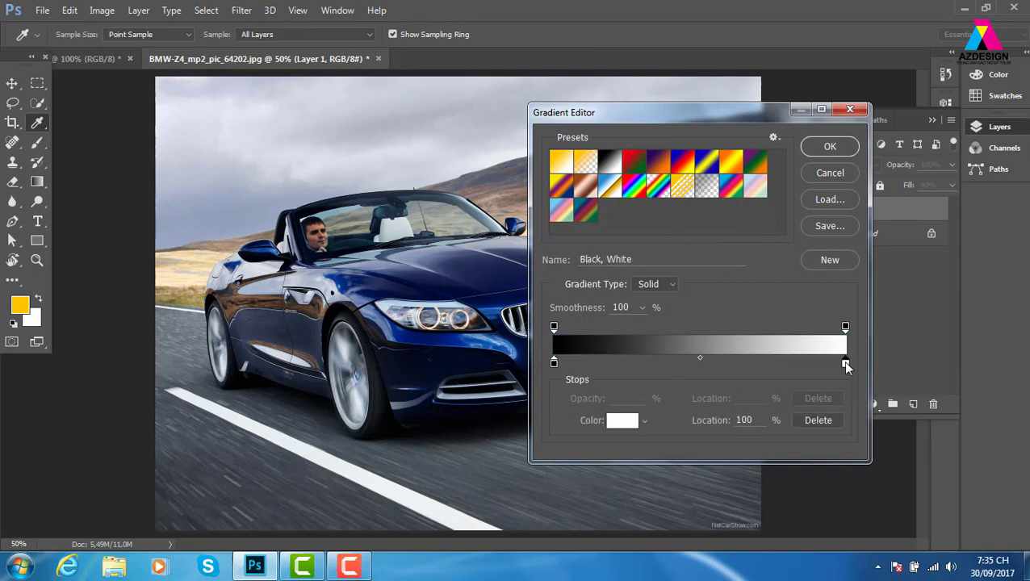
{"action": "left_click", "coordinate": [624, 421]}
{"action": "left_click", "coordinate": [731, 212]}
{"action": "left_click_drag", "start_coordinate": [683, 144], "coordinate": [699, 153]}
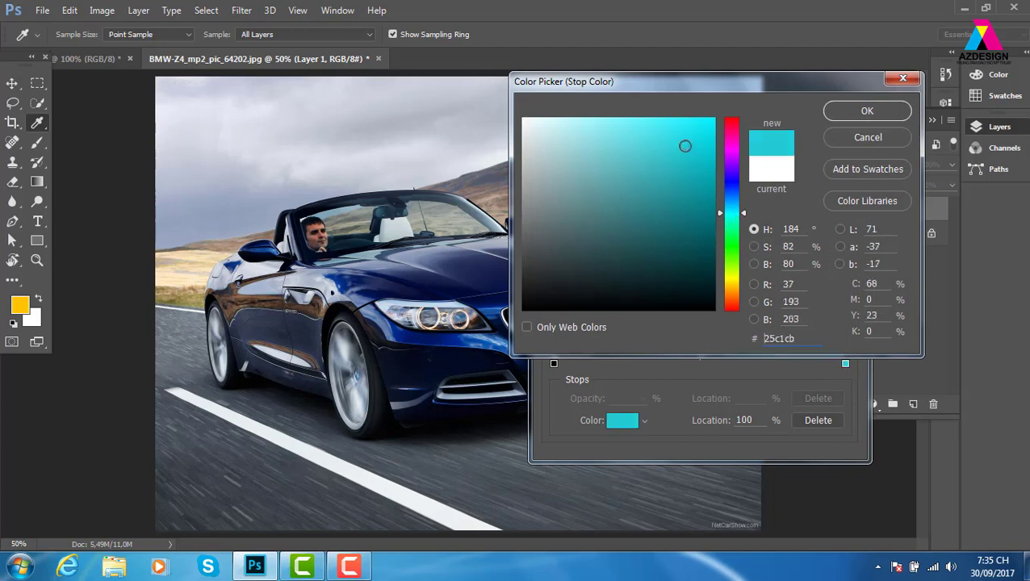
{"action": "left_click", "coordinate": [864, 111]}
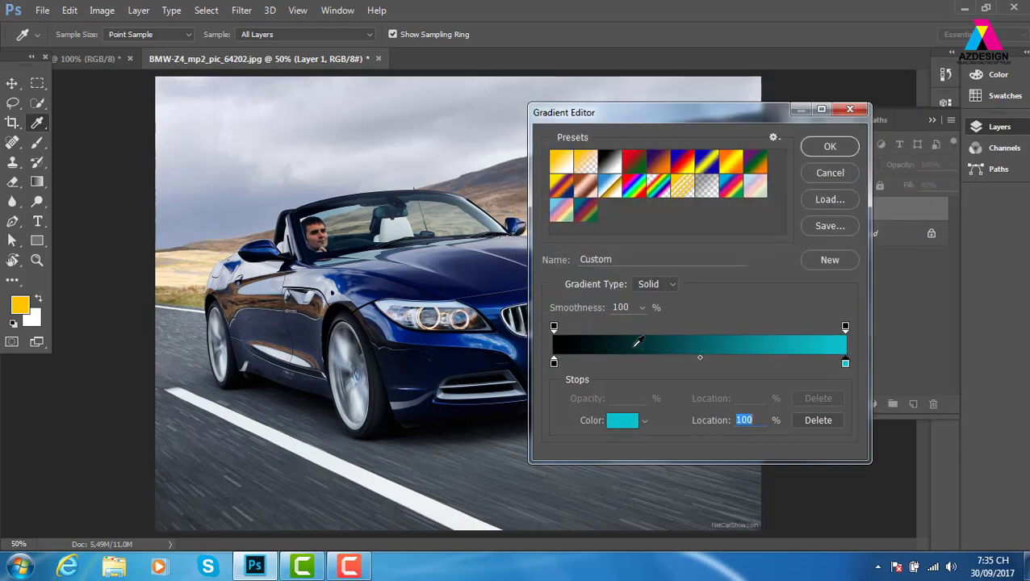
Set the left stop to a lightened dark blue sampled from the car paint and accept the gradient
{"action": "double_click", "coordinate": [554, 364]}
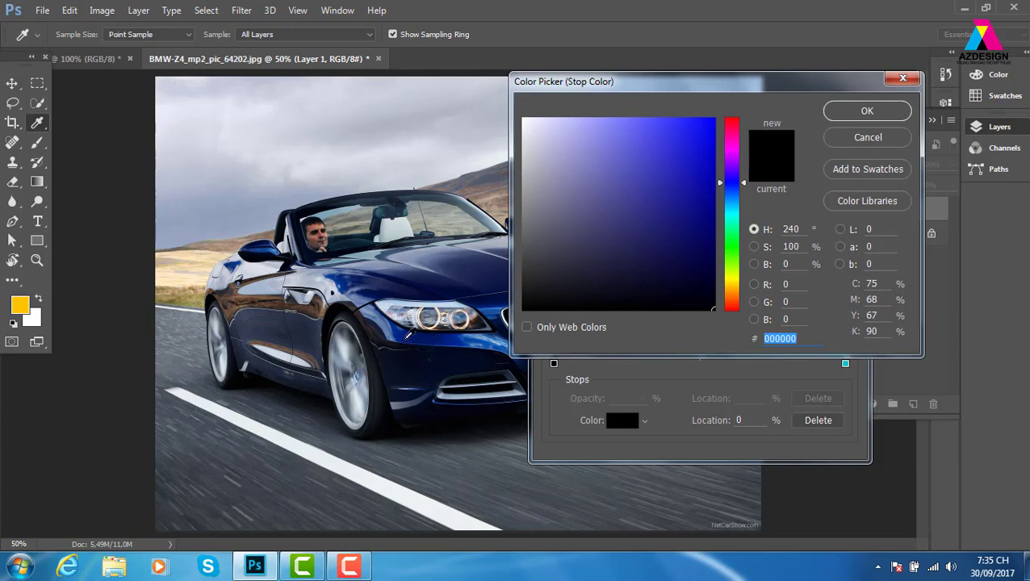
{"action": "left_click", "coordinate": [408, 336]}
{"action": "left_click", "coordinate": [865, 111]}
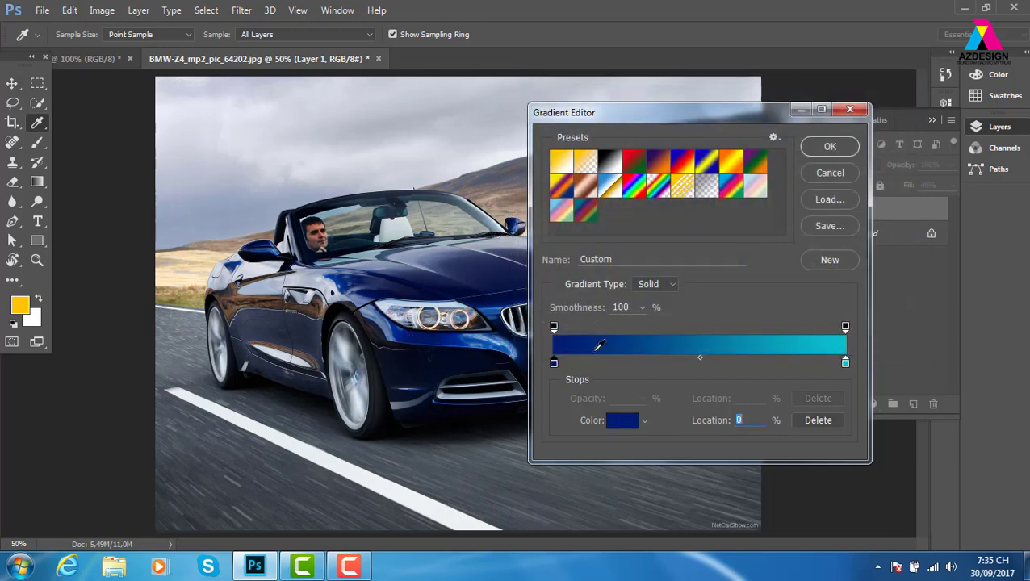
{"action": "left_click", "coordinate": [628, 421]}
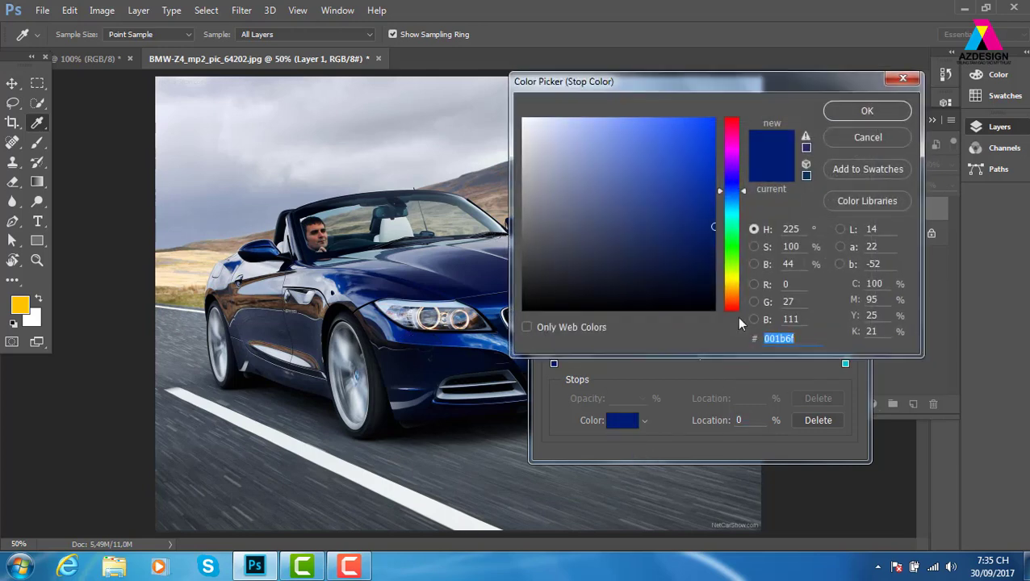
{"action": "left_click", "coordinate": [738, 199]}
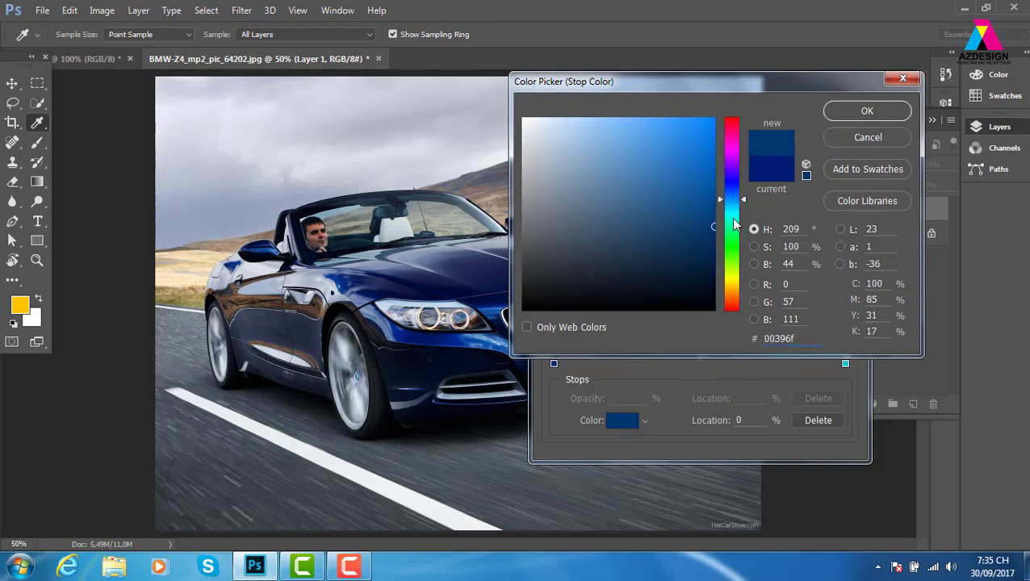
{"action": "left_click", "coordinate": [882, 113]}
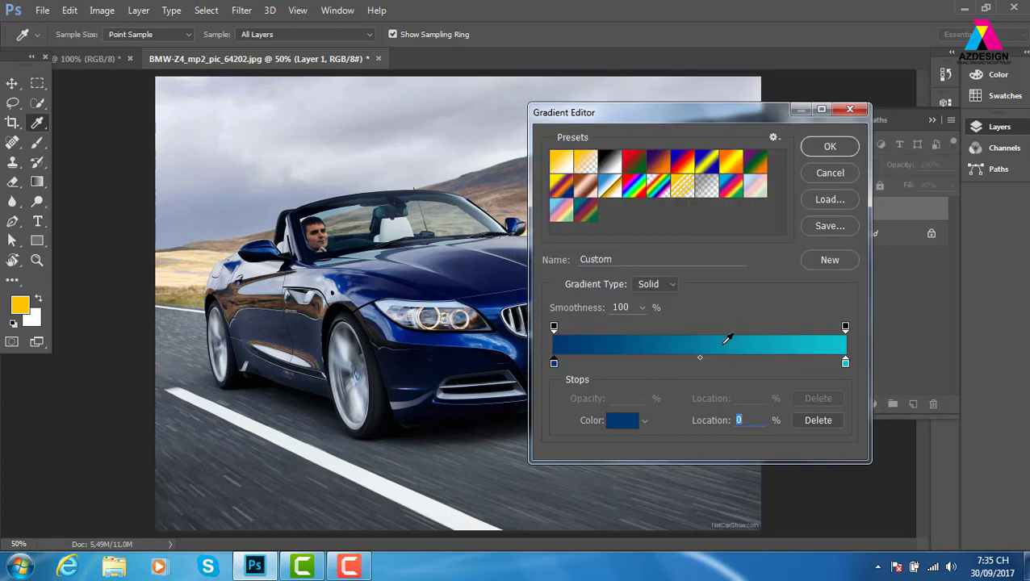
{"action": "left_click", "coordinate": [839, 149]}
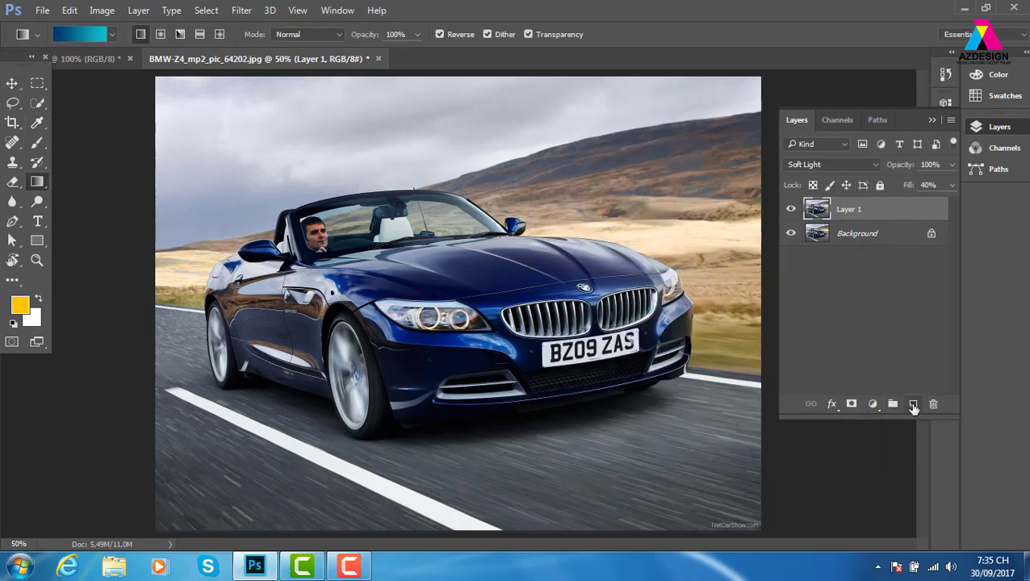
Add a new layer and redraw the blue-to-cyan gradient until dark blue fills the top-left
{"action": "left_click", "coordinate": [914, 403]}
{"action": "left_click_drag", "start_coordinate": [365, 98], "coordinate": [461, 377]}
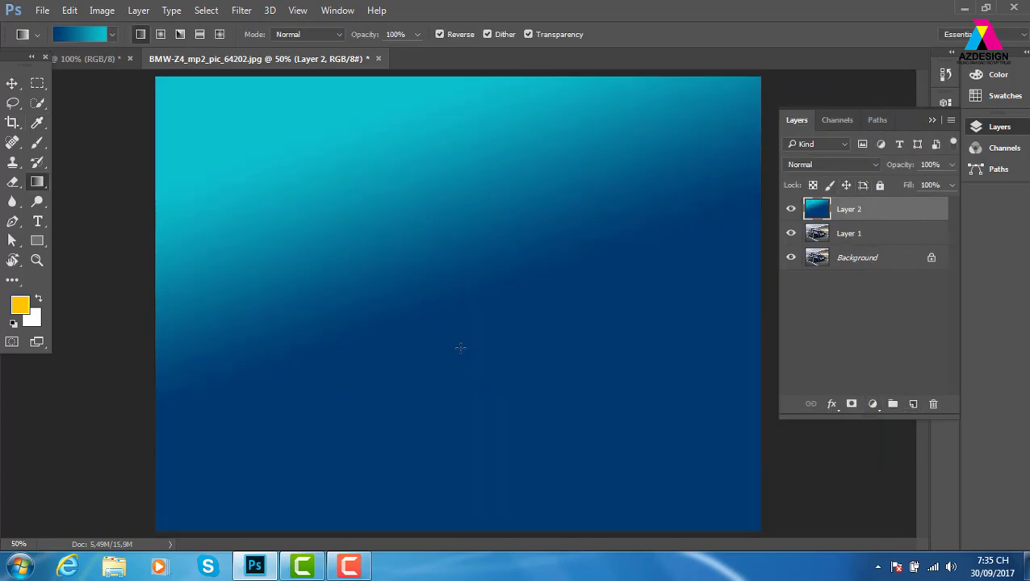
{"action": "left_click_drag", "start_coordinate": [423, 202], "coordinate": [394, 104]}
{"action": "left_click_drag", "start_coordinate": [415, 295], "coordinate": [376, 72]}
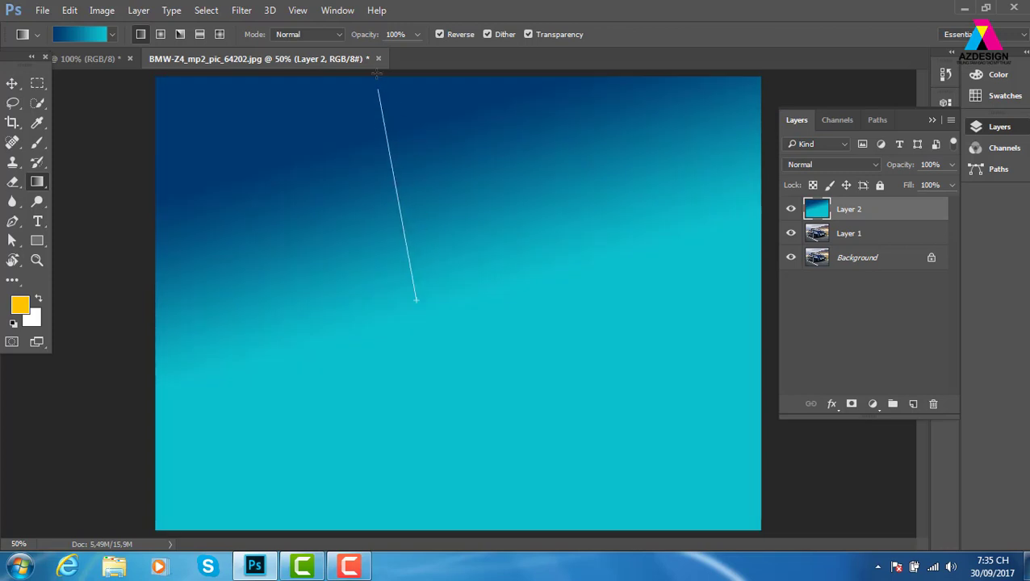
{"action": "left_click_drag", "start_coordinate": [365, 223], "coordinate": [361, 34]}
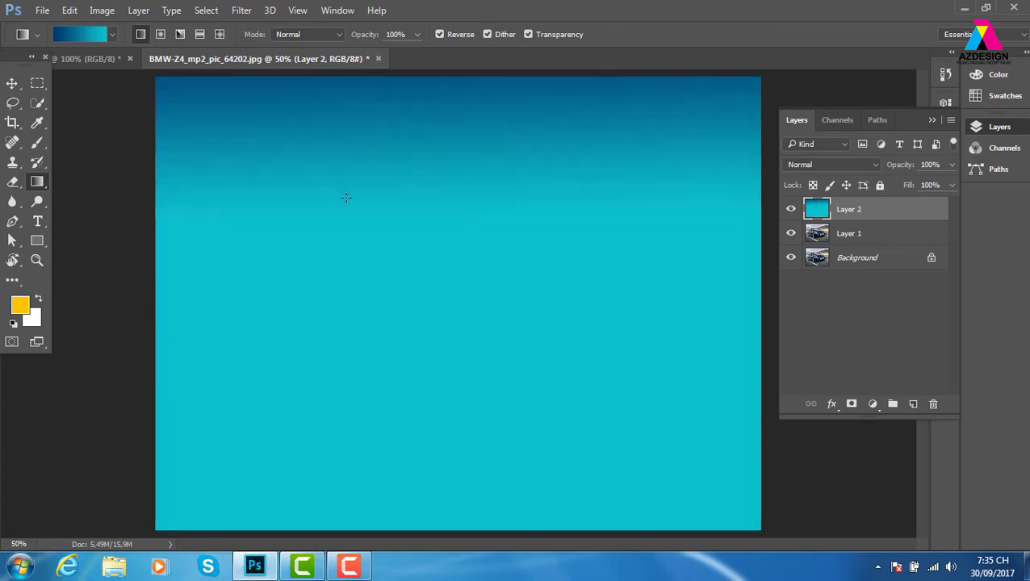
{"action": "left_click_drag", "start_coordinate": [384, 258], "coordinate": [315, 86]}
{"action": "mouse_move", "coordinate": [363, 299]}
{"action": "left_mouse_down"}
{"action": "mouse_move", "coordinate": [293, 150]}
{"action": "mouse_move", "coordinate": [279, 50]}
{"action": "left_mouse_up"}
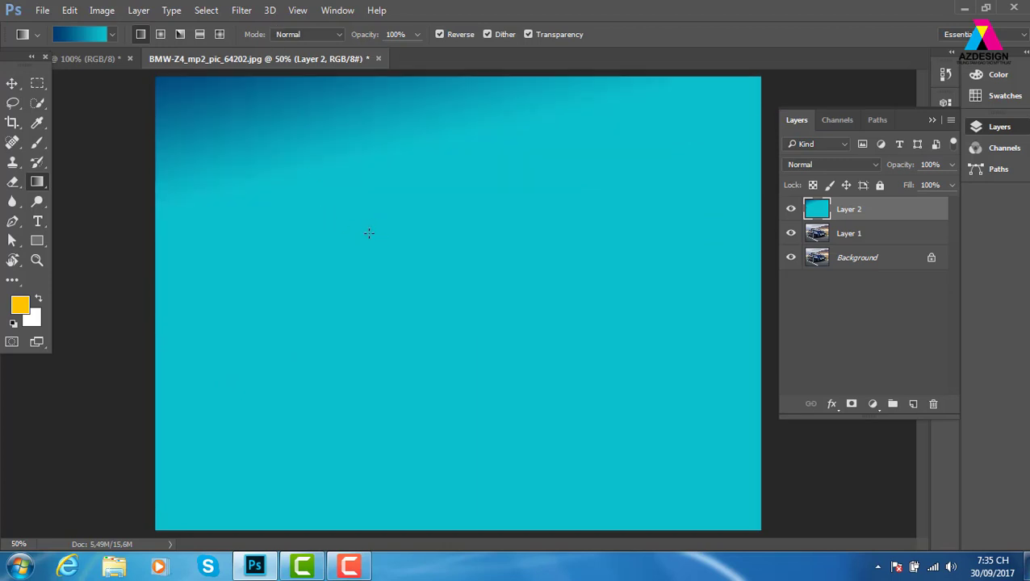
{"action": "left_click_drag", "start_coordinate": [368, 233], "coordinate": [322, 70]}
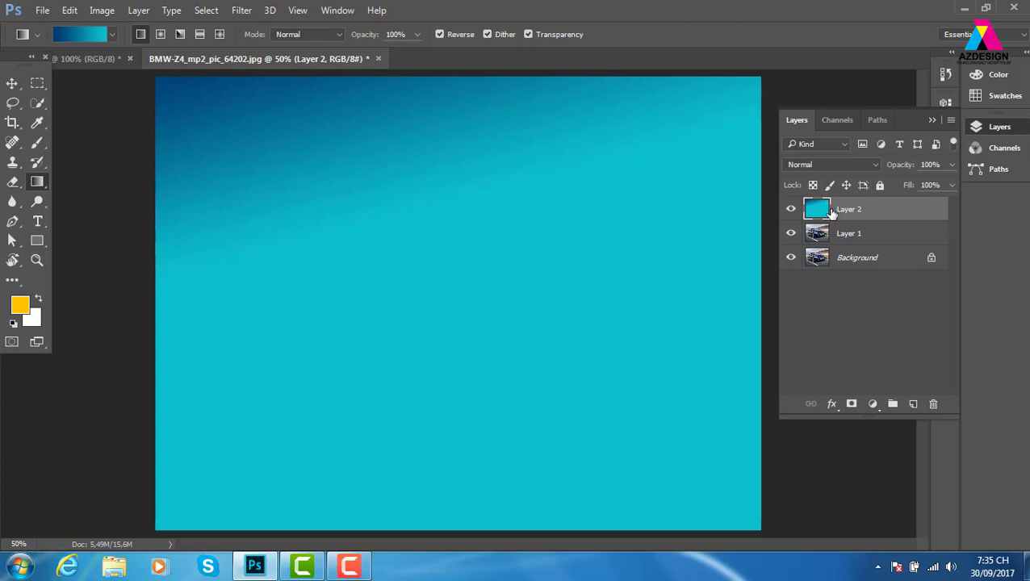
Add a white mask to the gradient layer and pick a 322 px brush
{"action": "left_click", "coordinate": [852, 405]}
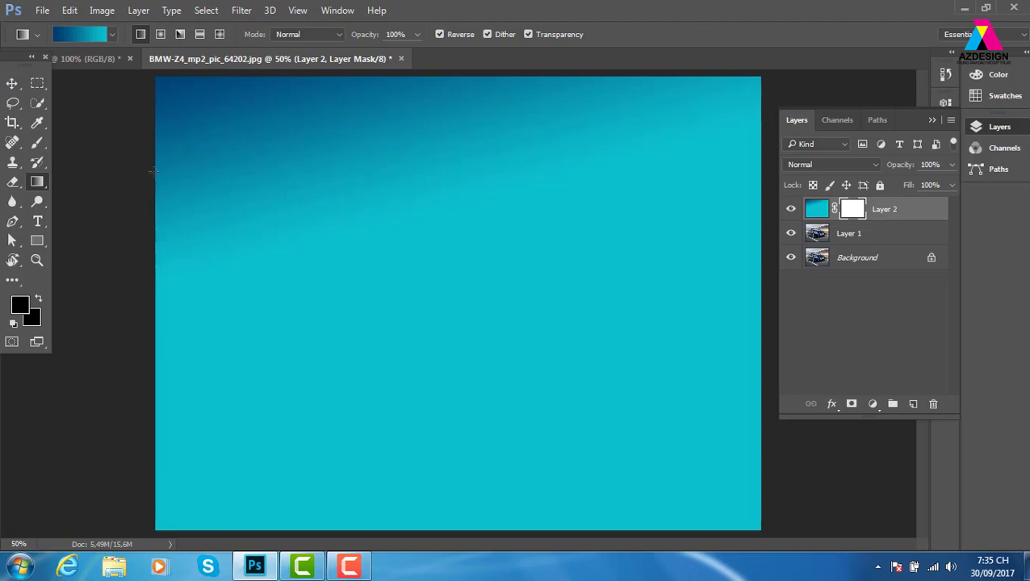
{"action": "left_click", "coordinate": [37, 142]}
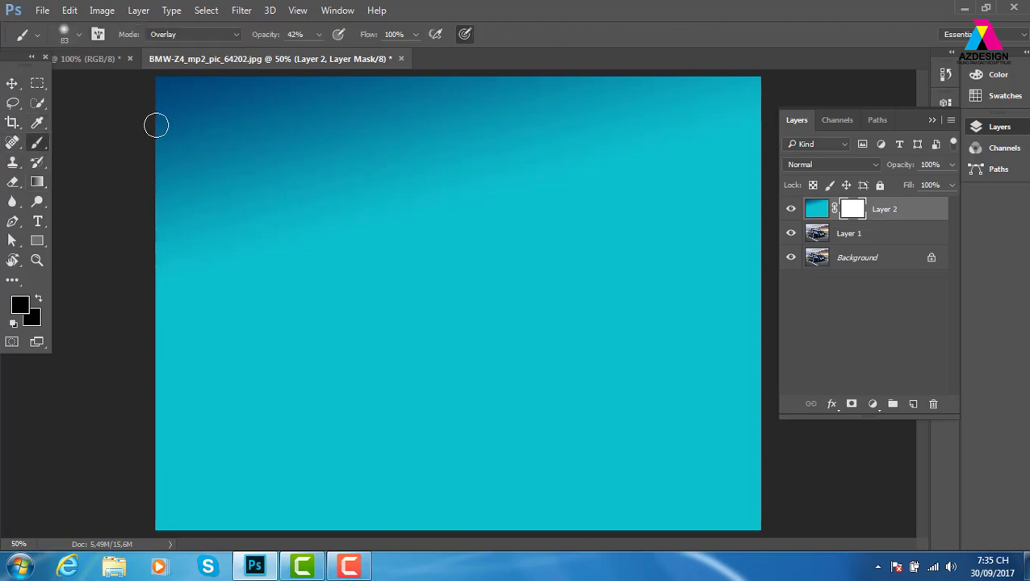
{"action": "right_click", "coordinate": [275, 152]}
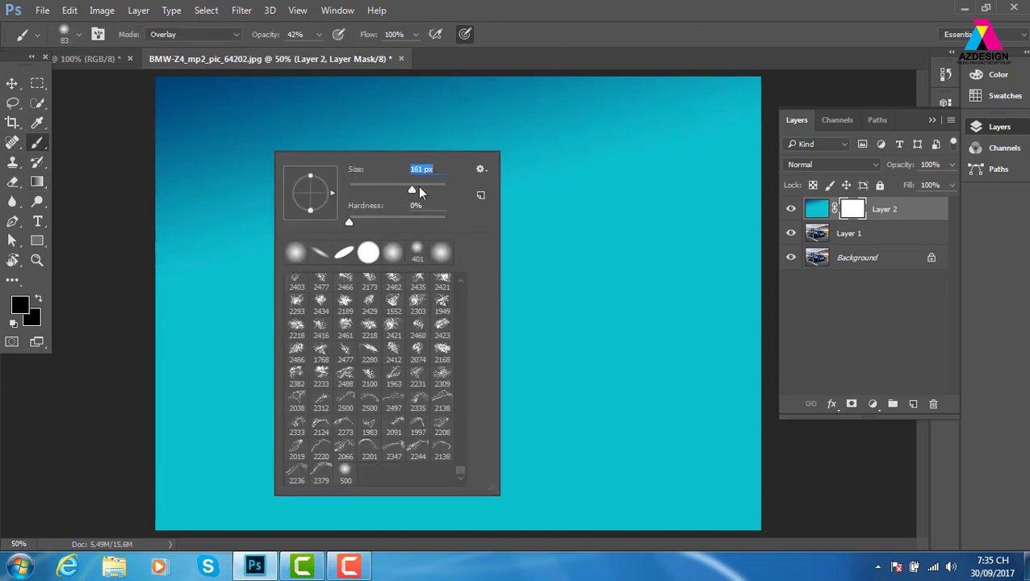
{"action": "left_click_drag", "start_coordinate": [419, 191], "coordinate": [427, 190]}
Set the brush to black, Normal blend mode and 100% opacity
{"action": "left_click", "coordinate": [21, 305]}
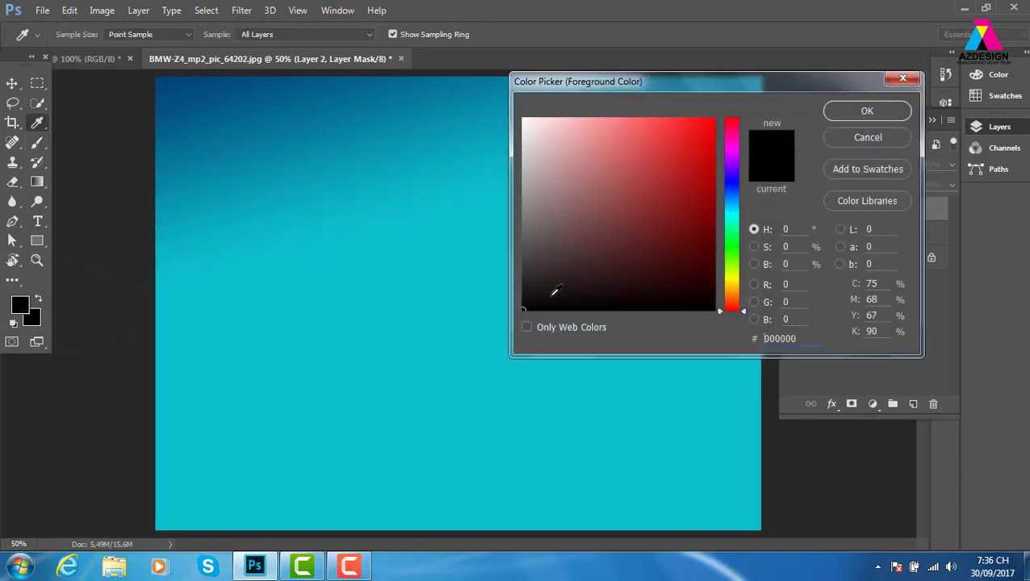
{"action": "left_click", "coordinate": [894, 111]}
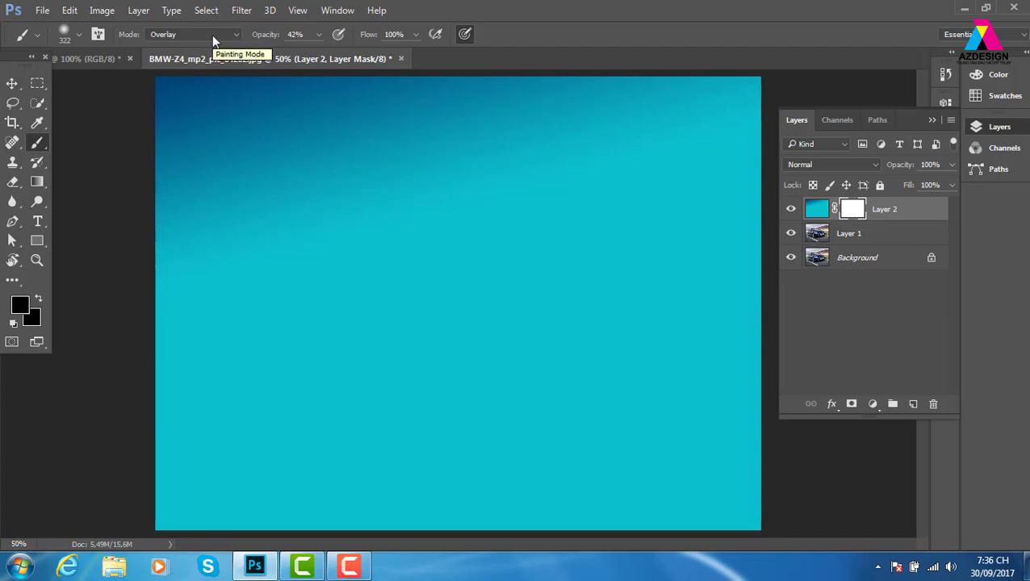
{"action": "left_click", "coordinate": [211, 35]}
{"action": "left_click", "coordinate": [193, 48]}
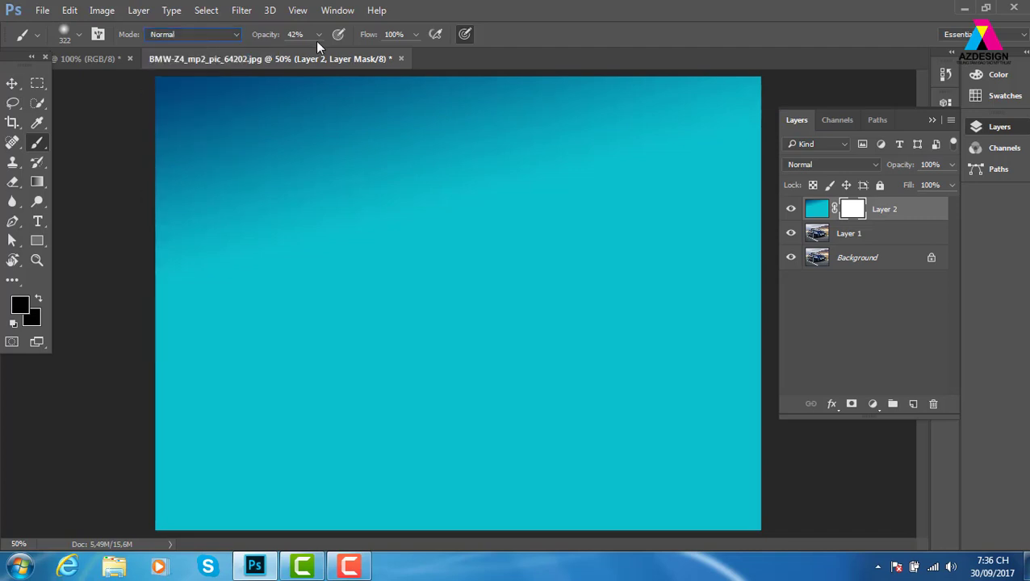
{"action": "left_click", "coordinate": [318, 36]}
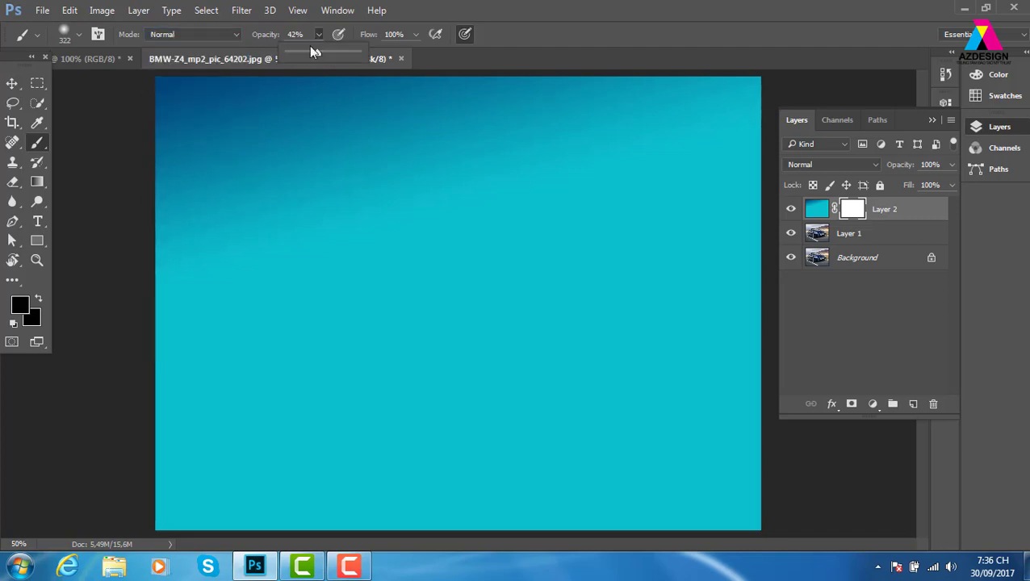
{"action": "left_click", "coordinate": [715, 9]}
Paint black on Layer 2's mask over the car and horizon, then add empty Layer 3
{"action": "mouse_move", "coordinate": [740, 444]}
{"action": "left_mouse_down"}
{"action": "mouse_move", "coordinate": [673, 499]}
{"action": "mouse_move", "coordinate": [760, 506]}
{"action": "mouse_move", "coordinate": [612, 514]}
{"action": "mouse_move", "coordinate": [773, 423]}
{"action": "mouse_move", "coordinate": [610, 451]}
{"action": "mouse_move", "coordinate": [322, 460]}
{"action": "mouse_move", "coordinate": [663, 356]}
{"action": "mouse_move", "coordinate": [524, 299]}
{"action": "mouse_move", "coordinate": [242, 348]}
{"action": "mouse_move", "coordinate": [727, 259]}
{"action": "mouse_move", "coordinate": [377, 305]}
{"action": "mouse_move", "coordinate": [525, 228]}
{"action": "mouse_move", "coordinate": [138, 344]}
{"action": "mouse_move", "coordinate": [157, 461]}
{"action": "mouse_move", "coordinate": [300, 529]}
{"action": "mouse_move", "coordinate": [195, 368]}
{"action": "mouse_move", "coordinate": [402, 310]}
{"action": "mouse_move", "coordinate": [449, 231]}
{"action": "mouse_move", "coordinate": [361, 267]}
{"action": "mouse_move", "coordinate": [126, 315]}
{"action": "mouse_move", "coordinate": [243, 303]}
{"action": "mouse_move", "coordinate": [309, 245]}
{"action": "mouse_move", "coordinate": [450, 232]}
{"action": "mouse_move", "coordinate": [735, 161]}
{"action": "mouse_move", "coordinate": [564, 179]}
{"action": "mouse_move", "coordinate": [795, 137]}
{"action": "left_mouse_up"}
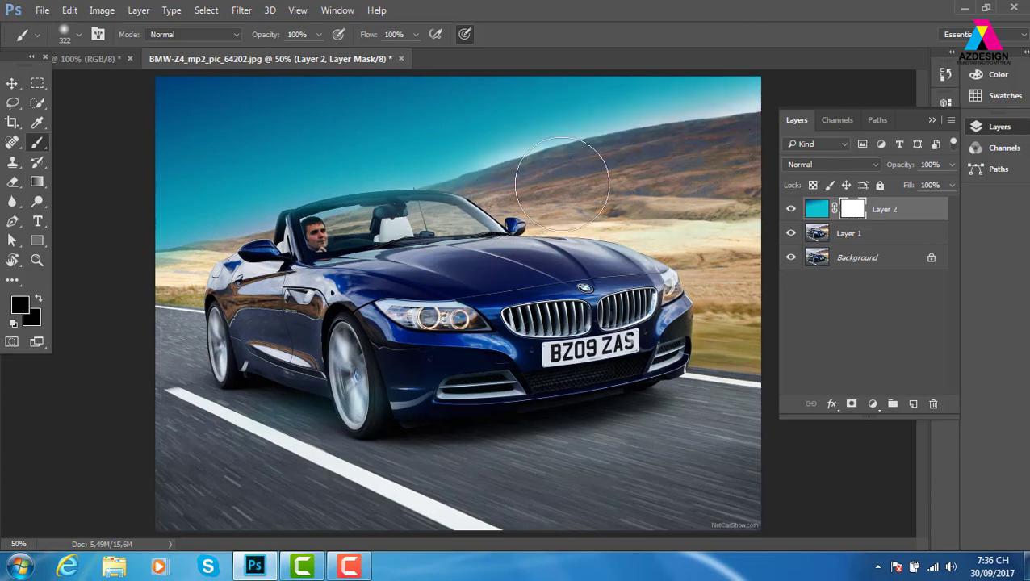
{"action": "left_click_drag", "start_coordinate": [581, 172], "coordinate": [231, 218]}
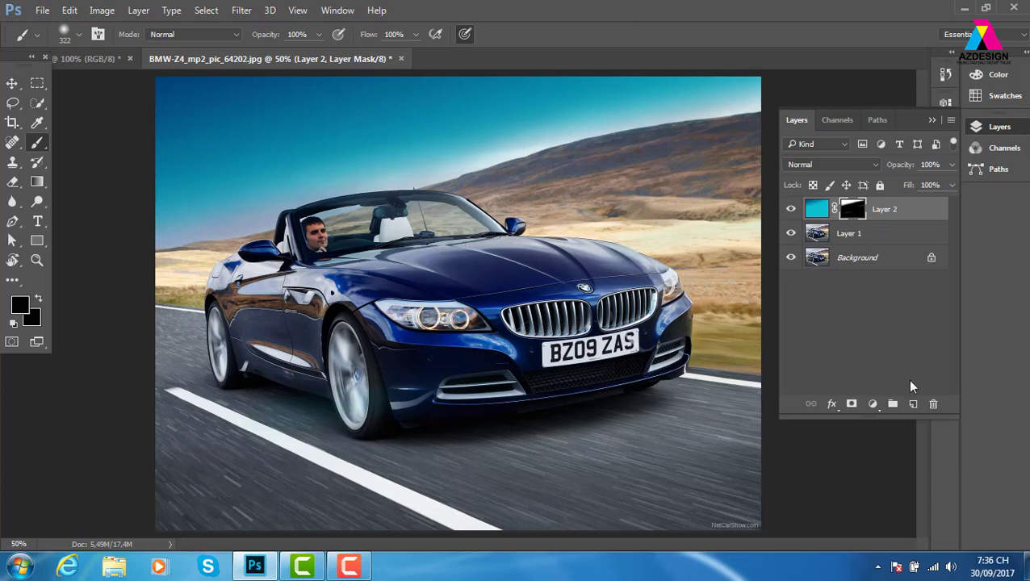
{"action": "left_click", "coordinate": [913, 404]}
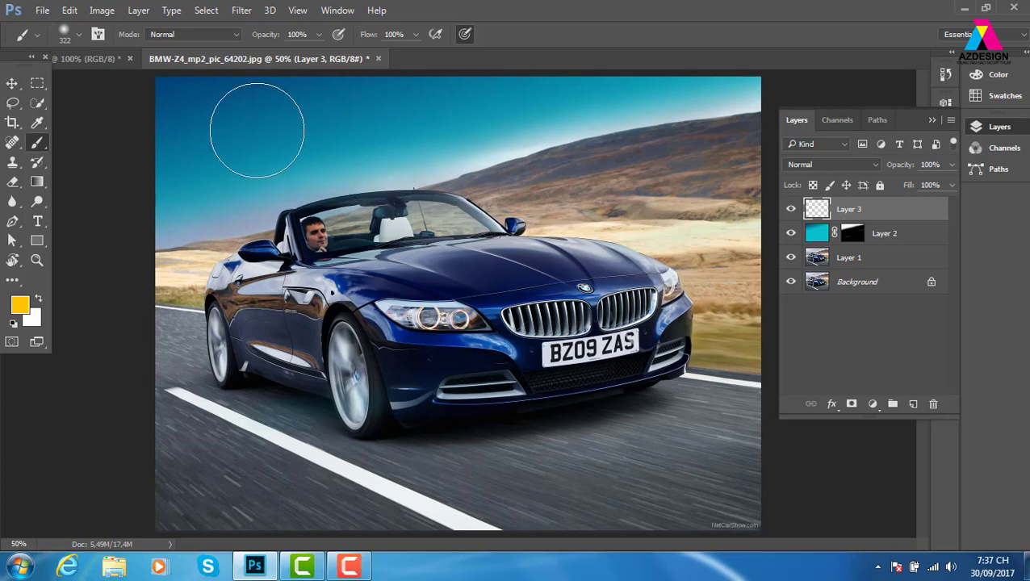
Load the Cloud Brushes sky [JavierZhX].abr brush set from the Downloads folder
{"action": "left_click", "coordinate": [77, 37]}
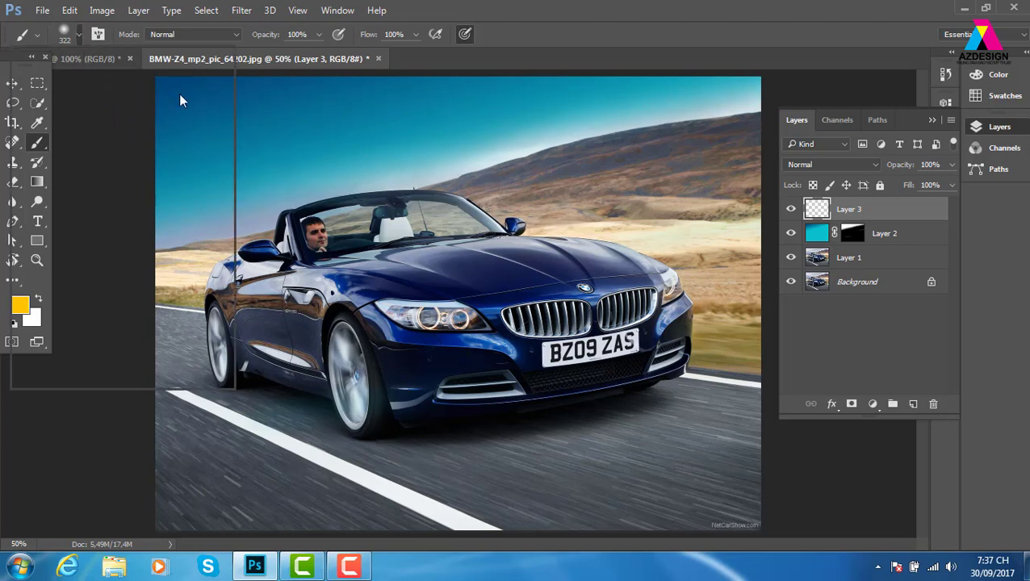
{"action": "left_click", "coordinate": [216, 64]}
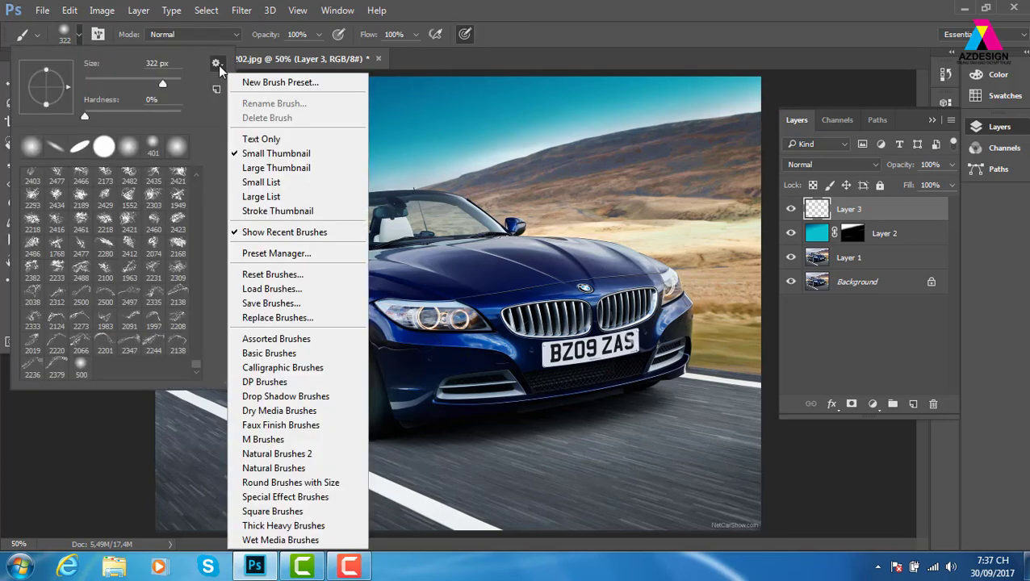
{"action": "left_click", "coordinate": [274, 289]}
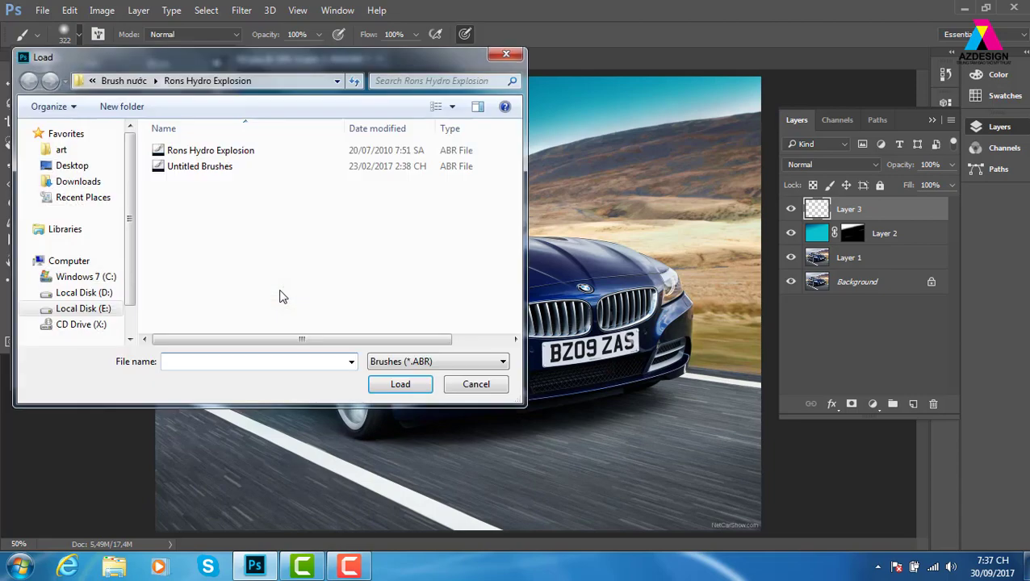
{"action": "left_click", "coordinate": [124, 81]}
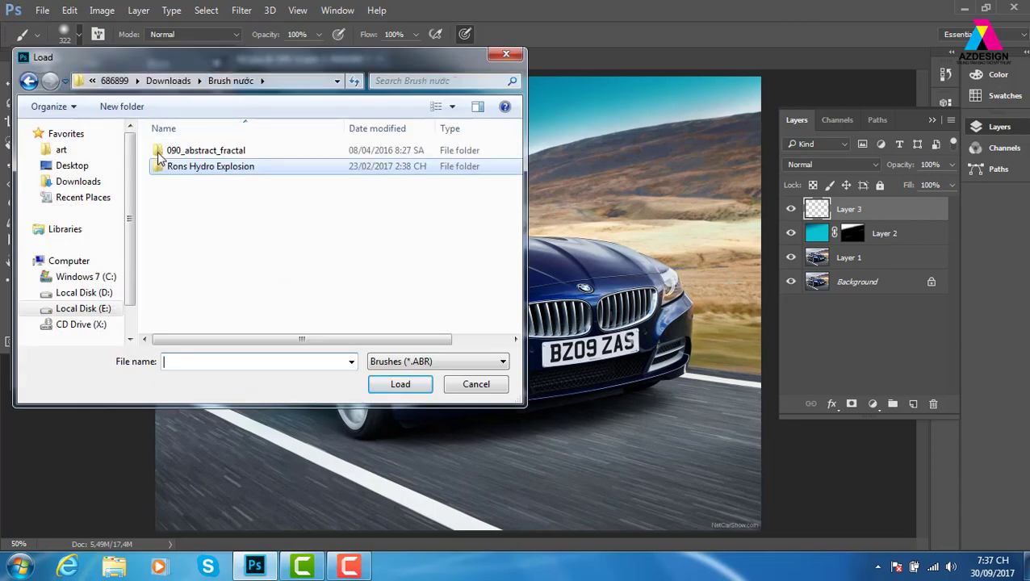
{"action": "left_click", "coordinate": [166, 81]}
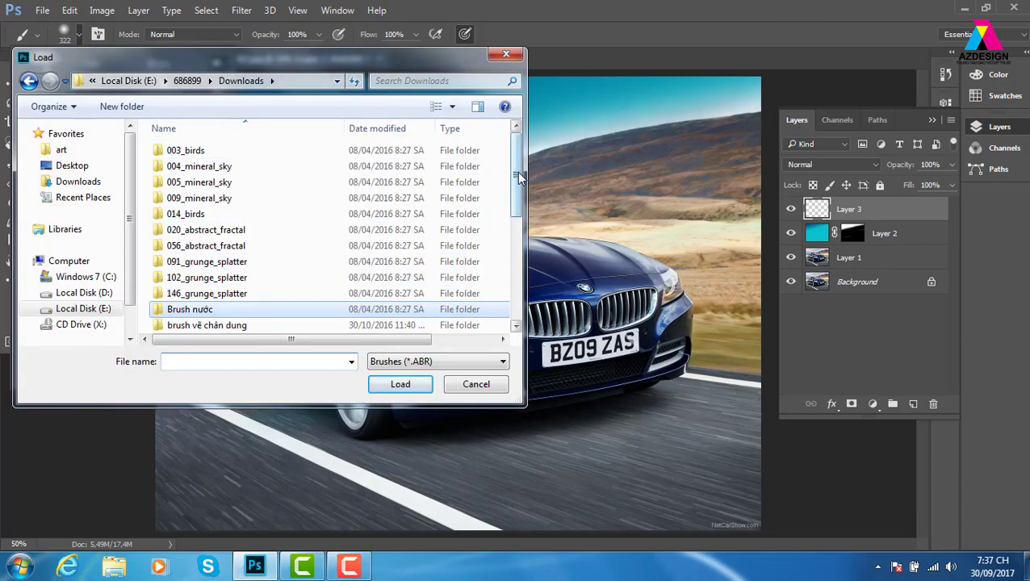
{"action": "left_click_drag", "start_coordinate": [517, 177], "coordinate": [517, 266]}
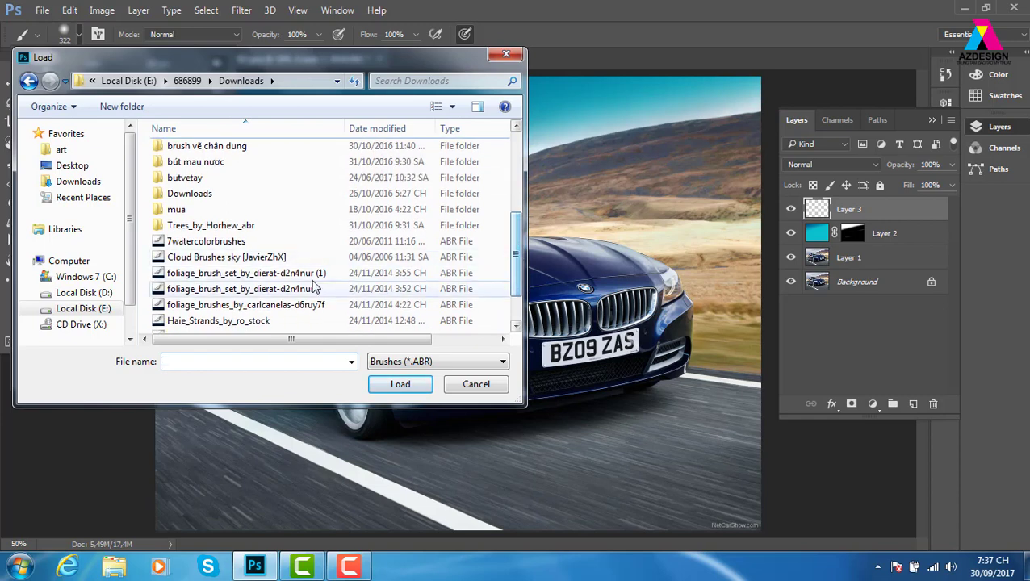
{"action": "left_click", "coordinate": [265, 259]}
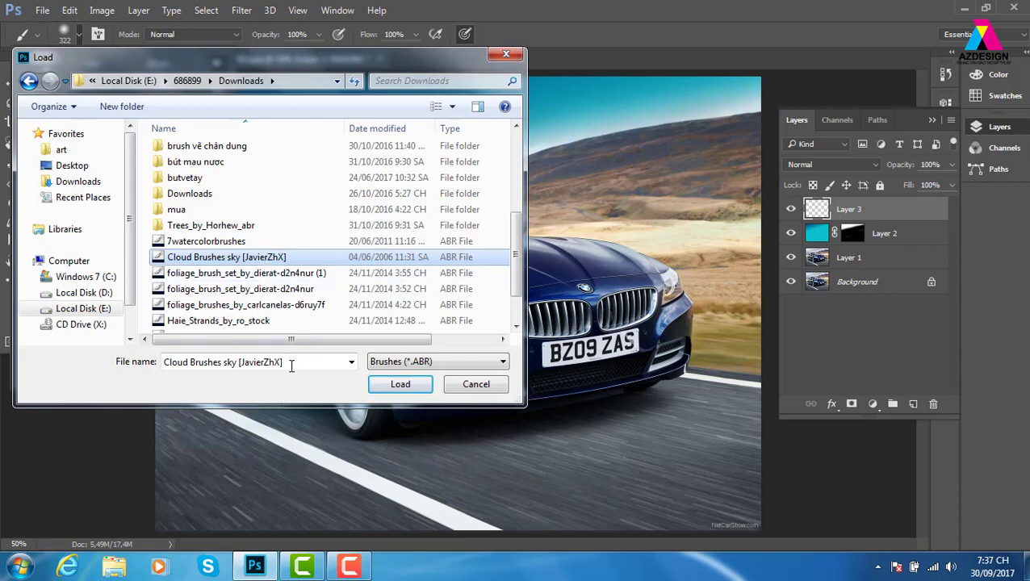
{"action": "left_click", "coordinate": [401, 384]}
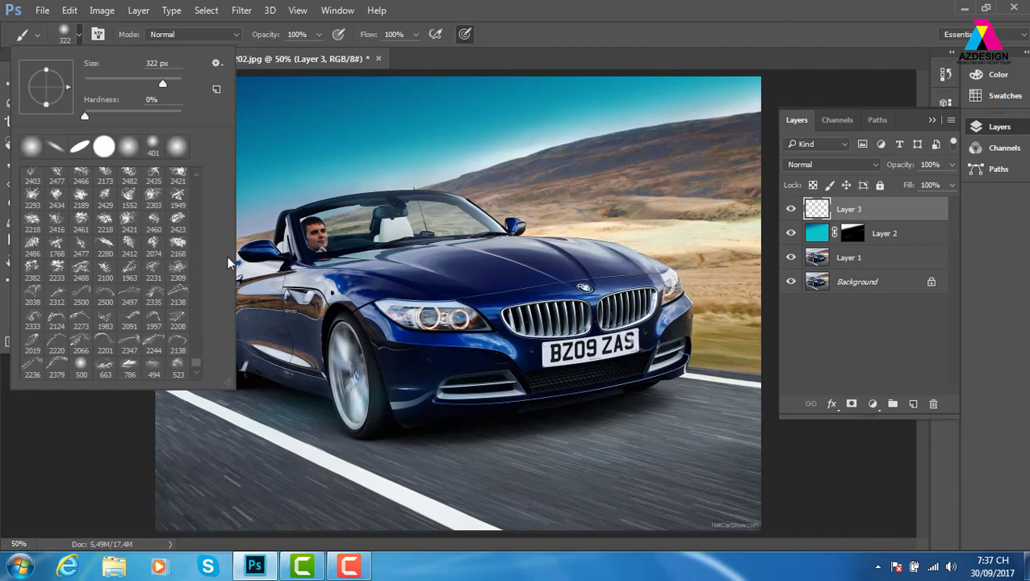
Select the 786 cloud brush and set the foreground colour to white
{"action": "scroll", "coordinate": [196, 367], "scroll_direction": "down", "scroll_amount": 1}
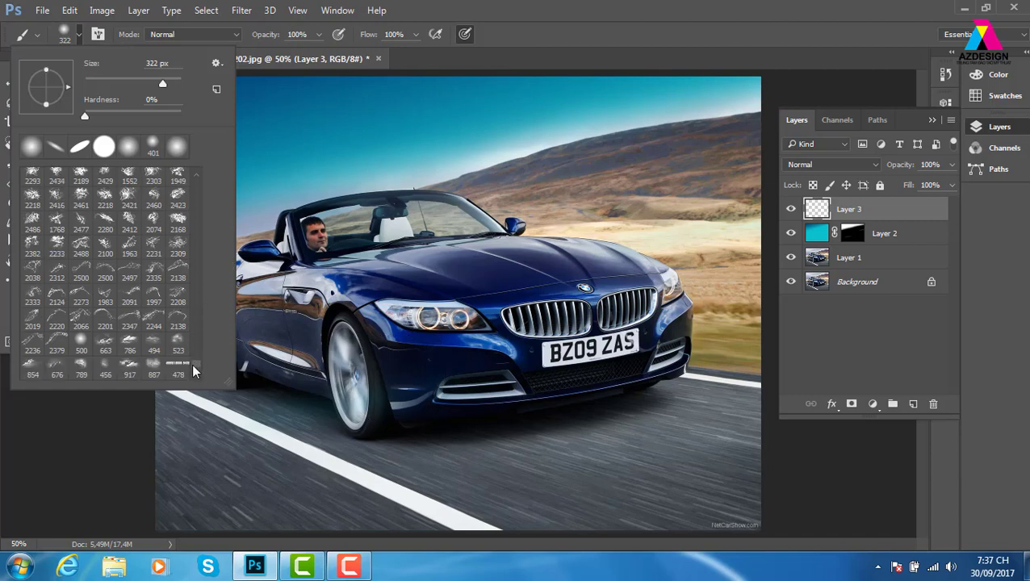
{"action": "left_click", "coordinate": [131, 344]}
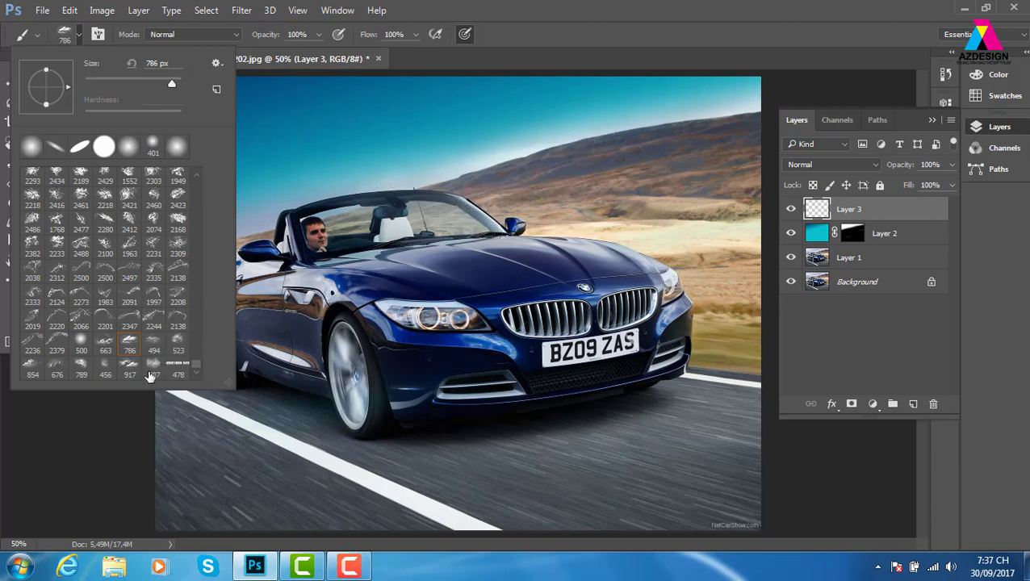
{"action": "left_click", "coordinate": [646, 20]}
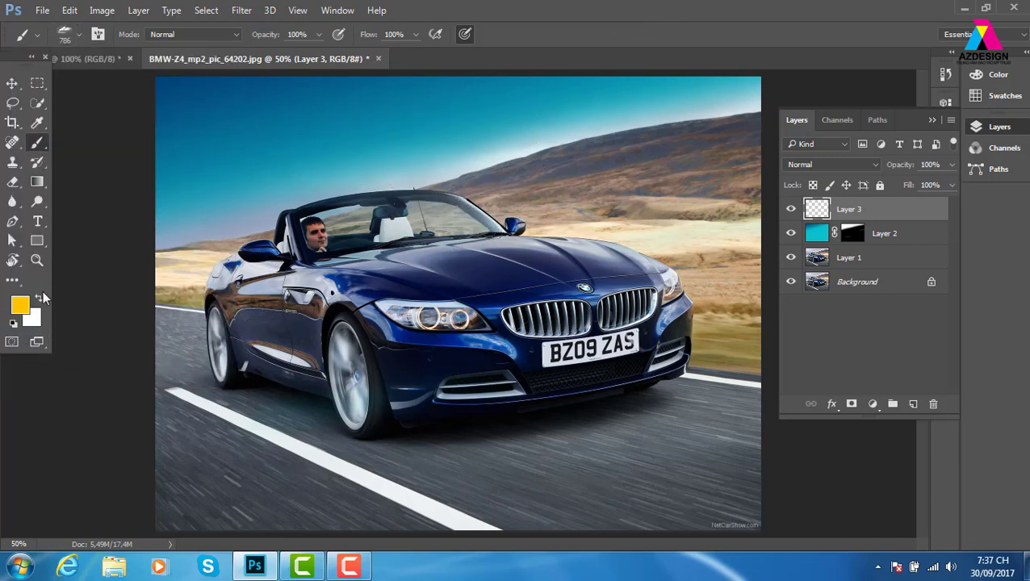
{"action": "left_click", "coordinate": [22, 310]}
{"action": "left_click_drag", "start_coordinate": [554, 168], "coordinate": [495, 105]}
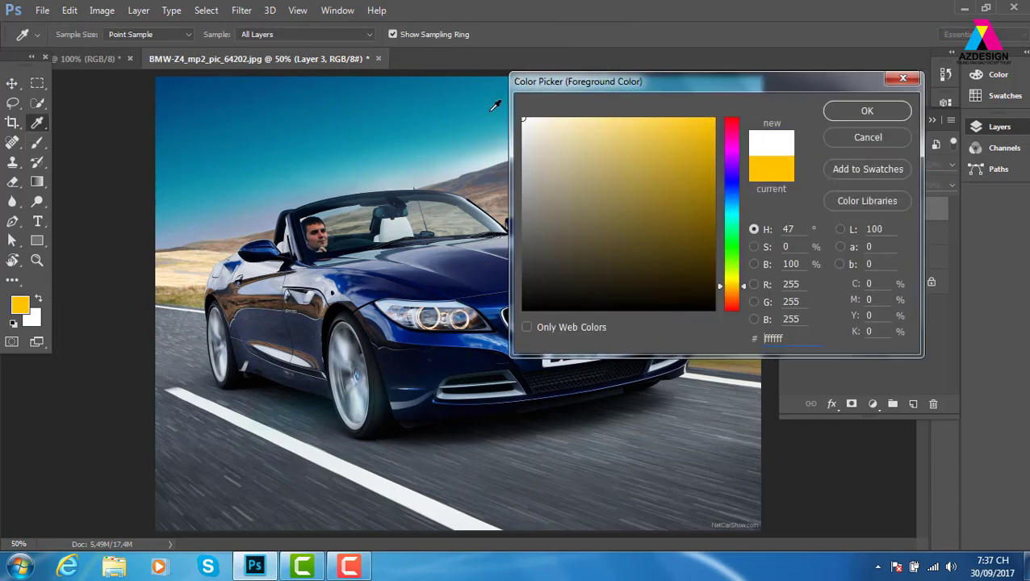
{"action": "left_click", "coordinate": [867, 111]}
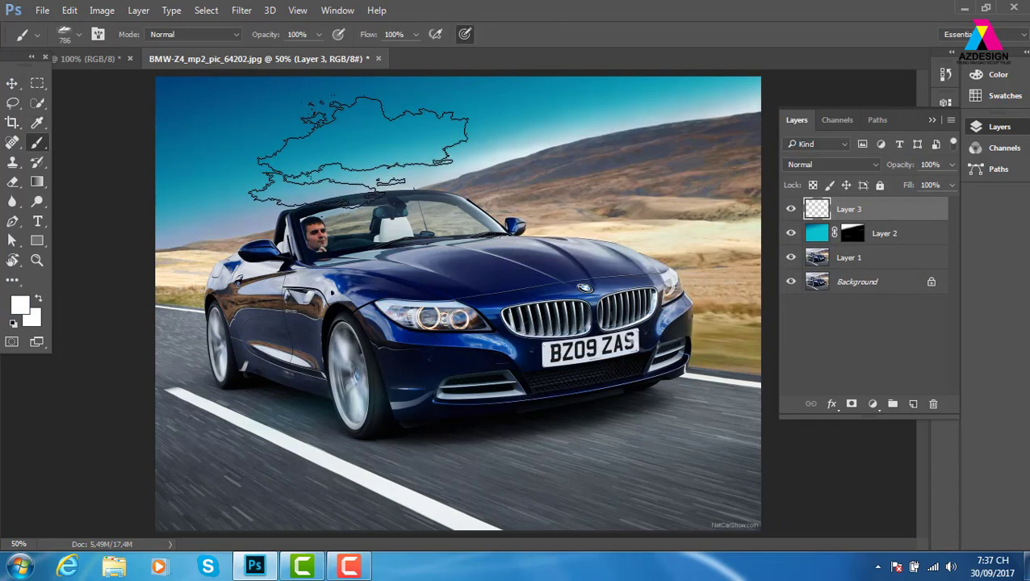
Stamp a test cloud into the sky, then undo it
{"action": "left_click", "coordinate": [367, 141]}
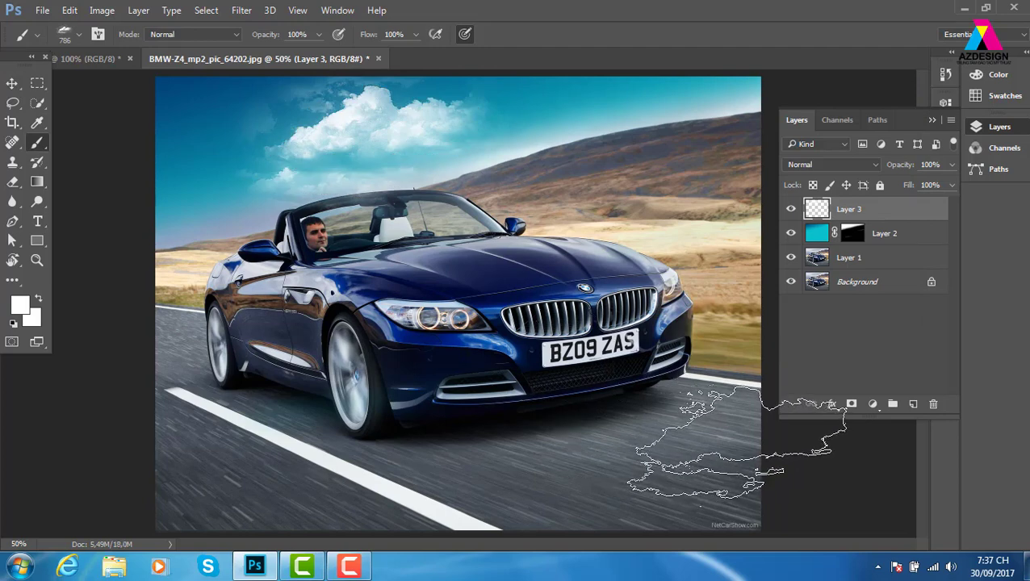
{"action": "key", "text": "ctrl+z"}
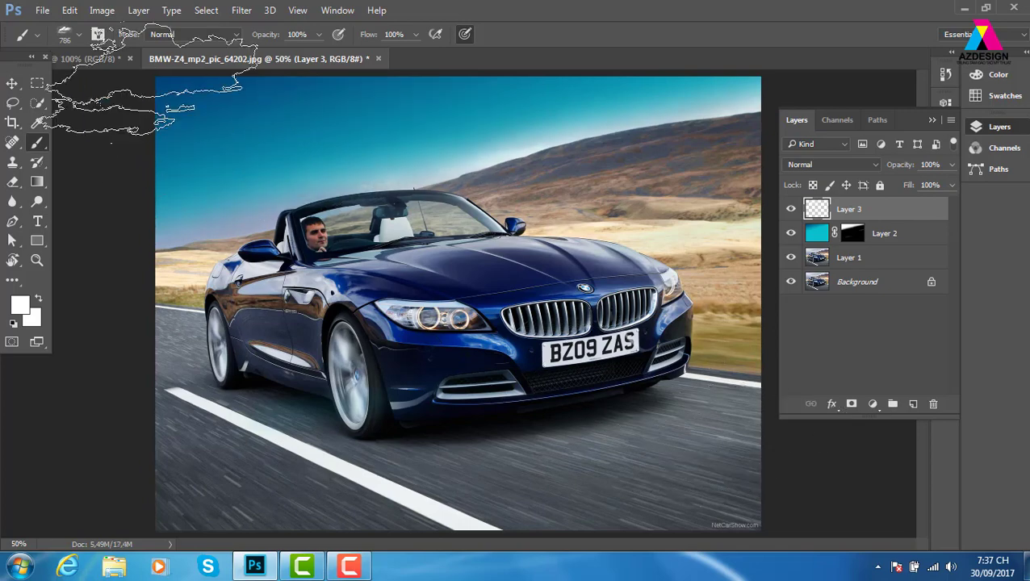
{"action": "left_click", "coordinate": [80, 36]}
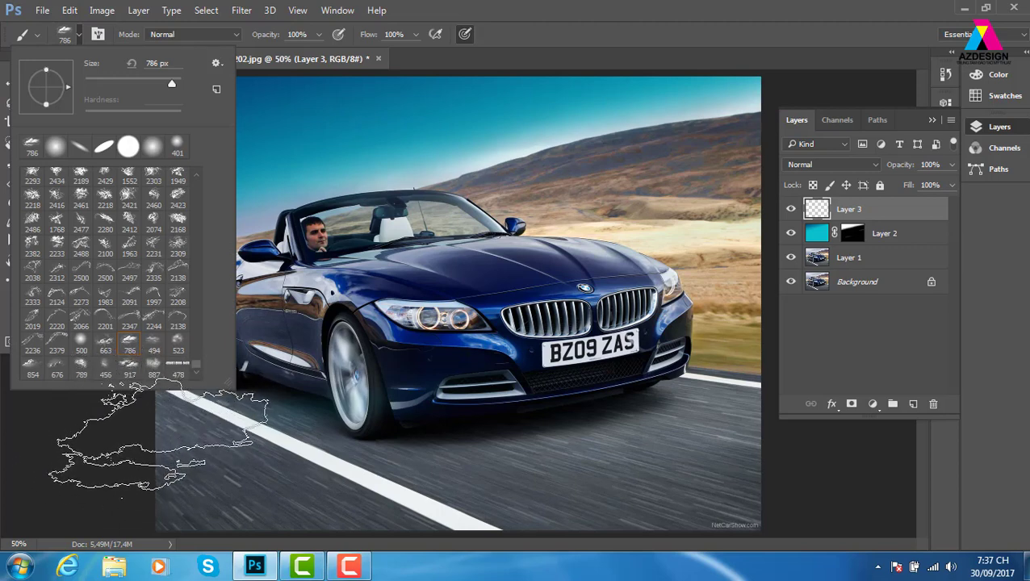
Stamp white clouds into the upper sky with the 854 cloud brush, then close the BMW document
{"action": "left_click", "coordinate": [29, 370]}
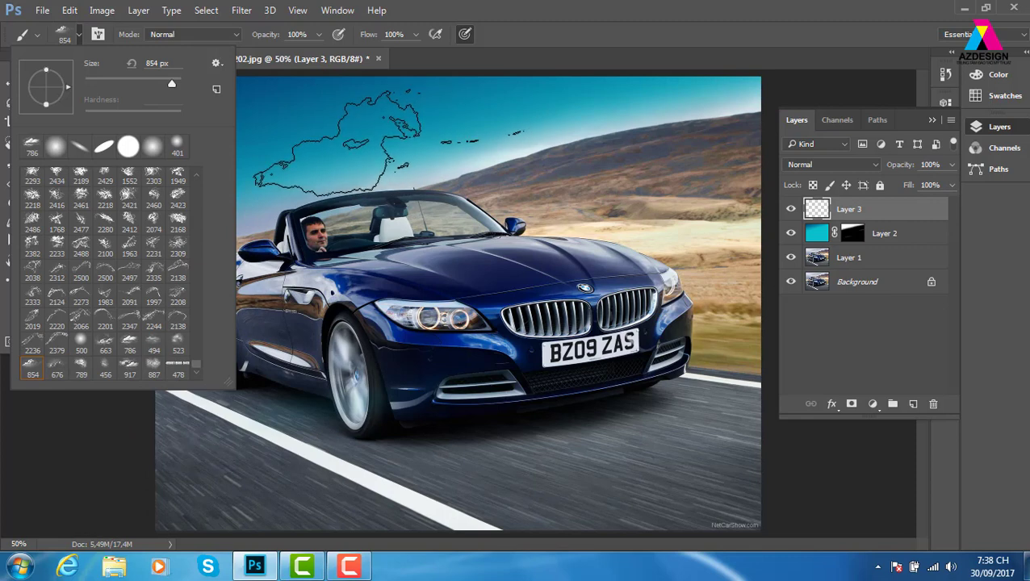
{"action": "left_click", "coordinate": [388, 142]}
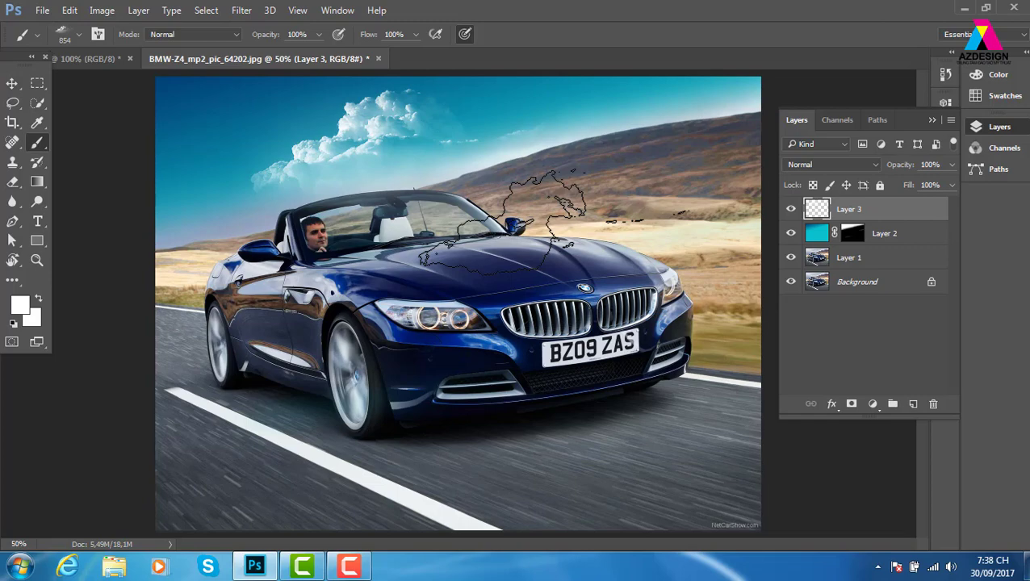
{"action": "key", "text": "ctrl+plus"}
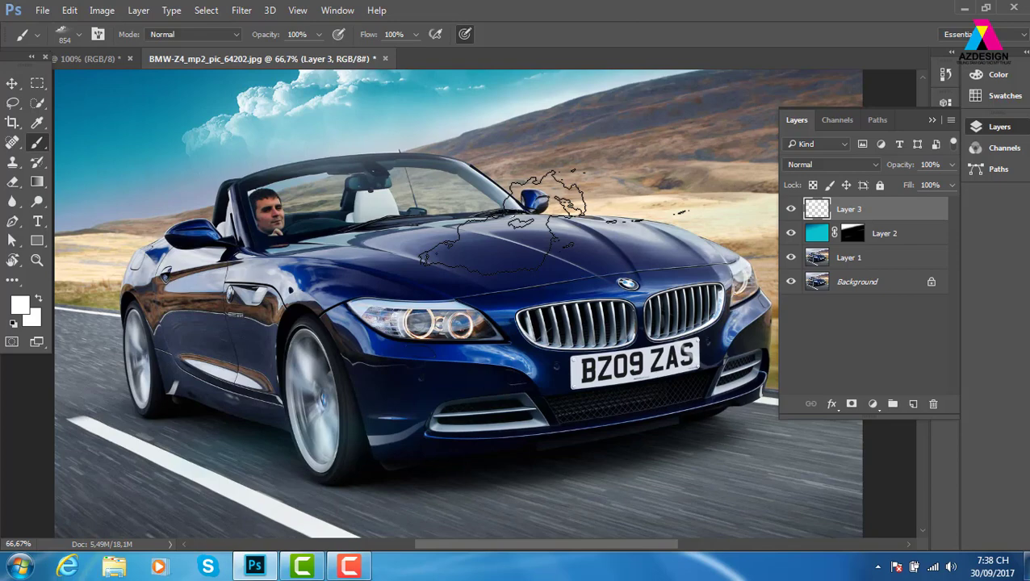
{"action": "key", "text": "ctrl+minus"}
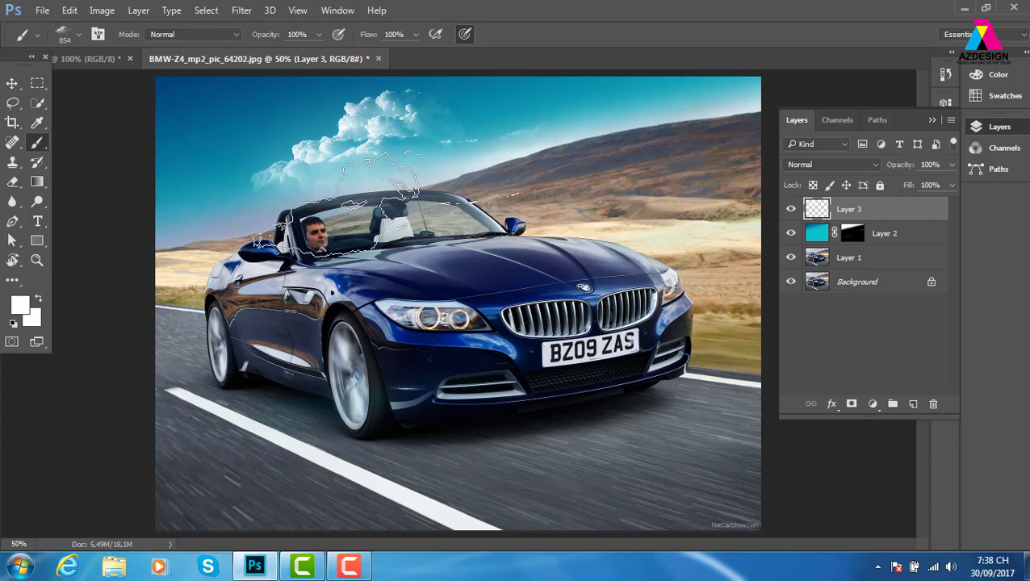
{"action": "left_click", "coordinate": [379, 59]}
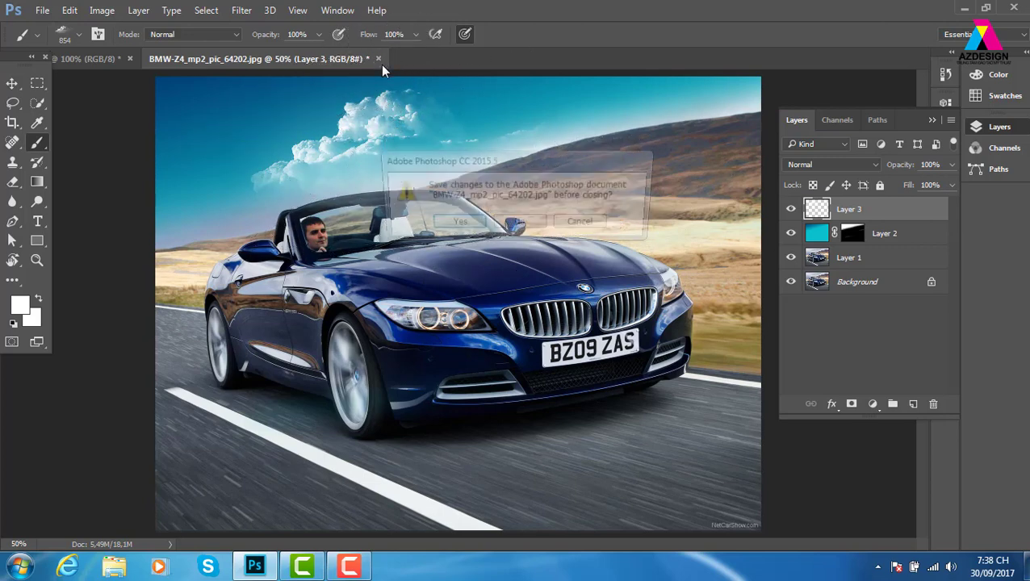
Discard BMW changes and open 7021250-nature-grass-background from E:\thuvienanh\Backgroud\bg
{"action": "left_click", "coordinate": [523, 224]}
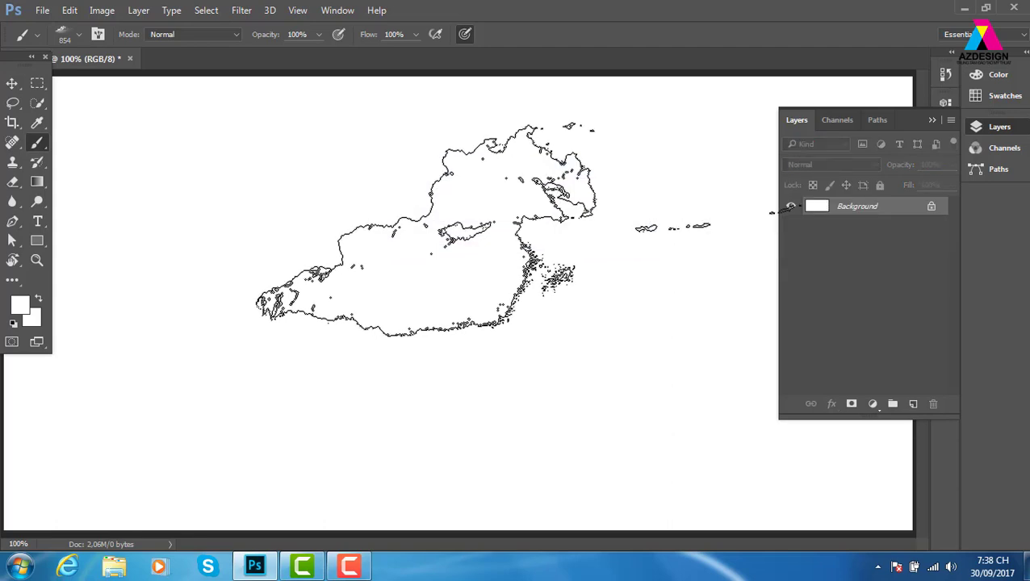
{"action": "key", "text": "ctrl+o"}
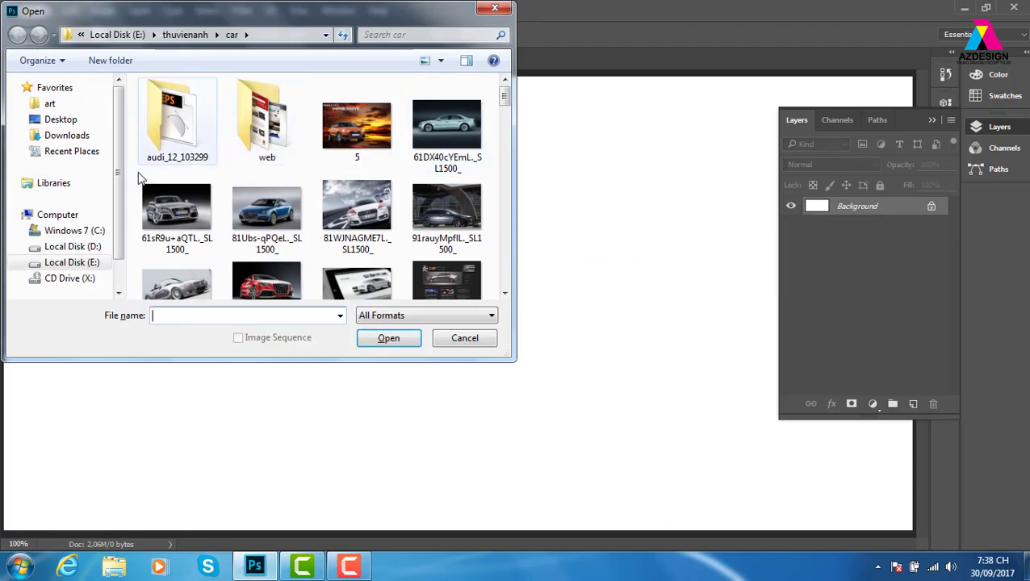
{"action": "left_click", "coordinate": [76, 263]}
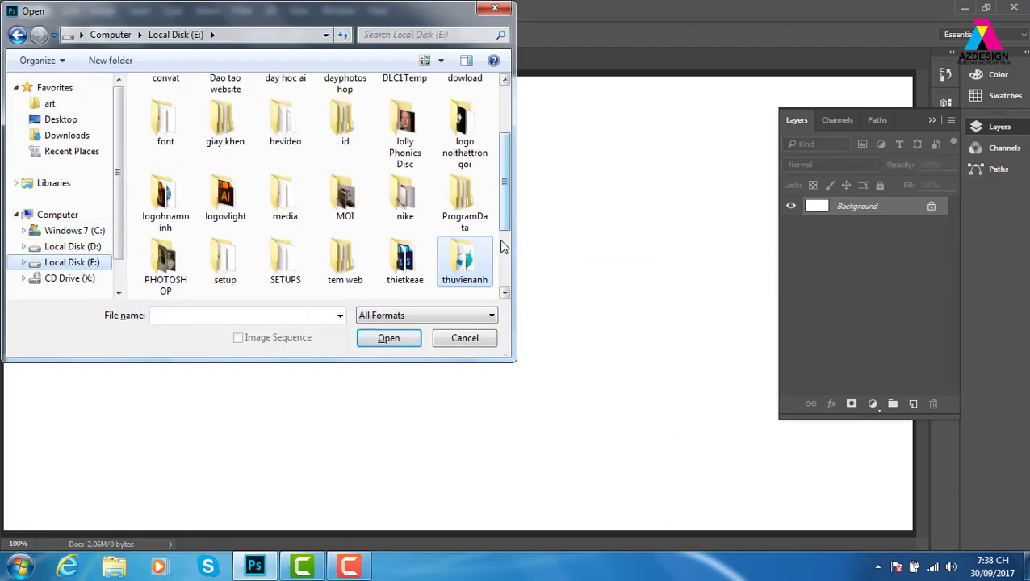
{"action": "double_click", "coordinate": [476, 264]}
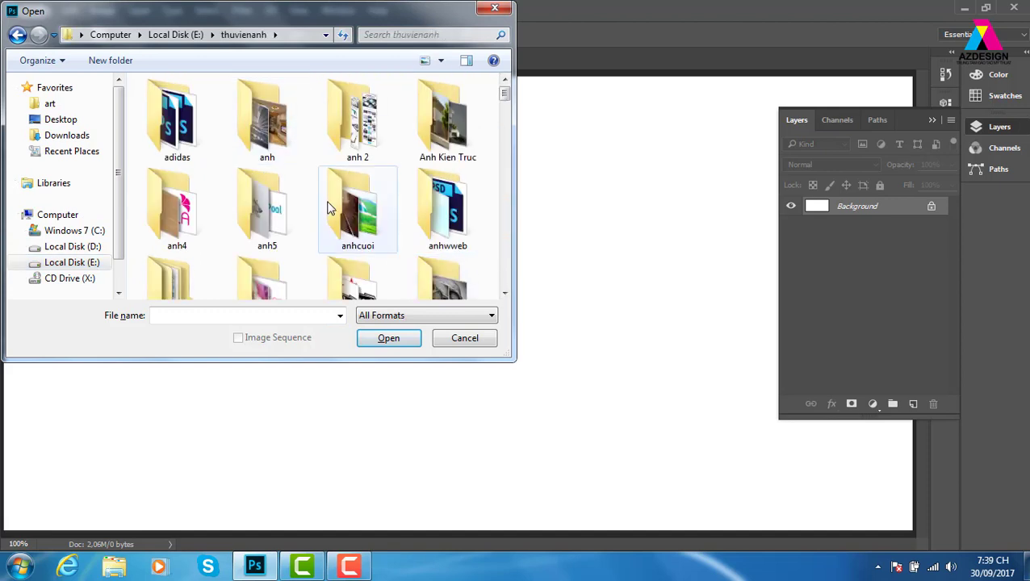
{"action": "scroll", "coordinate": [275, 225], "scroll_direction": "down", "scroll_amount": 2}
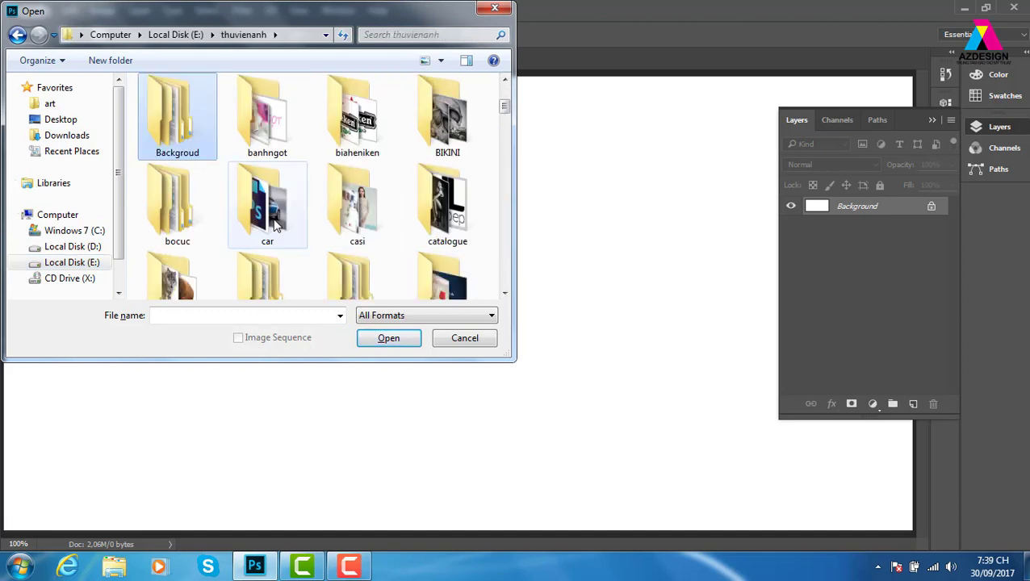
{"action": "double_click", "coordinate": [205, 136]}
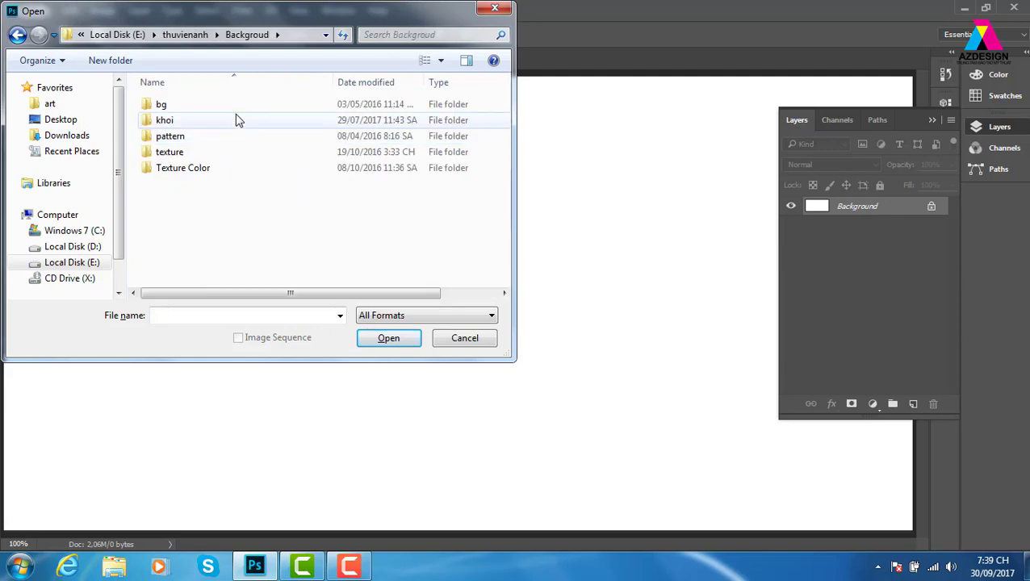
{"action": "double_click", "coordinate": [177, 101]}
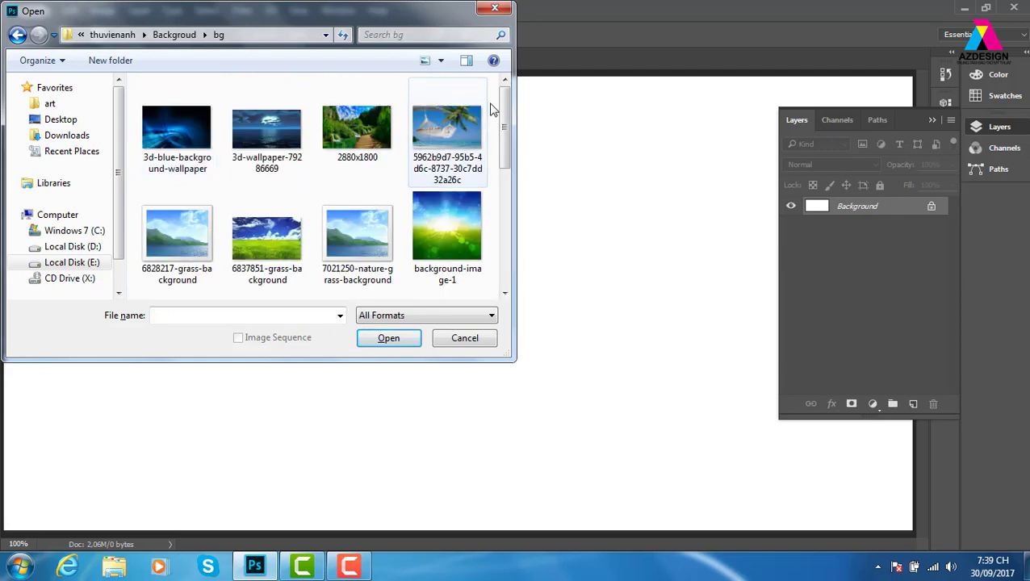
{"action": "mouse_move", "coordinate": [507, 127]}
{"action": "left_mouse_down"}
{"action": "mouse_move", "coordinate": [494, 251]}
{"action": "mouse_move", "coordinate": [509, 104]}
{"action": "left_mouse_up"}
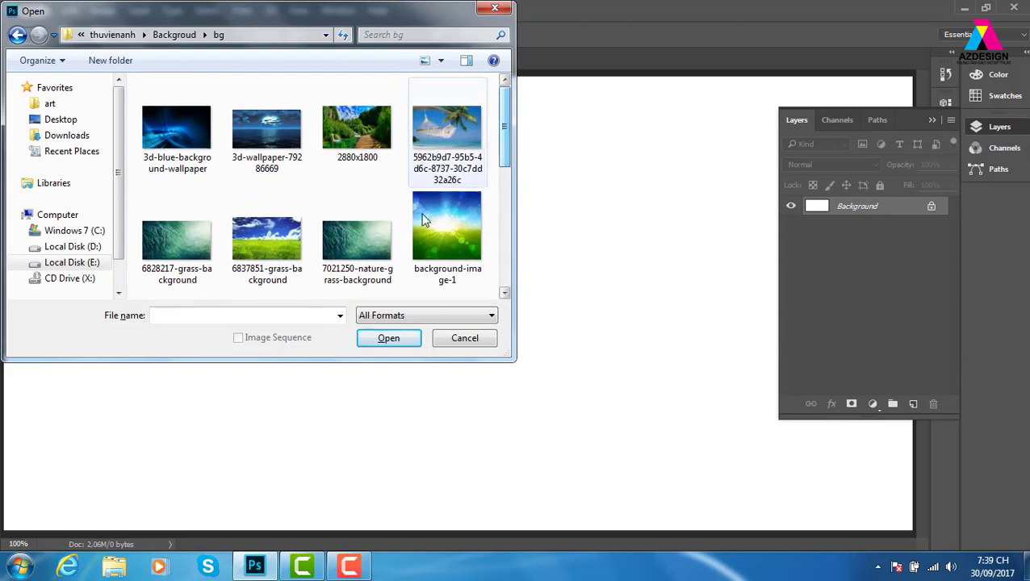
{"action": "left_click", "coordinate": [357, 243]}
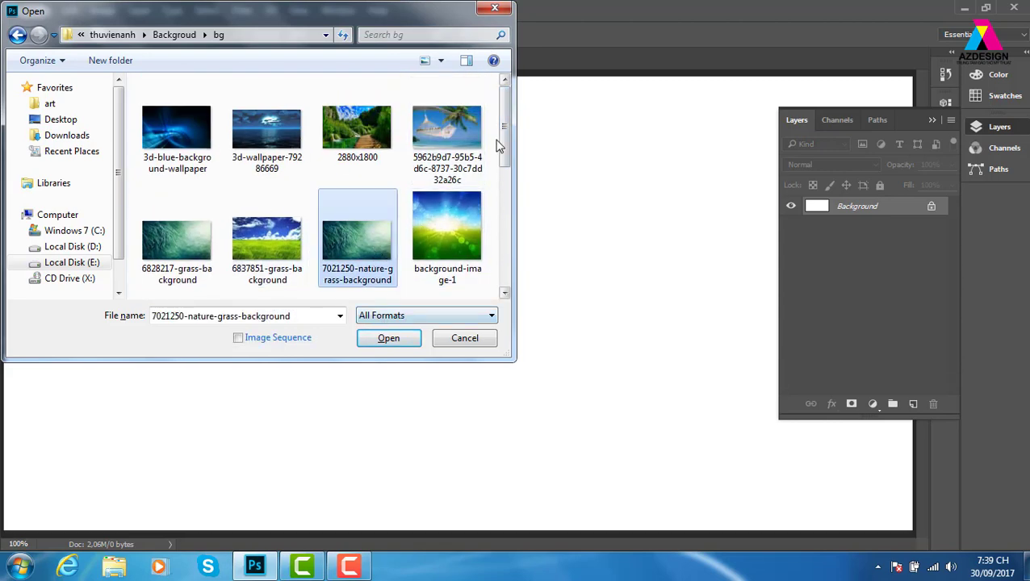
{"action": "left_click", "coordinate": [398, 341]}
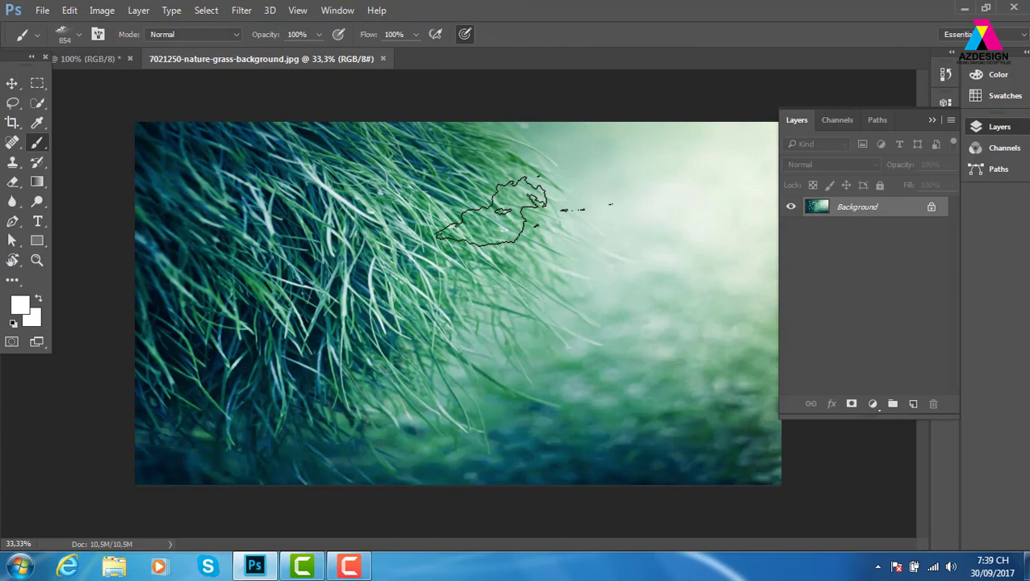
Open the timthumb lotus-leaf photo from the Girl folder
{"action": "key", "text": "ctrl+o"}
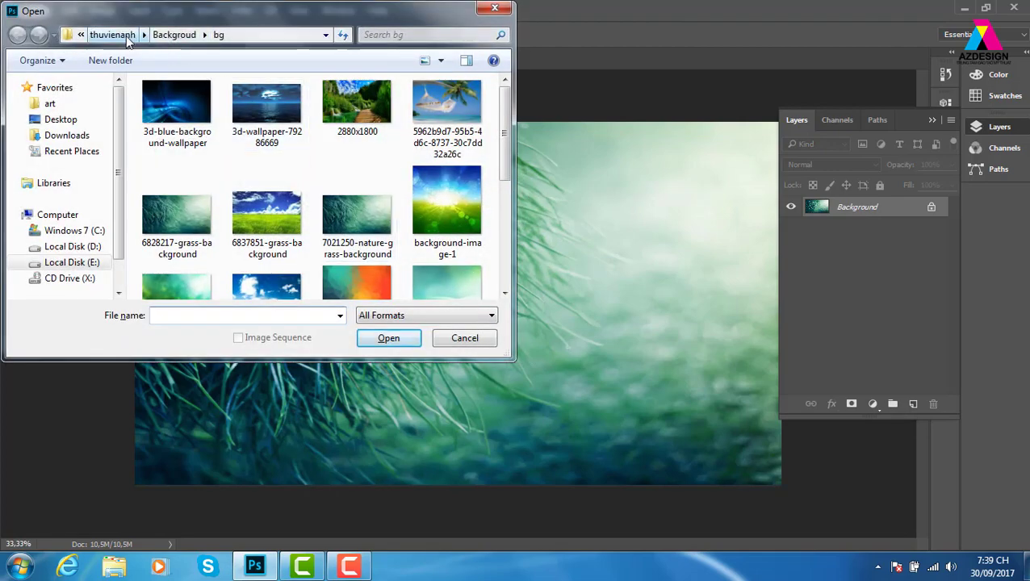
{"action": "left_click", "coordinate": [121, 36]}
{"action": "scroll", "coordinate": [404, 194], "scroll_direction": "down", "scroll_amount": 3}
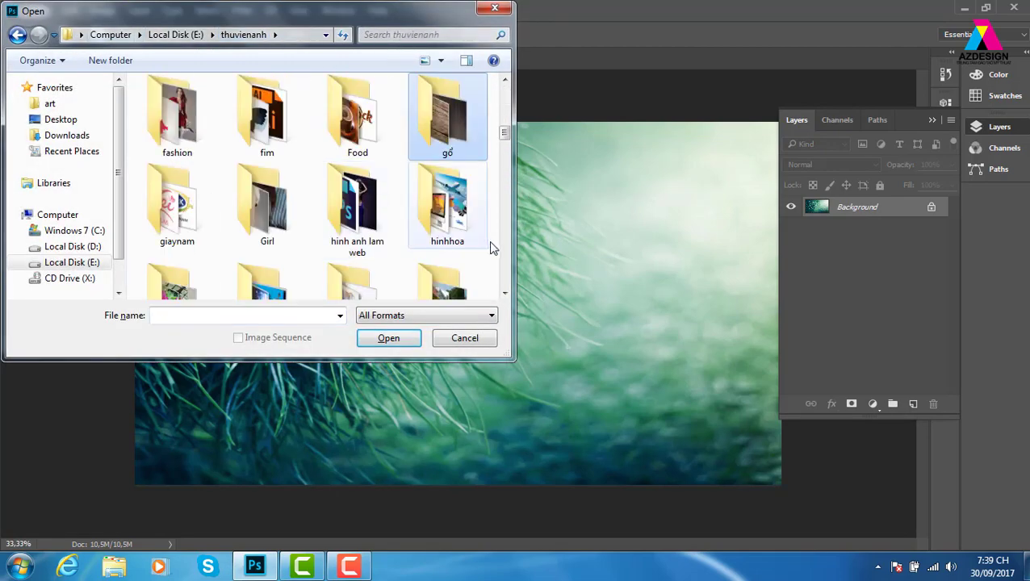
{"action": "double_click", "coordinate": [269, 214]}
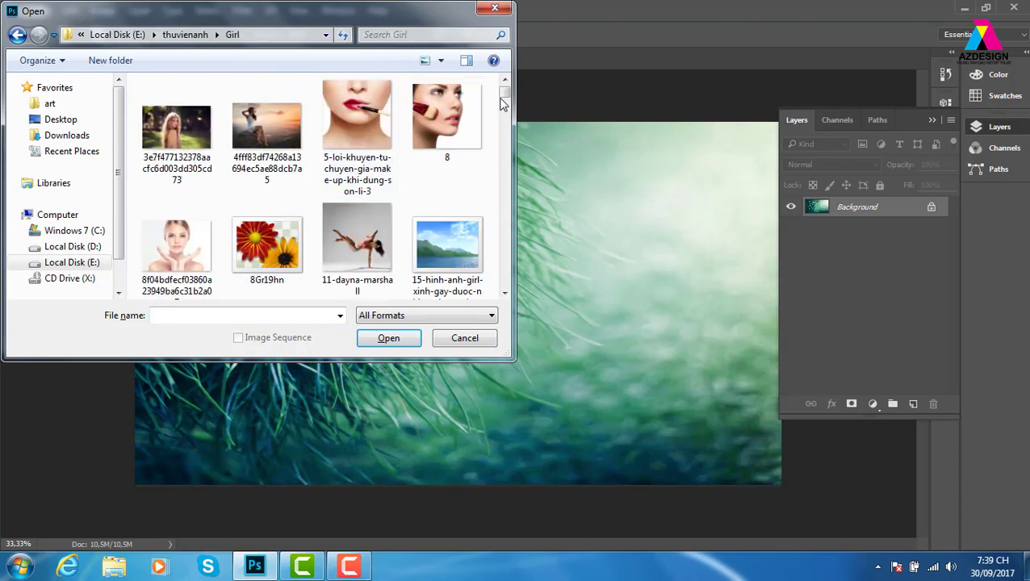
{"action": "scroll", "coordinate": [504, 105], "scroll_direction": "down", "scroll_amount": 5}
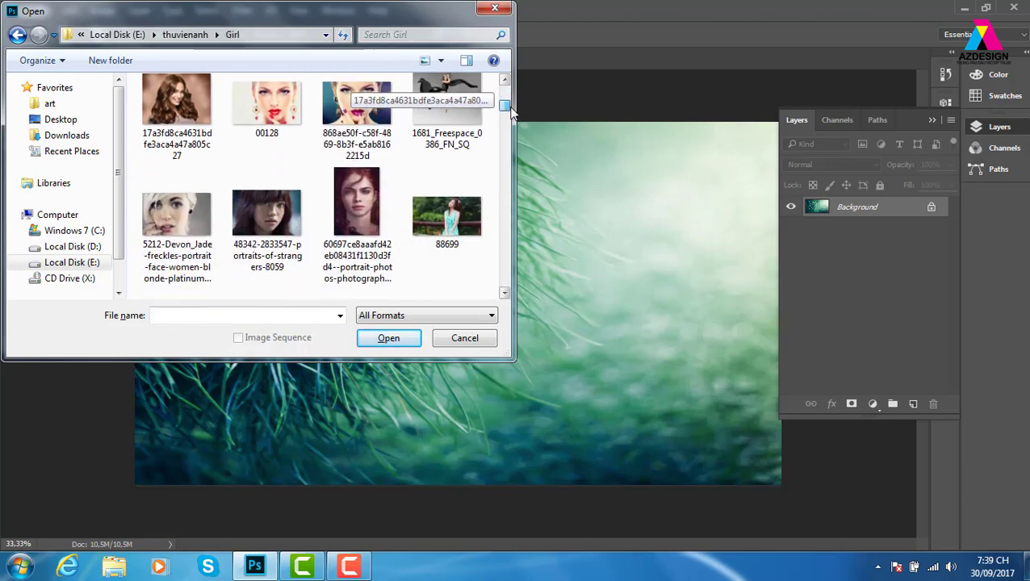
{"action": "left_click_drag", "start_coordinate": [510, 113], "coordinate": [521, 284]}
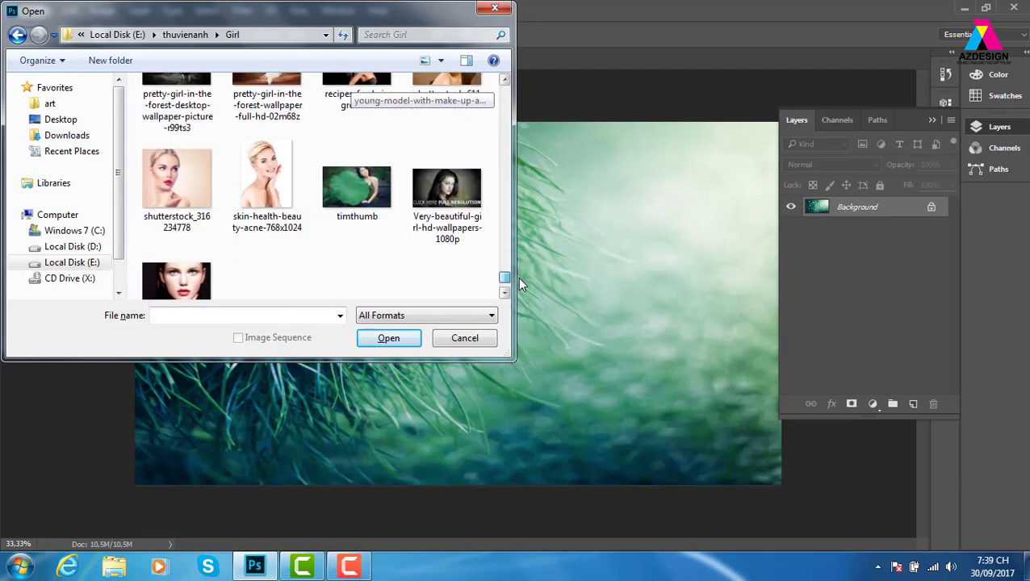
{"action": "left_click", "coordinate": [323, 218]}
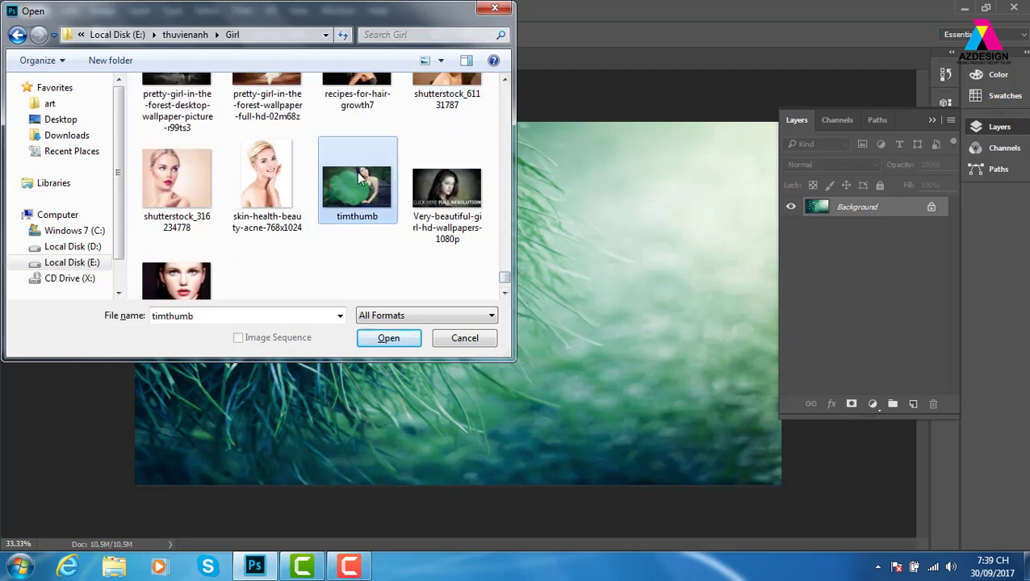
{"action": "left_click", "coordinate": [389, 337]}
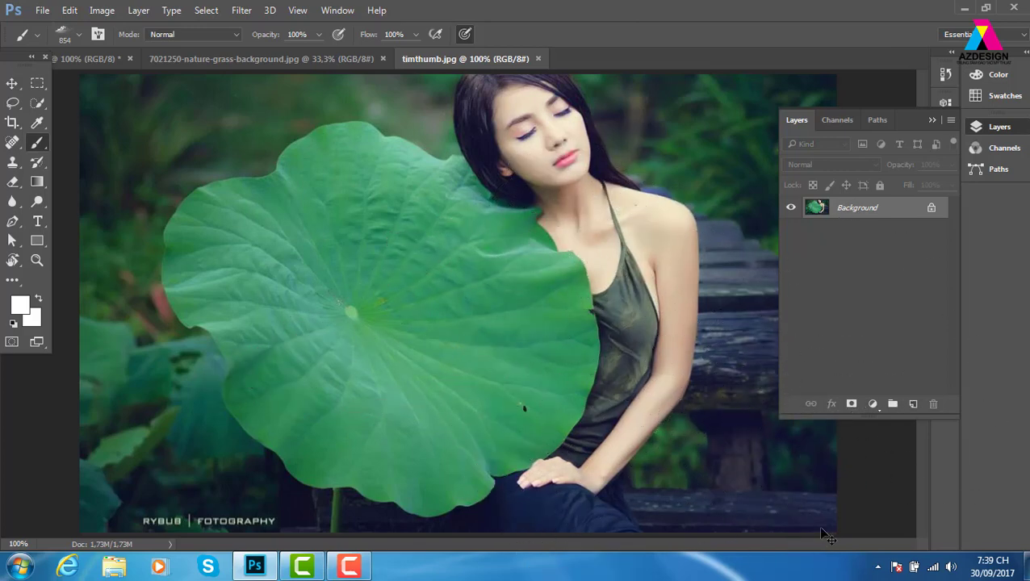
Copy the whole lotus-leaf photo, close it, and paste it into the grass document
{"action": "key", "text": "ctrl+a"}
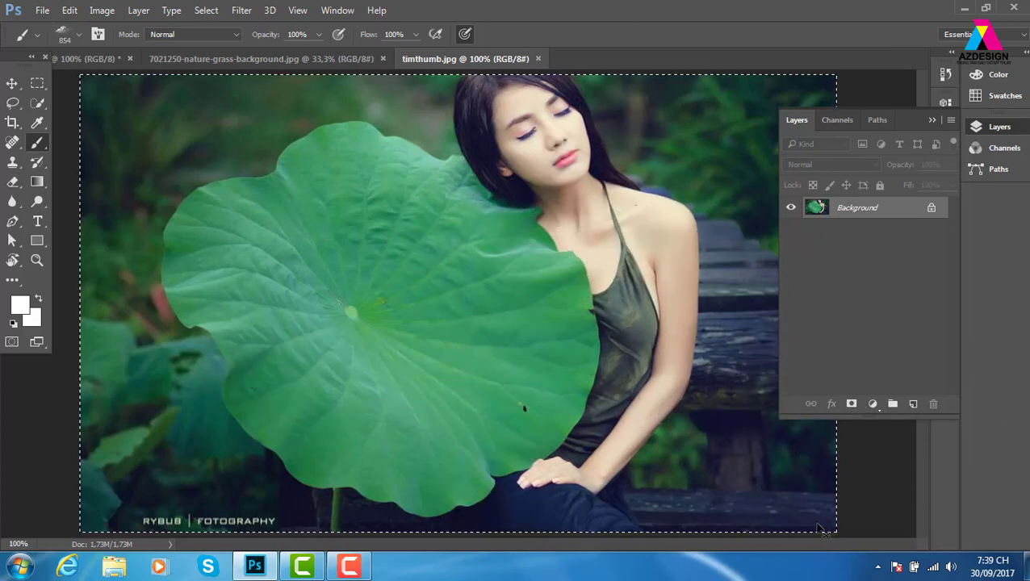
{"action": "key", "text": "ctrl+w"}
{"action": "key", "text": "v"}
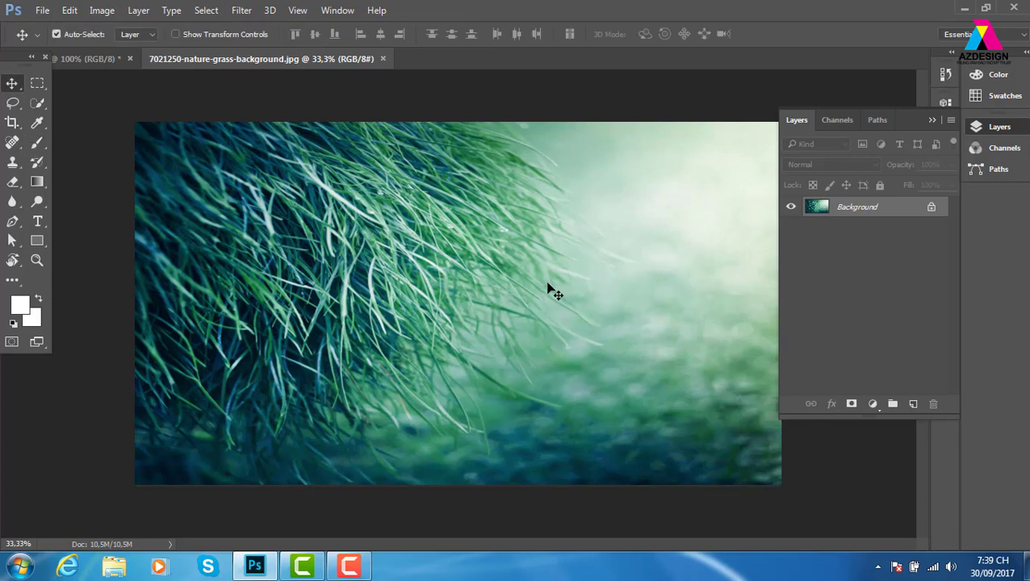
{"action": "key", "text": "ctrl+v"}
Enlarge the pasted photo, shift it right, and add a layer mask to it
{"action": "key", "text": "ctrl+t"}
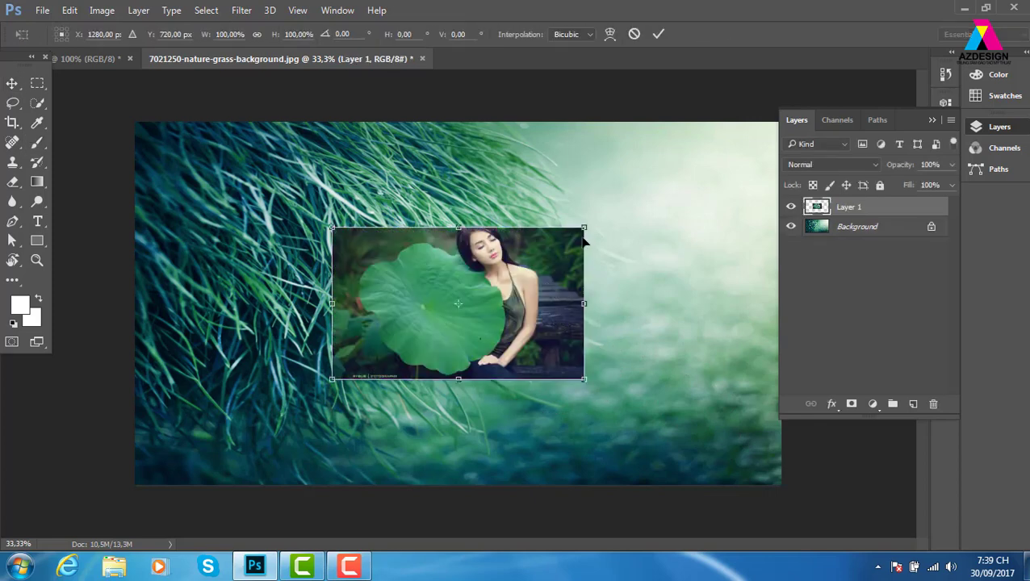
{"action": "left_click_drag", "start_coordinate": [585, 229], "coordinate": [777, 110]}
{"action": "left_click_drag", "start_coordinate": [527, 340], "coordinate": [621, 340]}
{"action": "key", "text": "Return"}
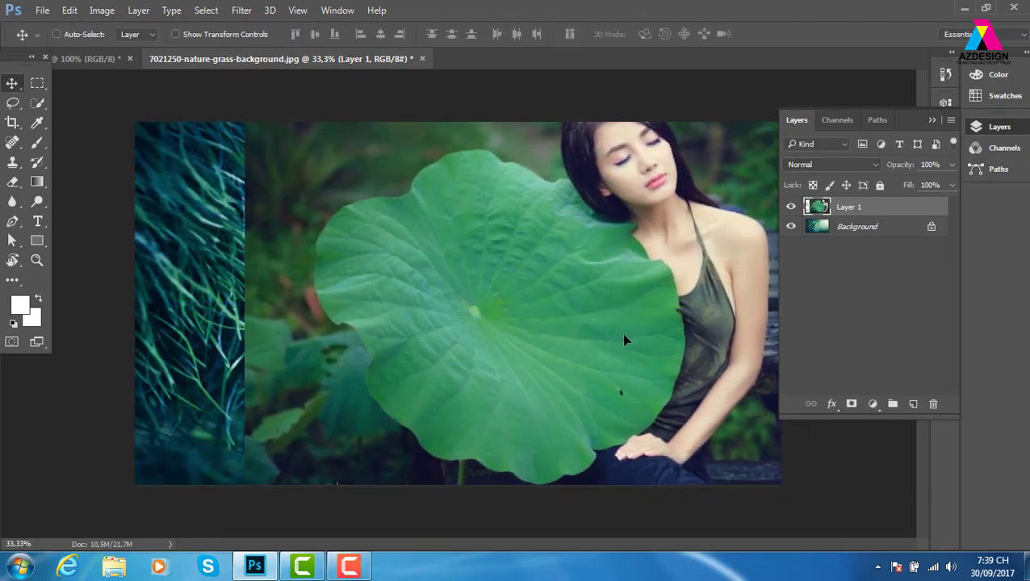
{"action": "left_click", "coordinate": [851, 404]}
{"action": "key", "text": "b"}
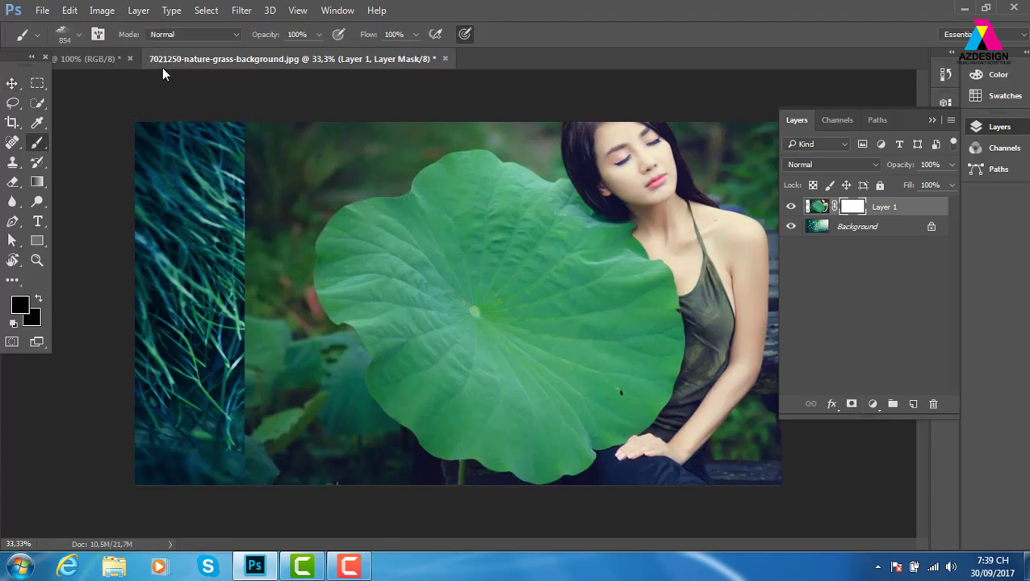
Paint black on Layer 1's mask with a soft round brush, redoing the stroke down the leaf's left side
{"action": "left_click", "coordinate": [80, 33]}
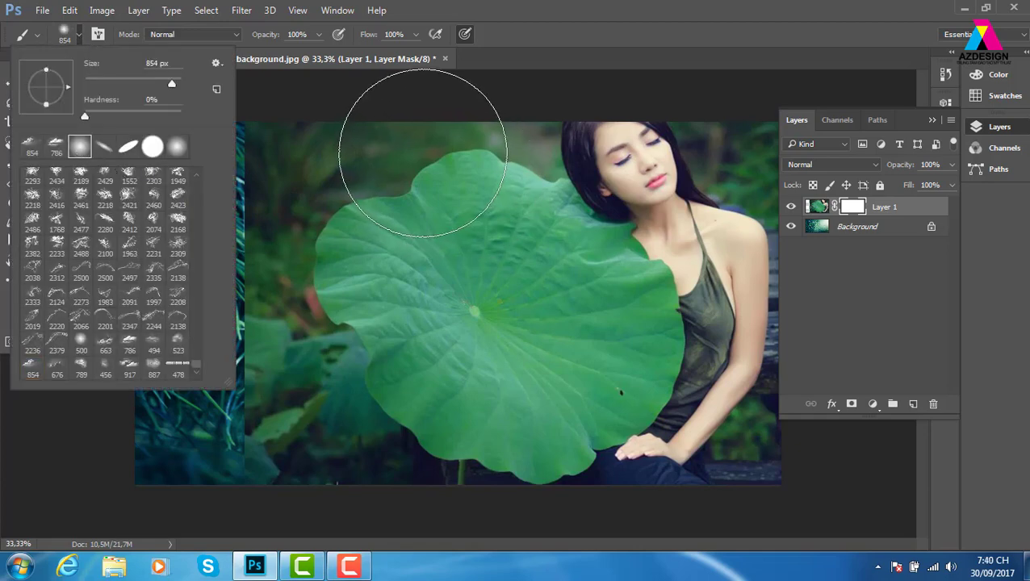
{"action": "left_click", "coordinate": [770, 15]}
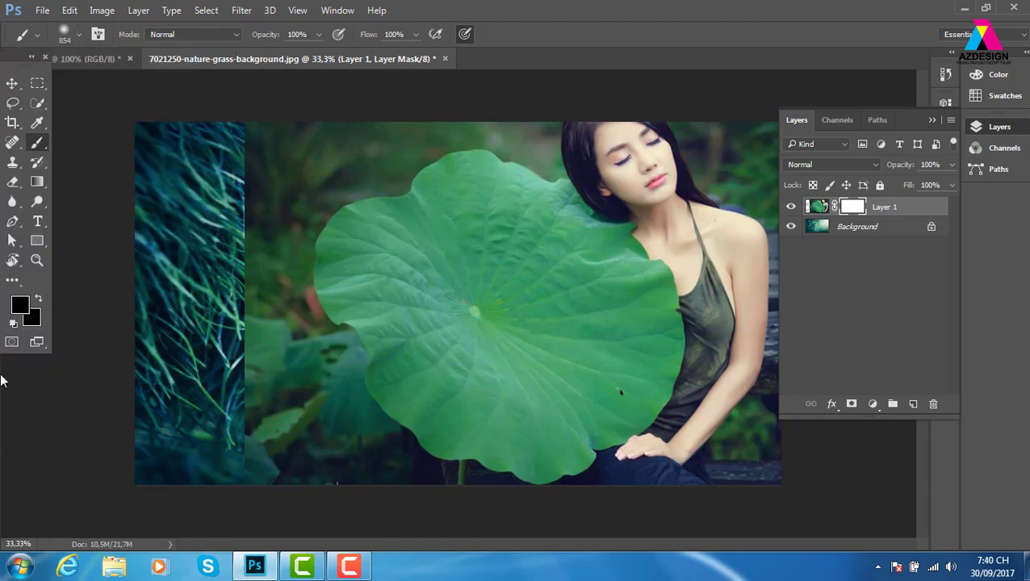
{"action": "mouse_move", "coordinate": [311, 161]}
{"action": "left_mouse_down"}
{"action": "mouse_move", "coordinate": [241, 310]}
{"action": "mouse_move", "coordinate": [287, 430]}
{"action": "mouse_move", "coordinate": [527, 506]}
{"action": "left_mouse_up"}
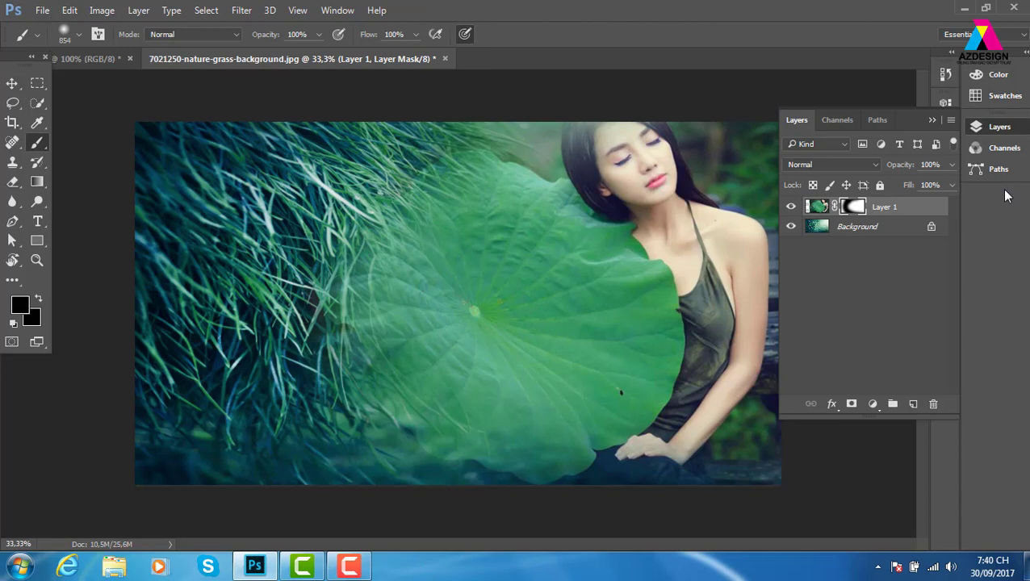
{"action": "key", "text": "ctrl+alt+z"}
{"action": "key", "text": "ctrl+alt+z"}
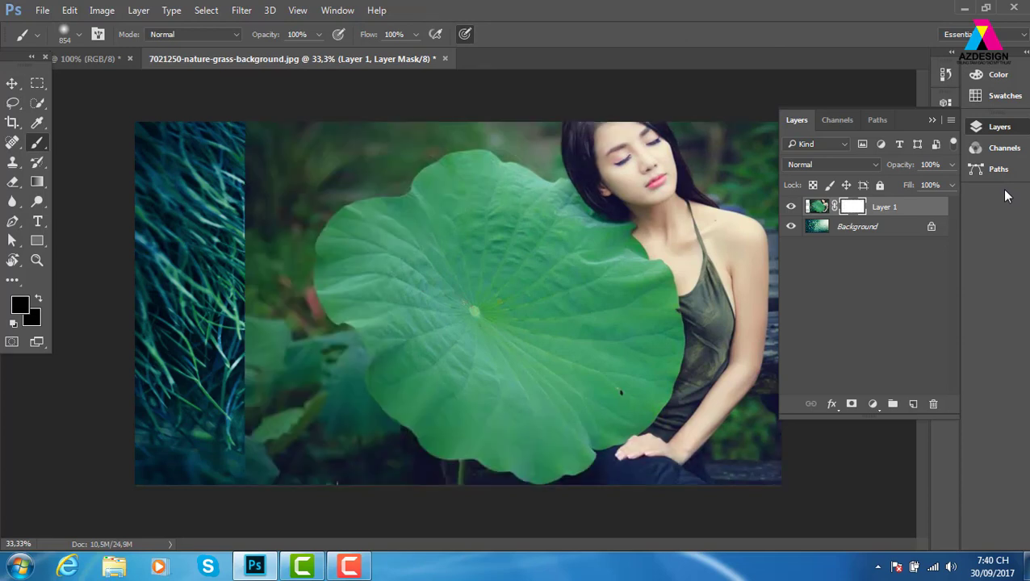
{"action": "mouse_move", "coordinate": [399, 105]}
{"action": "left_mouse_down"}
{"action": "mouse_move", "coordinate": [220, 361]}
{"action": "mouse_move", "coordinate": [345, 494]}
{"action": "left_mouse_up"}
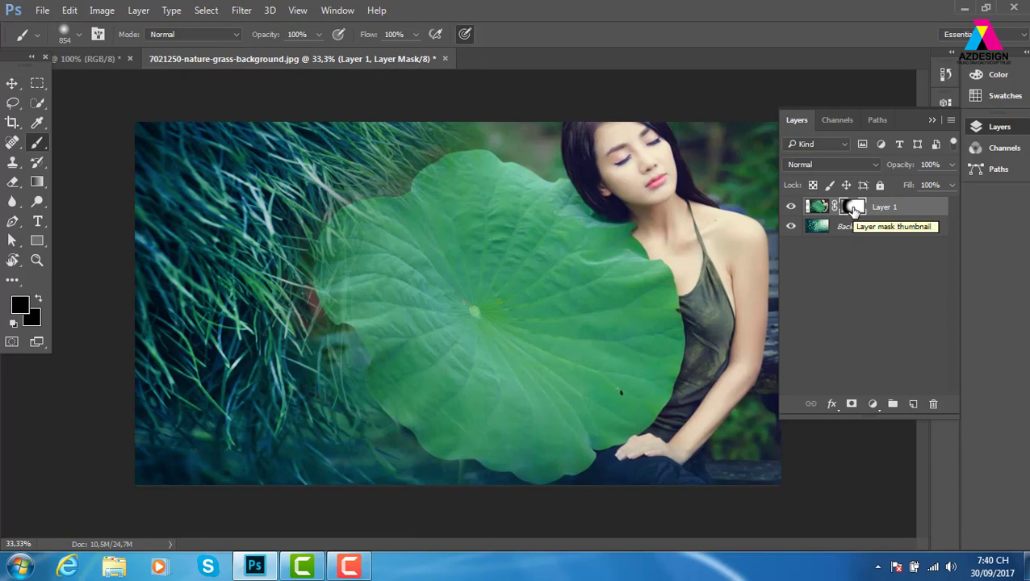
Try the Color Halftone filter on the mask, then undo it
{"action": "left_click", "coordinate": [244, 11]}
{"action": "mouse_move", "coordinate": [256, 235]}
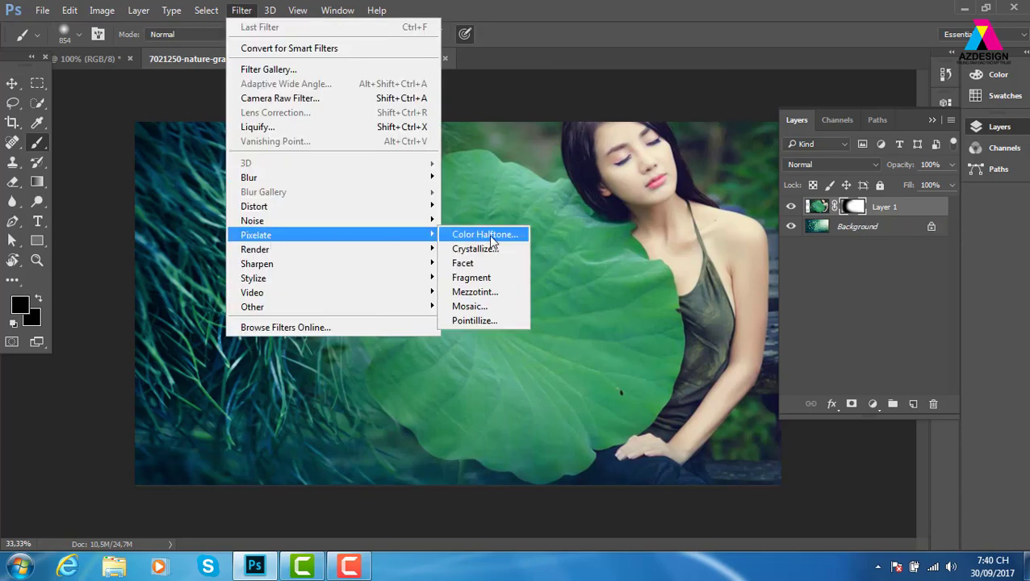
{"action": "left_click", "coordinate": [484, 234]}
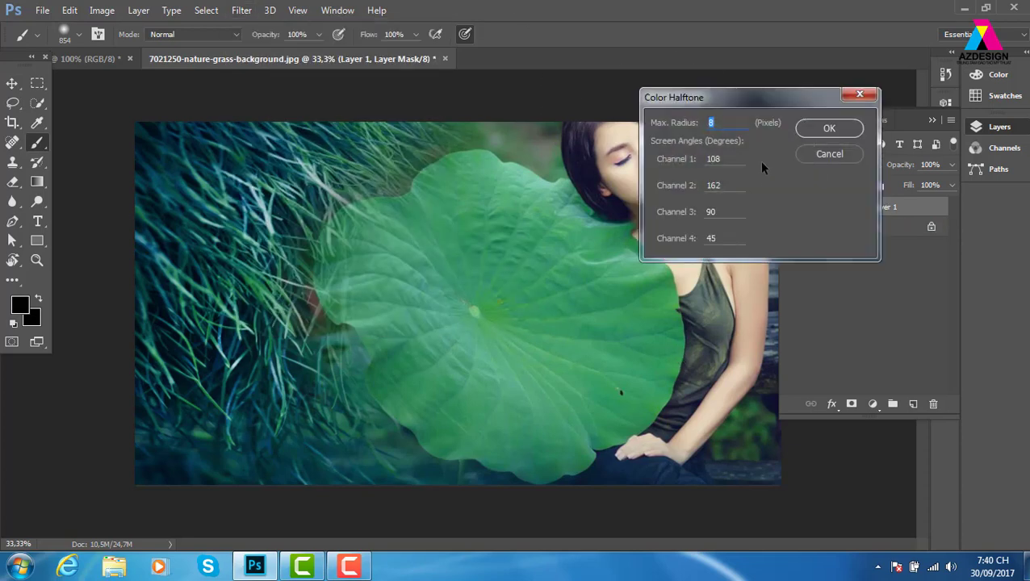
{"action": "left_click", "coordinate": [830, 129]}
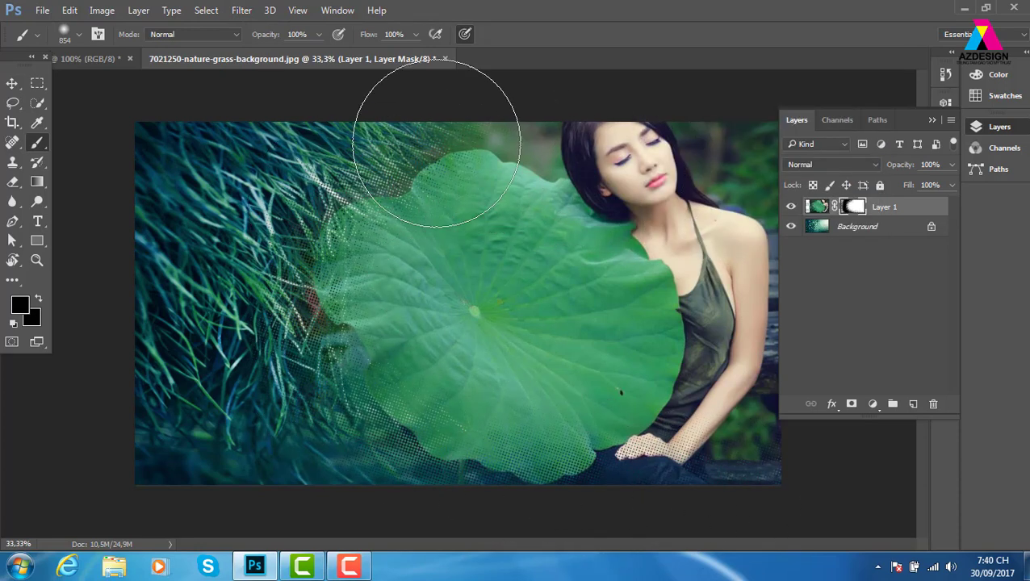
{"action": "key", "text": "ctrl+z"}
Apply Crystallize to the mask with a cell size of 86
{"action": "left_click", "coordinate": [242, 11]}
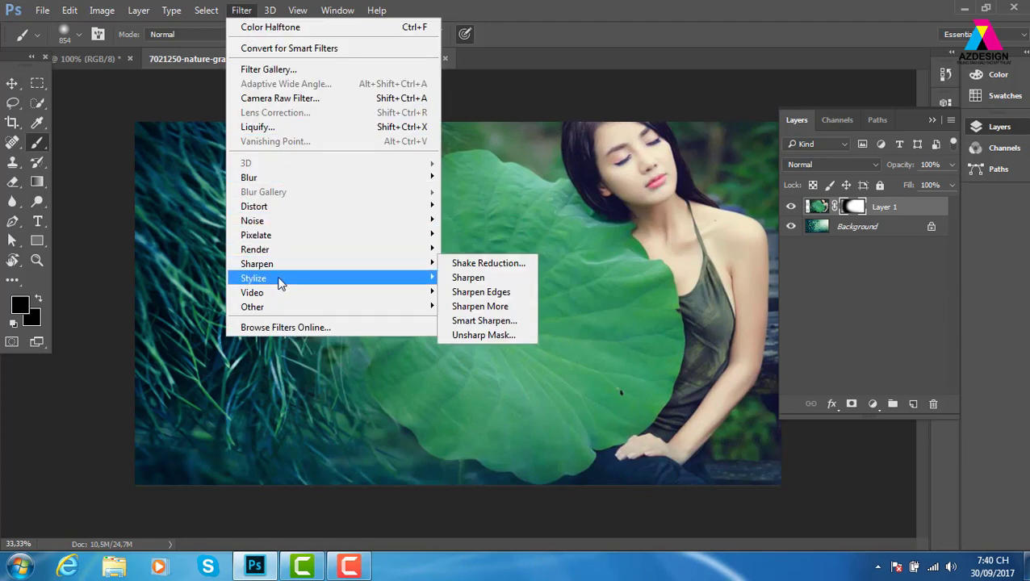
{"action": "mouse_move", "coordinate": [256, 235]}
{"action": "left_click", "coordinate": [515, 242]}
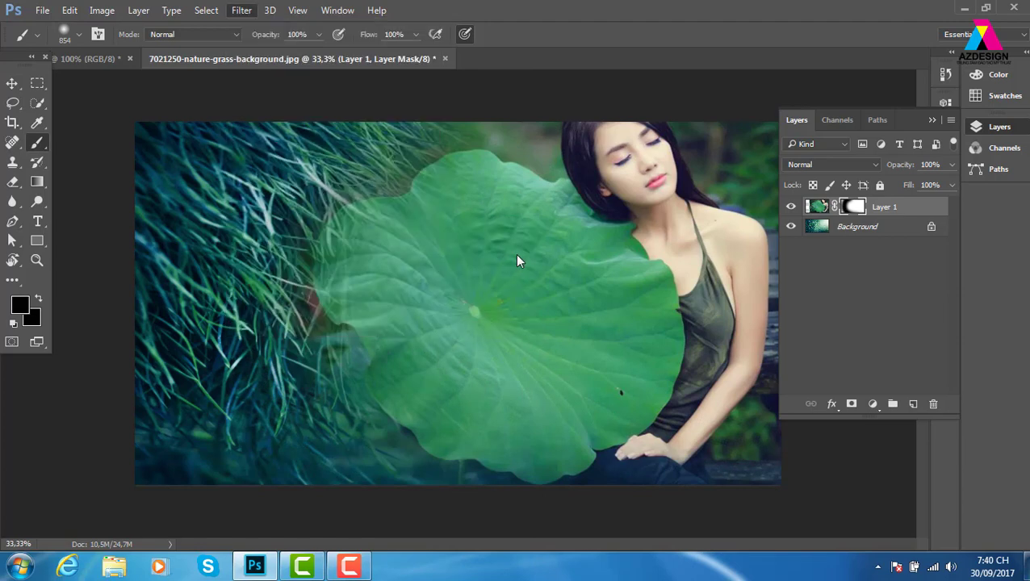
{"action": "scroll", "coordinate": [436, 234], "scroll_direction": "down", "scroll_amount": 3}
{"action": "scroll", "coordinate": [440, 266], "scroll_direction": "down", "scroll_amount": 1}
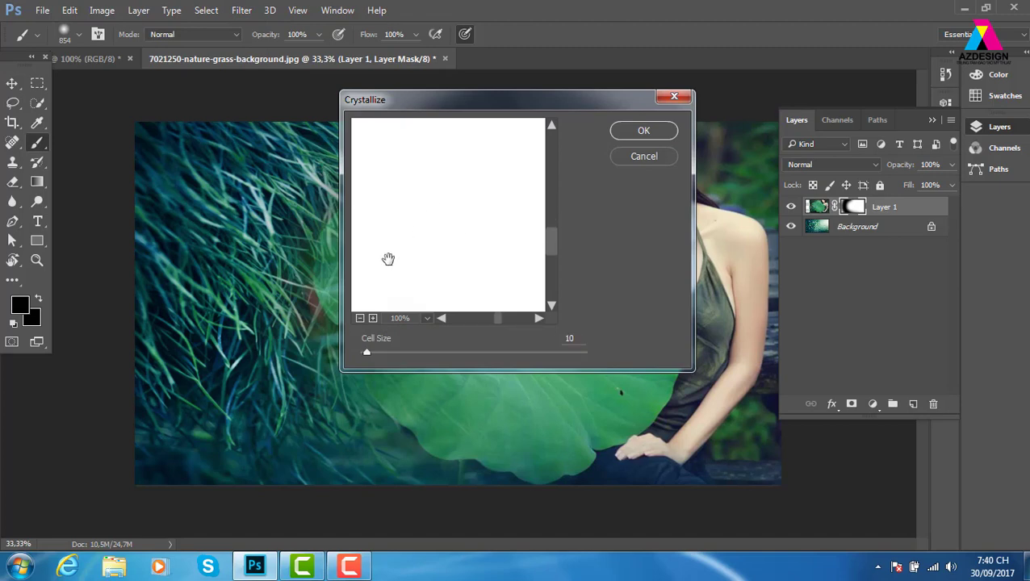
{"action": "left_click", "coordinate": [360, 318]}
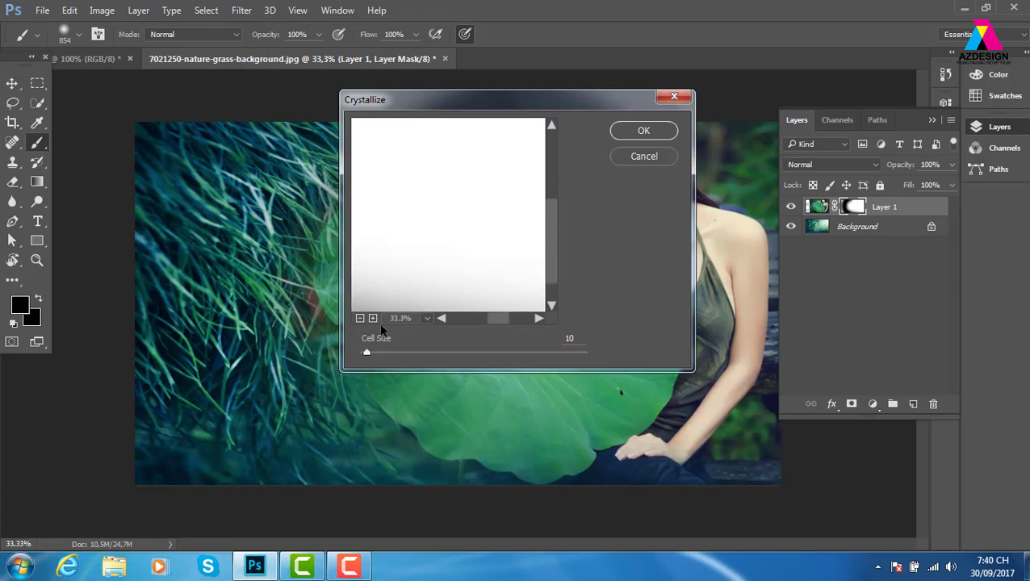
{"action": "left_click", "coordinate": [361, 318]}
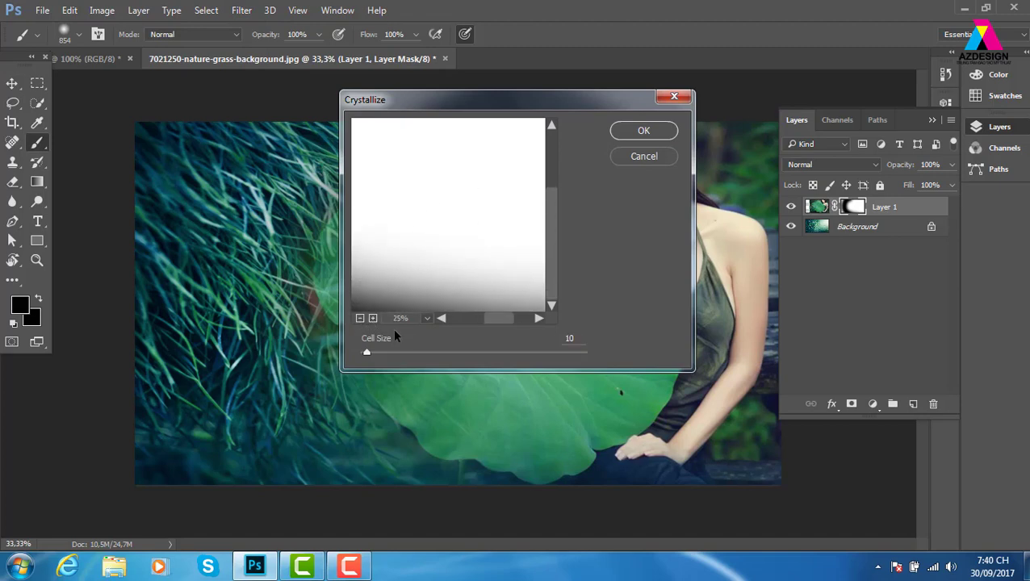
{"action": "left_click", "coordinate": [373, 318]}
{"action": "left_click", "coordinate": [373, 318]}
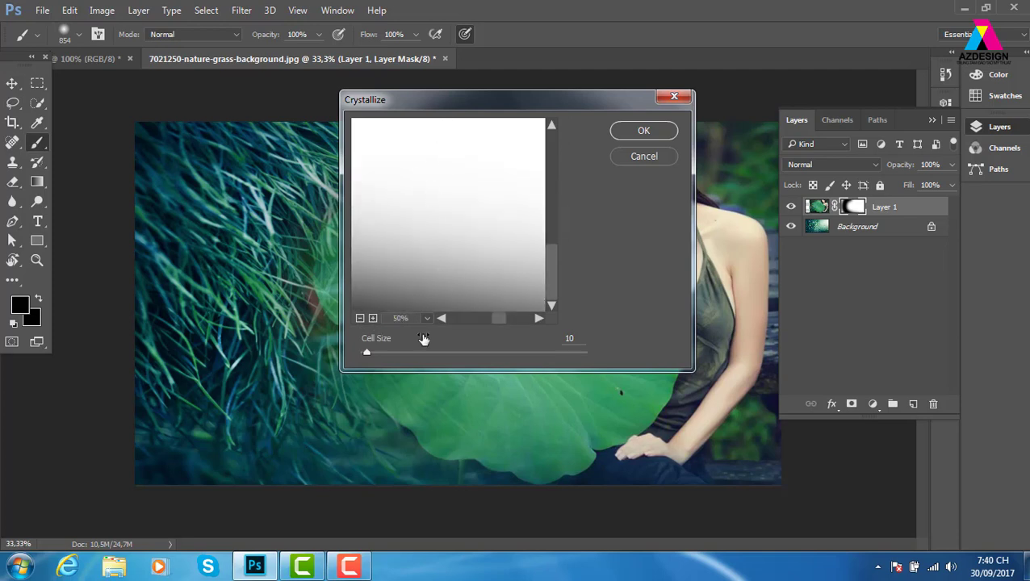
{"action": "left_click_drag", "start_coordinate": [394, 356], "coordinate": [424, 353]}
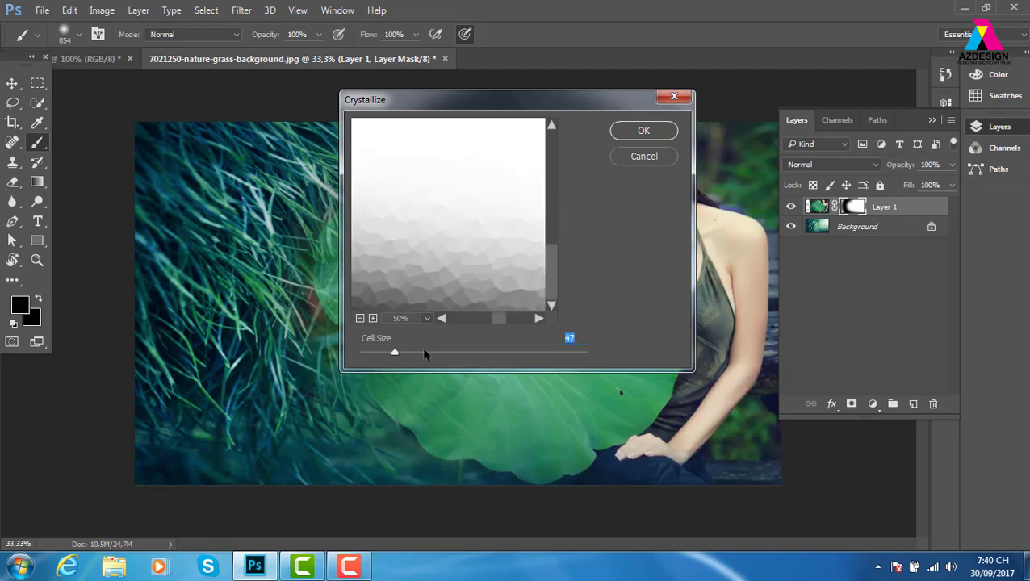
{"action": "left_click", "coordinate": [658, 129]}
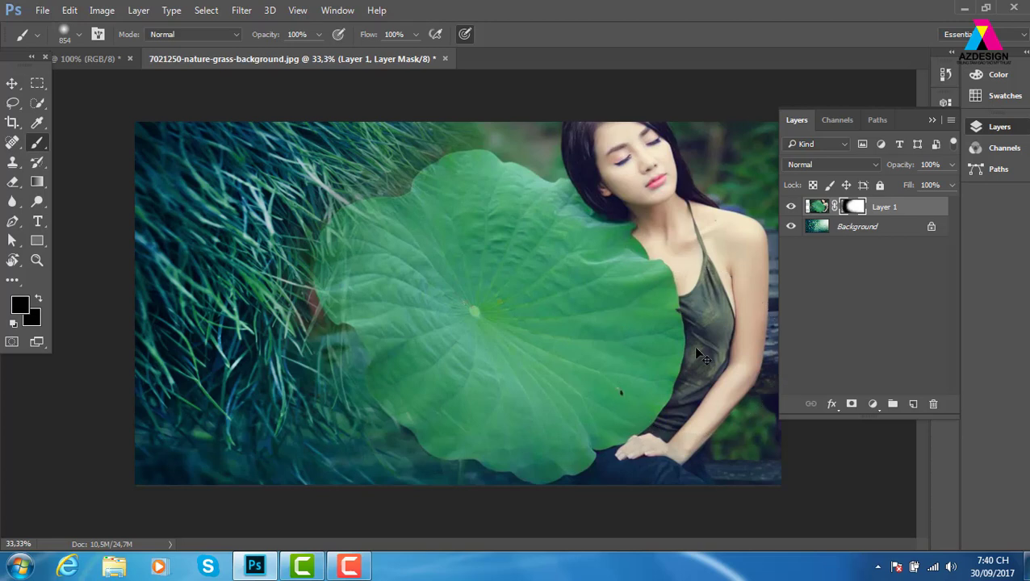
Run a second Crystallize pass on the mask with the same settings
{"action": "left_click", "coordinate": [242, 10]}
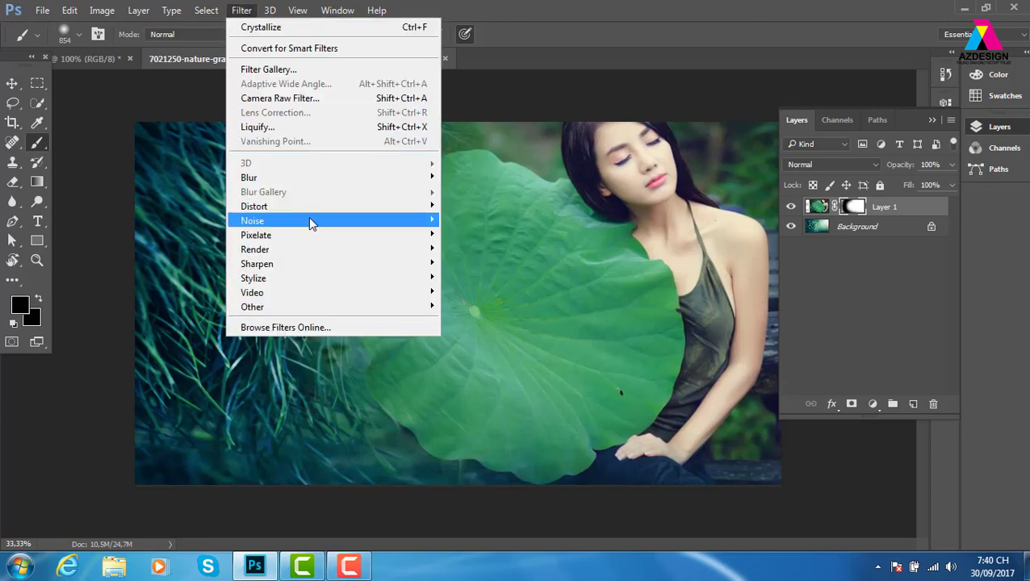
{"action": "mouse_move", "coordinate": [256, 235]}
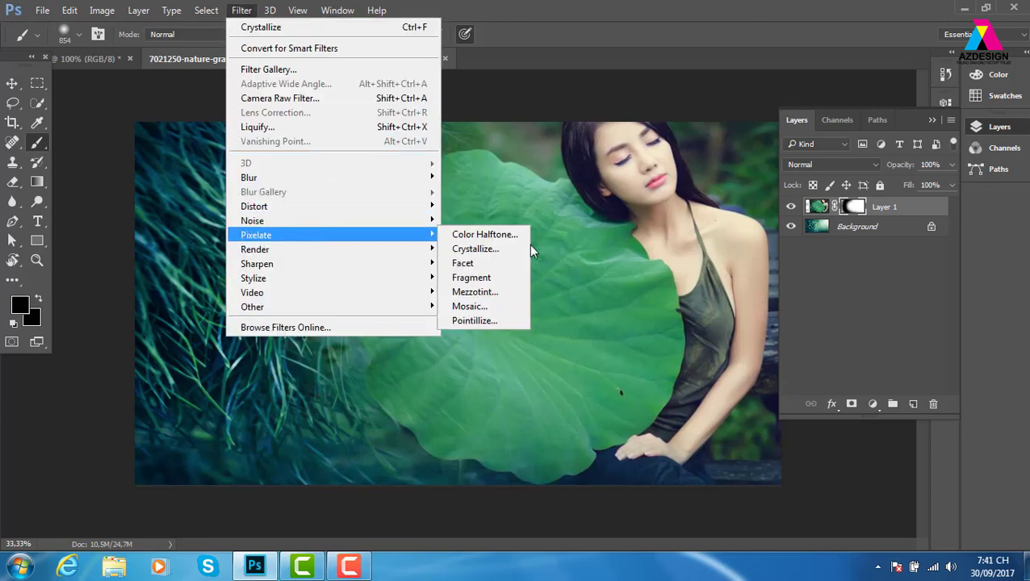
{"action": "left_click", "coordinate": [509, 249]}
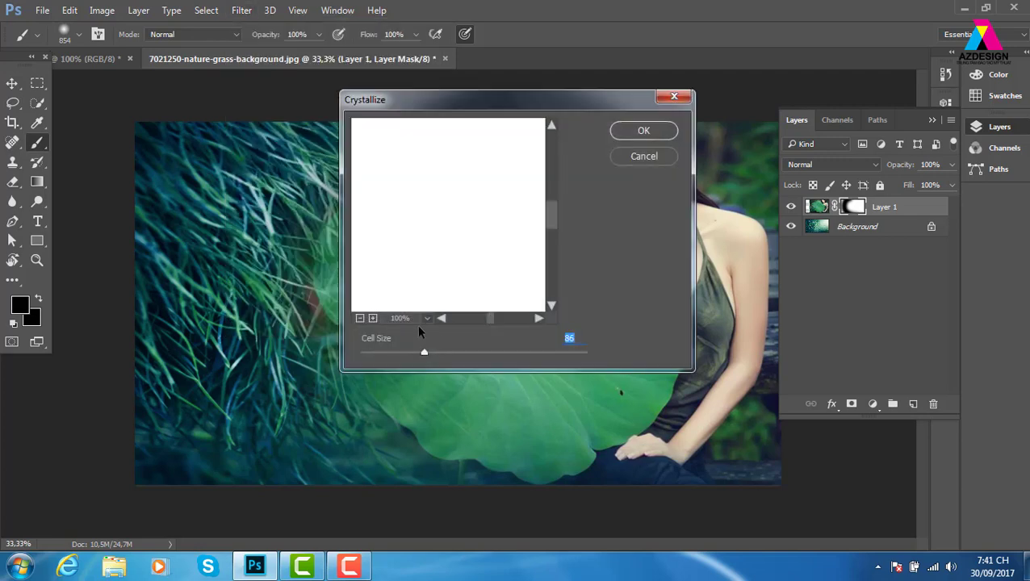
{"action": "left_click", "coordinate": [373, 319]}
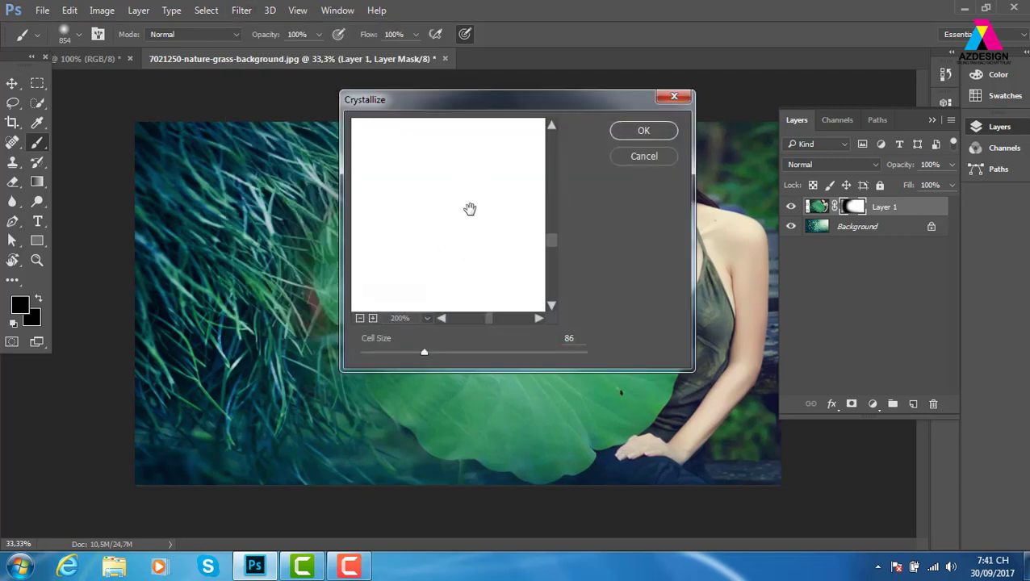
{"action": "left_click_drag", "start_coordinate": [470, 210], "coordinate": [472, 143]}
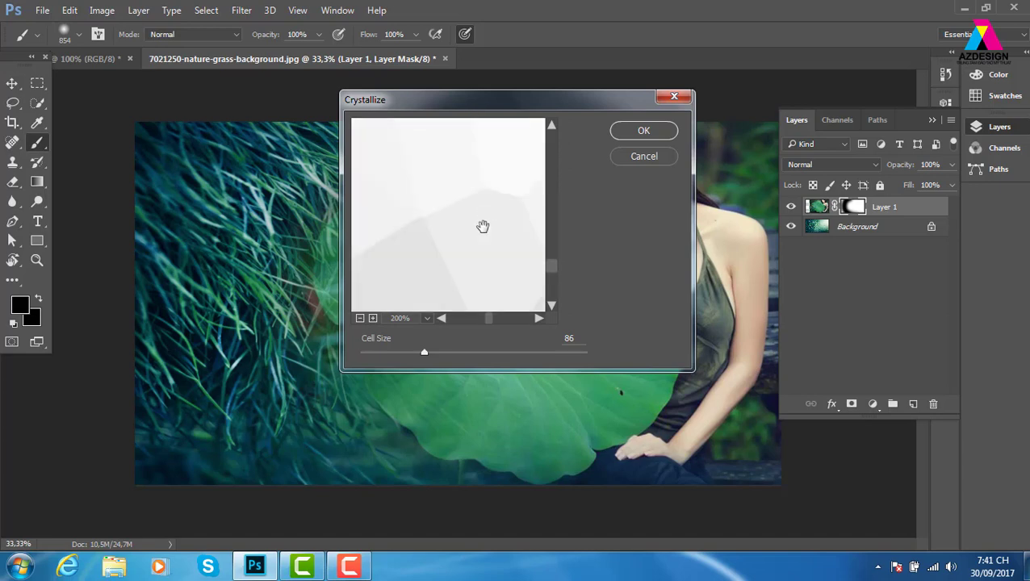
{"action": "left_click", "coordinate": [361, 319]}
{"action": "left_click_drag", "start_coordinate": [461, 249], "coordinate": [453, 246]}
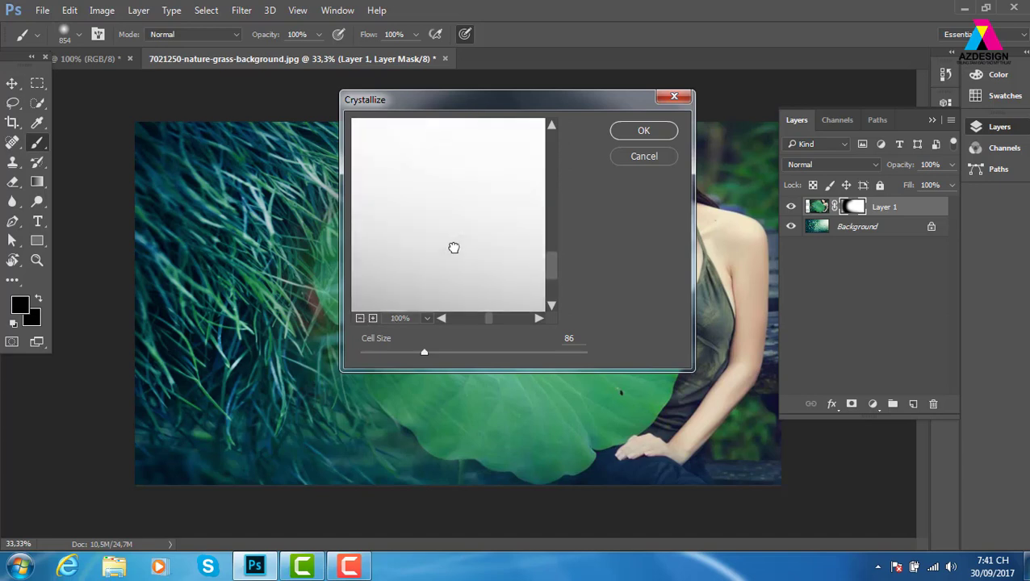
{"action": "left_click", "coordinate": [361, 319]}
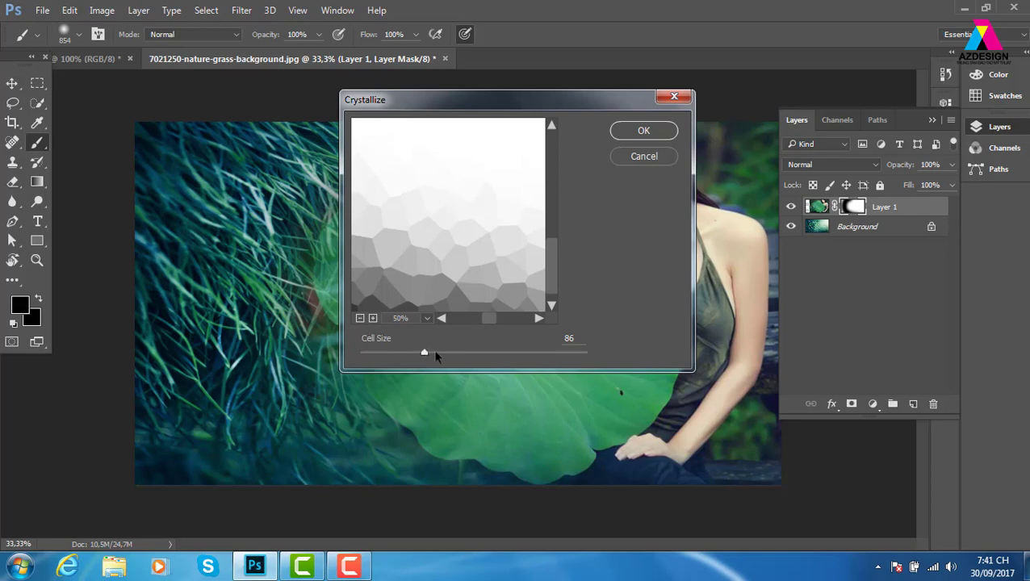
{"action": "left_click", "coordinate": [654, 142]}
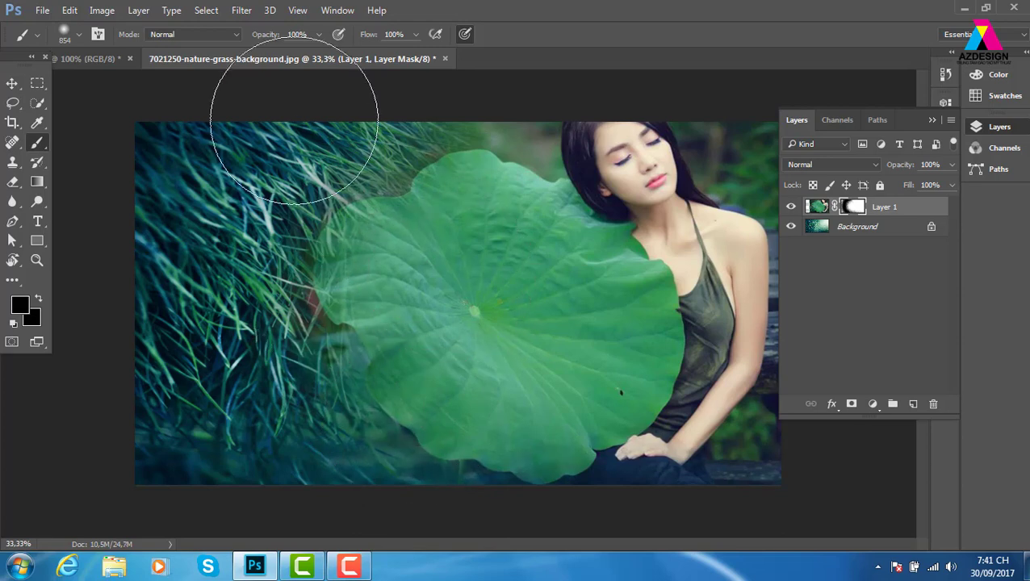
Apply the Filter Gallery Cutout effect to the mask with raised Edge Simplicity
{"action": "left_click", "coordinate": [244, 11]}
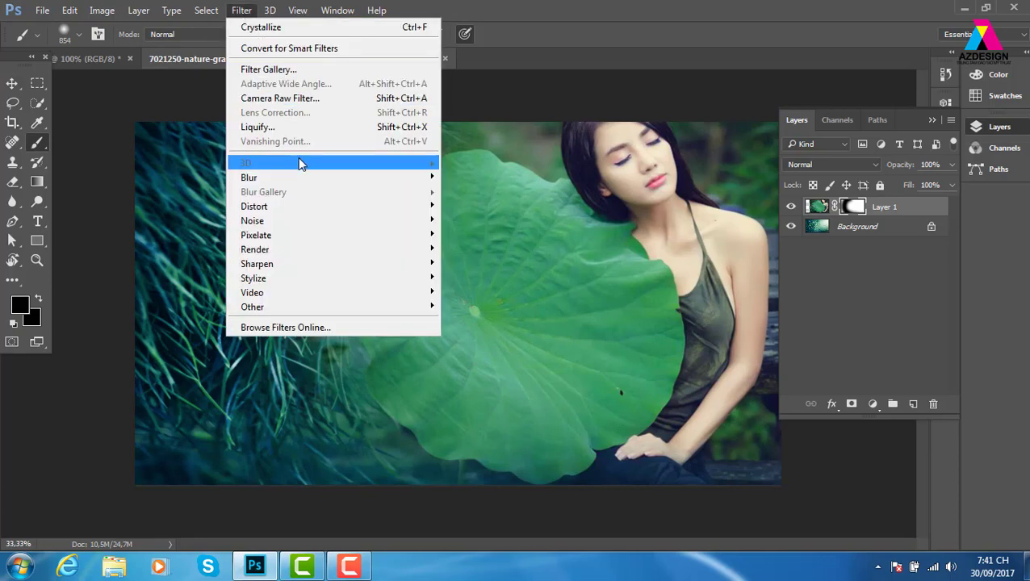
{"action": "key", "text": "Escape"}
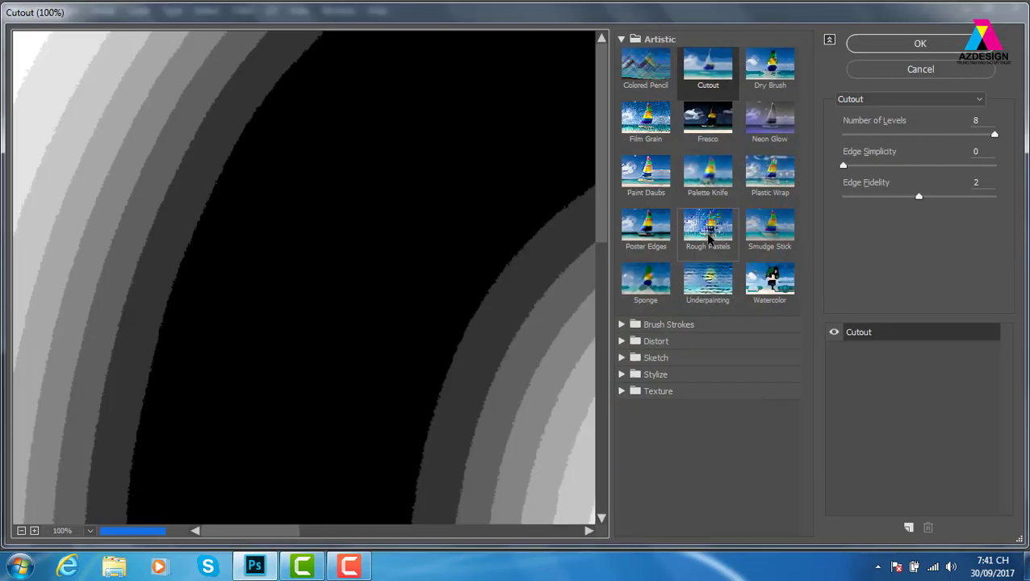
{"action": "left_click", "coordinate": [468, 235], "text": "alt"}
{"action": "left_click", "coordinate": [494, 242], "text": "alt"}
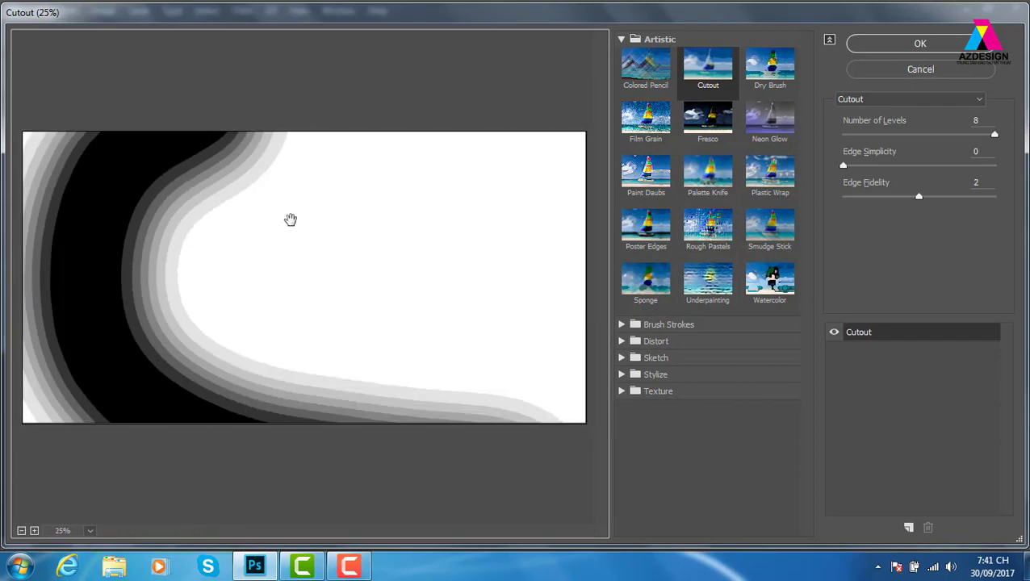
{"action": "left_click_drag", "start_coordinate": [844, 166], "coordinate": [1006, 185]}
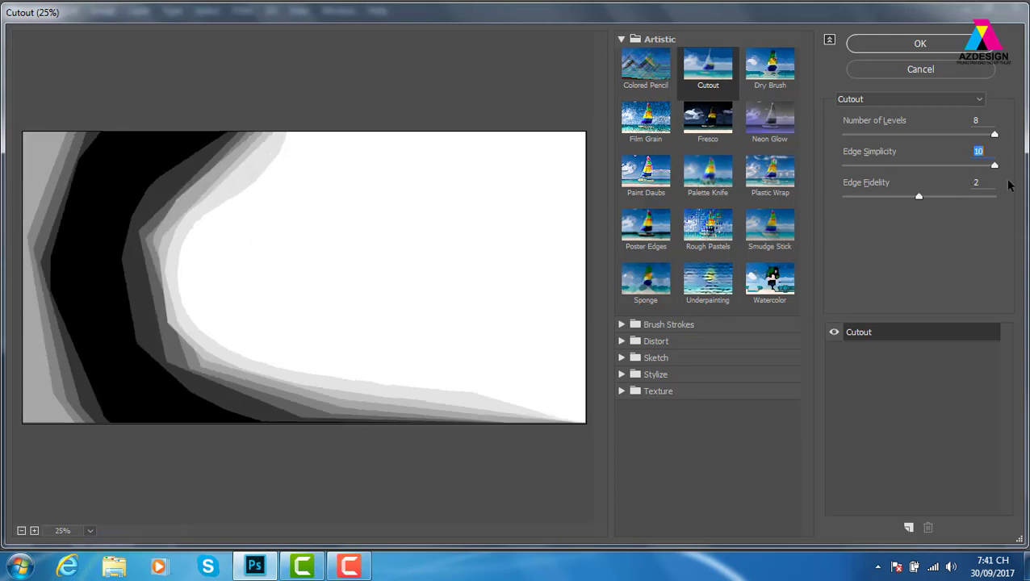
{"action": "left_click", "coordinate": [929, 46]}
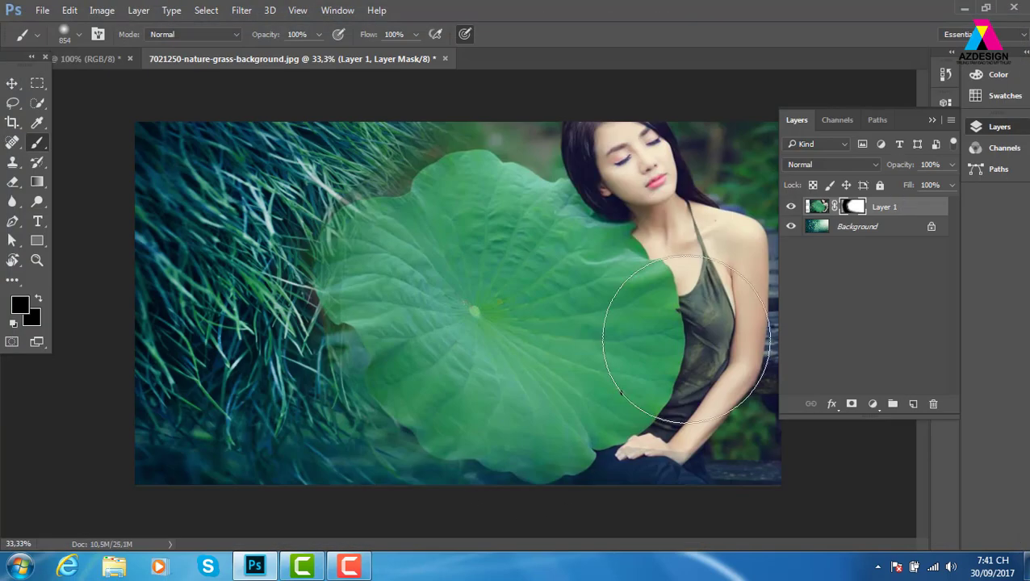
Fill the Background layer with black to inspect the leaf edge, then undo the fill
{"action": "left_click", "coordinate": [893, 227]}
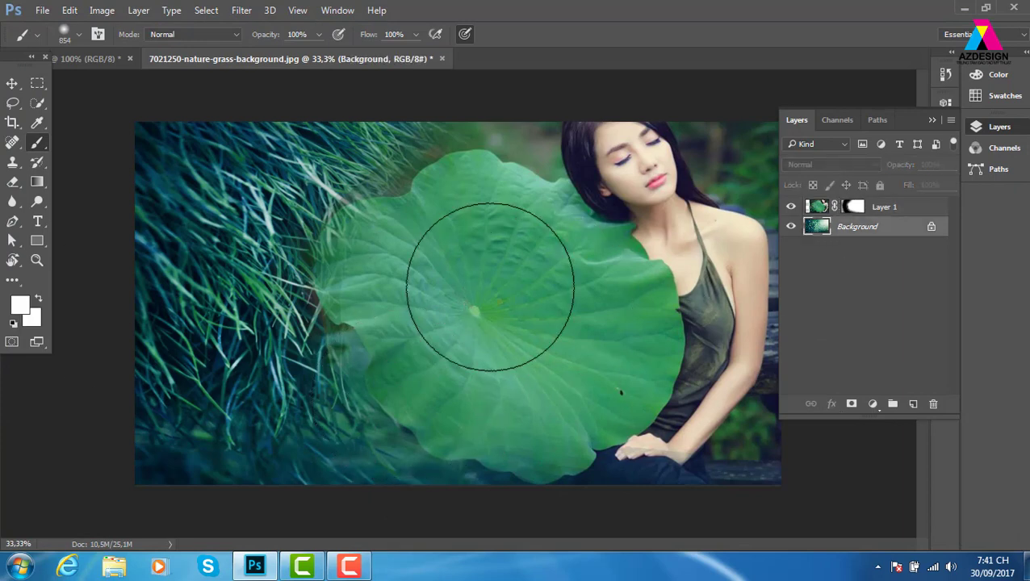
{"action": "left_click", "coordinate": [20, 306]}
{"action": "left_click", "coordinate": [523, 310]}
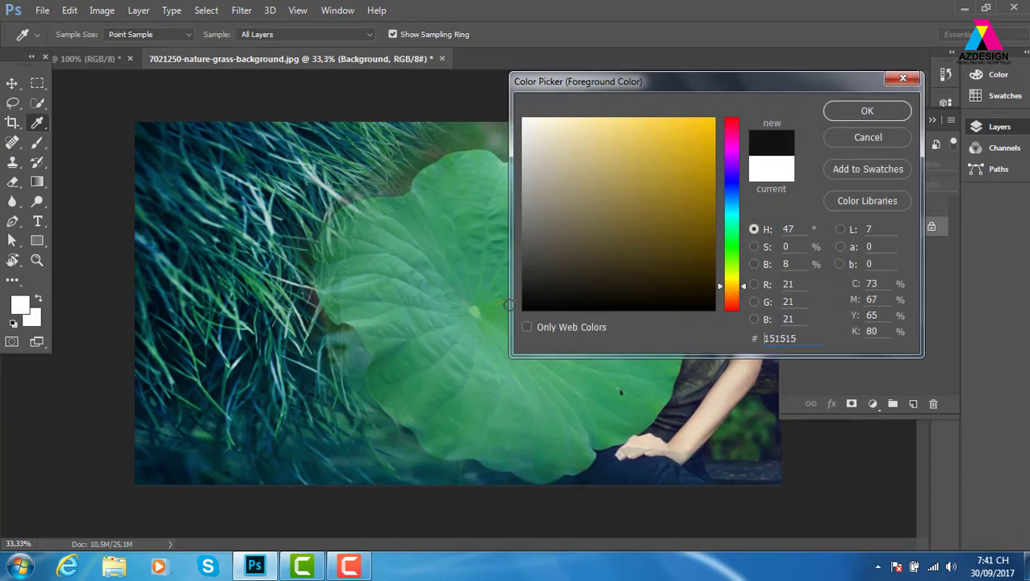
{"action": "left_click", "coordinate": [880, 113]}
{"action": "key", "text": "alt+BackSpace"}
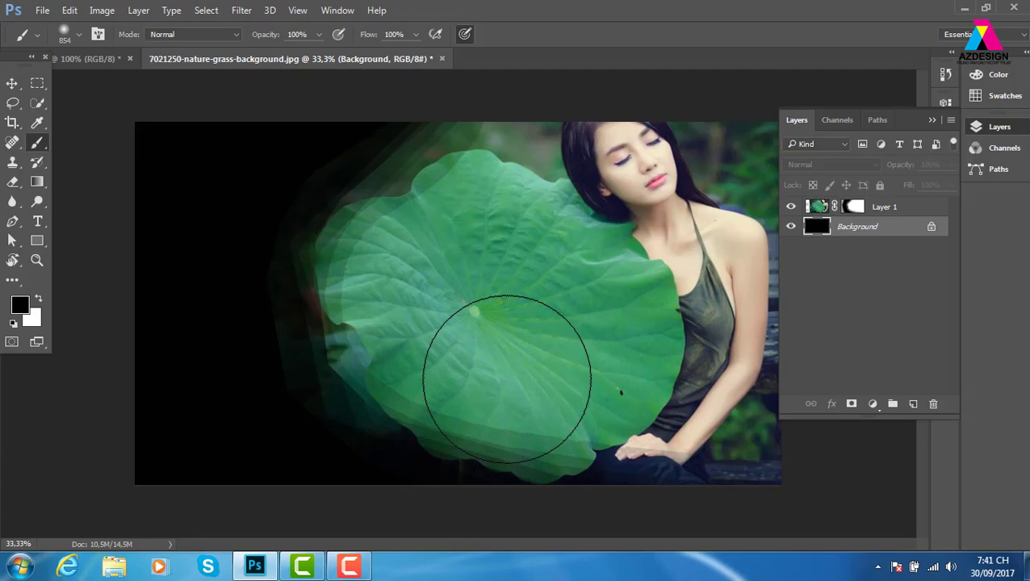
{"action": "key", "text": "ctrl+z"}
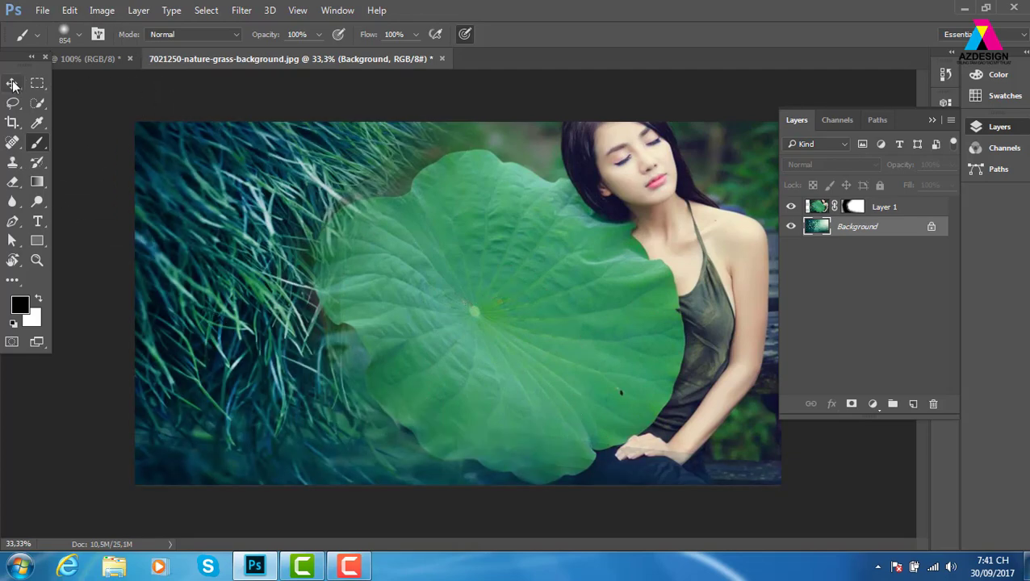
{"action": "left_click", "coordinate": [12, 83]}
Select Layer 1 from the canvas and duplicate it with Ctrl+J
{"action": "right_click", "coordinate": [675, 178]}
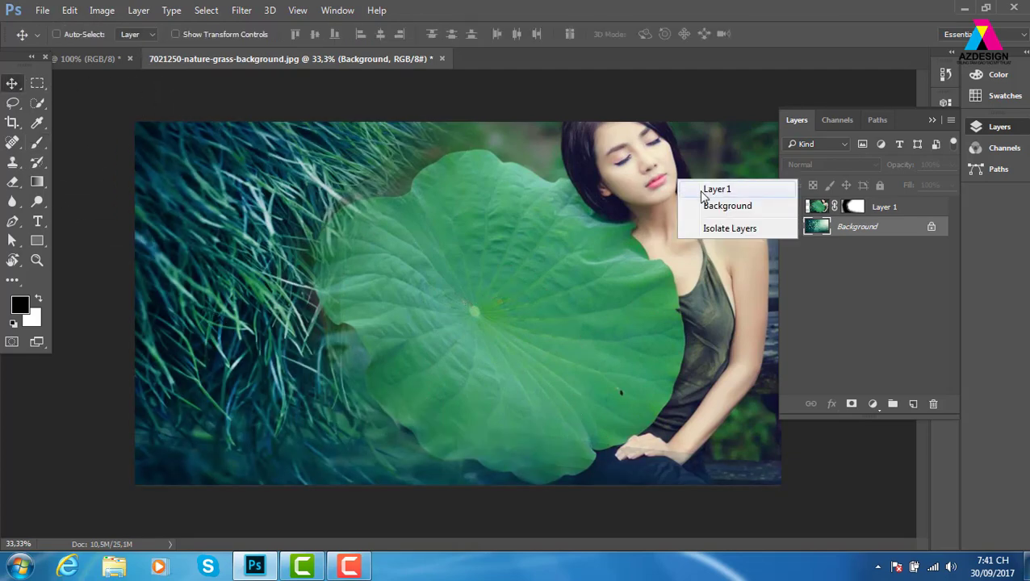
{"action": "left_click", "coordinate": [702, 194]}
{"action": "key", "text": "ctrl+j"}
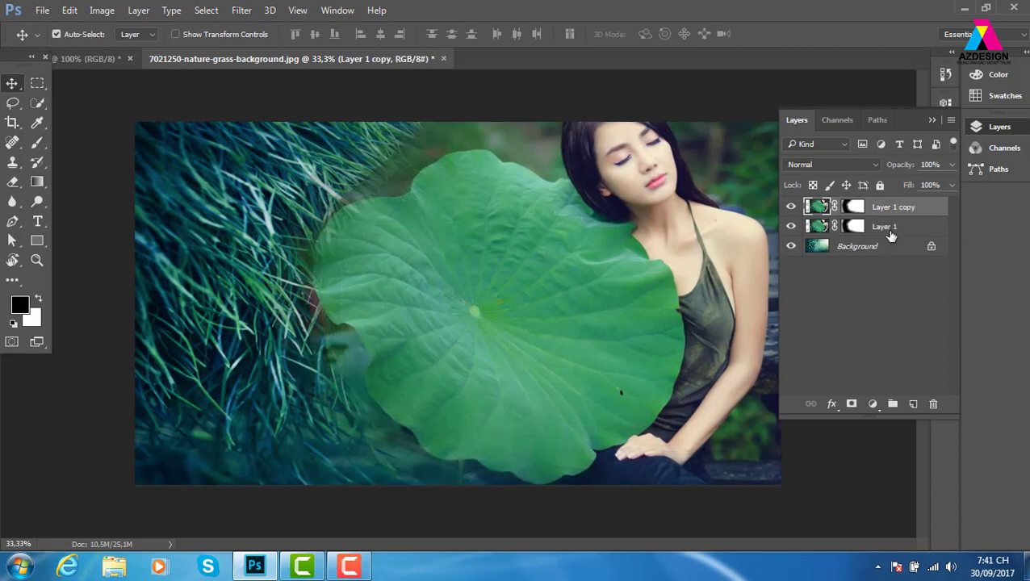
Set the Layer 1 copy to Soft Light blend mode at 51% fill
{"action": "left_click", "coordinate": [865, 165]}
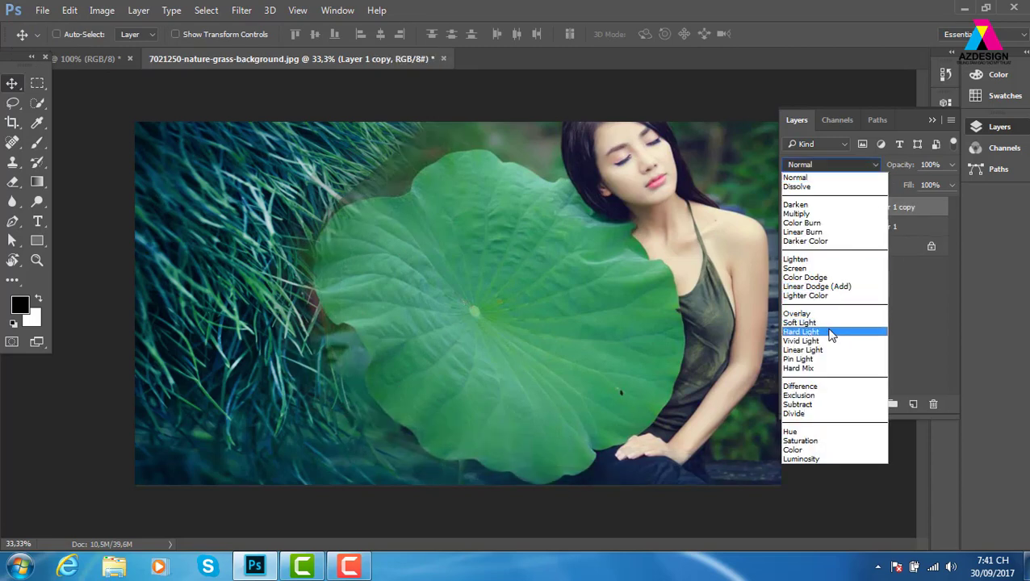
{"action": "left_click", "coordinate": [836, 333]}
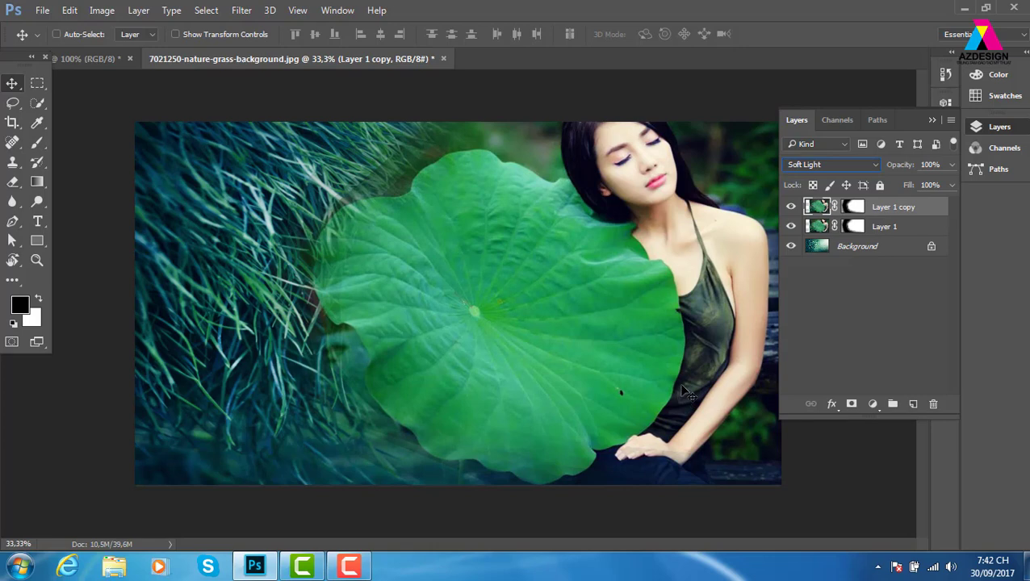
{"action": "left_click", "coordinate": [952, 185]}
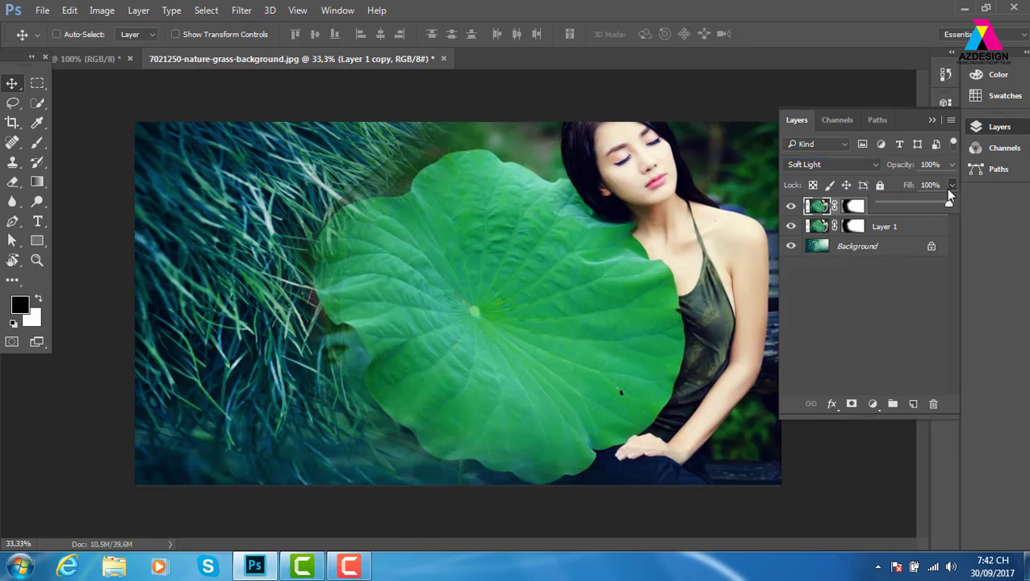
{"action": "left_click_drag", "start_coordinate": [940, 203], "coordinate": [915, 204]}
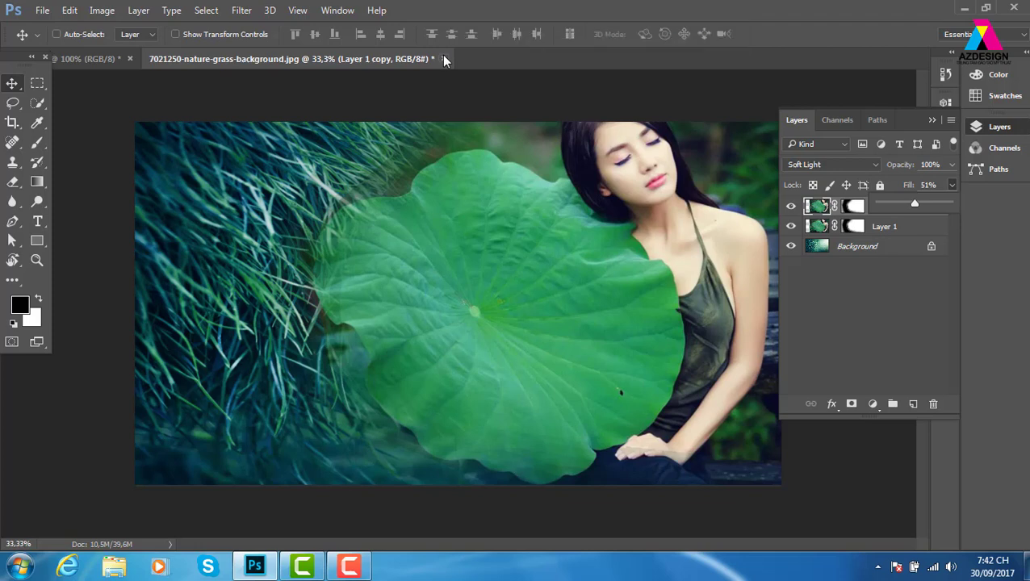
Close the grass image without saving and browse to the E:\nike\psdlam folder
{"action": "left_click", "coordinate": [444, 59]}
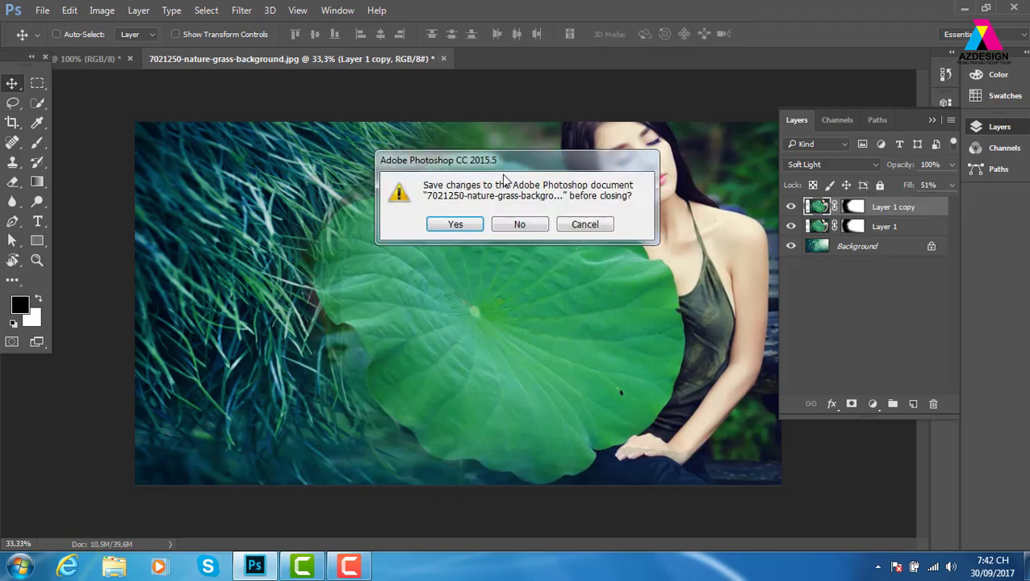
{"action": "left_click", "coordinate": [541, 226]}
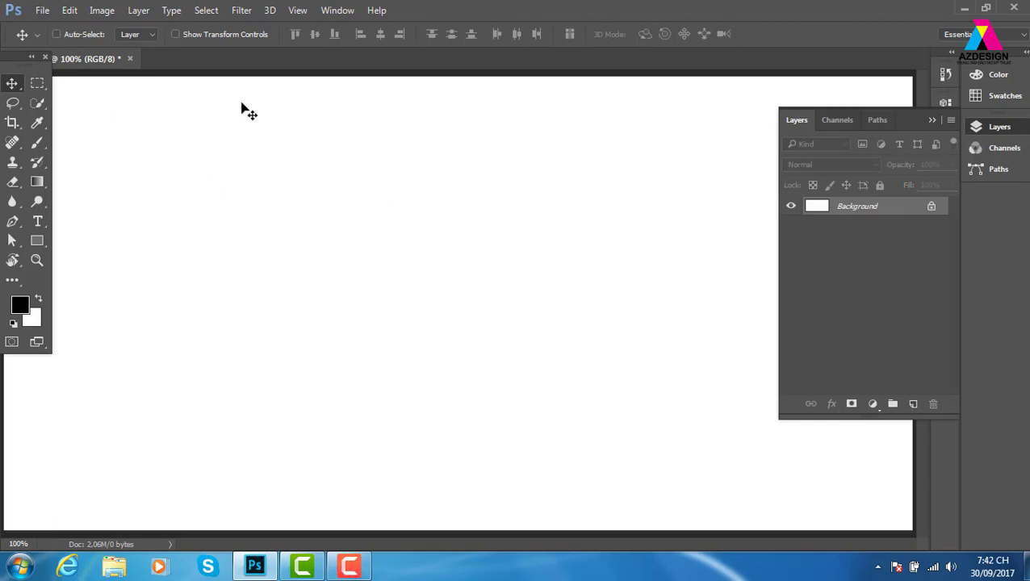
{"action": "key", "text": "ctrl+o"}
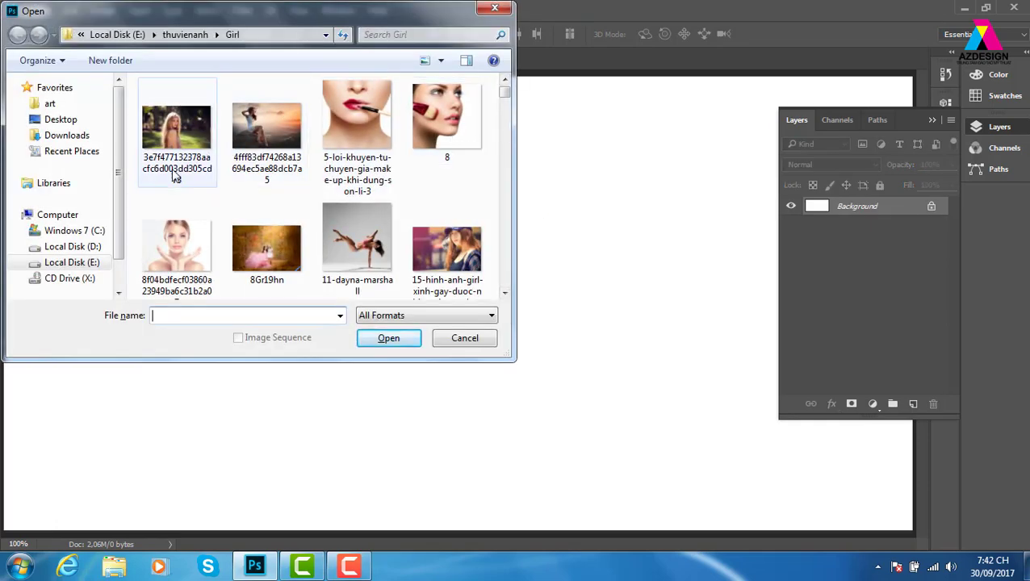
{"action": "left_click", "coordinate": [99, 248]}
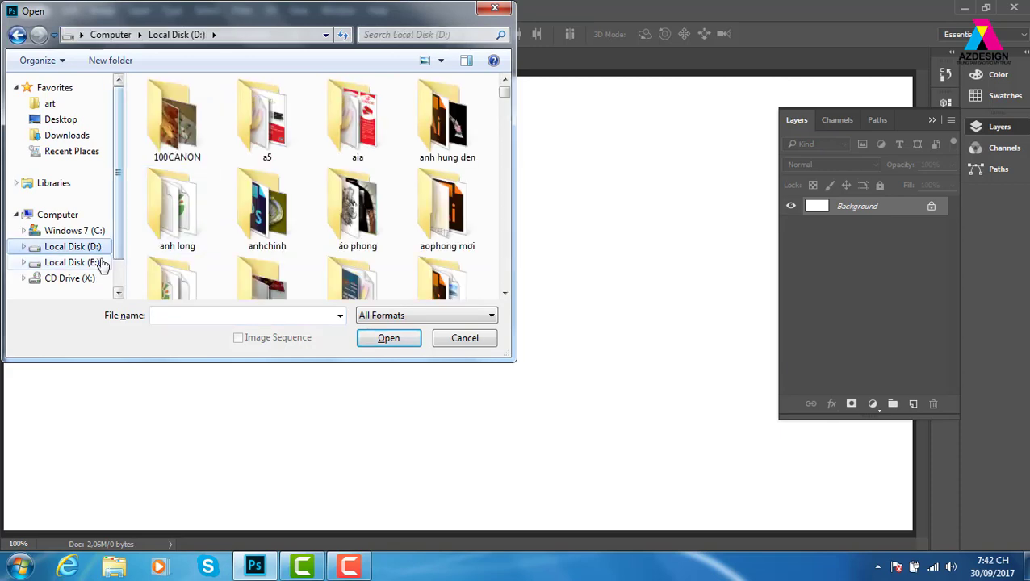
{"action": "left_click", "coordinate": [98, 262]}
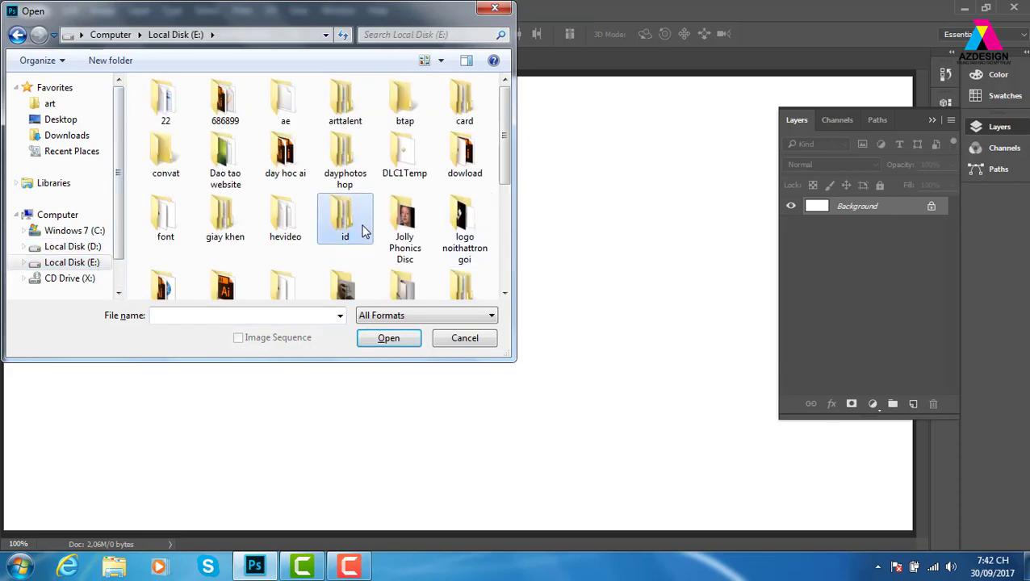
{"action": "scroll", "coordinate": [363, 233], "scroll_direction": "down", "scroll_amount": 5}
{"action": "double_click", "coordinate": [405, 101]}
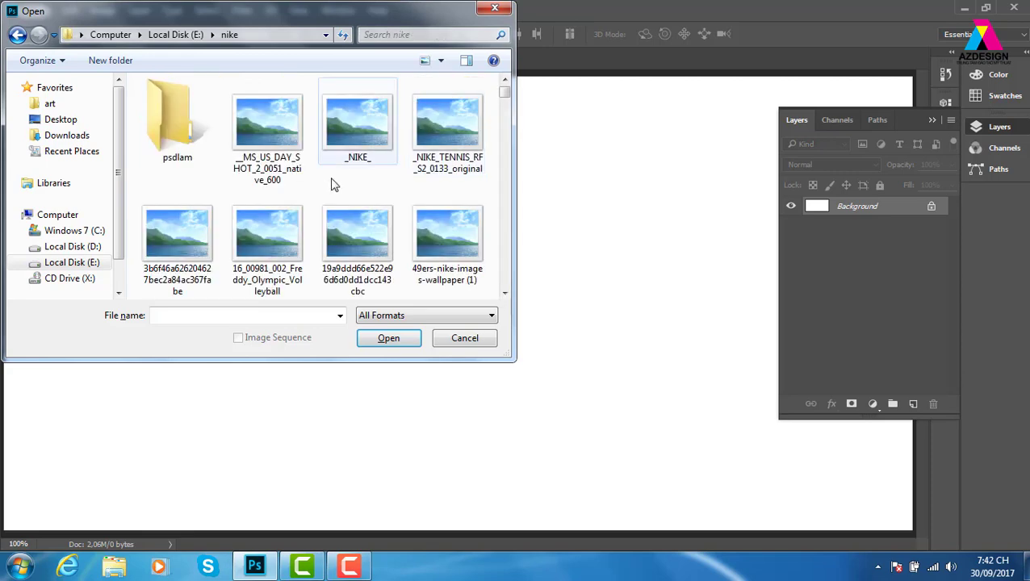
{"action": "double_click", "coordinate": [198, 141]}
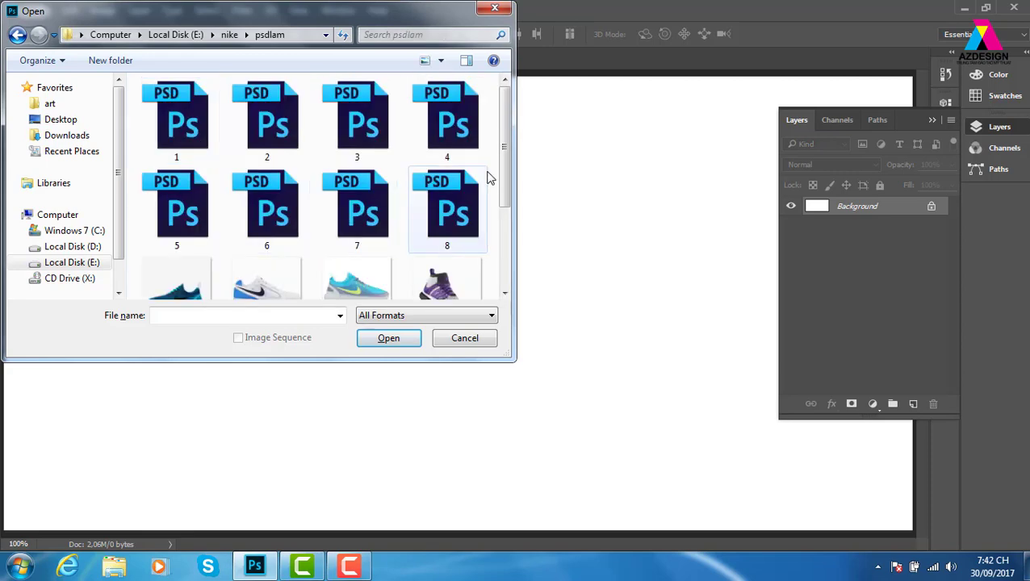
Open the dancer file 8.psd by mistake twice, closing it each time
{"action": "left_click", "coordinate": [289, 224]}
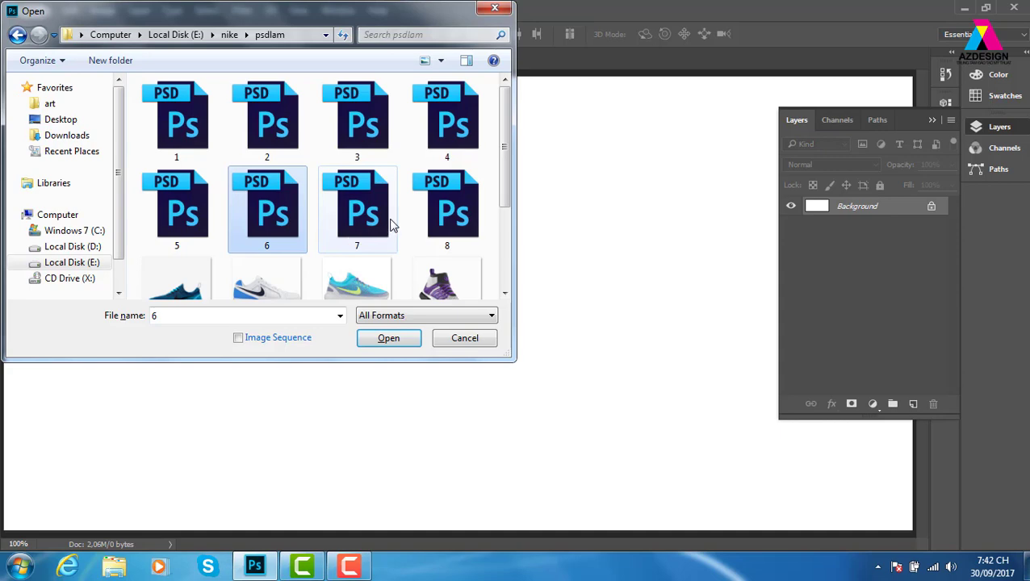
{"action": "left_click", "coordinate": [452, 223]}
{"action": "left_click", "coordinate": [389, 338]}
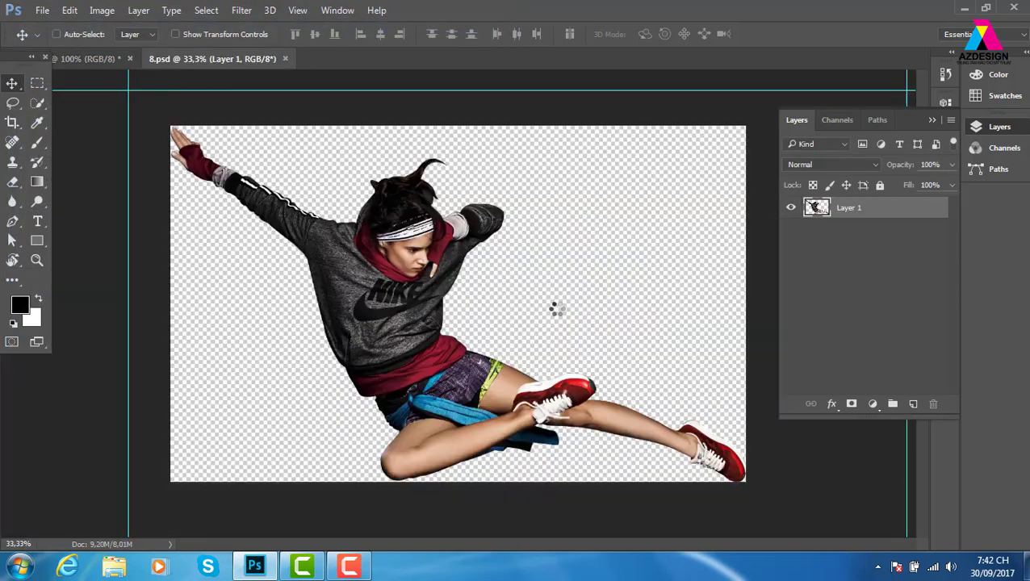
{"action": "left_click", "coordinate": [285, 58]}
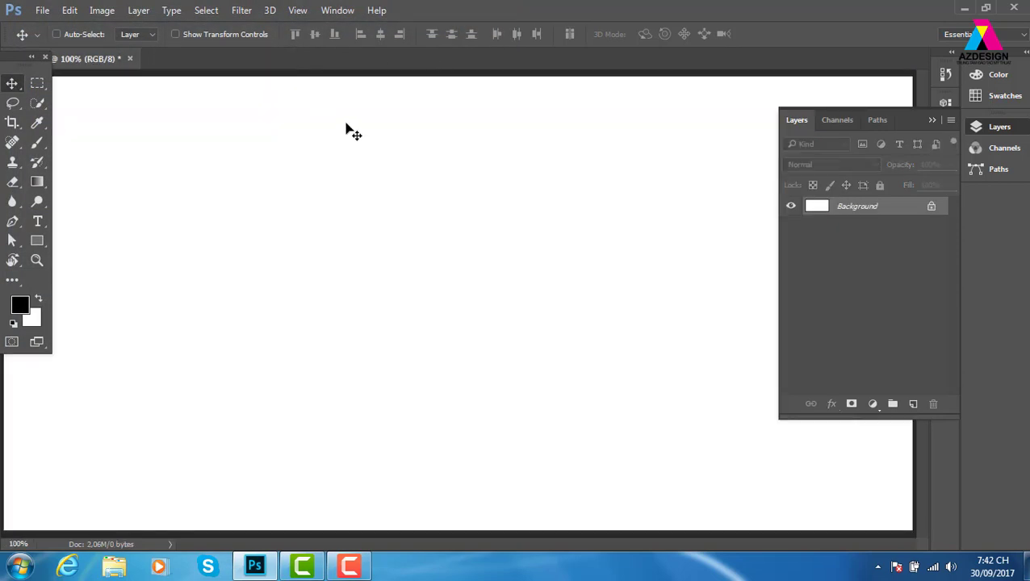
{"action": "key", "text": "ctrl+o"}
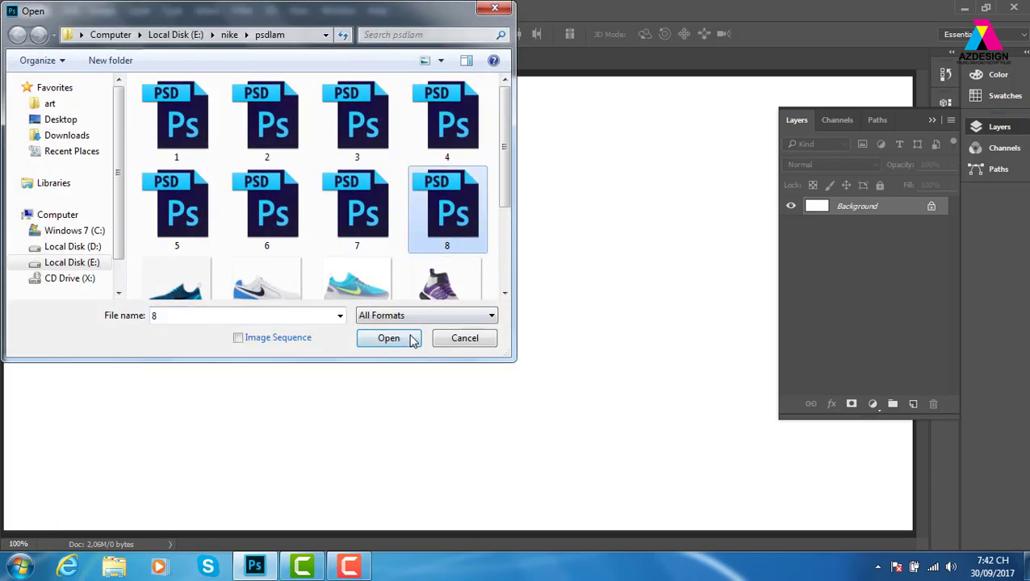
{"action": "left_click", "coordinate": [408, 339]}
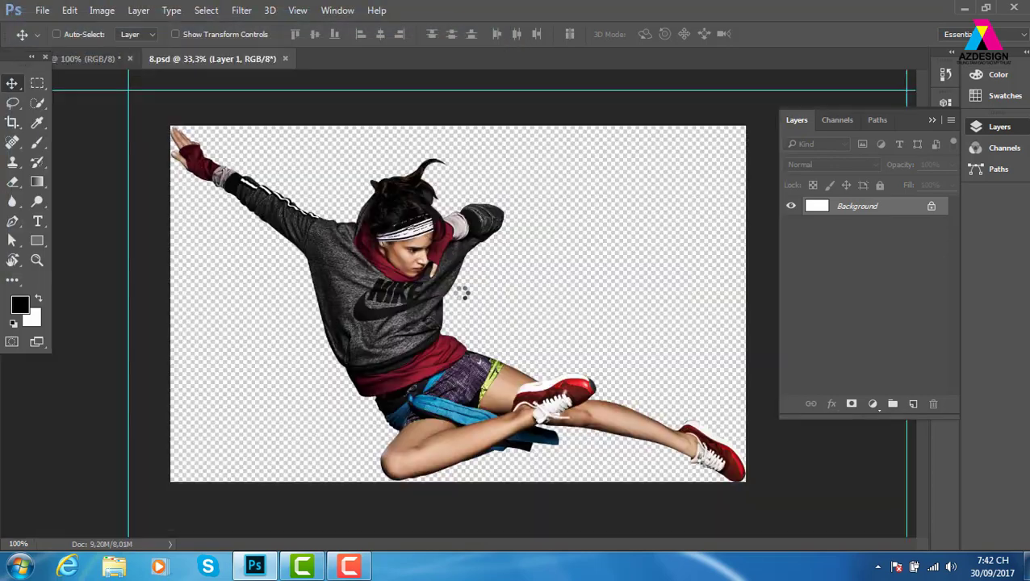
{"action": "left_click", "coordinate": [284, 57]}
Open the footballer cutout 7.psd from psdlam
{"action": "key", "text": "ctrl+o"}
{"action": "left_click", "coordinate": [367, 228]}
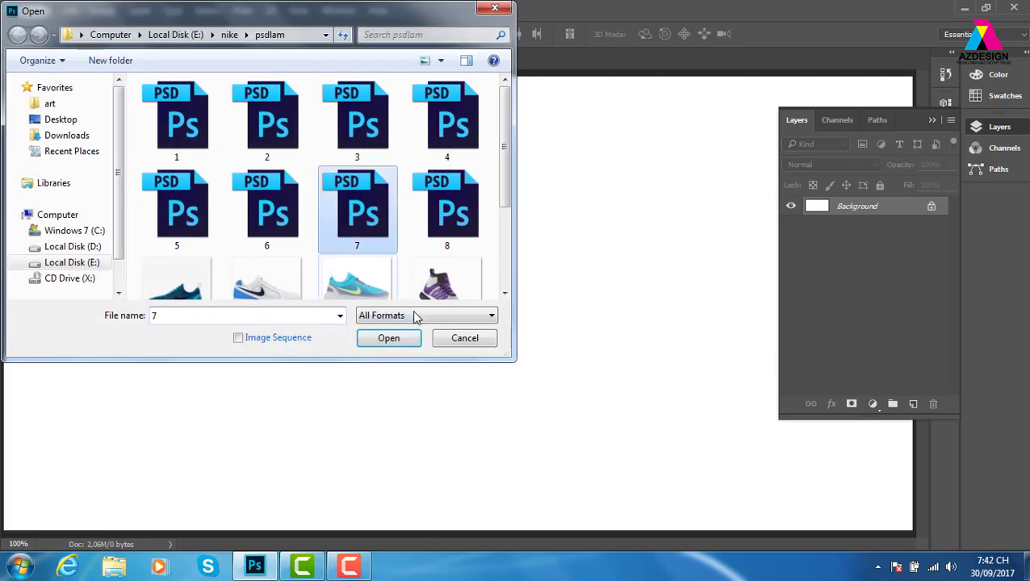
{"action": "left_click", "coordinate": [409, 339]}
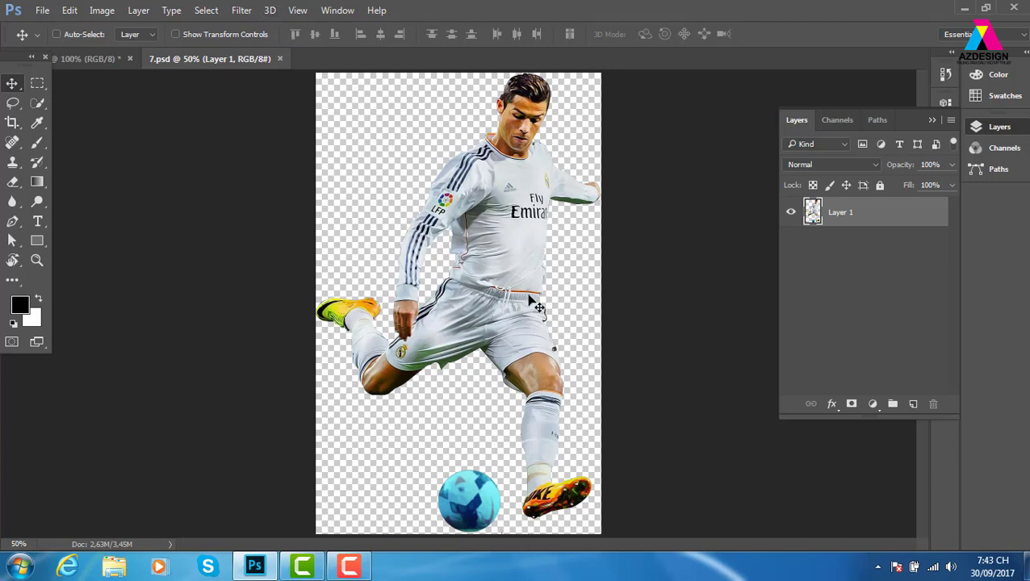
Create a new document 600 px wide by 1200 px tall (Untitled-2)
{"action": "key", "text": "ctrl+a"}
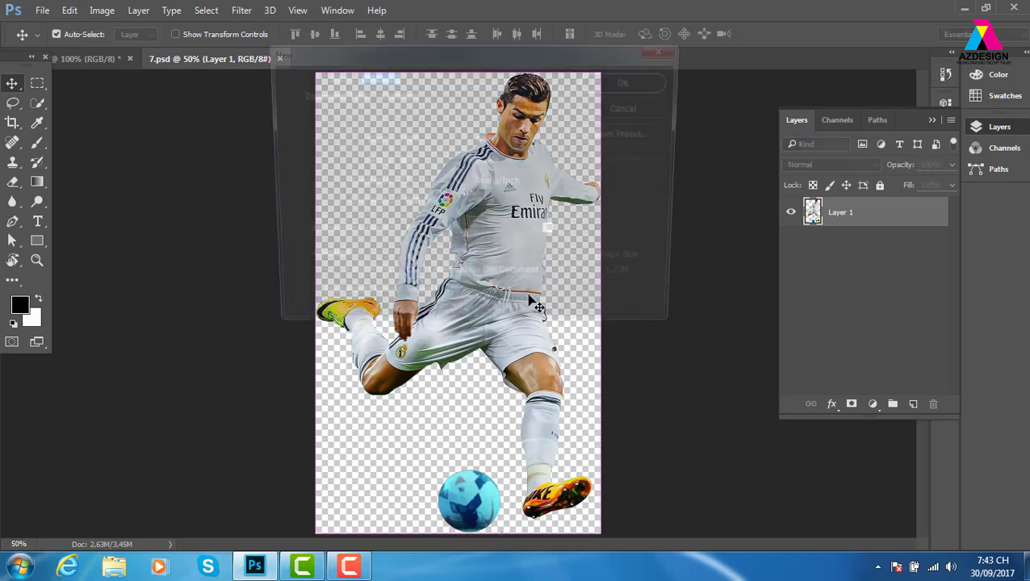
{"action": "key", "text": "ctrl+n"}
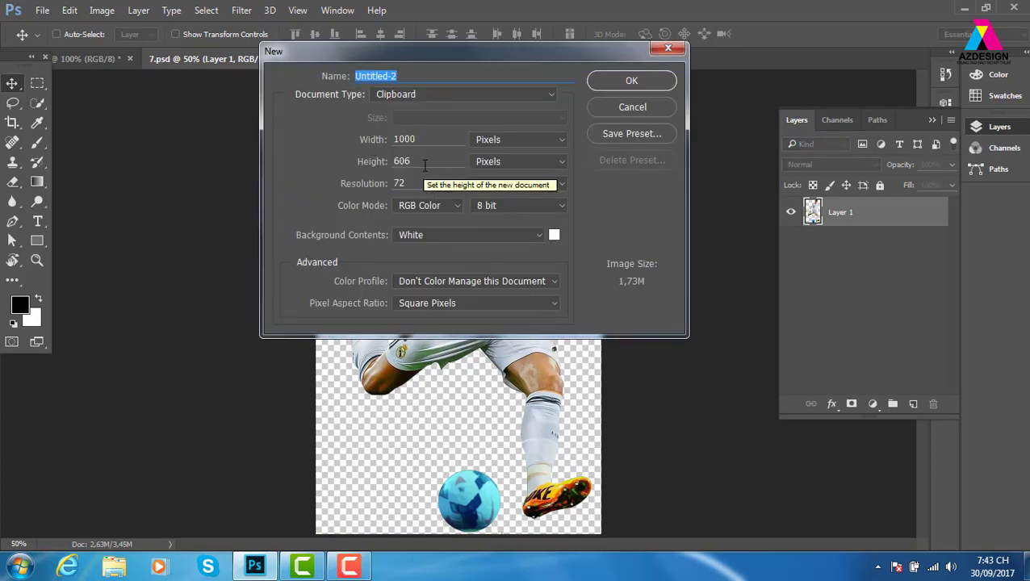
{"action": "left_click", "coordinate": [382, 147]}
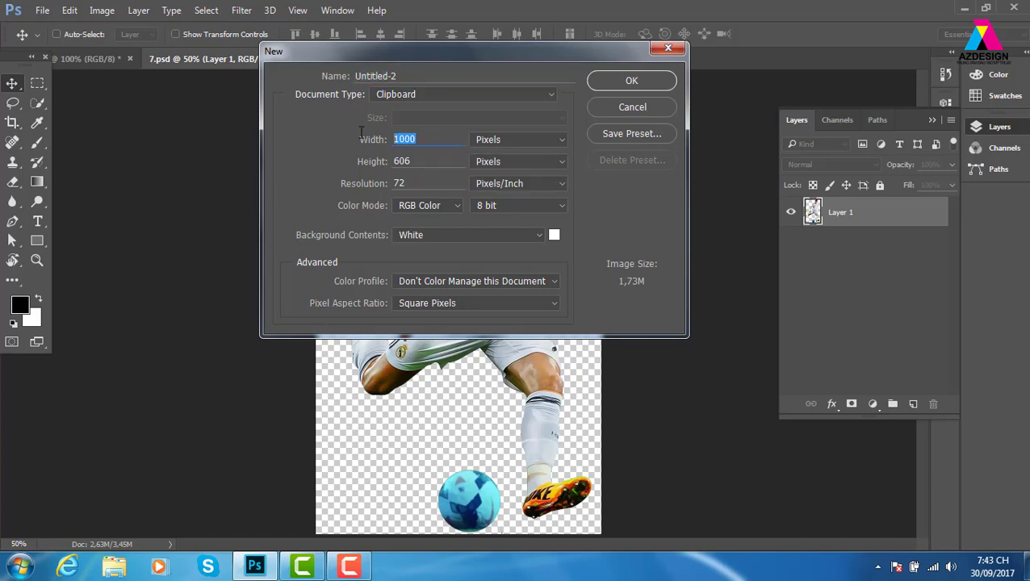
{"action": "type", "text": "600"}
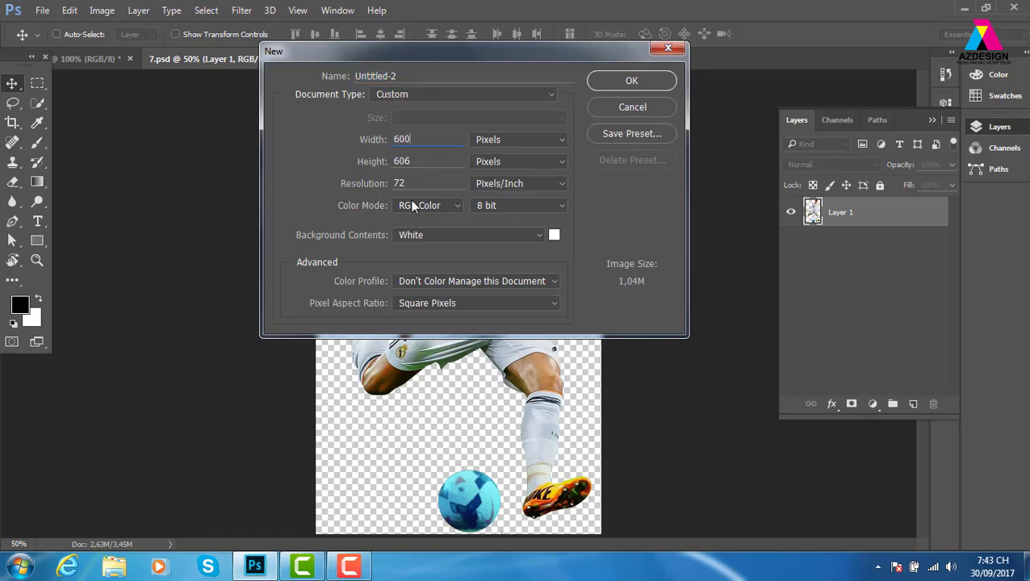
{"action": "left_click", "coordinate": [386, 159]}
{"action": "type", "text": "12"}
{"action": "type", "text": "00"}
{"action": "left_click", "coordinate": [632, 82]}
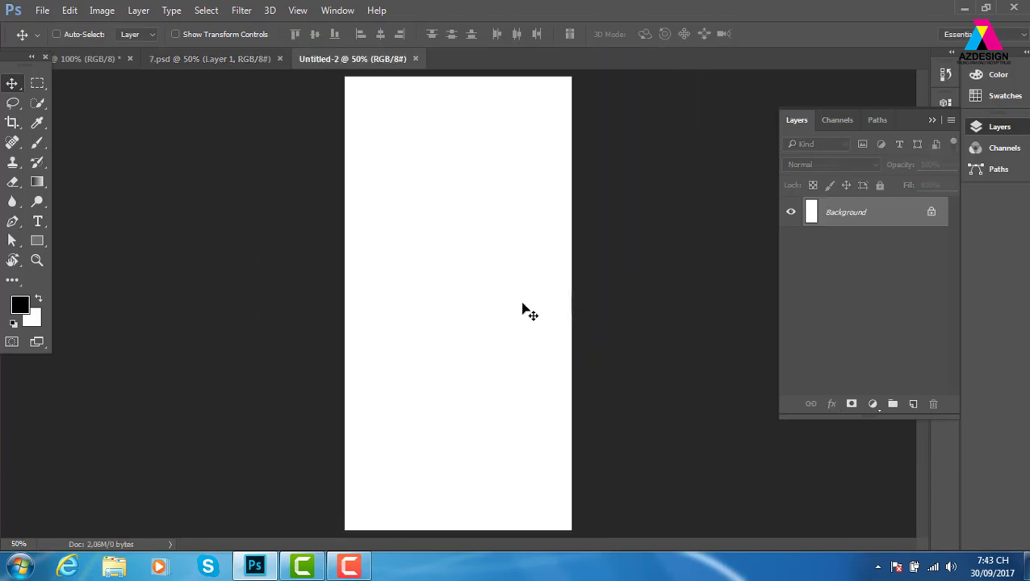
Open the Waterdrop-Into-Water photo from E:\thuvienanh\nước
{"action": "key", "text": "g"}
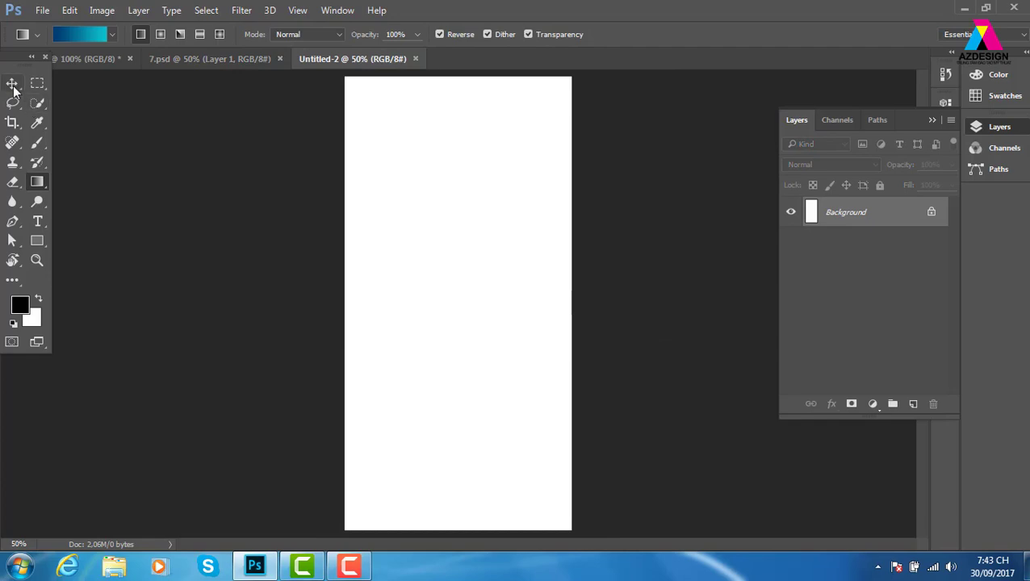
{"action": "left_click", "coordinate": [12, 85]}
{"action": "key", "text": "ctrl+o"}
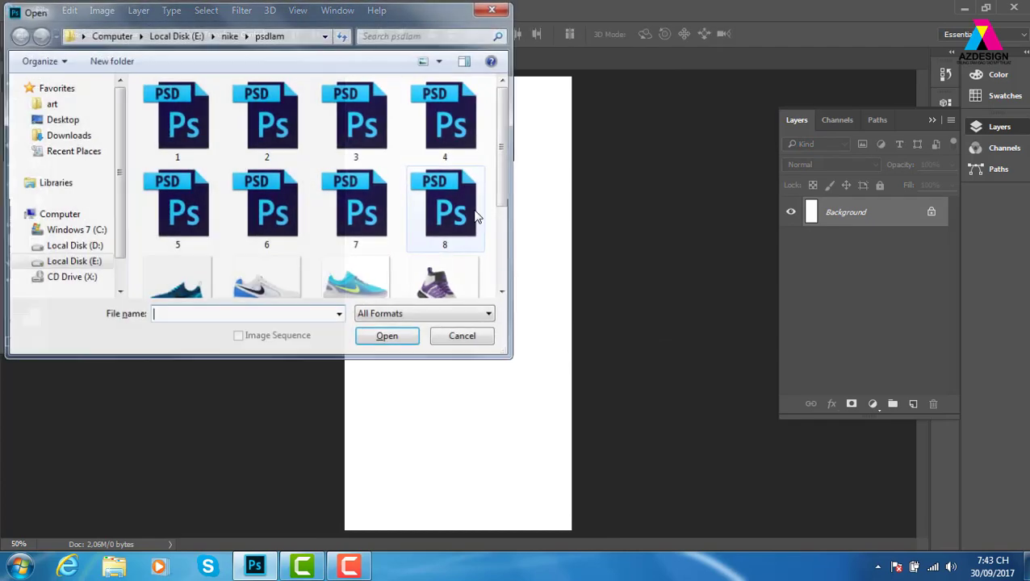
{"action": "left_click", "coordinate": [86, 266]}
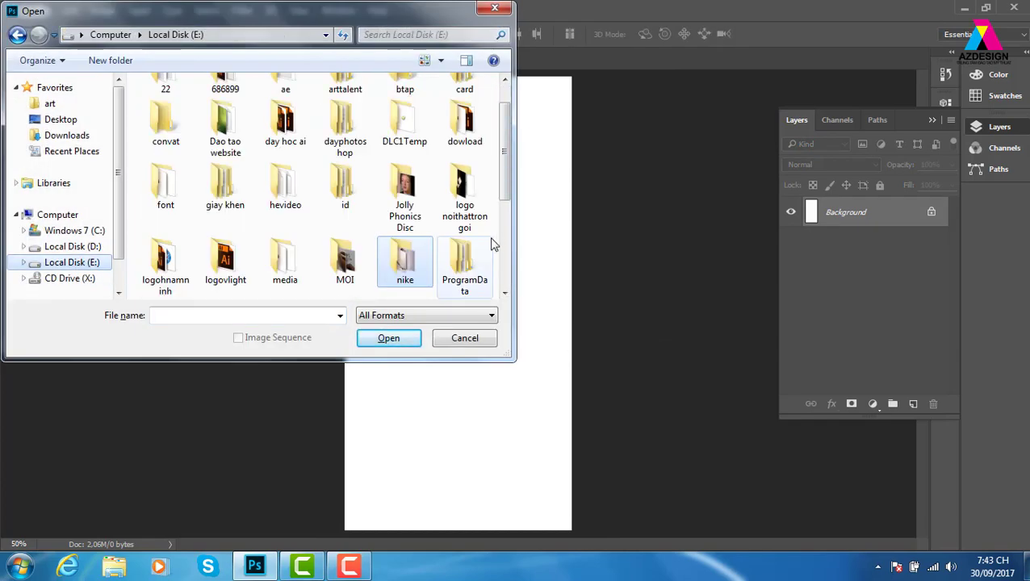
{"action": "left_click_drag", "start_coordinate": [509, 187], "coordinate": [507, 246]}
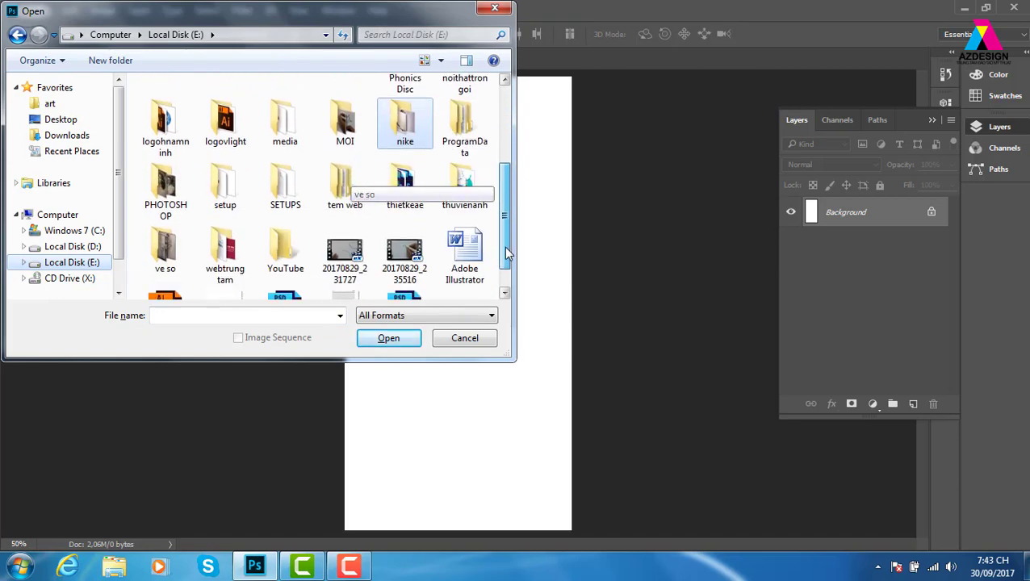
{"action": "double_click", "coordinate": [471, 184]}
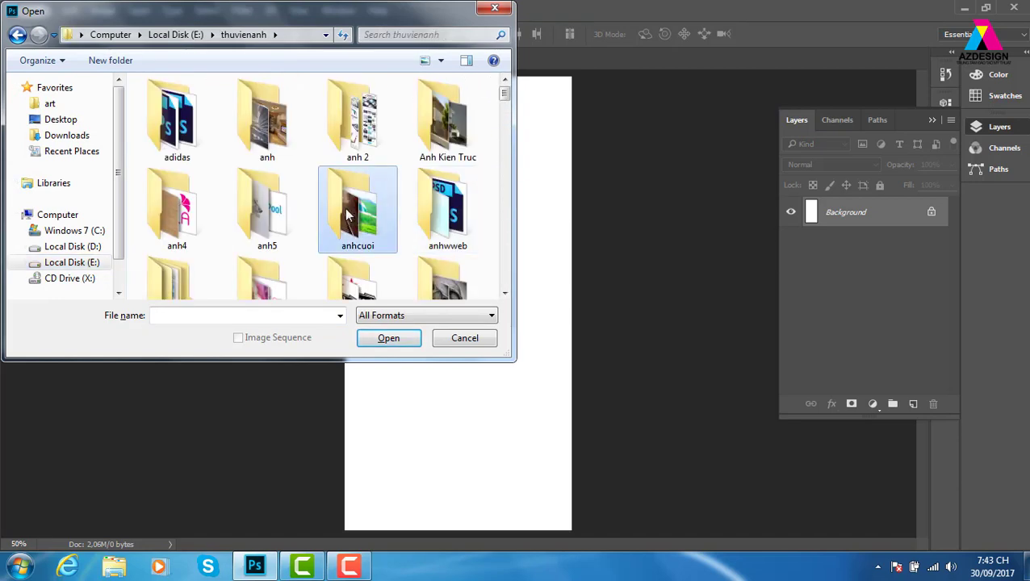
{"action": "scroll", "coordinate": [347, 214], "scroll_direction": "down", "scroll_amount": 5}
{"action": "double_click", "coordinate": [440, 117]}
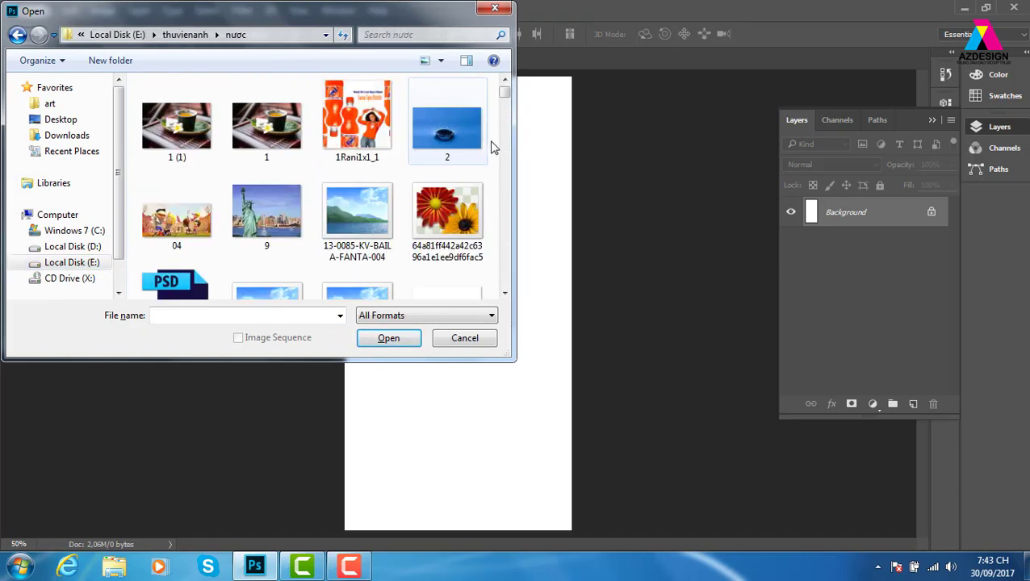
{"action": "left_click_drag", "start_coordinate": [510, 97], "coordinate": [502, 276]}
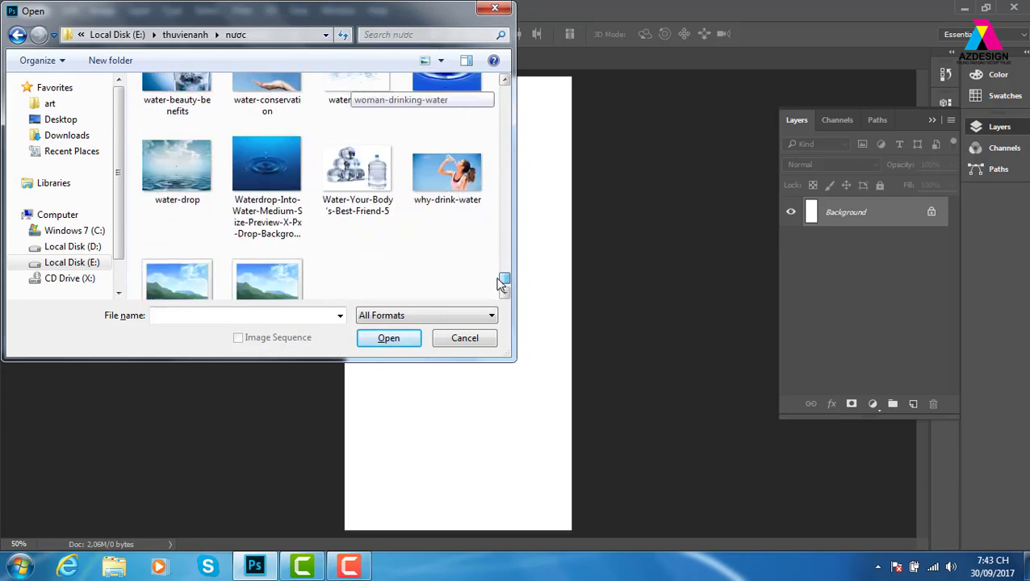
{"action": "left_click", "coordinate": [288, 187]}
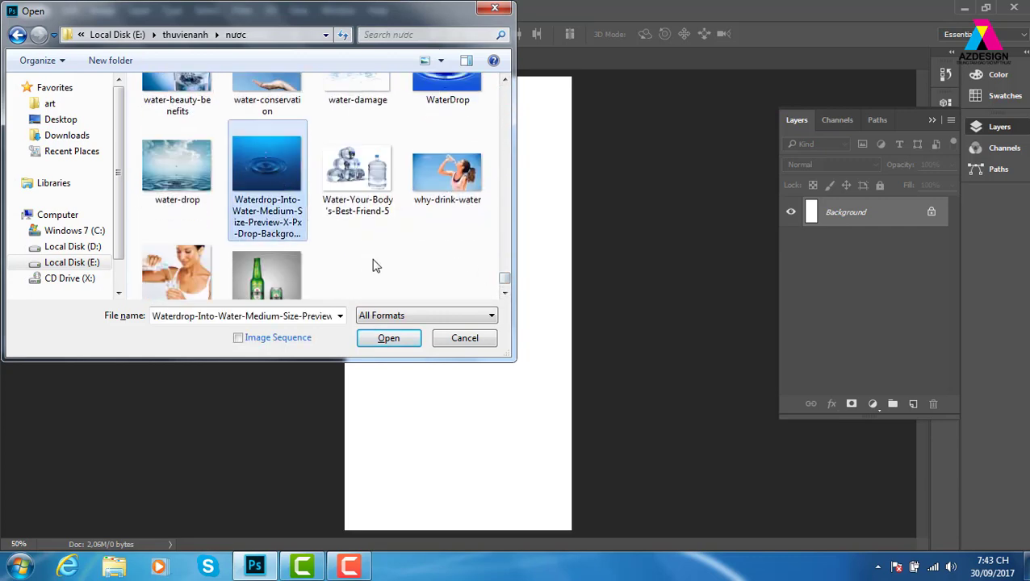
{"action": "left_click", "coordinate": [404, 340]}
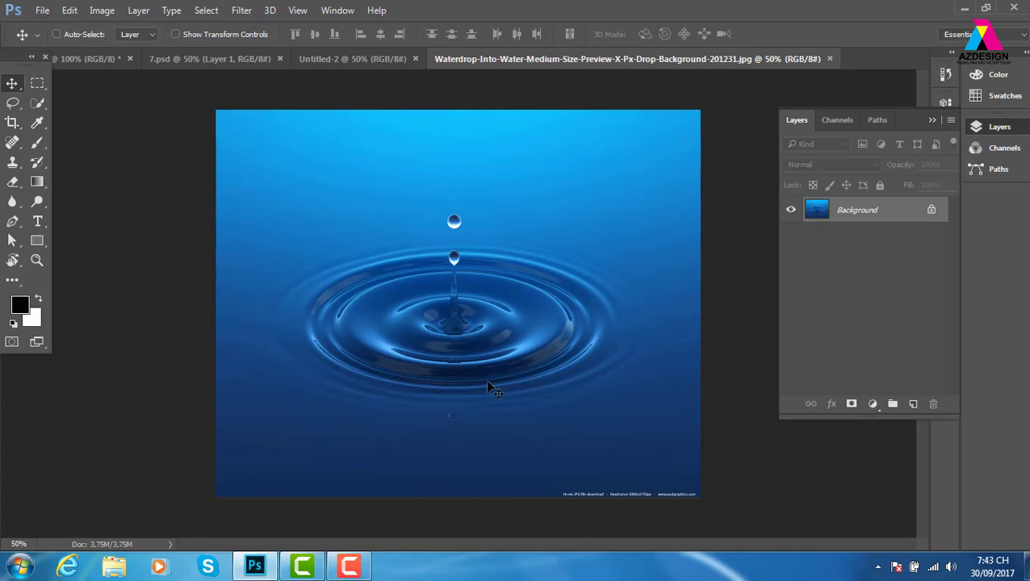
Copy the water-drop photo into Untitled-2 and shift it slightly down
{"action": "key", "text": "ctrl+a"}
{"action": "key", "text": "ctrl+w"}
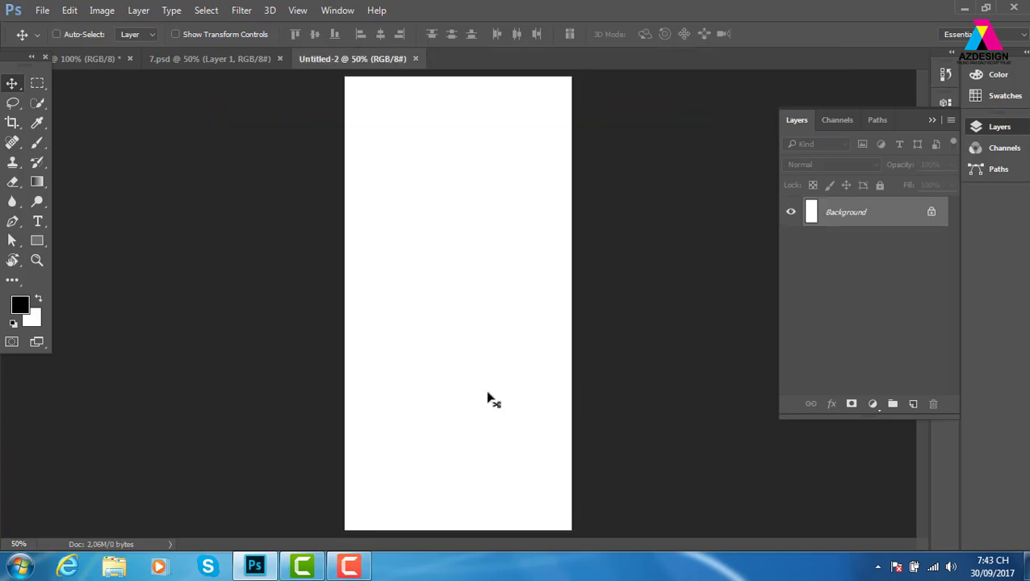
{"action": "key", "text": "ctrl+v"}
{"action": "mouse_move", "coordinate": [481, 375]}
{"action": "left_mouse_down"}
{"action": "mouse_move", "coordinate": [420, 412]}
{"action": "mouse_move", "coordinate": [478, 392]}
{"action": "left_mouse_up"}
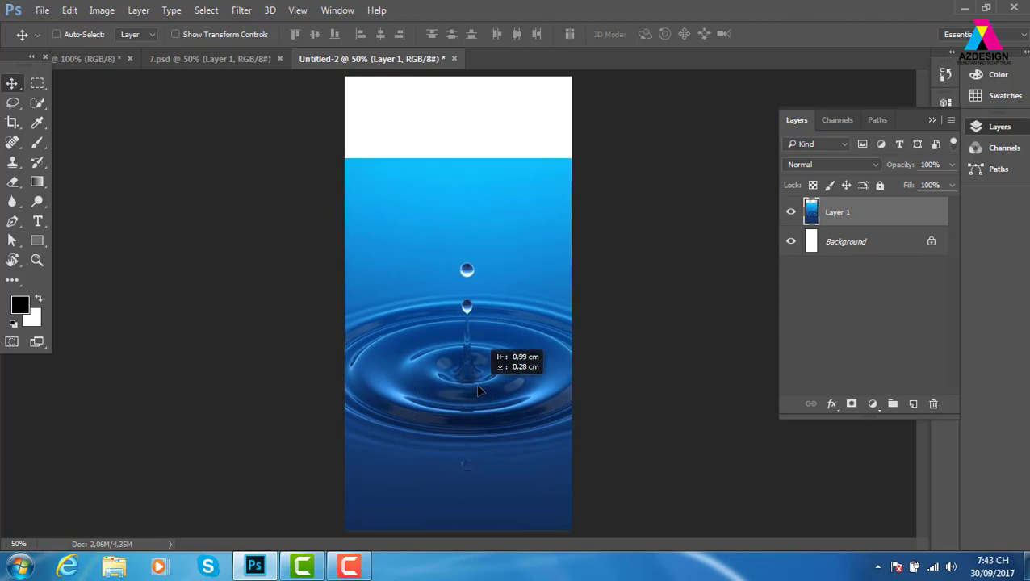
{"action": "key", "text": "ctrl+minus"}
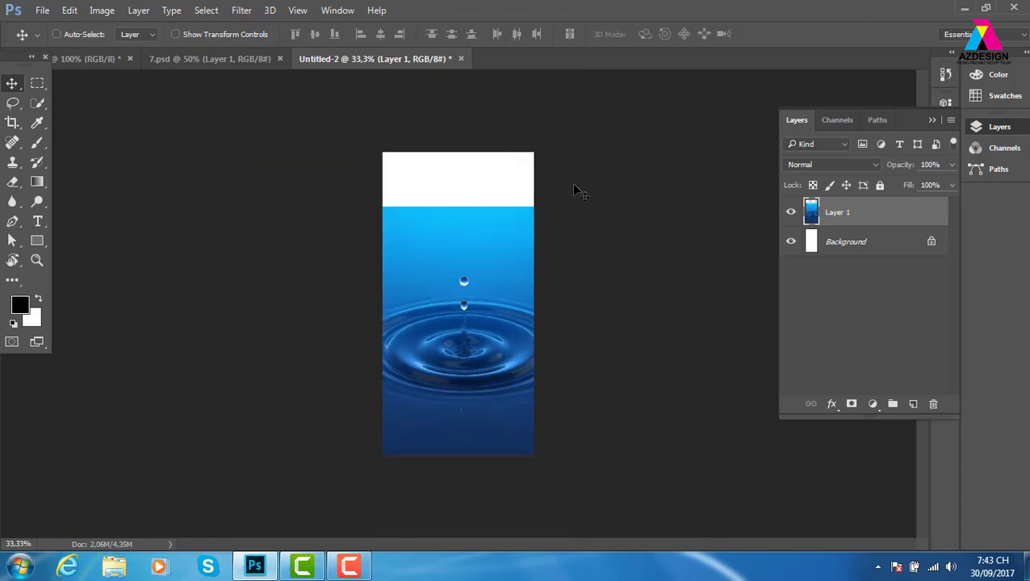
Content-aware fill the white strip at the canvas top with blue, then deselect
{"action": "key", "text": "m"}
{"action": "left_click_drag", "start_coordinate": [383, 152], "coordinate": [575, 226]}
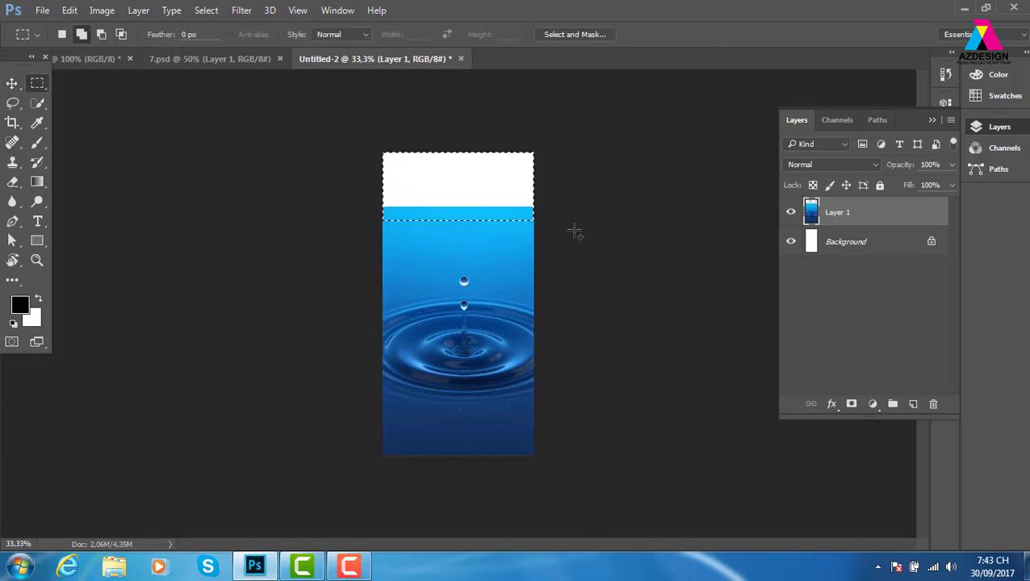
{"action": "key", "text": "shift+F5"}
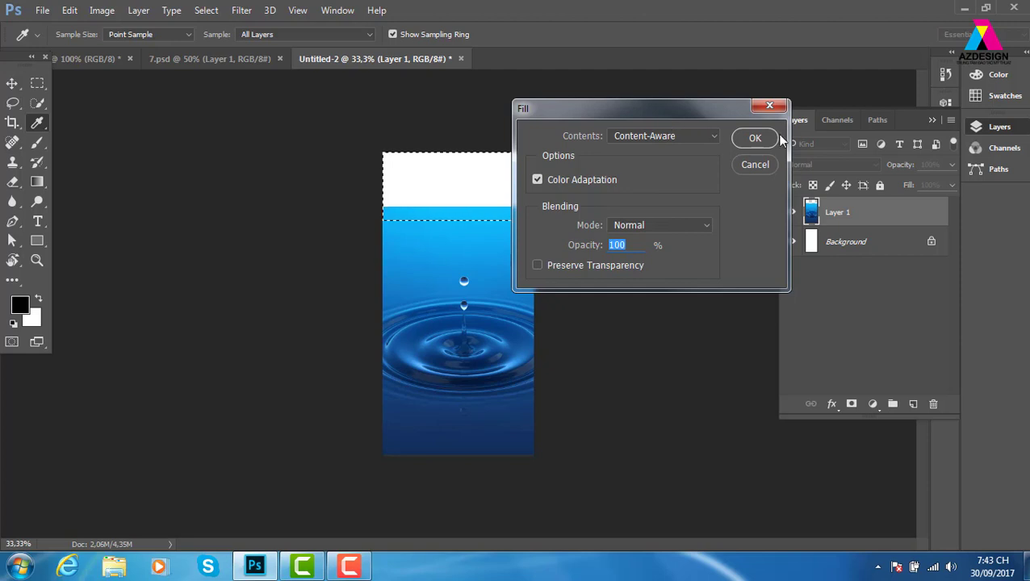
{"action": "left_click", "coordinate": [759, 139]}
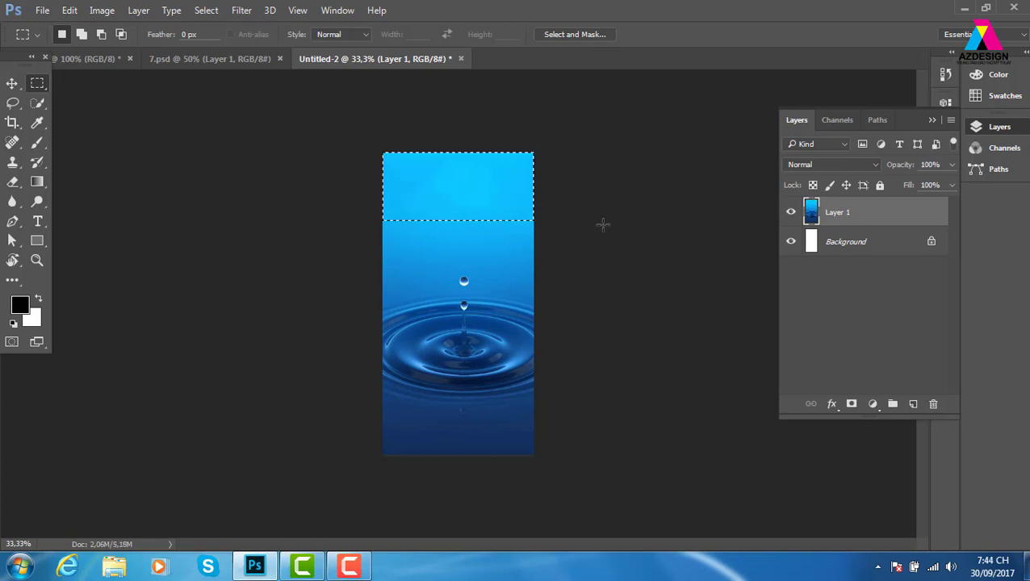
{"action": "key", "text": "v"}
{"action": "key", "text": "ctrl+d"}
Drag the footballer into the poster and scale him to about 60%, ball on the ripples
{"action": "left_click", "coordinate": [234, 61]}
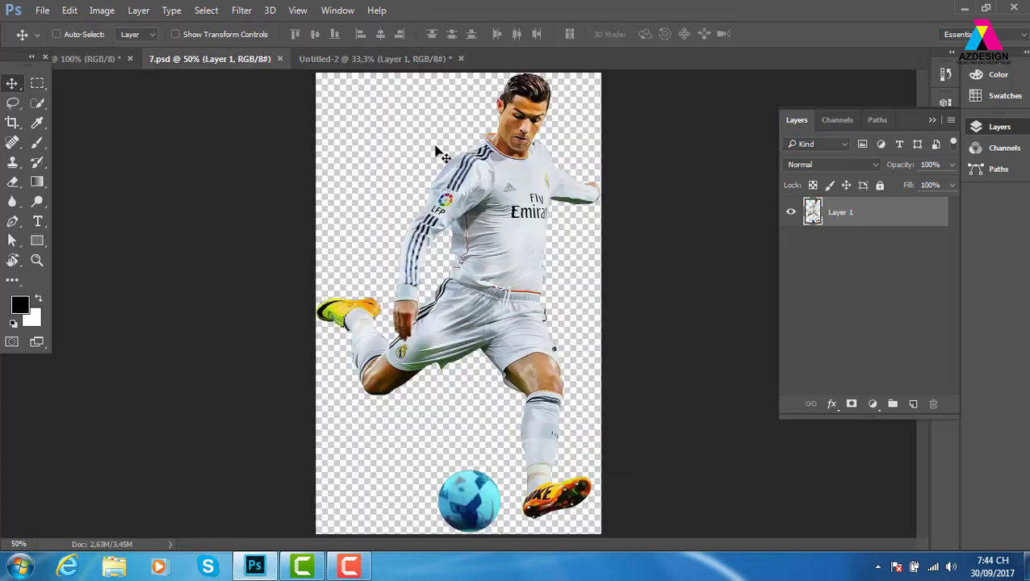
{"action": "right_click", "coordinate": [504, 192]}
{"action": "left_click", "coordinate": [506, 202]}
{"action": "mouse_move", "coordinate": [492, 214]}
{"action": "left_mouse_down"}
{"action": "mouse_move", "coordinate": [425, 79]}
{"action": "mouse_move", "coordinate": [493, 319]}
{"action": "mouse_move", "coordinate": [479, 261]}
{"action": "left_mouse_up"}
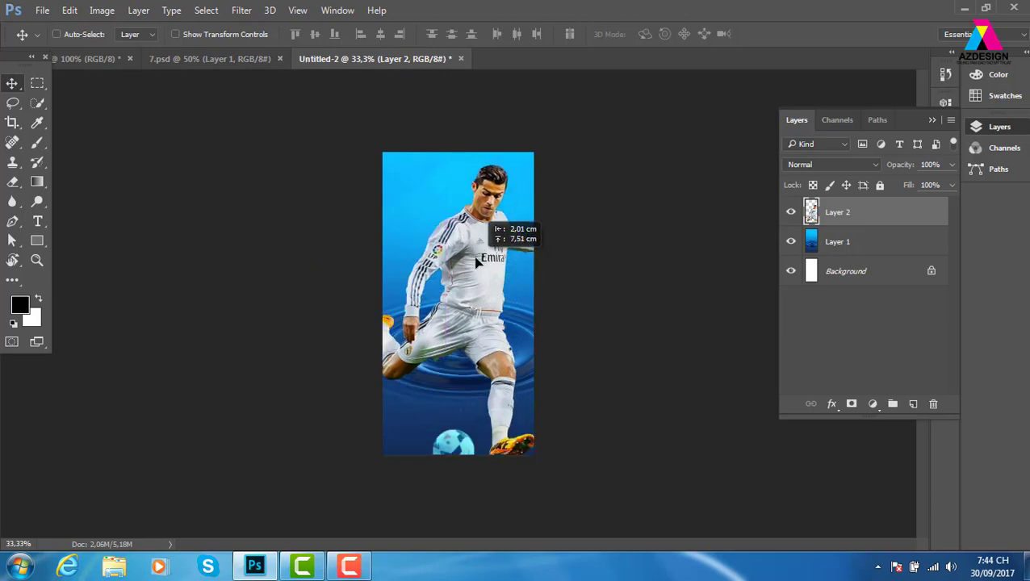
{"action": "key", "text": "ctrl+t"}
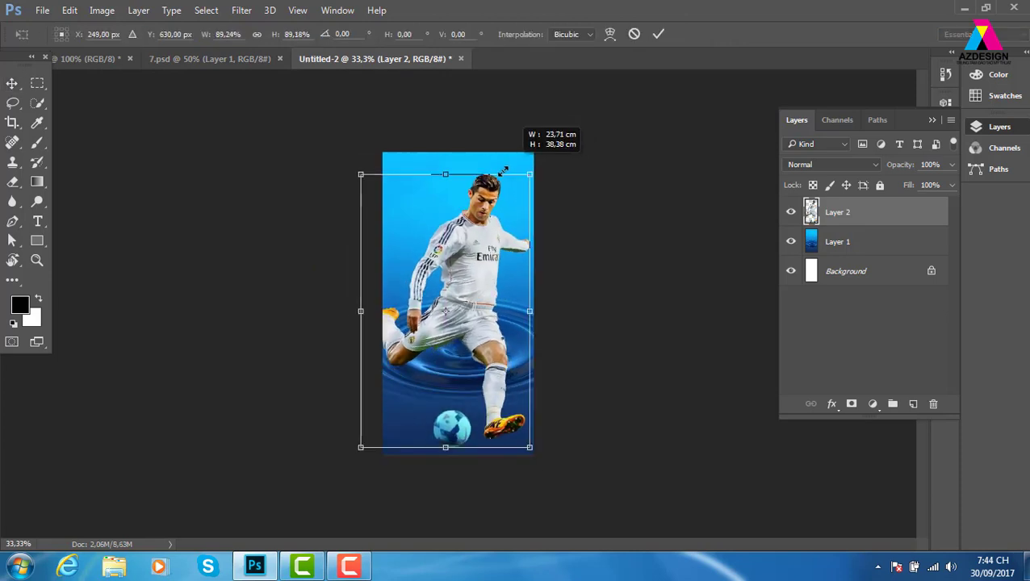
{"action": "left_click_drag", "start_coordinate": [539, 155], "coordinate": [509, 203]}
{"action": "left_click_drag", "start_coordinate": [458, 298], "coordinate": [462, 270]}
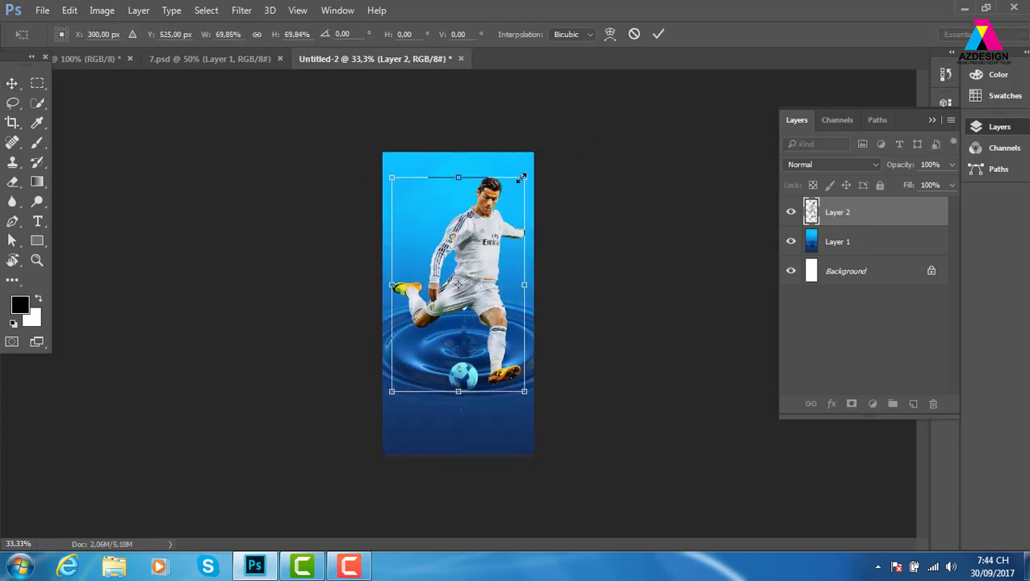
{"action": "left_click_drag", "start_coordinate": [515, 177], "coordinate": [512, 195]}
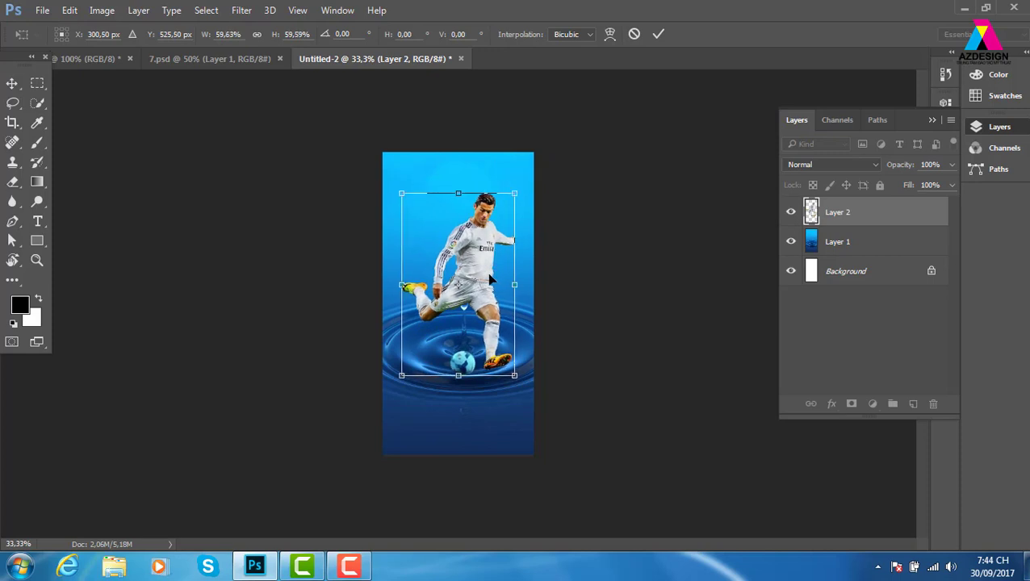
{"action": "left_click_drag", "start_coordinate": [508, 308], "coordinate": [509, 327]}
{"action": "key", "text": "Return"}
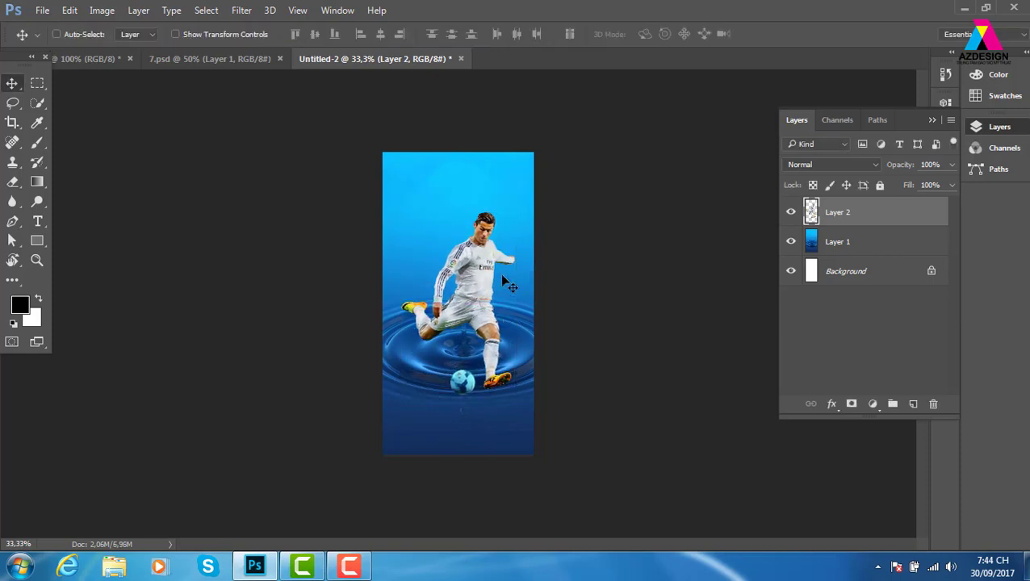
Move the blue background layer down and select the exposed top strip
{"action": "right_click", "coordinate": [500, 194]}
{"action": "left_click", "coordinate": [525, 202]}
{"action": "left_click_drag", "start_coordinate": [510, 214], "coordinate": [511, 246]}
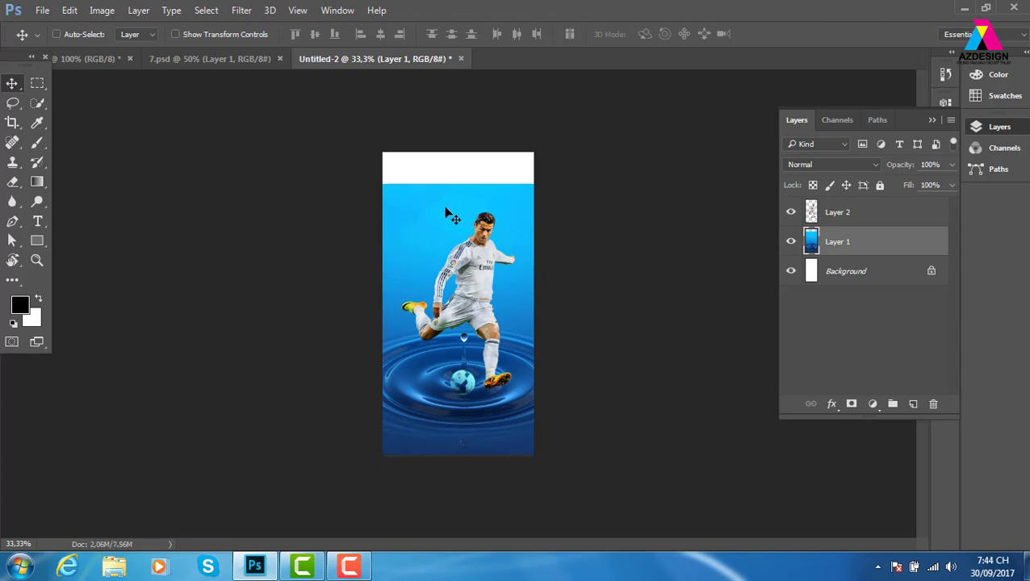
{"action": "key", "text": "m"}
{"action": "left_click_drag", "start_coordinate": [350, 138], "coordinate": [546, 202]}
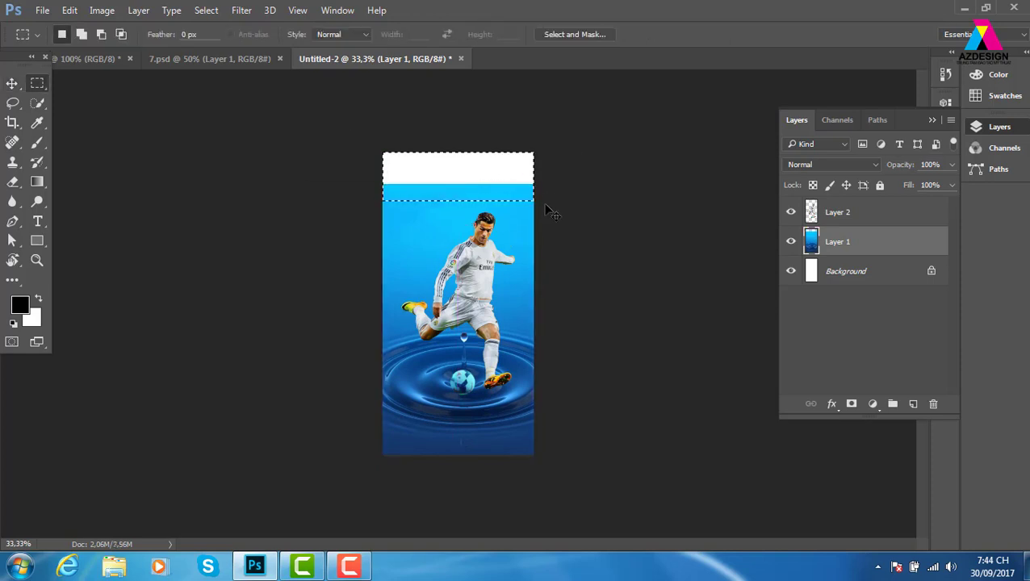
Stretch the selected blue strip up to the top edge of the canvas
{"action": "key", "text": "ctrl+t"}
{"action": "left_click_drag", "start_coordinate": [458, 152], "coordinate": [479, 52]}
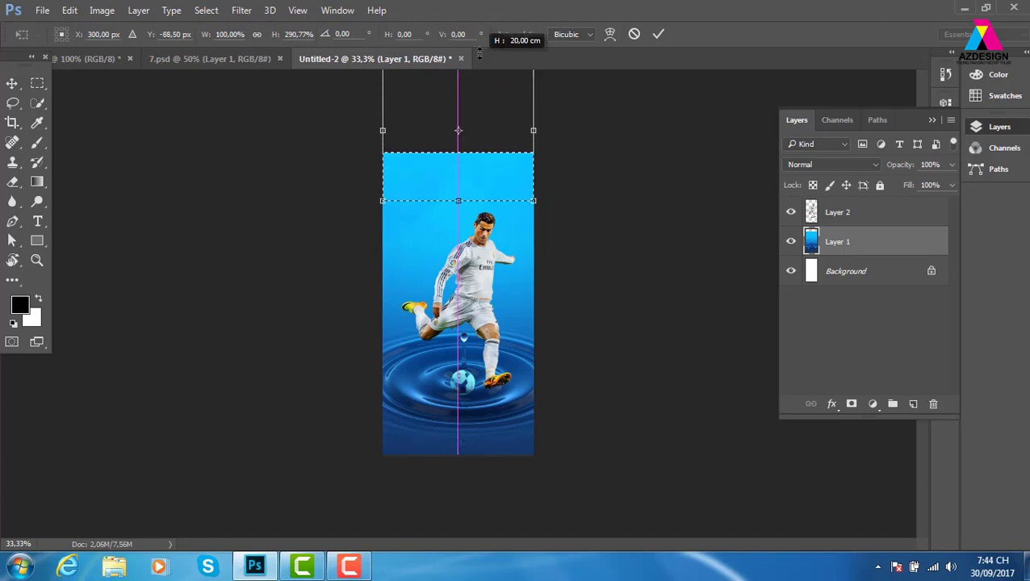
{"action": "key", "text": "Return"}
{"action": "key", "text": "ctrl+d"}
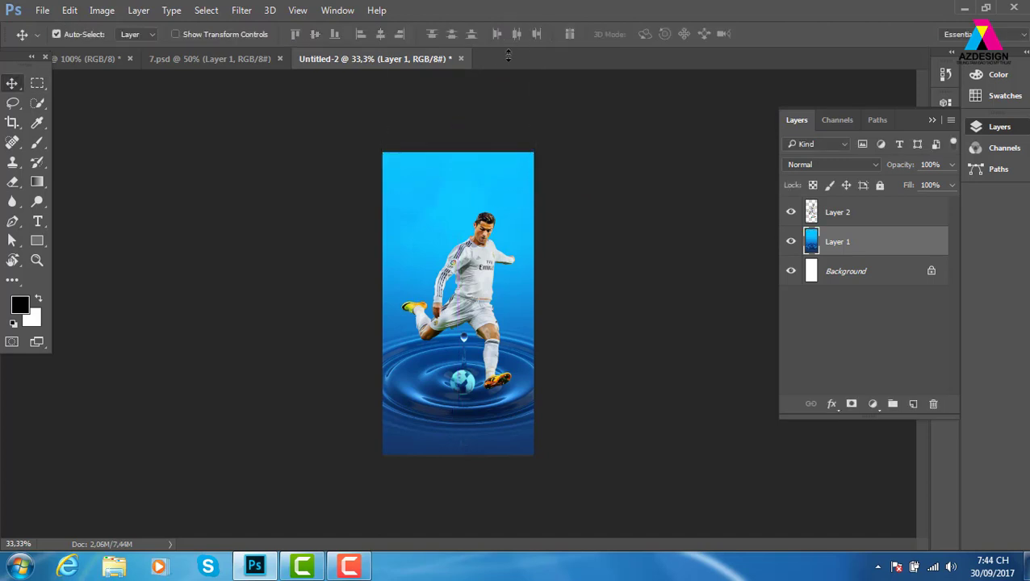
{"action": "key", "text": "ctrl+plus"}
{"action": "key", "text": "ctrl+plus"}
Nudge the footballer layer slightly down and to the left
{"action": "right_click", "coordinate": [517, 223]}
{"action": "left_click", "coordinate": [546, 232]}
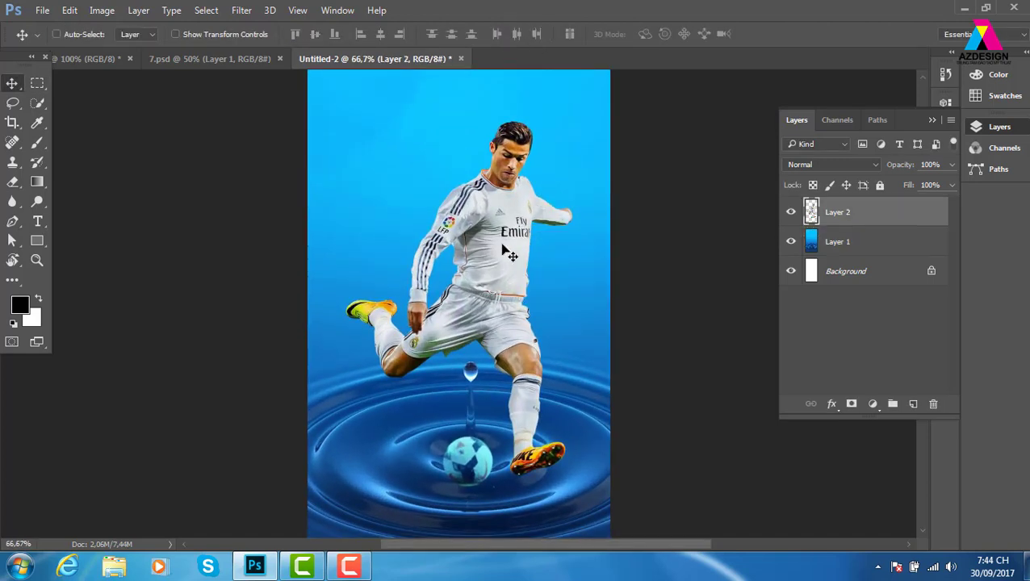
{"action": "left_click_drag", "start_coordinate": [502, 247], "coordinate": [492, 256]}
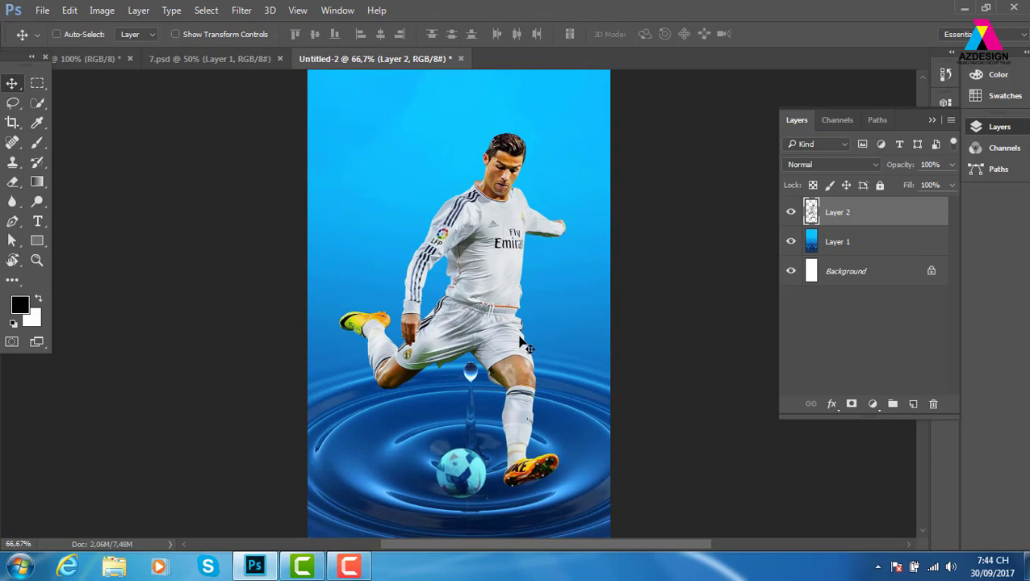
{"action": "key", "text": "ctrl+minus"}
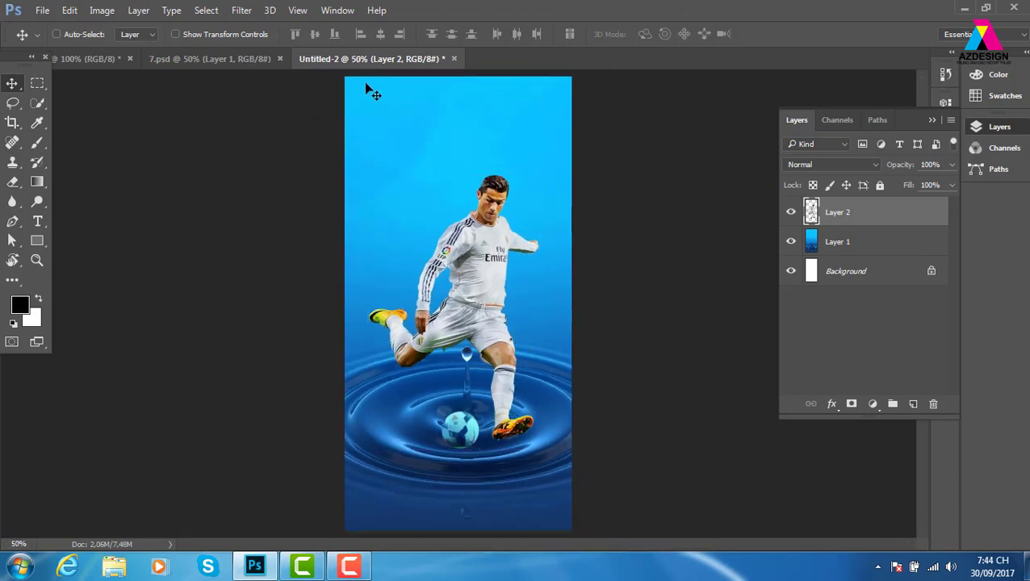
Stamp white clouds across the poster top with a cloud brush on new Layer 3
{"action": "key", "text": "b"}
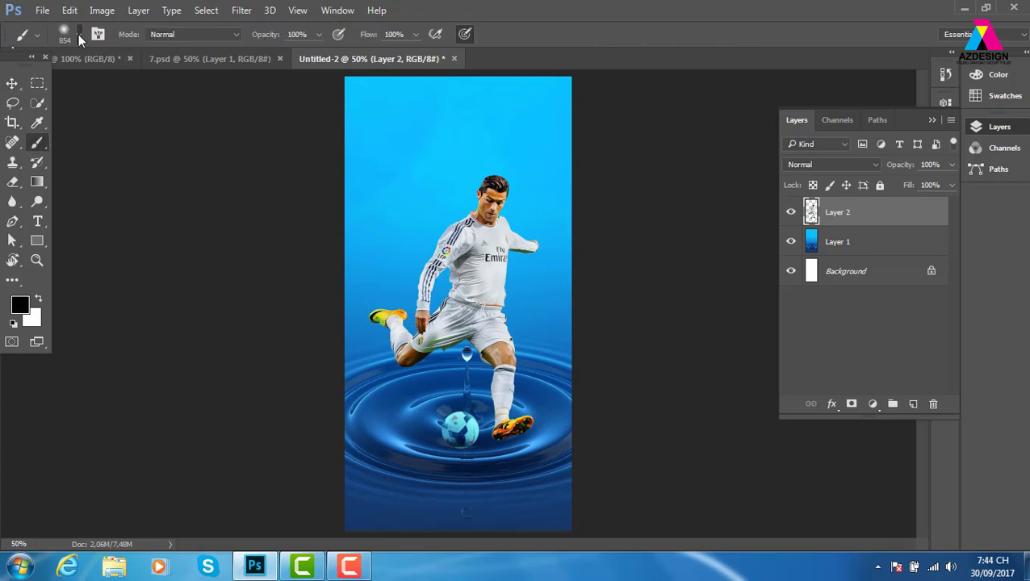
{"action": "left_click", "coordinate": [78, 34]}
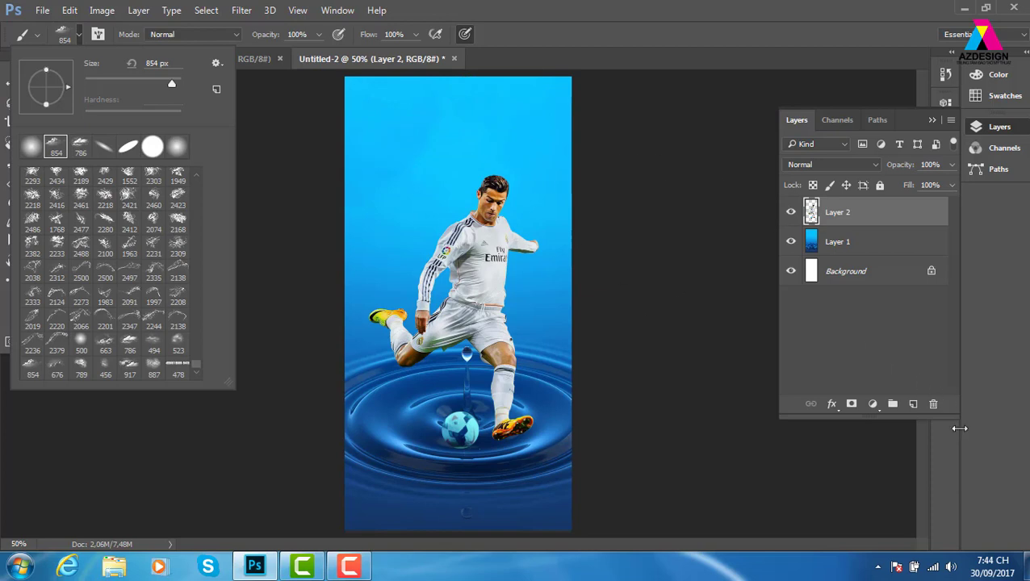
{"action": "left_click", "coordinate": [913, 404]}
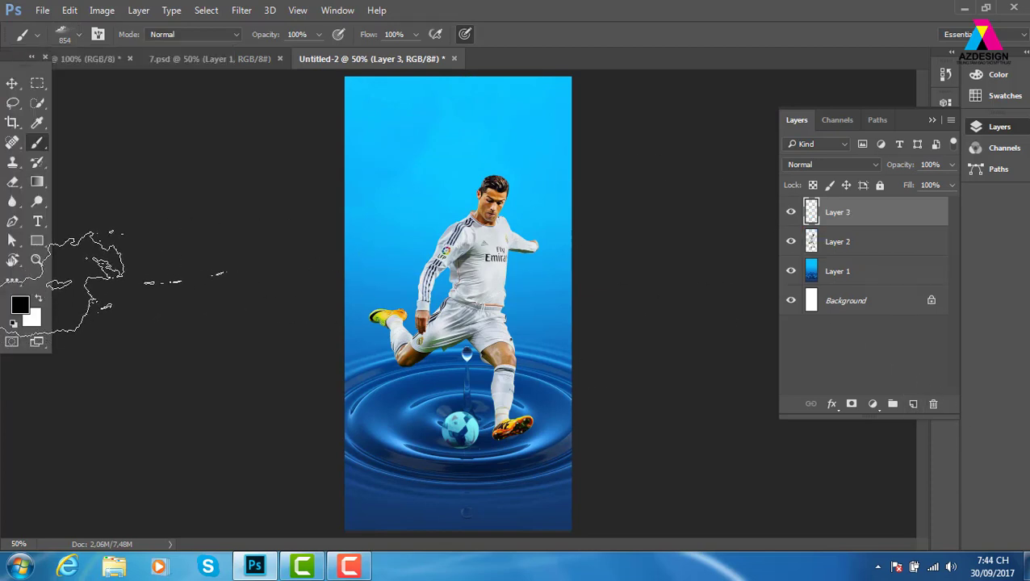
{"action": "key", "text": "x"}
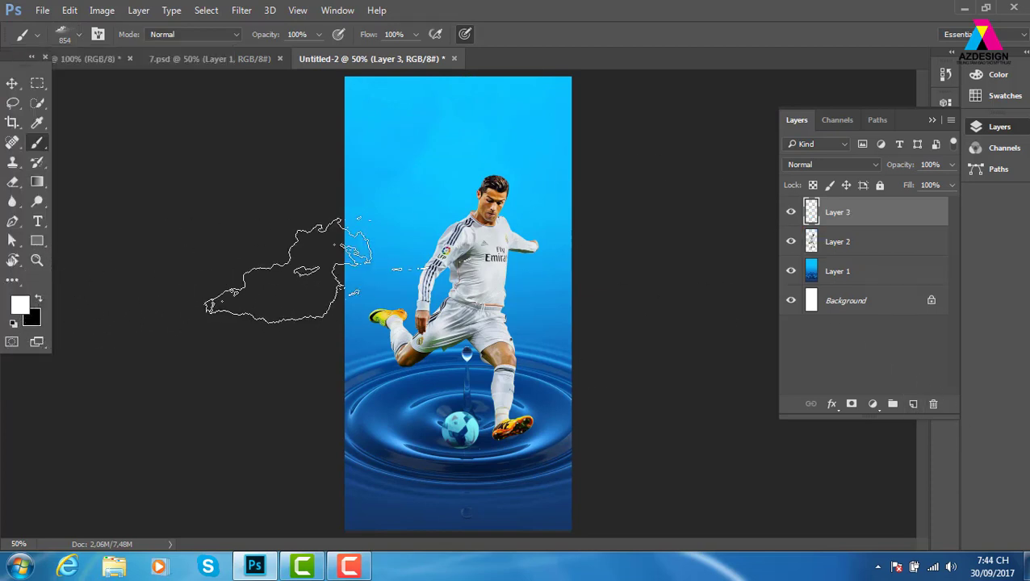
{"action": "left_click", "coordinate": [472, 121]}
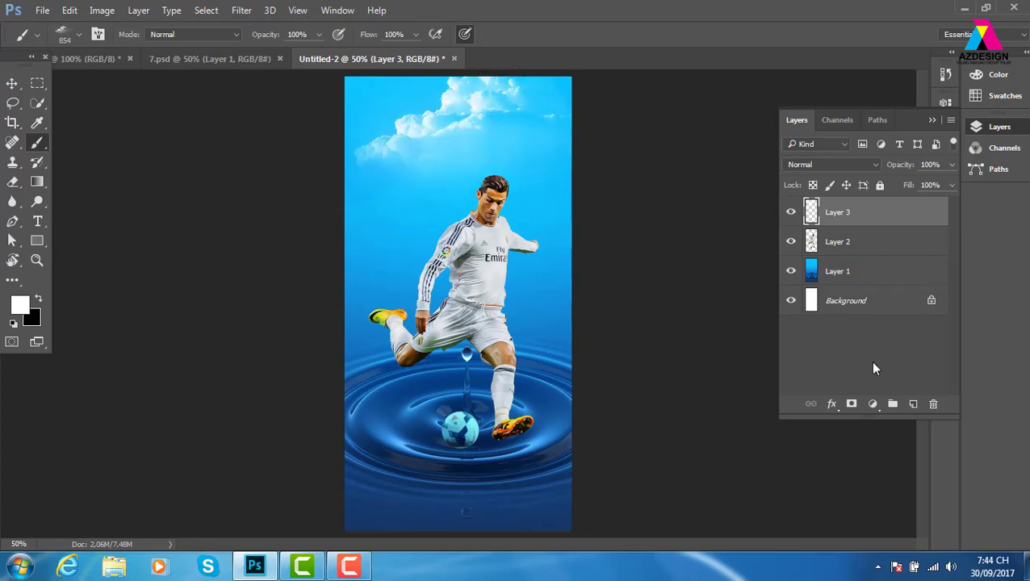
{"action": "left_click", "coordinate": [12, 83]}
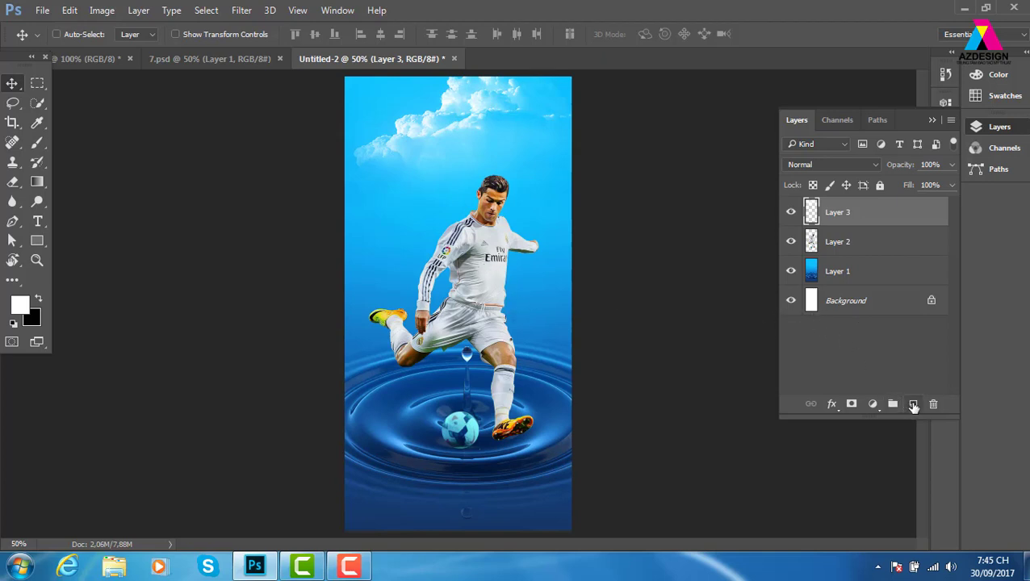
Add empty Layer 4 and load splash brush 2439, shrinking its diameter to suit the poster
{"action": "left_click", "coordinate": [913, 404]}
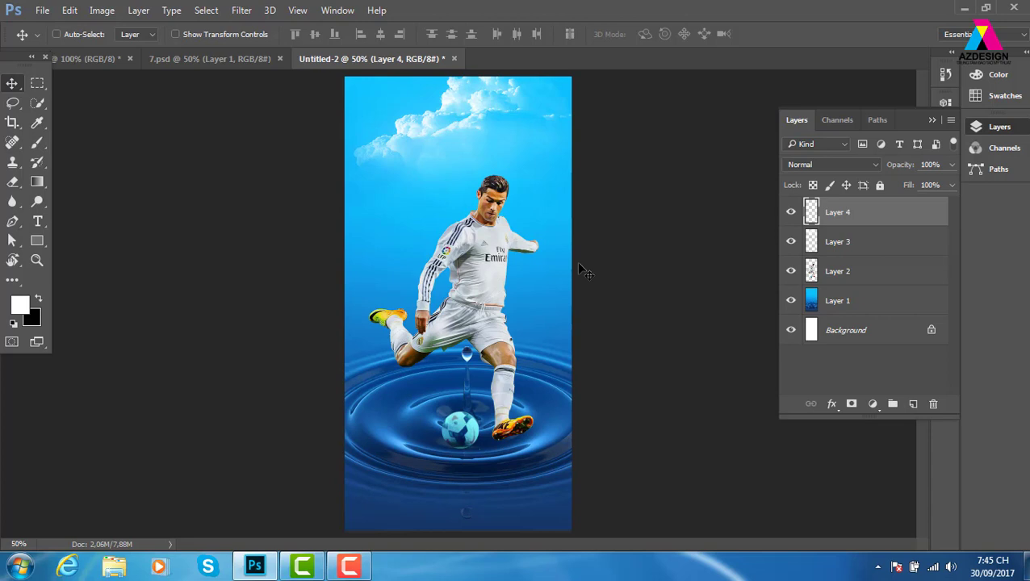
{"action": "key", "text": "g"}
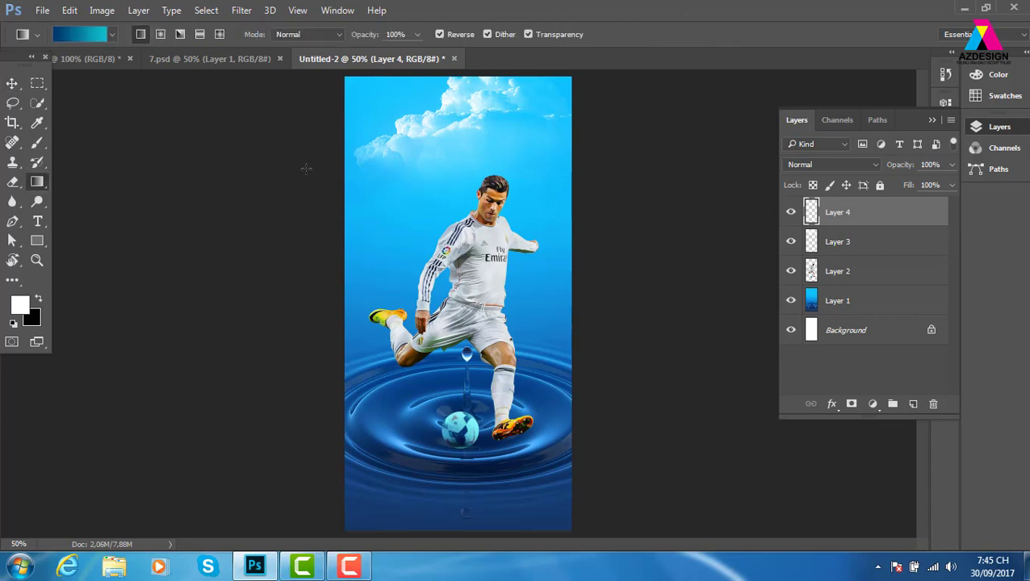
{"action": "key", "text": "b"}
{"action": "left_click", "coordinate": [78, 36]}
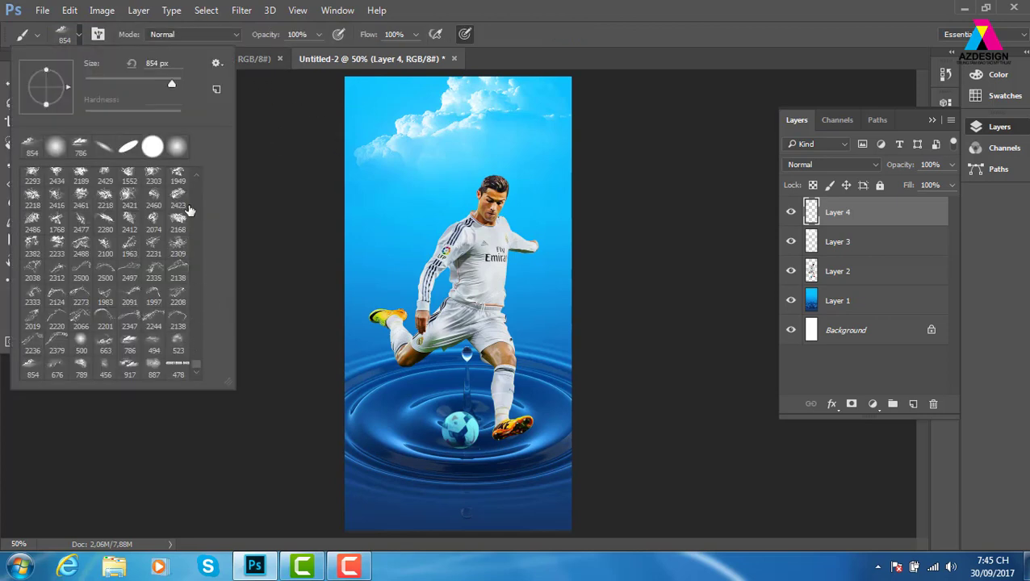
{"action": "scroll", "coordinate": [197, 172], "scroll_direction": "up", "scroll_amount": 1}
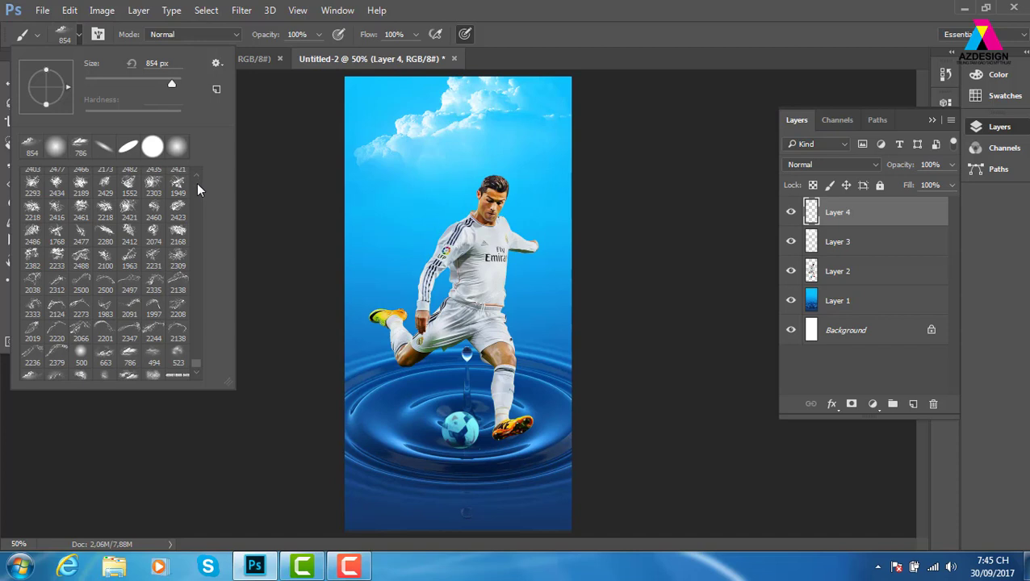
{"action": "scroll", "coordinate": [199, 176], "scroll_direction": "up", "scroll_amount": 1}
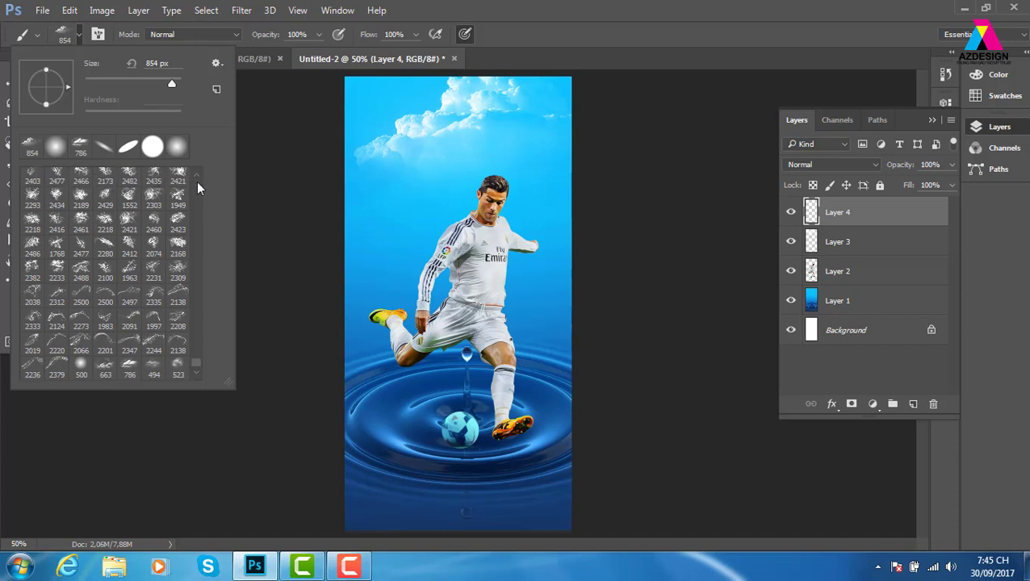
{"action": "scroll", "coordinate": [195, 173], "scroll_direction": "up", "scroll_amount": 1}
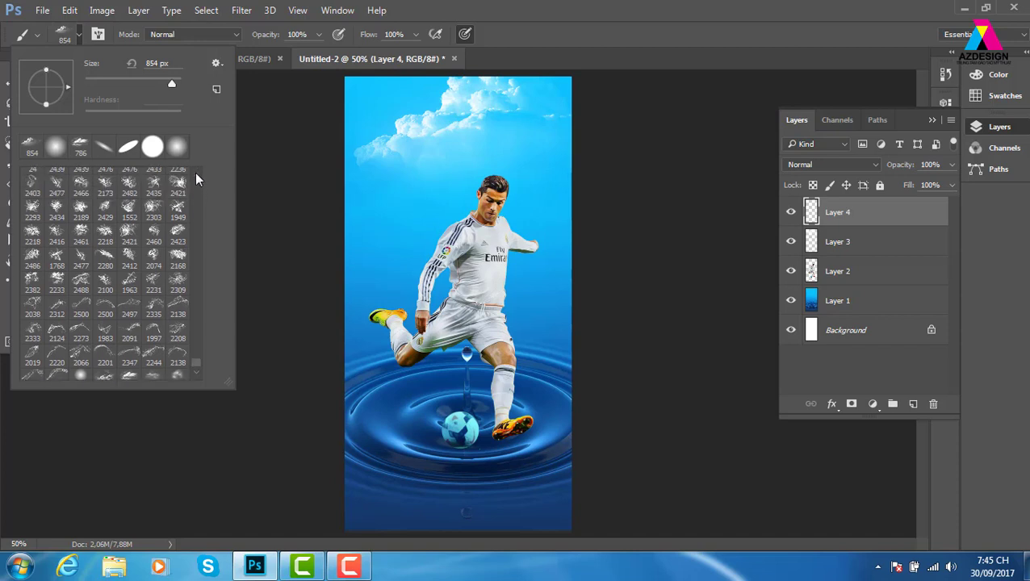
{"action": "scroll", "coordinate": [195, 172], "scroll_direction": "up", "scroll_amount": 1}
{"action": "scroll", "coordinate": [194, 172], "scroll_direction": "up", "scroll_amount": 1}
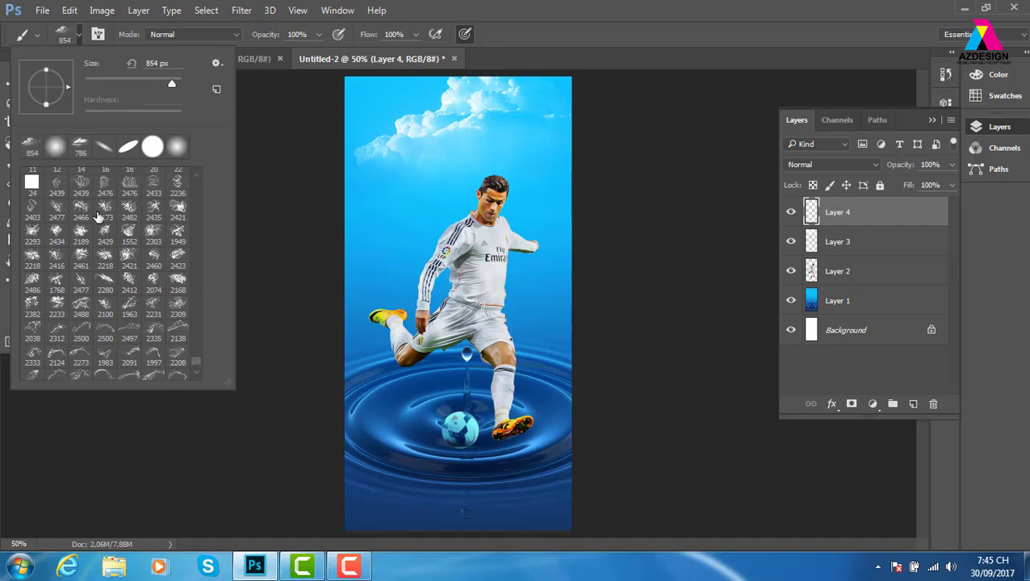
{"action": "left_click", "coordinate": [57, 187]}
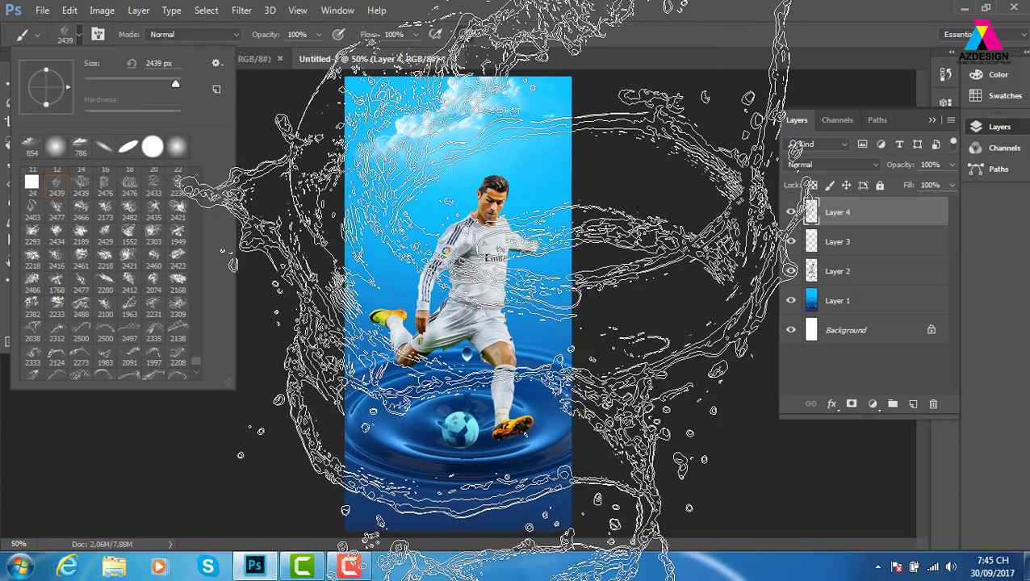
{"action": "left_click", "coordinate": [497, 291]}
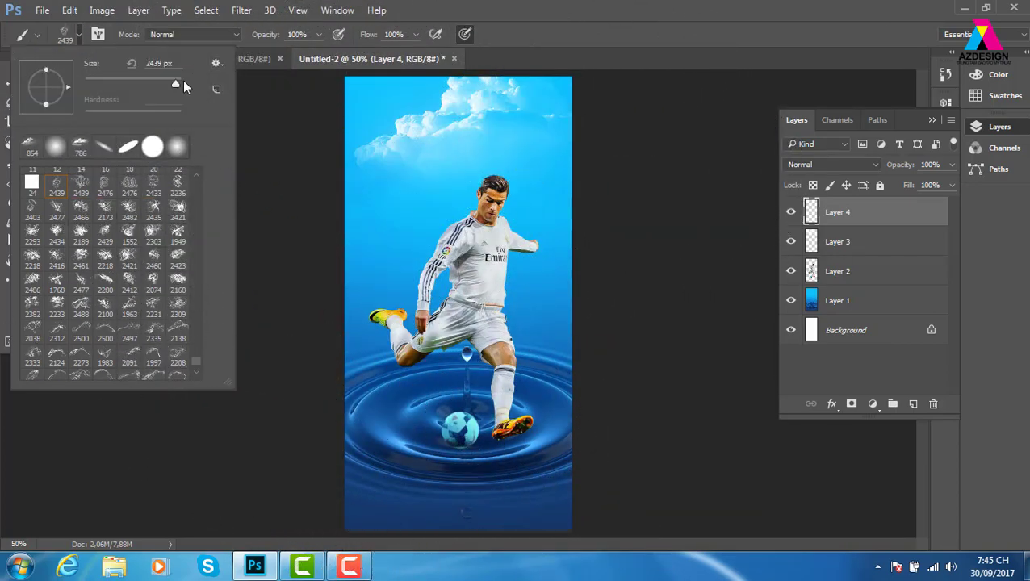
{"action": "left_click_drag", "start_coordinate": [175, 83], "coordinate": [175, 85]}
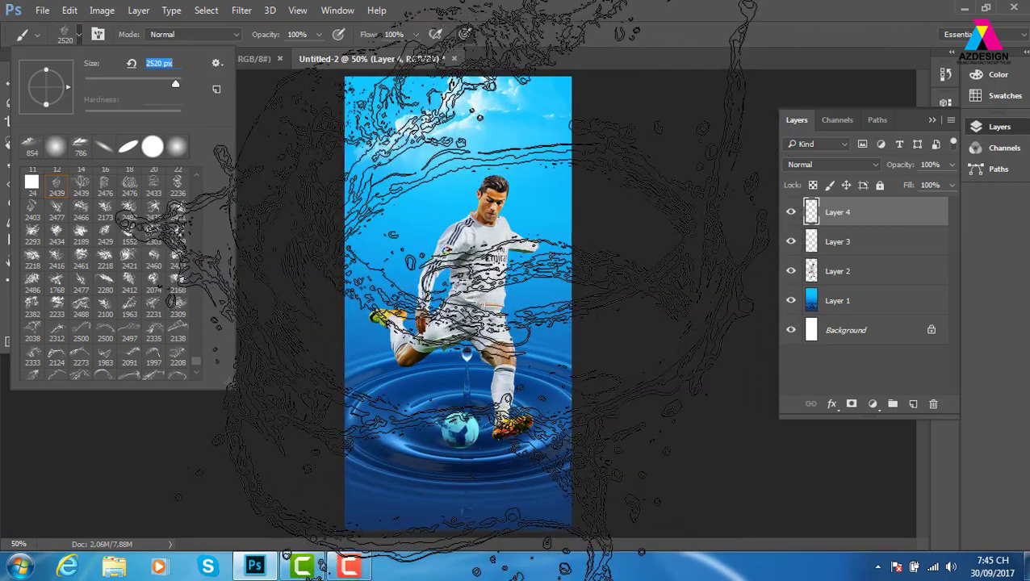
{"action": "left_click_drag", "start_coordinate": [445, 242], "coordinate": [156, 250]}
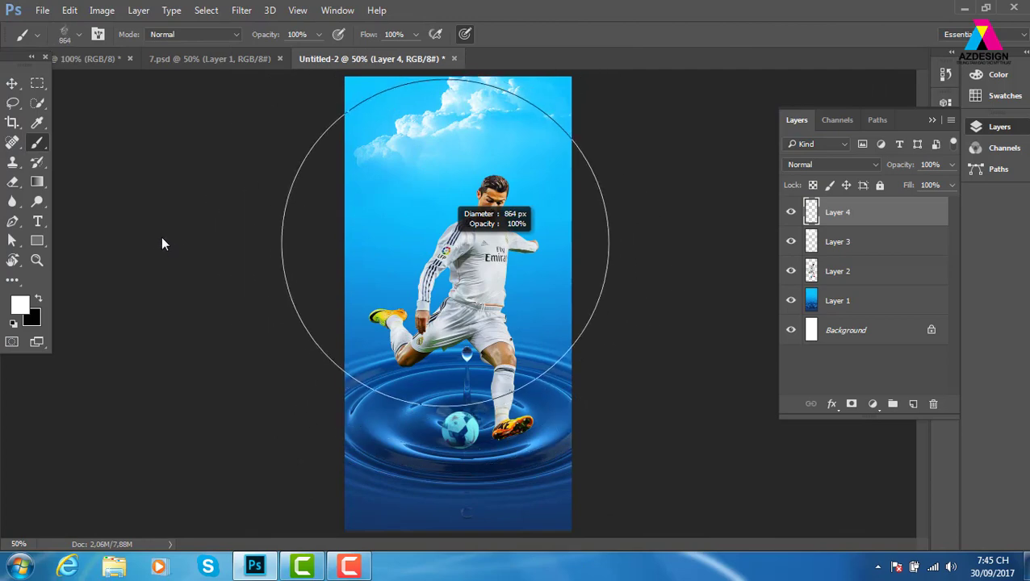
Stamp two white water splashes around the footballer with the ~864 px splash brush
{"action": "left_click_drag", "start_coordinate": [156, 250], "coordinate": [161, 242]}
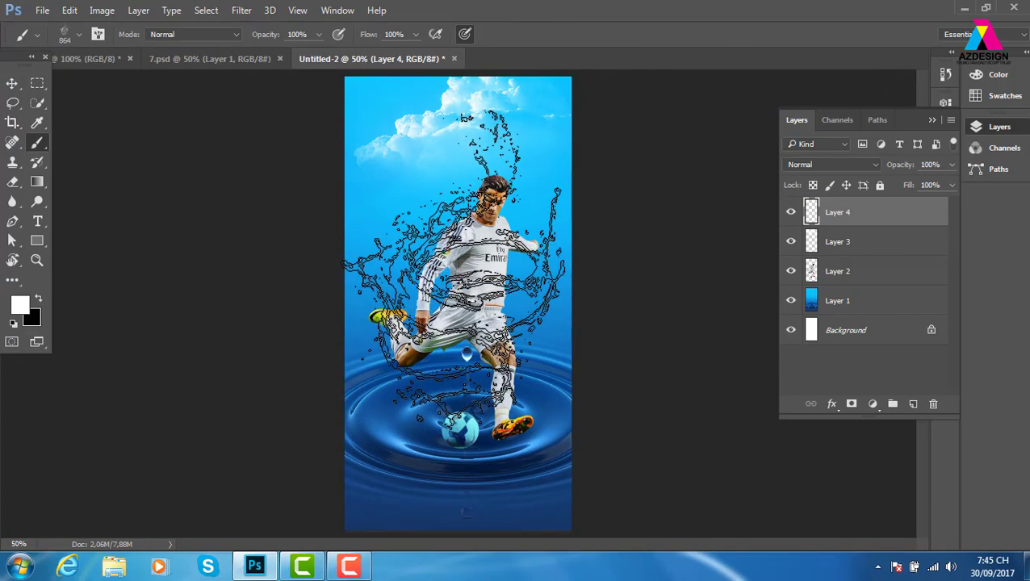
{"action": "left_click", "coordinate": [455, 265]}
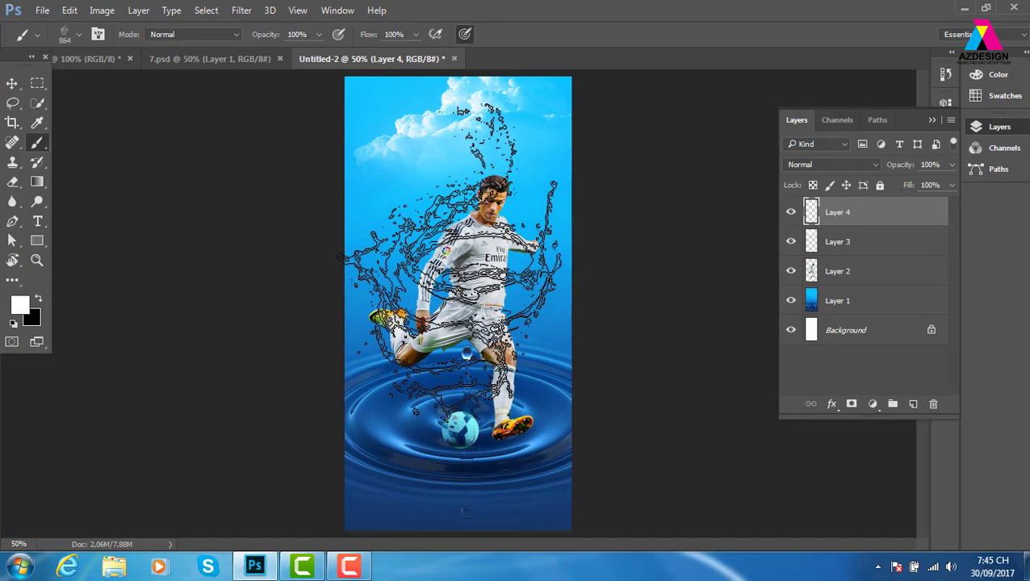
{"action": "left_click", "coordinate": [453, 255]}
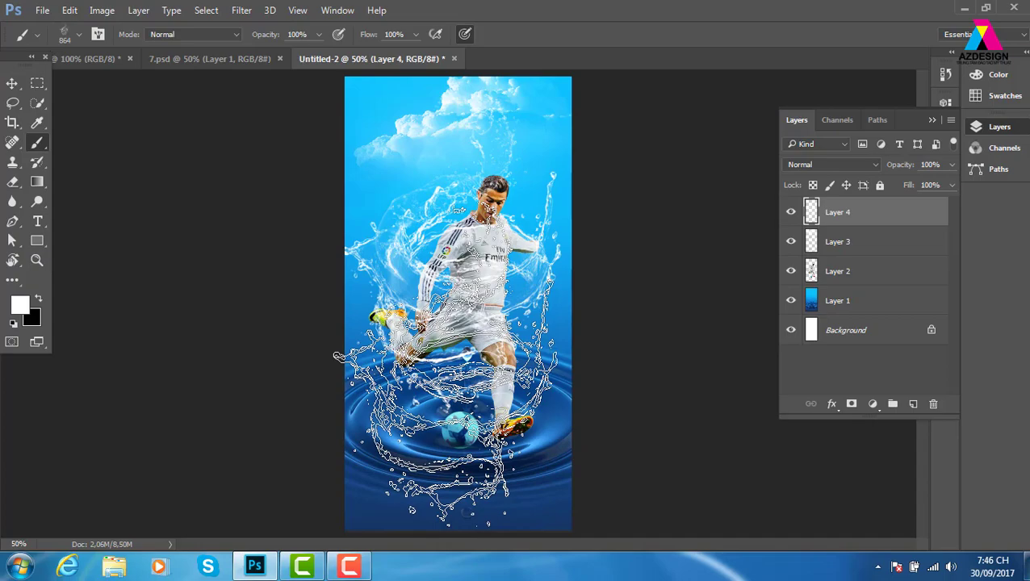
Zoom to 100% and add a layer mask to Layer 4
{"action": "key", "text": "ctrl+plus"}
{"action": "key", "text": "ctrl+plus"}
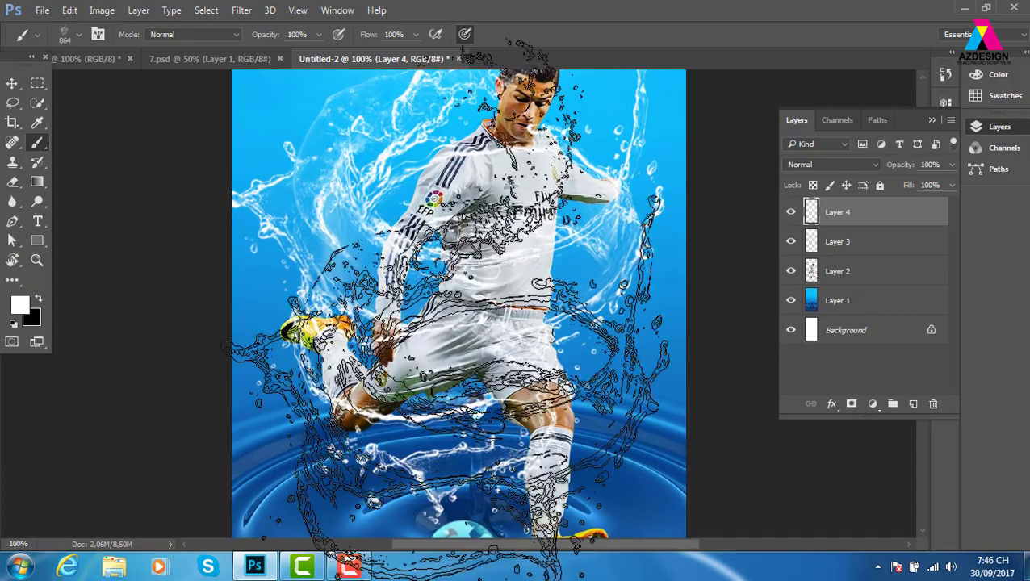
{"action": "scroll", "coordinate": [561, 335], "scroll_direction": "up", "scroll_amount": 2}
{"action": "scroll", "coordinate": [561, 335], "scroll_direction": "right", "scroll_amount": 2}
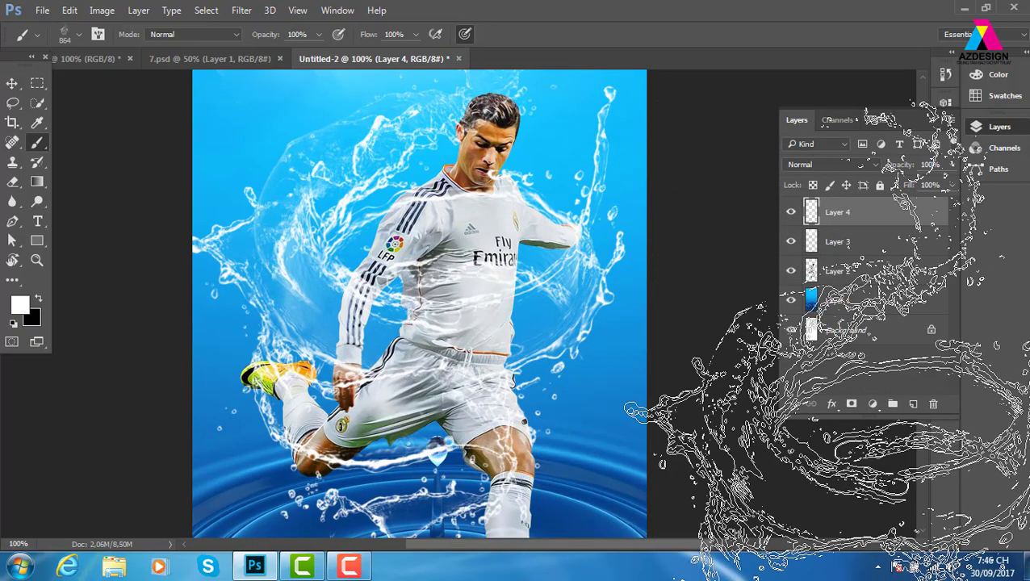
{"action": "left_click", "coordinate": [852, 405]}
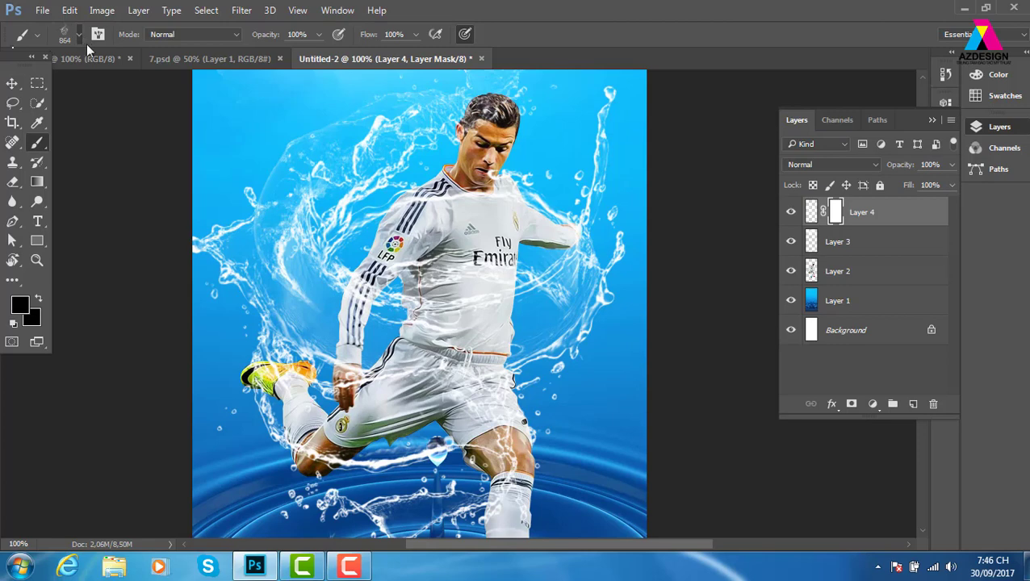
Mask out the splash over the face, shoulder and Emirates lettering with a small soft round brush
{"action": "right_click", "coordinate": [119, 184]}
{"action": "left_click", "coordinate": [84, 156]}
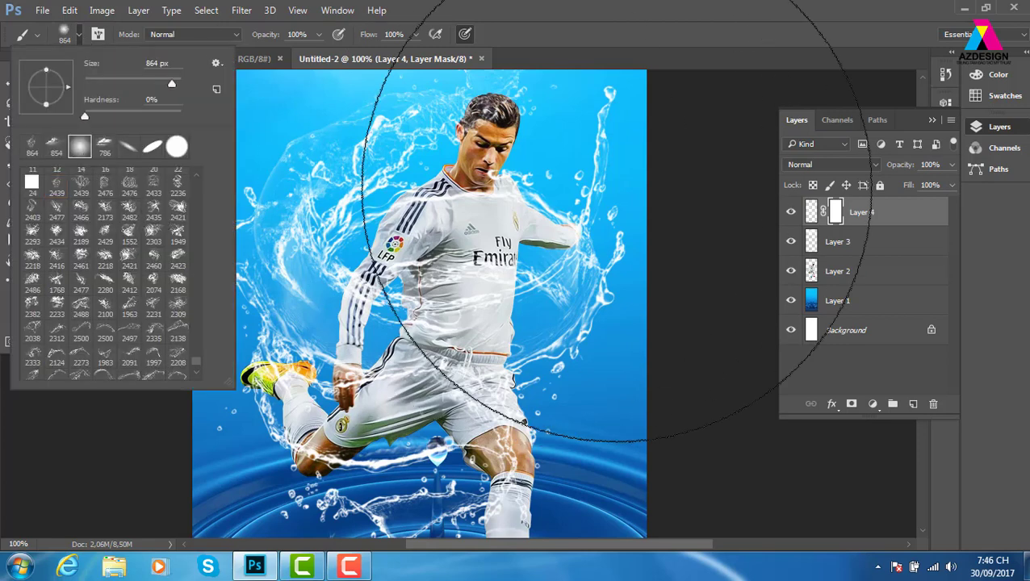
{"action": "left_click", "coordinate": [733, 74]}
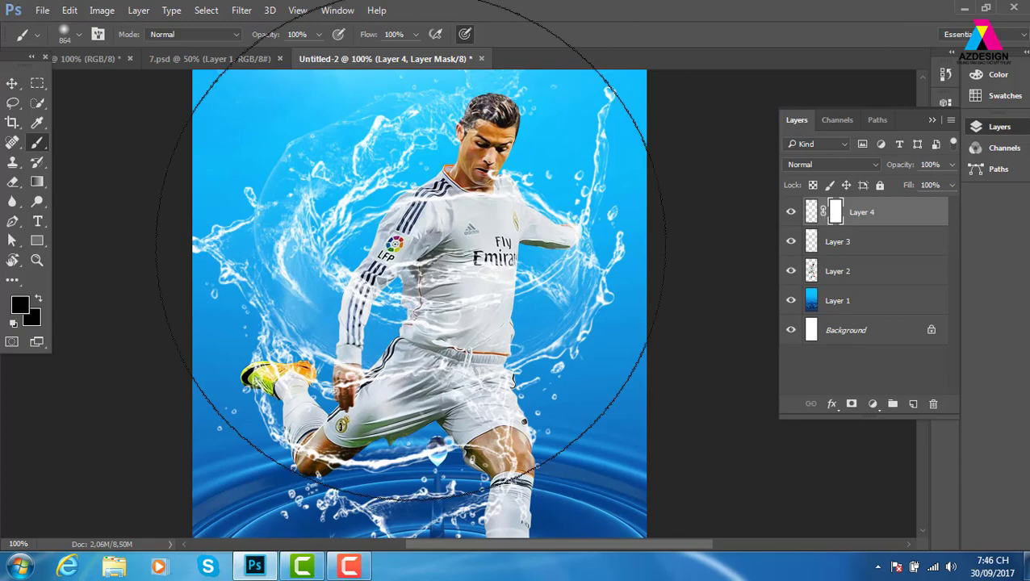
{"action": "left_click_drag", "start_coordinate": [450, 254], "coordinate": [141, 234]}
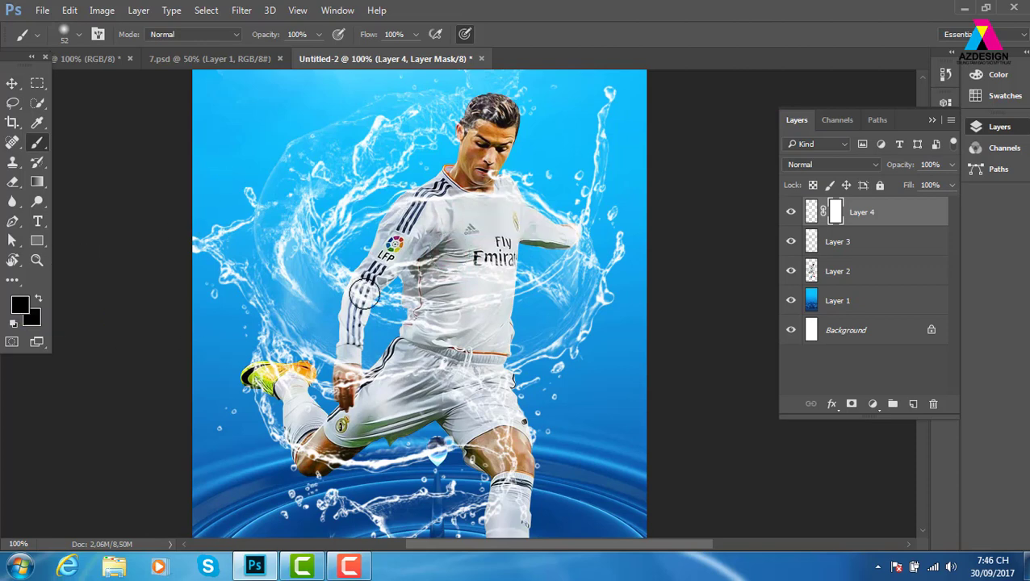
{"action": "mouse_move", "coordinate": [407, 222]}
{"action": "left_mouse_down"}
{"action": "mouse_move", "coordinate": [461, 198]}
{"action": "mouse_move", "coordinate": [488, 165]}
{"action": "mouse_move", "coordinate": [501, 122]}
{"action": "mouse_move", "coordinate": [477, 144]}
{"action": "left_mouse_up"}
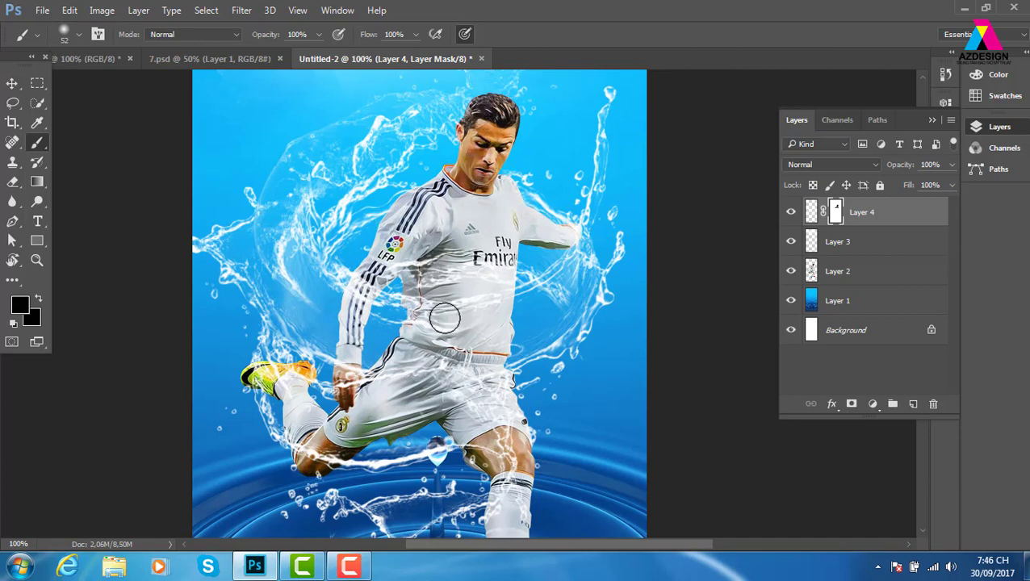
{"action": "mouse_move", "coordinate": [440, 313]}
{"action": "left_mouse_down"}
{"action": "mouse_move", "coordinate": [483, 265]}
{"action": "mouse_move", "coordinate": [490, 274]}
{"action": "mouse_move", "coordinate": [424, 274]}
{"action": "mouse_move", "coordinate": [381, 254]}
{"action": "mouse_move", "coordinate": [476, 257]}
{"action": "mouse_move", "coordinate": [453, 210]}
{"action": "mouse_move", "coordinate": [401, 243]}
{"action": "left_mouse_up"}
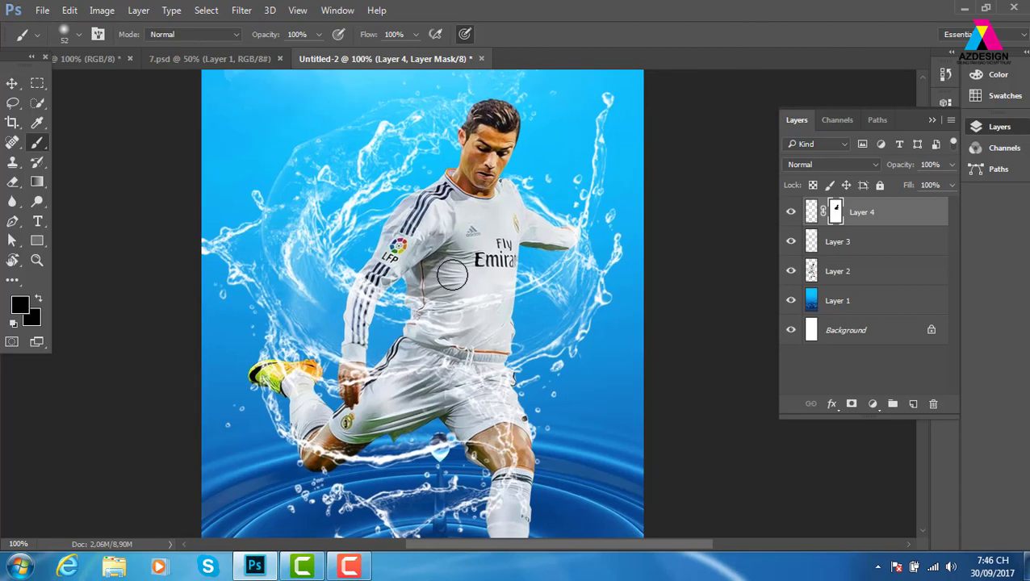
{"action": "key", "text": "ctrl+minus"}
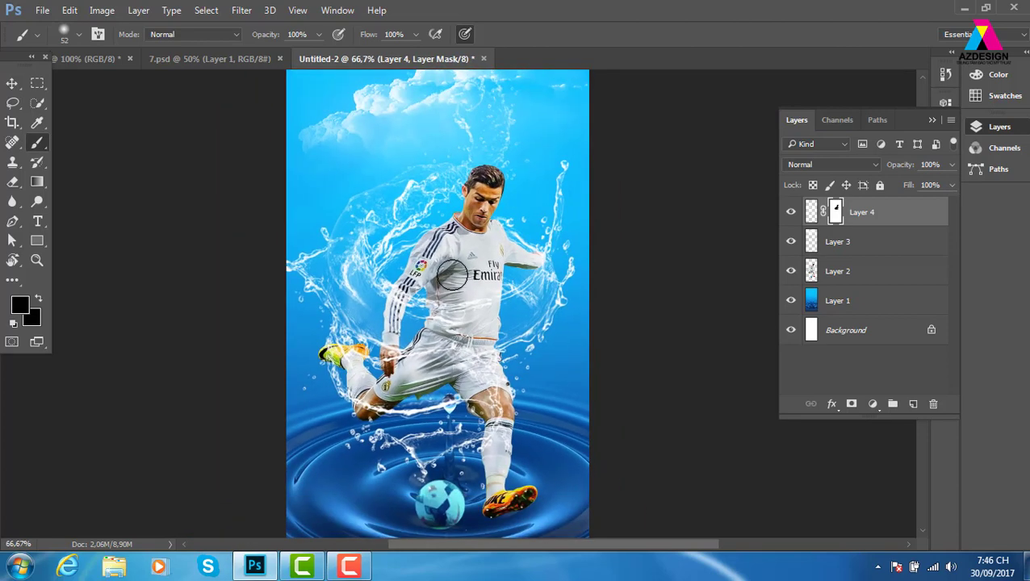
{"action": "key", "text": "ctrl+minus"}
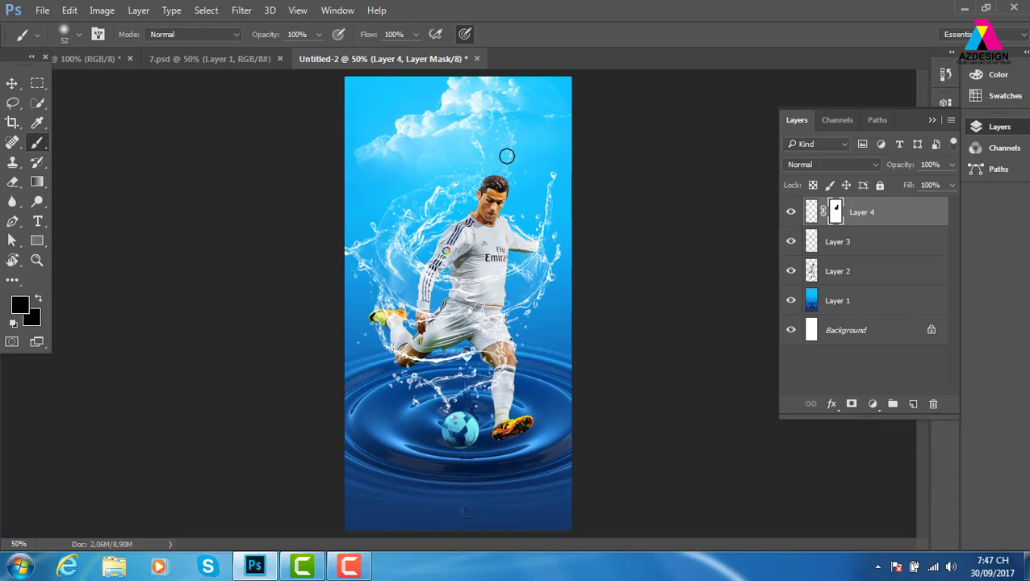
Open green_leaves_PNG3671, the iStock photo, the orange-juice splash and the Minute Maid bottle images together
{"action": "key", "text": "ctrl+o"}
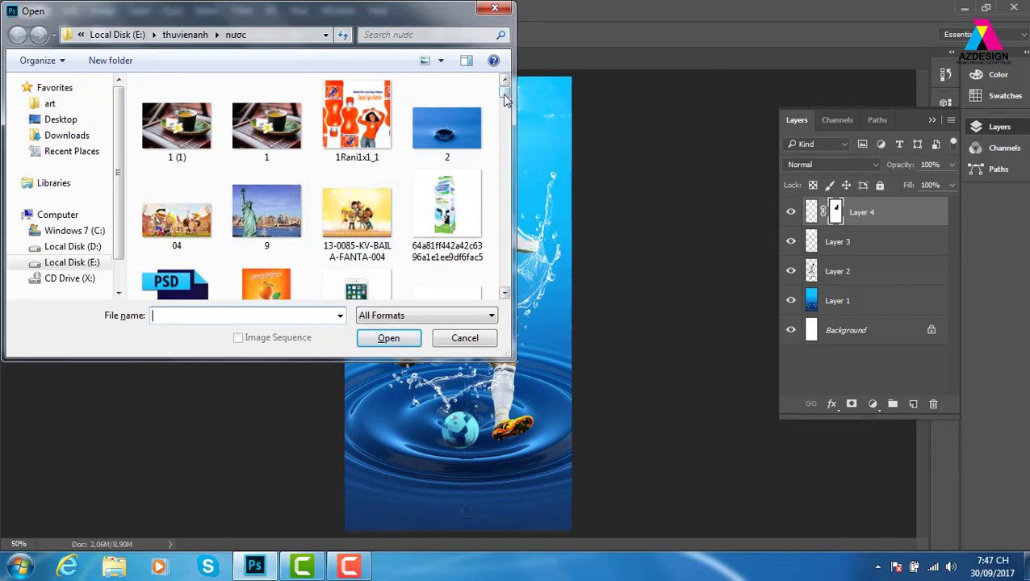
{"action": "mouse_move", "coordinate": [505, 92]}
{"action": "left_mouse_down"}
{"action": "mouse_move", "coordinate": [517, 131]}
{"action": "mouse_move", "coordinate": [505, 208]}
{"action": "left_mouse_up"}
{"action": "left_click", "coordinate": [380, 158]}
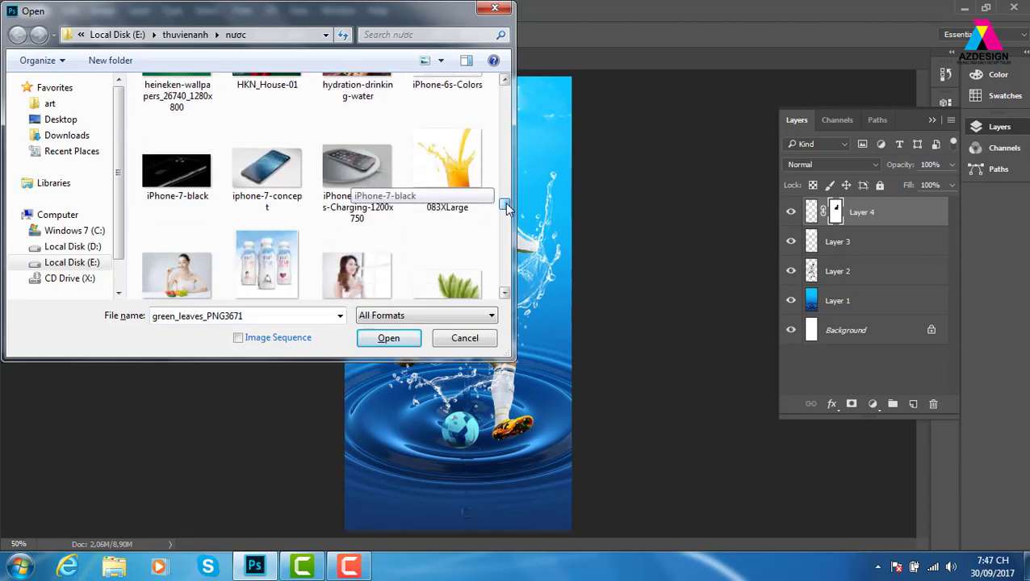
{"action": "left_click", "coordinate": [458, 178], "text": "ctrl"}
{"action": "left_click_drag", "start_coordinate": [505, 206], "coordinate": [508, 228]}
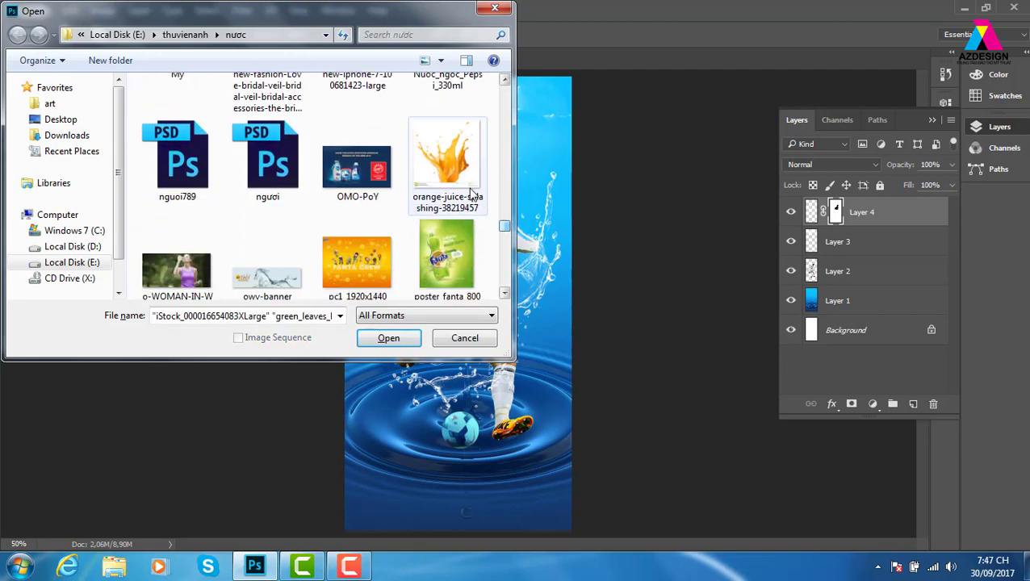
{"action": "left_click", "coordinate": [486, 207], "text": "ctrl"}
{"action": "scroll", "coordinate": [510, 248], "scroll_direction": "down", "scroll_amount": 3}
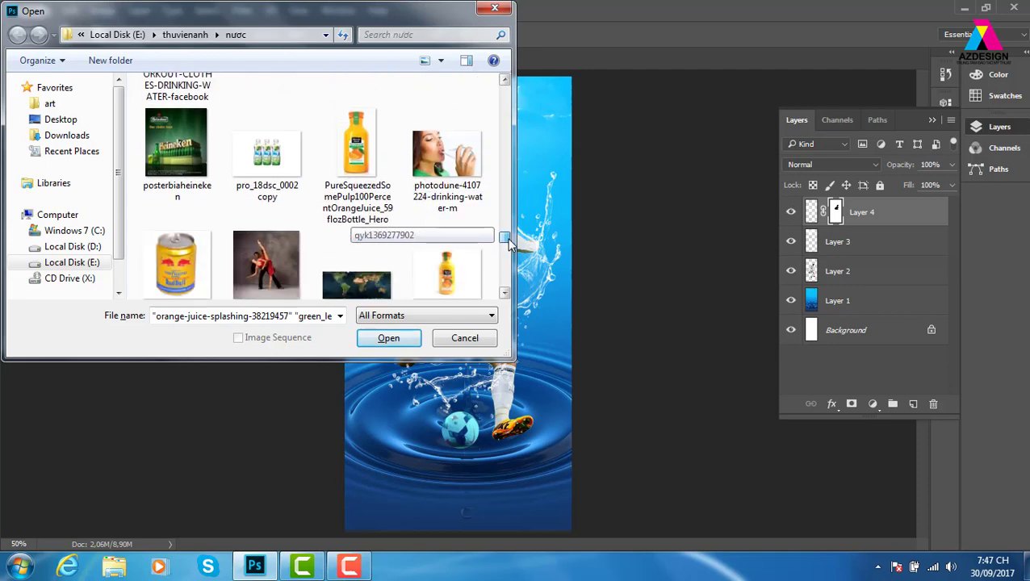
{"action": "left_click", "coordinate": [363, 162], "text": "ctrl"}
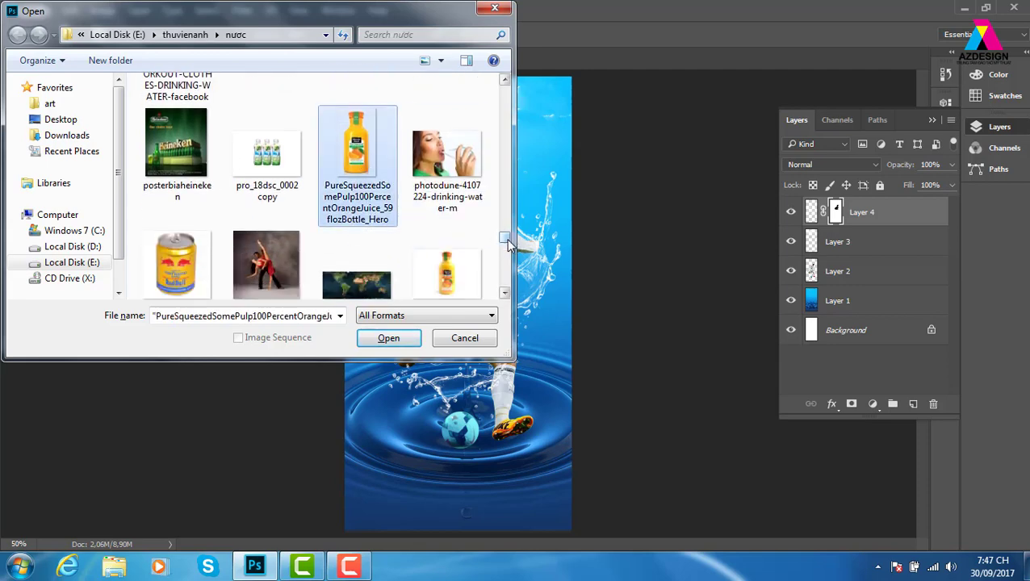
{"action": "left_click_drag", "start_coordinate": [505, 243], "coordinate": [506, 289]}
{"action": "left_click", "coordinate": [394, 342]}
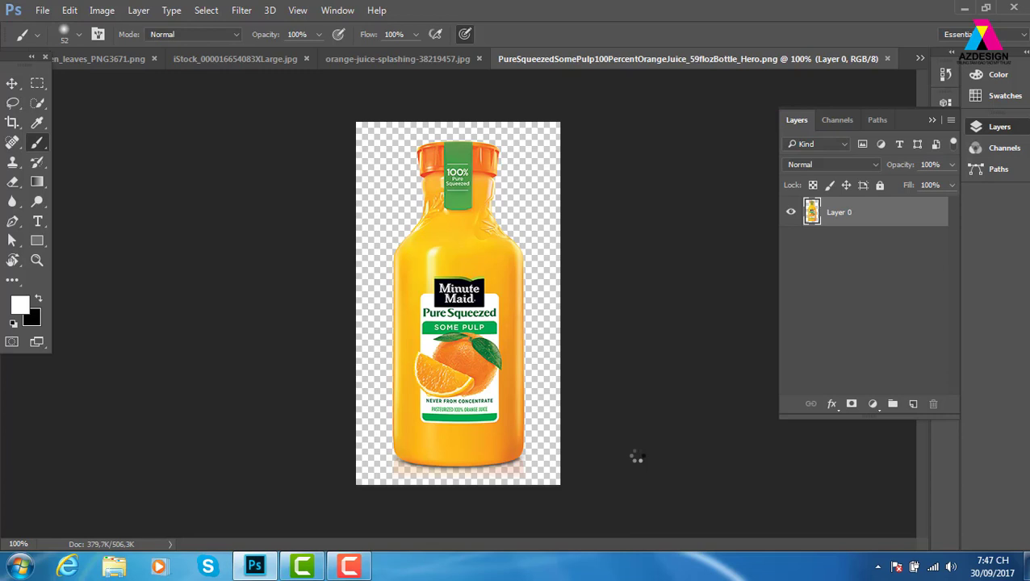
Return to the footballer poster and delete the water-splash layer (Layer 4)
{"action": "left_click", "coordinate": [88, 57]}
{"action": "left_click", "coordinate": [88, 63]}
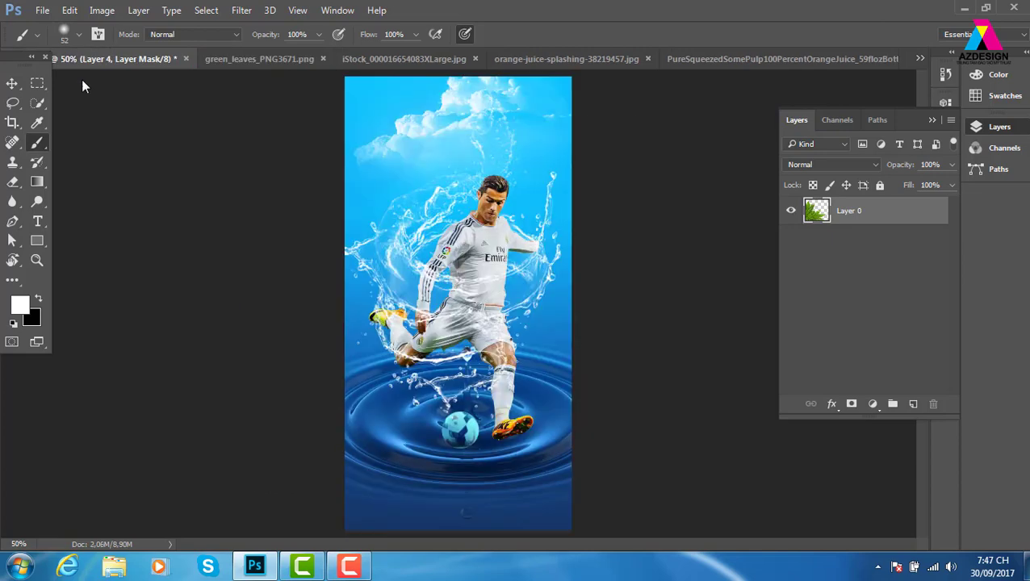
{"action": "key", "text": "v"}
{"action": "left_click_drag", "start_coordinate": [496, 277], "coordinate": [520, 260]}
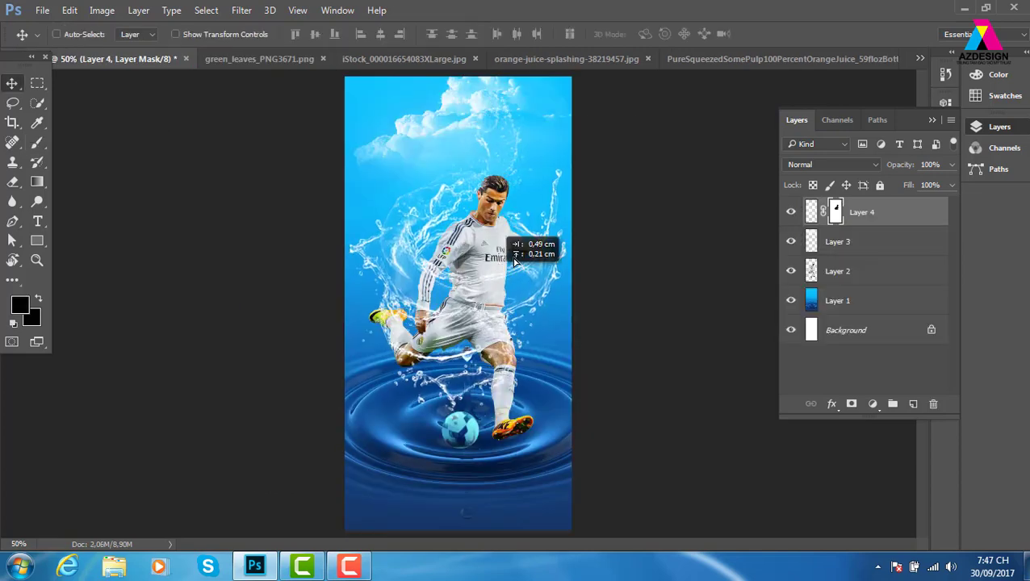
{"action": "key", "text": "Delete"}
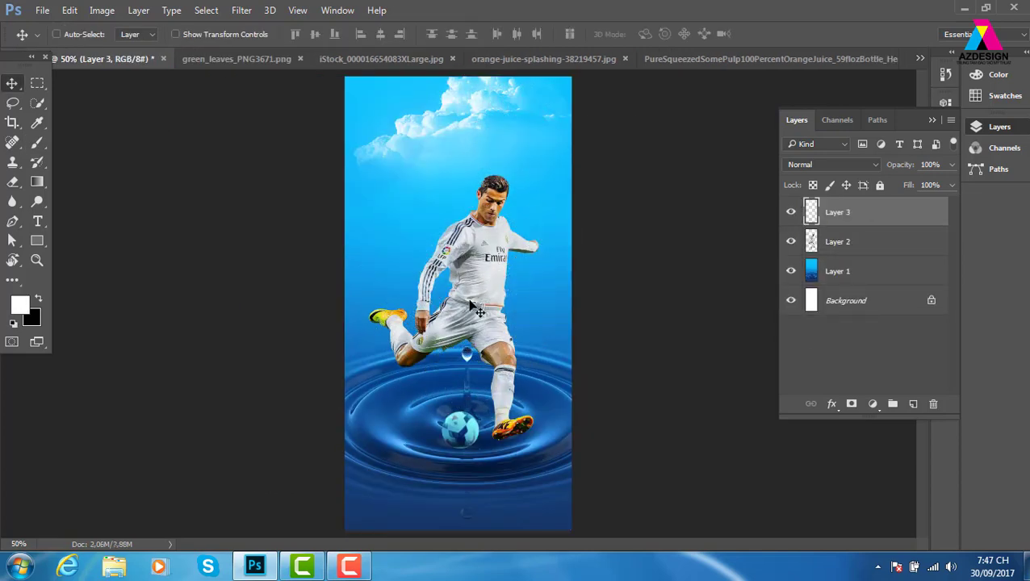
Delete the footballer Layer 2 and nudge the water-drop background layer
{"action": "right_click", "coordinate": [476, 270]}
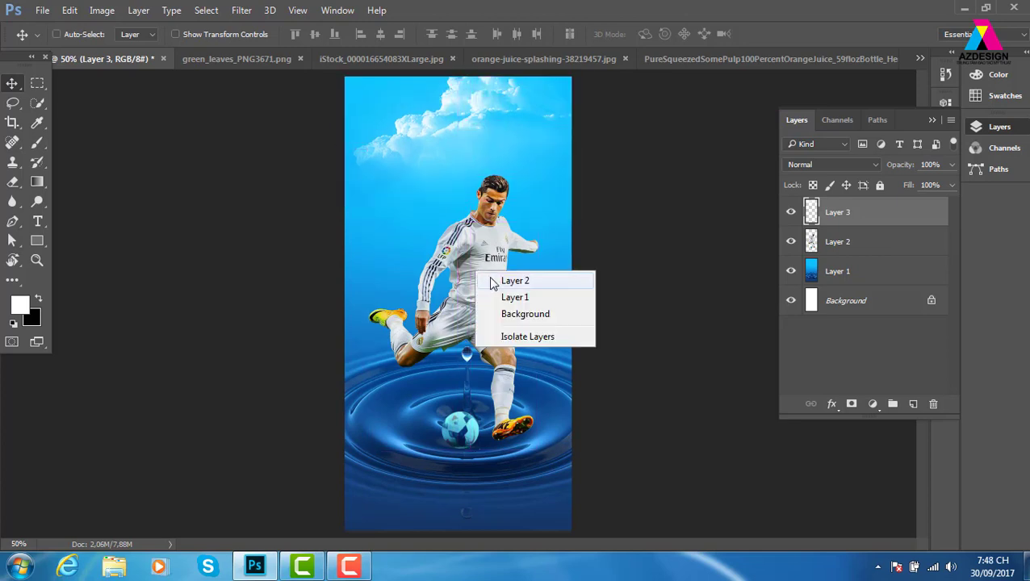
{"action": "left_click", "coordinate": [491, 280]}
{"action": "key", "text": "Delete"}
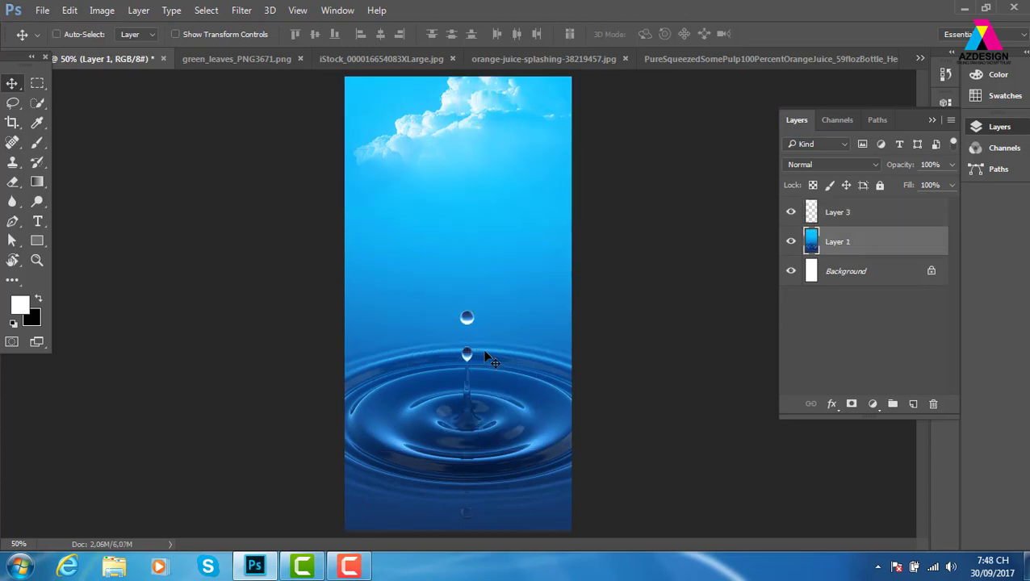
{"action": "mouse_move", "coordinate": [477, 410]}
{"action": "left_mouse_down"}
{"action": "mouse_move", "coordinate": [492, 391]}
{"action": "mouse_move", "coordinate": [474, 423]}
{"action": "left_mouse_up"}
Fill Layer 1 with the Orange-Yellow-Orange gradient preset
{"action": "key", "text": "g"}
{"action": "left_click", "coordinate": [95, 36]}
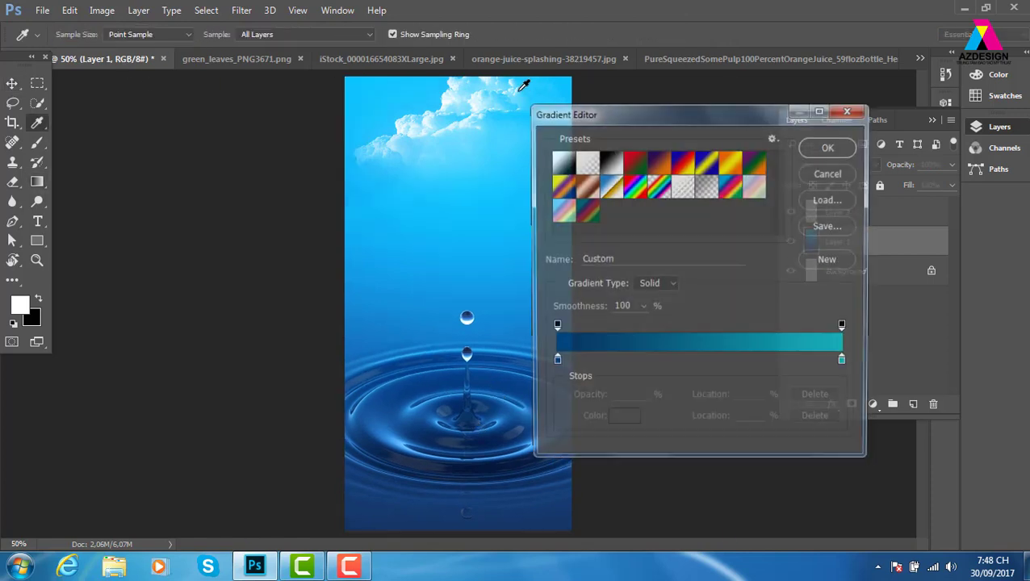
{"action": "left_click", "coordinate": [743, 172]}
{"action": "left_click", "coordinate": [841, 145]}
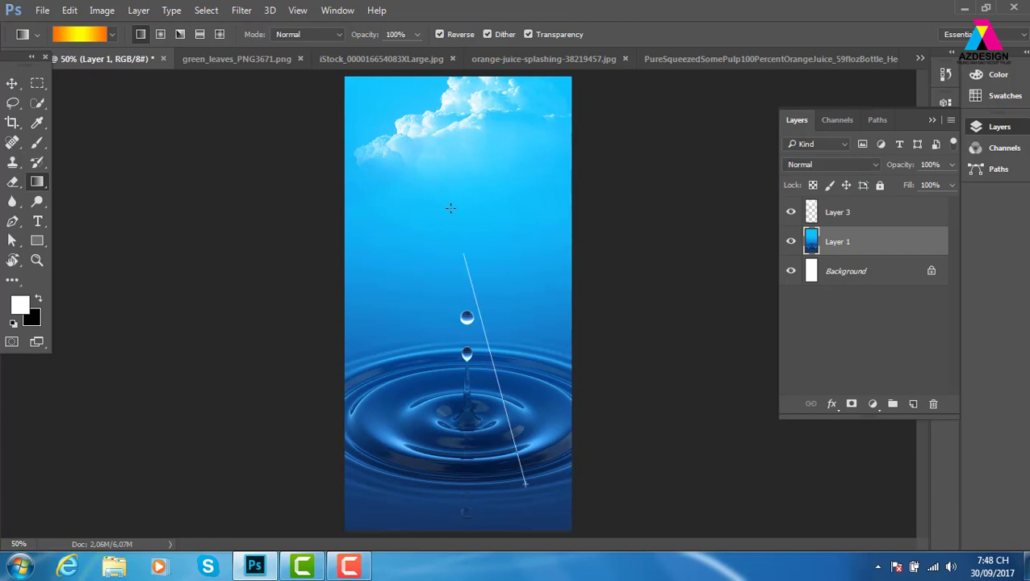
{"action": "mouse_move", "coordinate": [526, 485]}
{"action": "left_mouse_down"}
{"action": "mouse_move", "coordinate": [470, 164]}
{"action": "mouse_move", "coordinate": [480, 479]}
{"action": "left_mouse_up"}
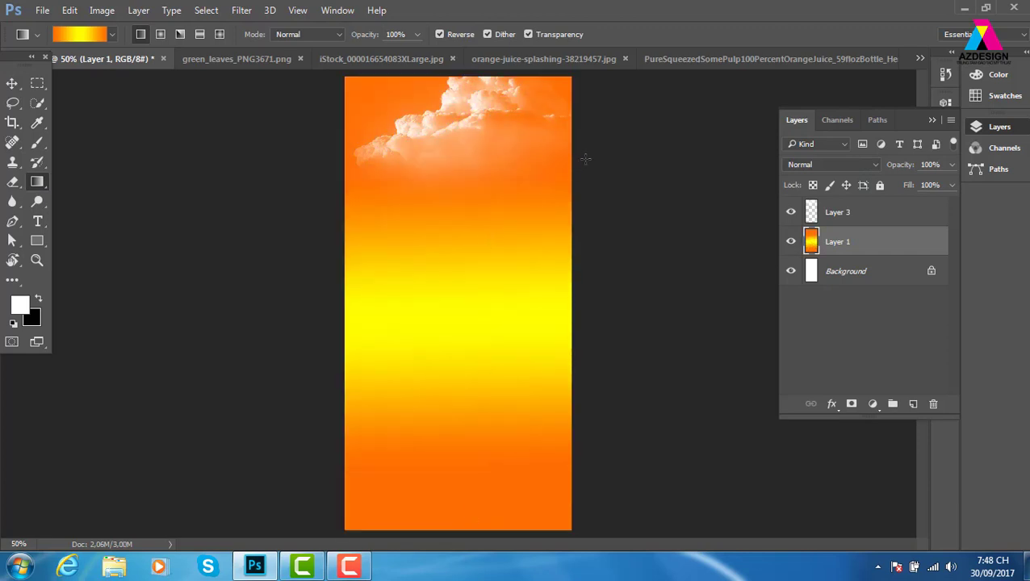
Redraw the gradient several times to shift the yellow band, then undo back to the blue background
{"action": "left_click_drag", "start_coordinate": [435, 162], "coordinate": [457, 490]}
{"action": "left_click_drag", "start_coordinate": [479, 206], "coordinate": [521, 501]}
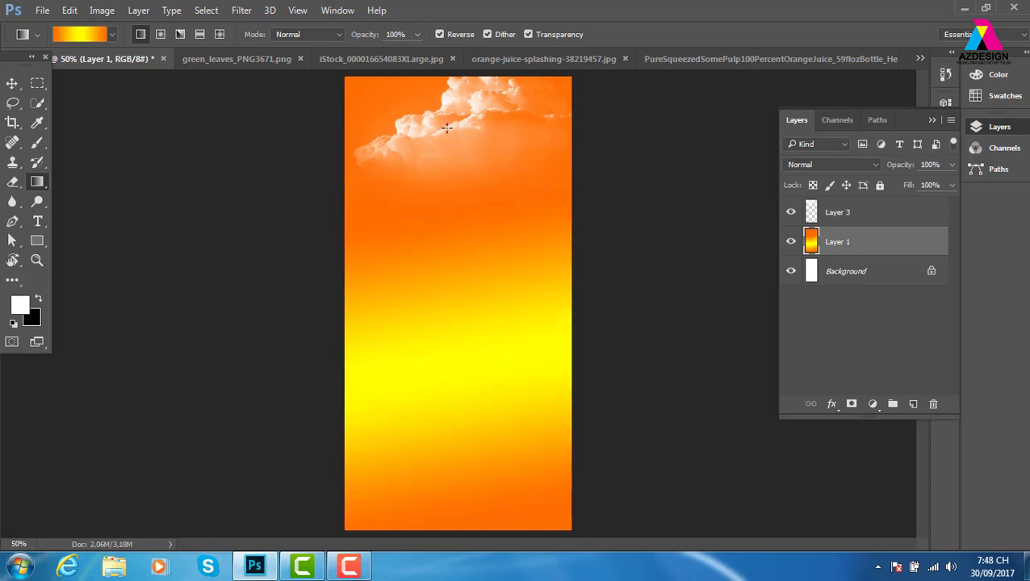
{"action": "left_click_drag", "start_coordinate": [466, 178], "coordinate": [515, 471]}
{"action": "left_click_drag", "start_coordinate": [484, 258], "coordinate": [520, 466]}
{"action": "left_click_drag", "start_coordinate": [477, 178], "coordinate": [521, 468]}
{"action": "key", "text": "ctrl+alt+z"}
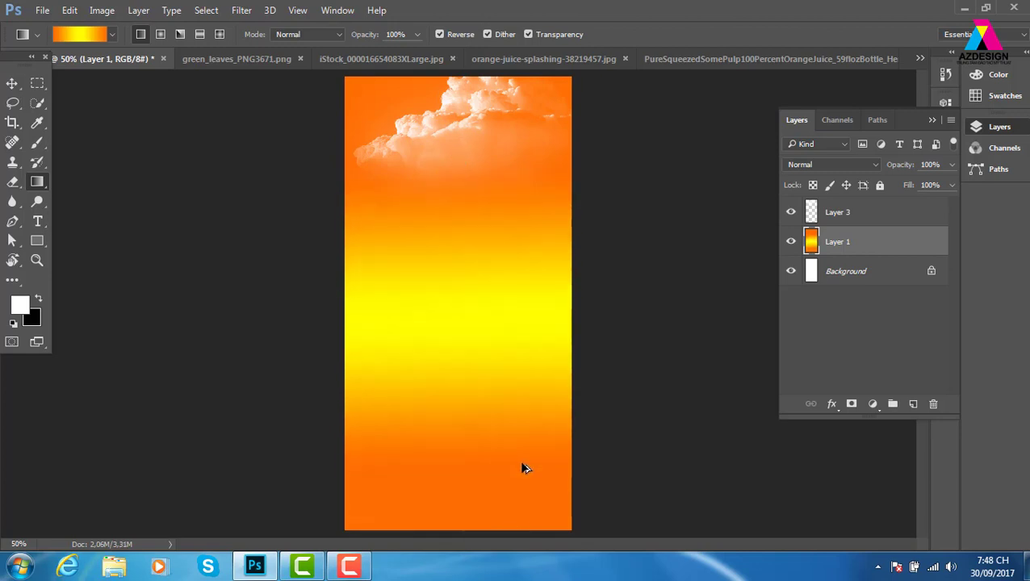
{"action": "key", "text": "ctrl+alt+z"}
{"action": "key", "text": "ctrl+alt+z"}
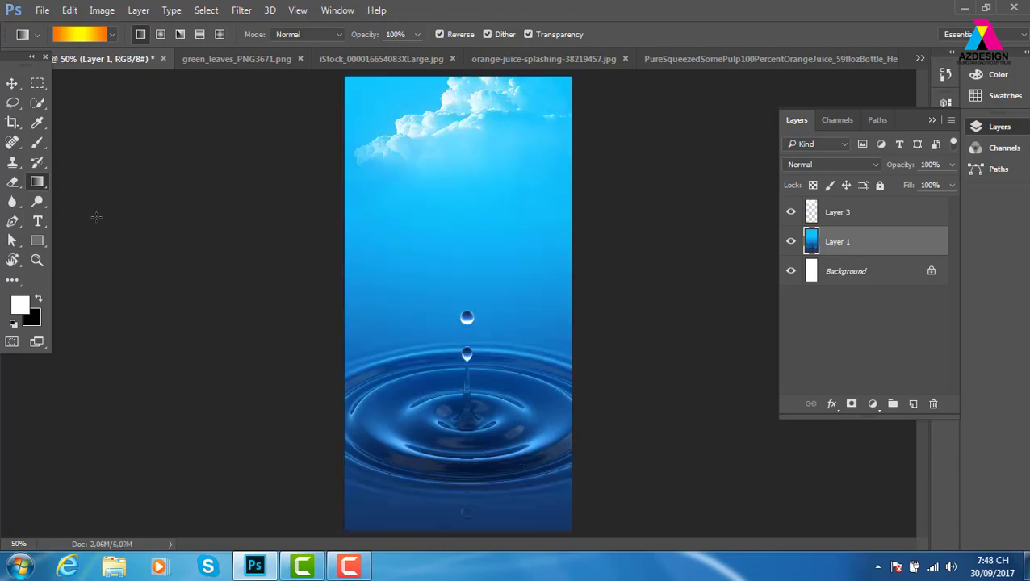
{"action": "left_click", "coordinate": [12, 83]}
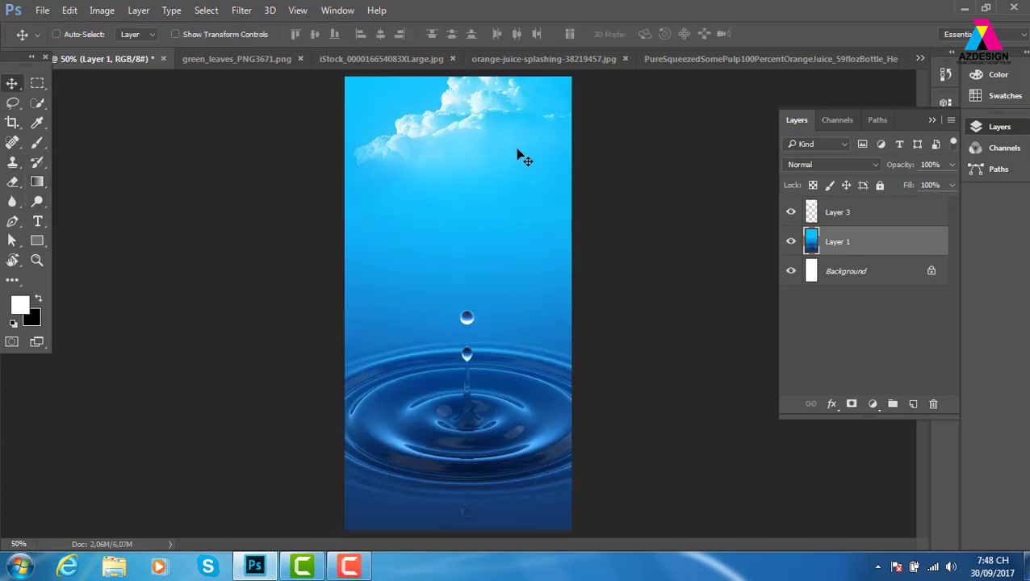
Bring the green leaves into the poster and try rotating them, then discard the rotation
{"action": "left_click", "coordinate": [229, 58]}
{"action": "mouse_move", "coordinate": [366, 358]}
{"action": "left_mouse_down"}
{"action": "mouse_move", "coordinate": [298, 227]}
{"action": "mouse_move", "coordinate": [476, 294]}
{"action": "left_mouse_up"}
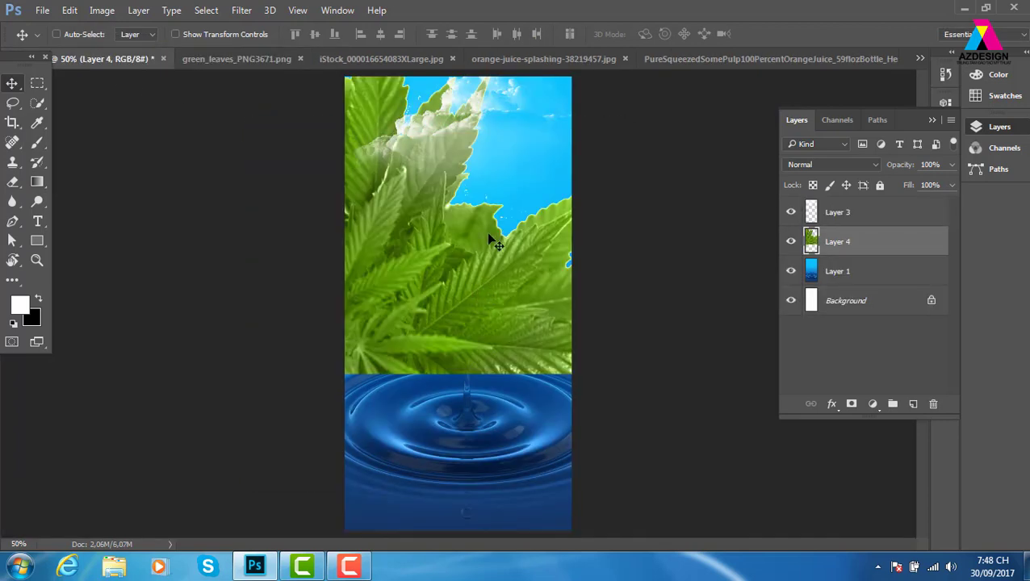
{"action": "key", "text": "ctrl+t"}
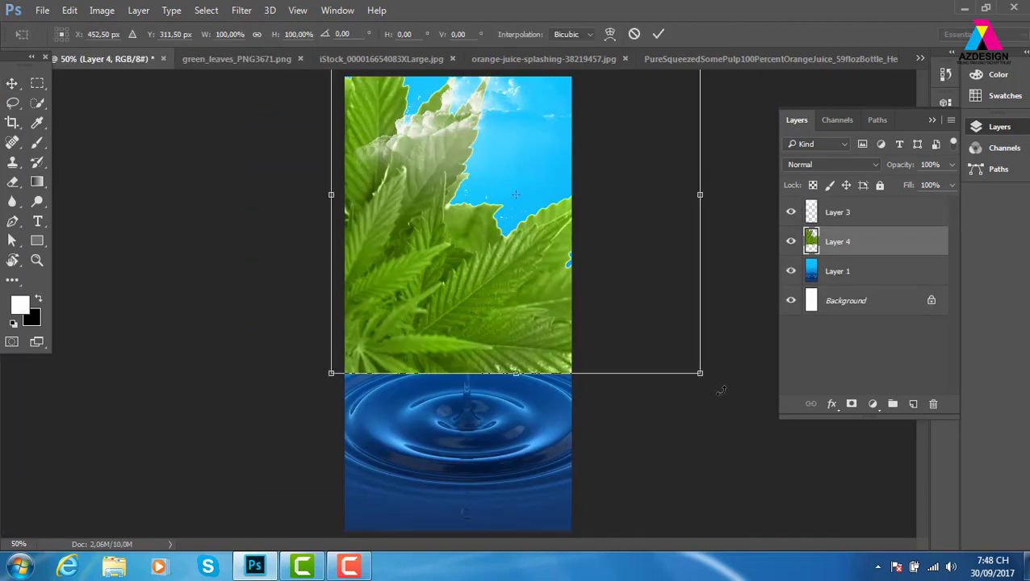
{"action": "mouse_move", "coordinate": [721, 391]}
{"action": "left_mouse_down"}
{"action": "mouse_move", "coordinate": [490, 147]}
{"action": "mouse_move", "coordinate": [462, 160]}
{"action": "left_mouse_up"}
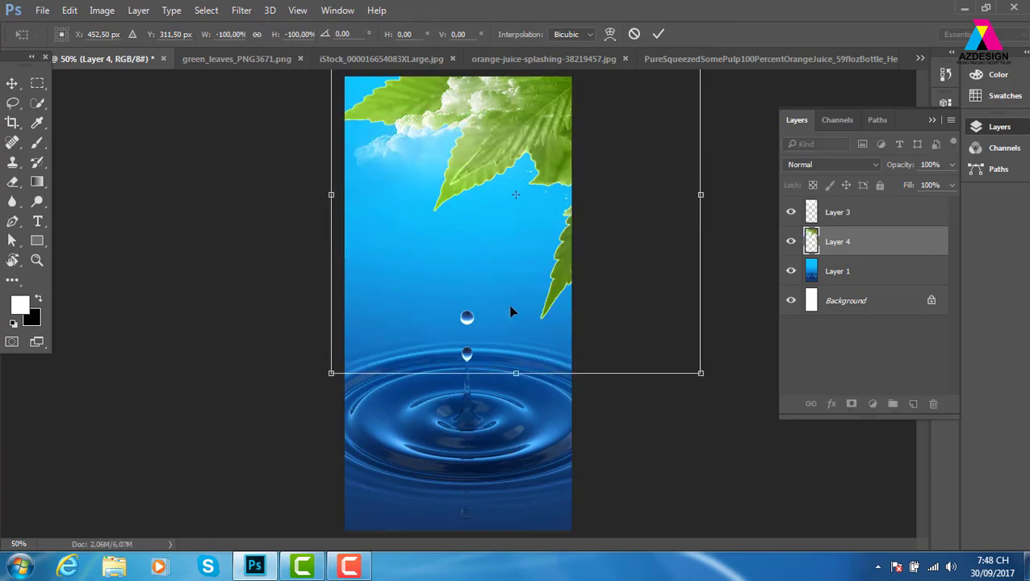
{"action": "key", "text": "Return"}
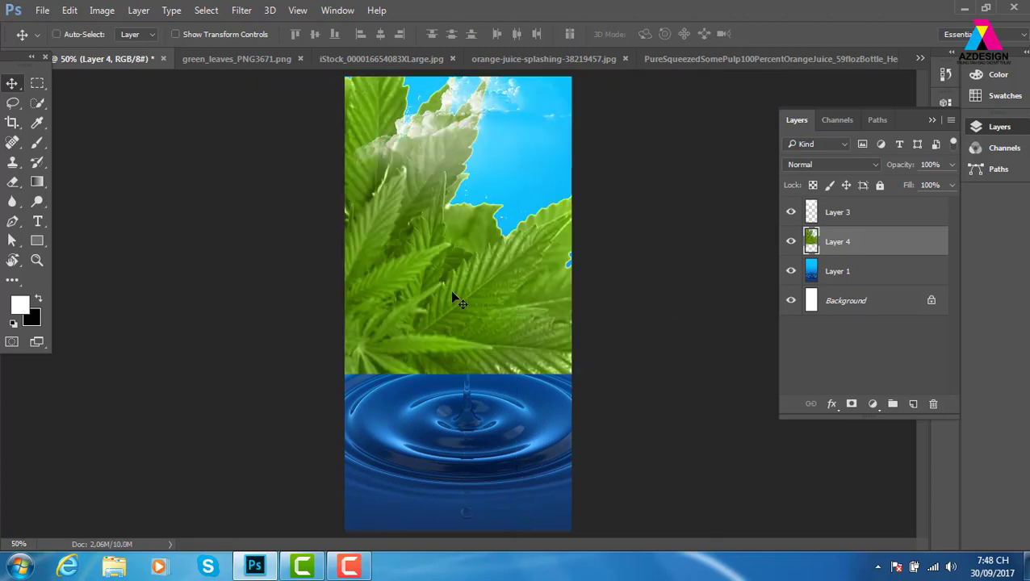
Flip the leaves vertically, shrink them into the top-left corner, and raise the layer above Layer 3
{"action": "key", "text": "ctrl+t"}
{"action": "right_click", "coordinate": [492, 257]}
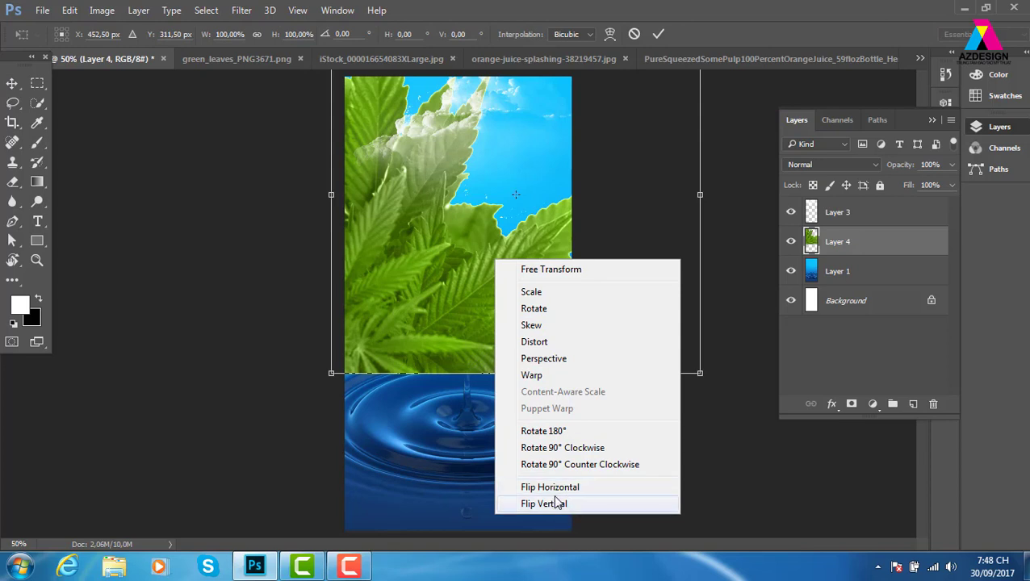
{"action": "left_click", "coordinate": [560, 505]}
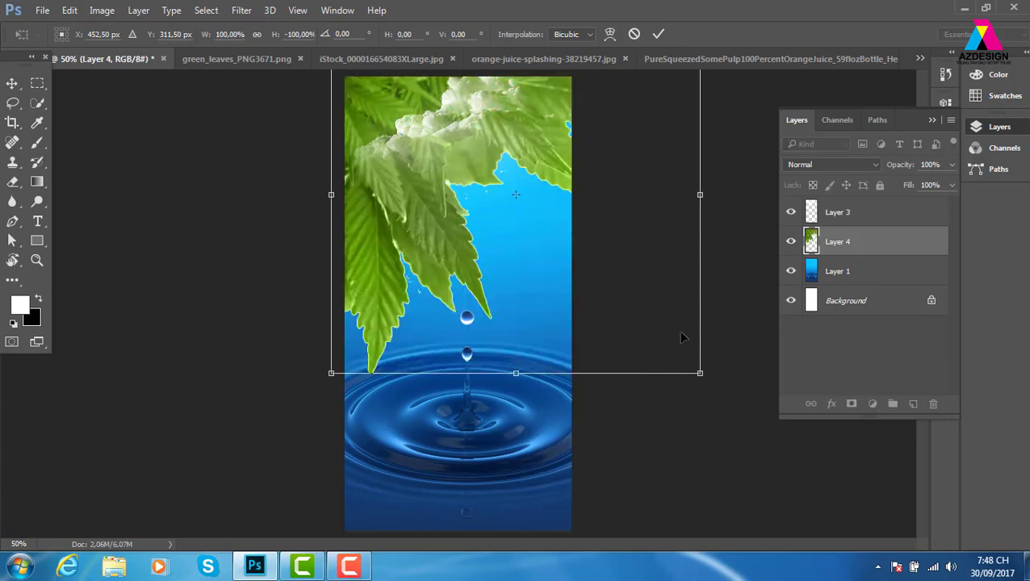
{"action": "left_click_drag", "start_coordinate": [700, 373], "coordinate": [537, 216]}
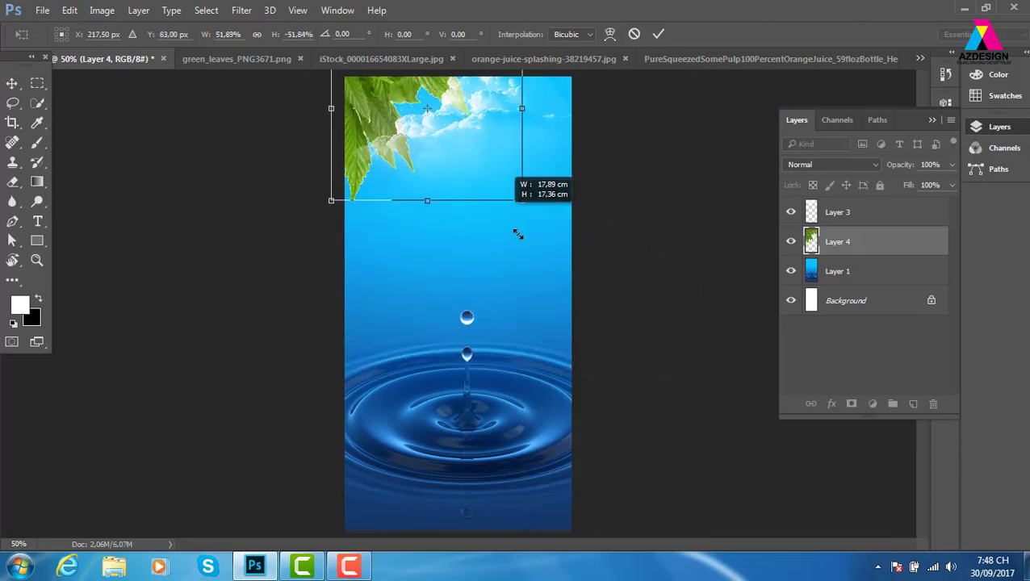
{"action": "key", "text": "Return"}
{"action": "key", "text": "ctrl+bracketright"}
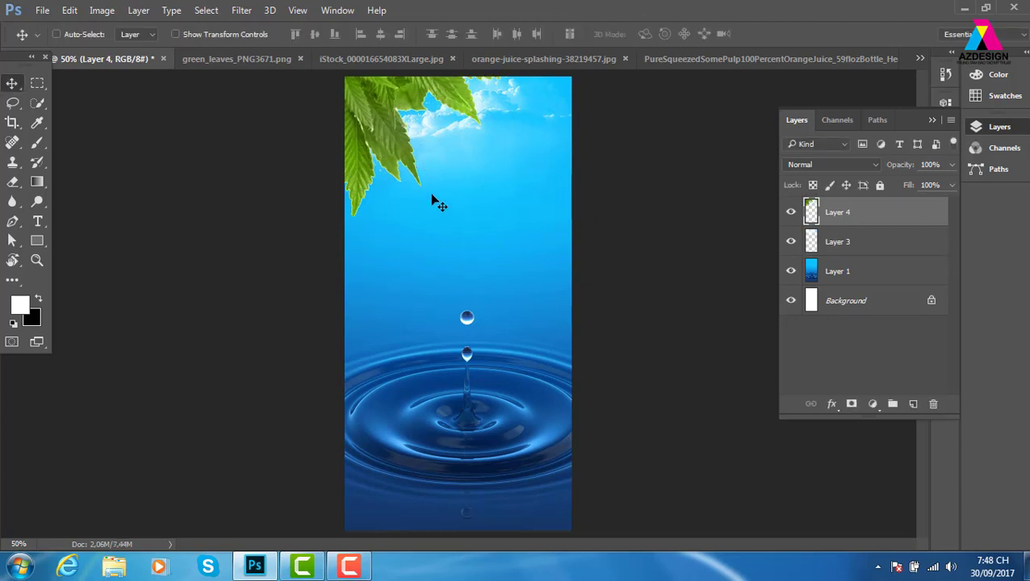
{"action": "key", "text": "ctrl+plus"}
{"action": "key", "text": "ctrl+plus"}
{"action": "left_click_drag", "start_coordinate": [360, 204], "coordinate": [439, 409]}
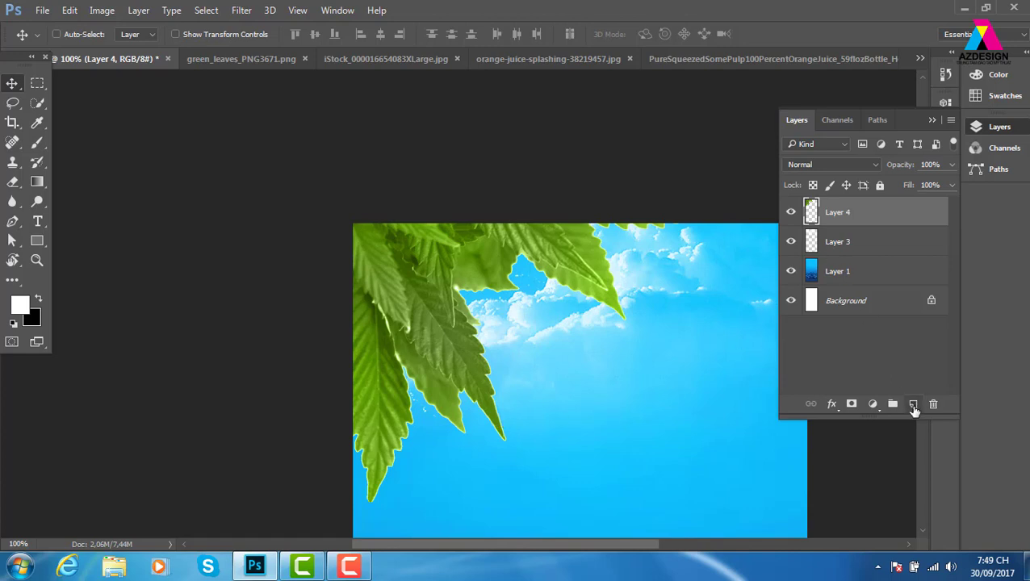
Add a new layer clipped to the leaves and set the brush colour to green sampled from the leaves
{"action": "left_click", "coordinate": [914, 406]}
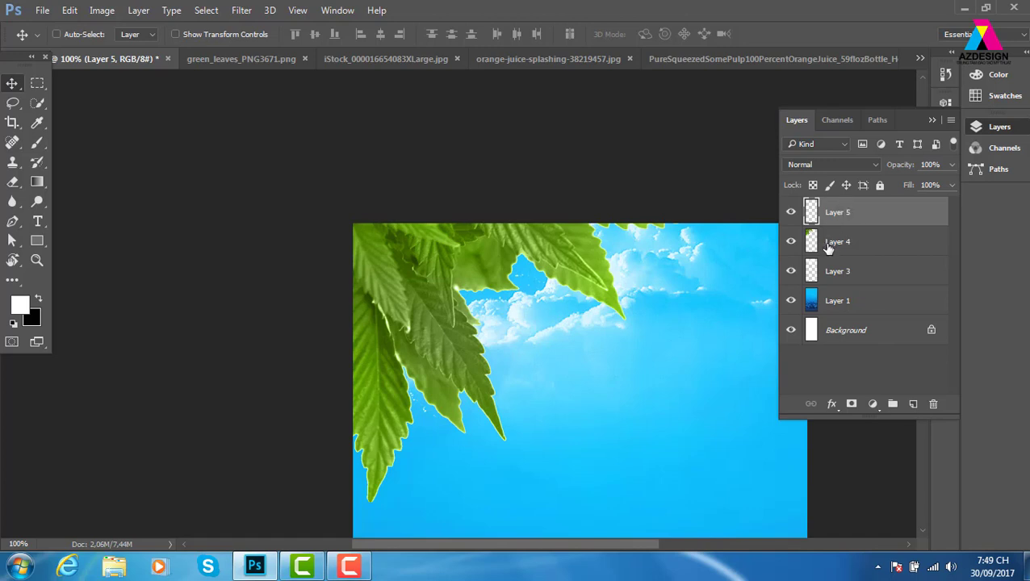
{"action": "key", "text": "ctrl+alt+g"}
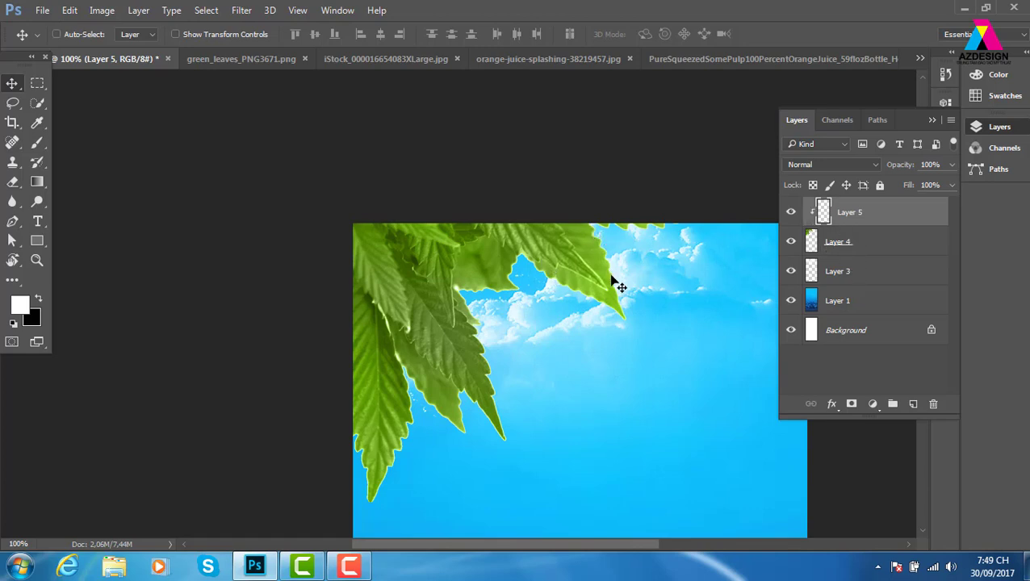
{"action": "key", "text": "b"}
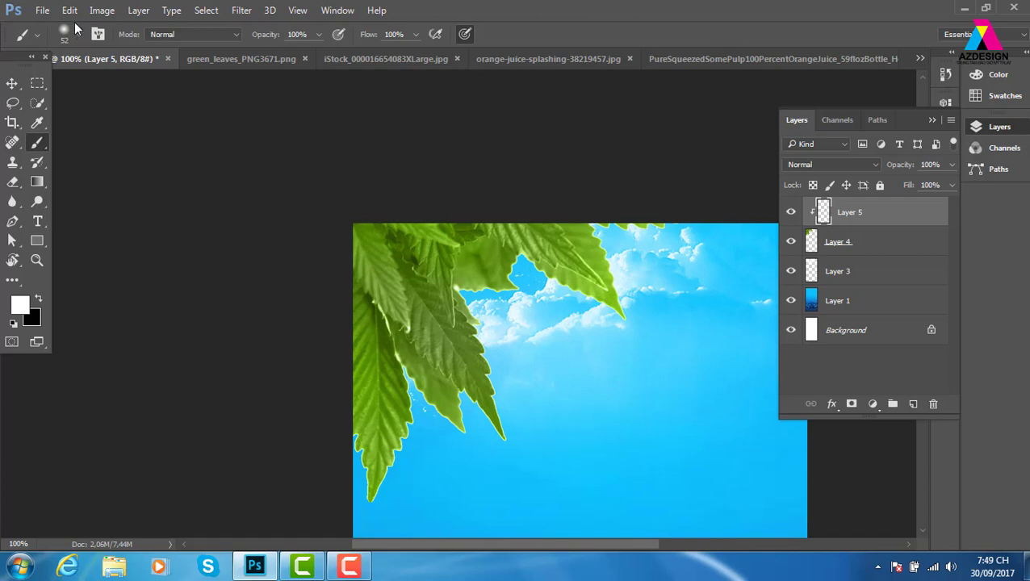
{"action": "left_click", "coordinate": [19, 305]}
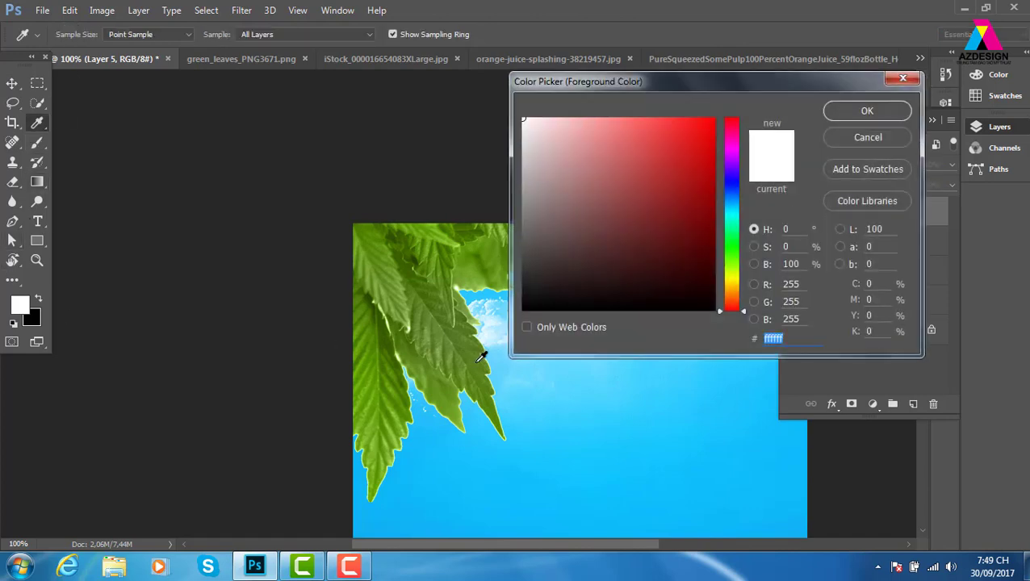
{"action": "left_click", "coordinate": [490, 356]}
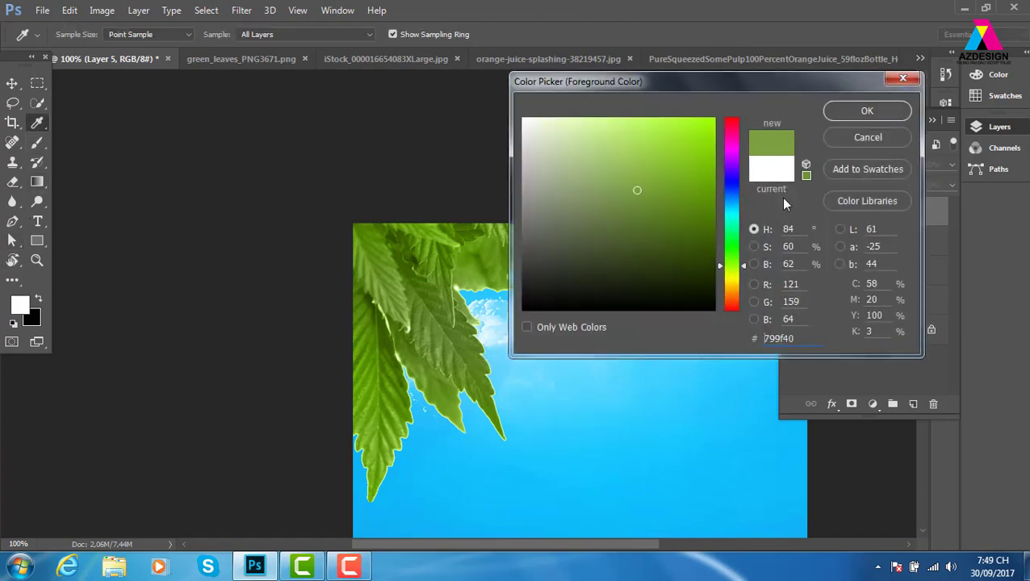
{"action": "left_click", "coordinate": [867, 112]}
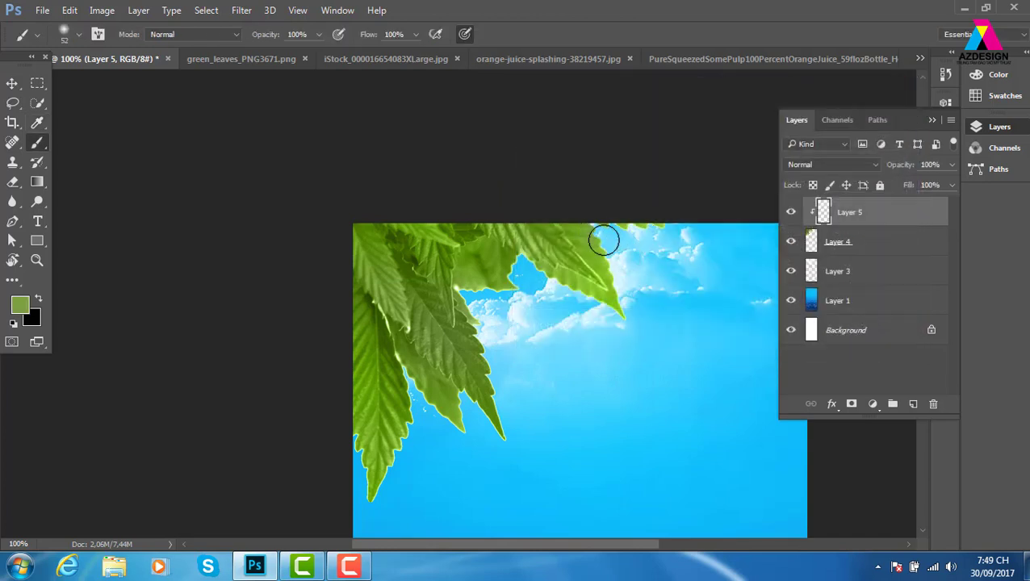
Brush green along the leaf edges near the sky and down the right side
{"action": "left_click_drag", "start_coordinate": [617, 262], "coordinate": [610, 371]}
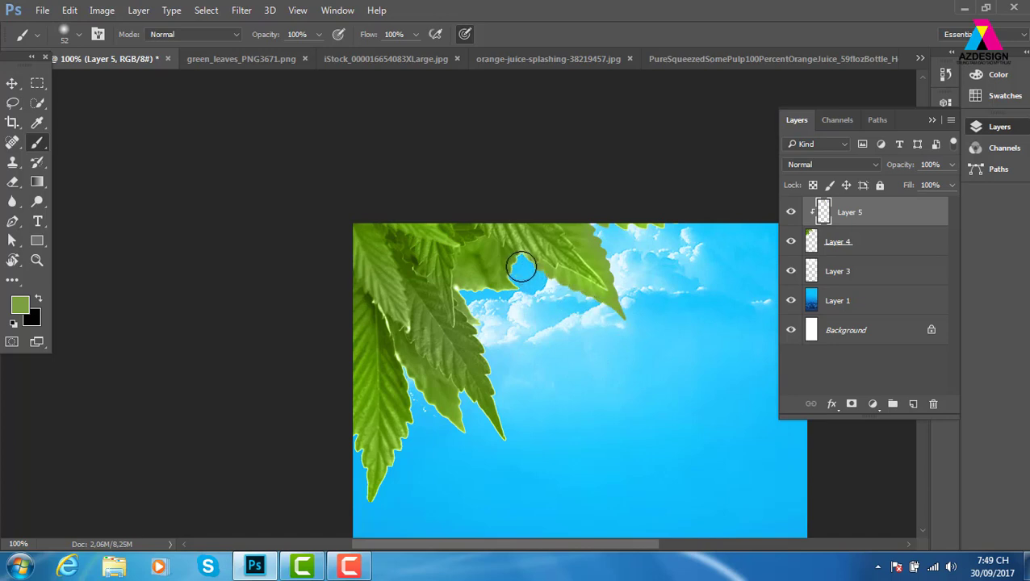
{"action": "mouse_move", "coordinate": [521, 282]}
{"action": "left_mouse_down"}
{"action": "mouse_move", "coordinate": [534, 317]}
{"action": "mouse_move", "coordinate": [559, 306]}
{"action": "mouse_move", "coordinate": [552, 297]}
{"action": "mouse_move", "coordinate": [572, 301]}
{"action": "left_mouse_up"}
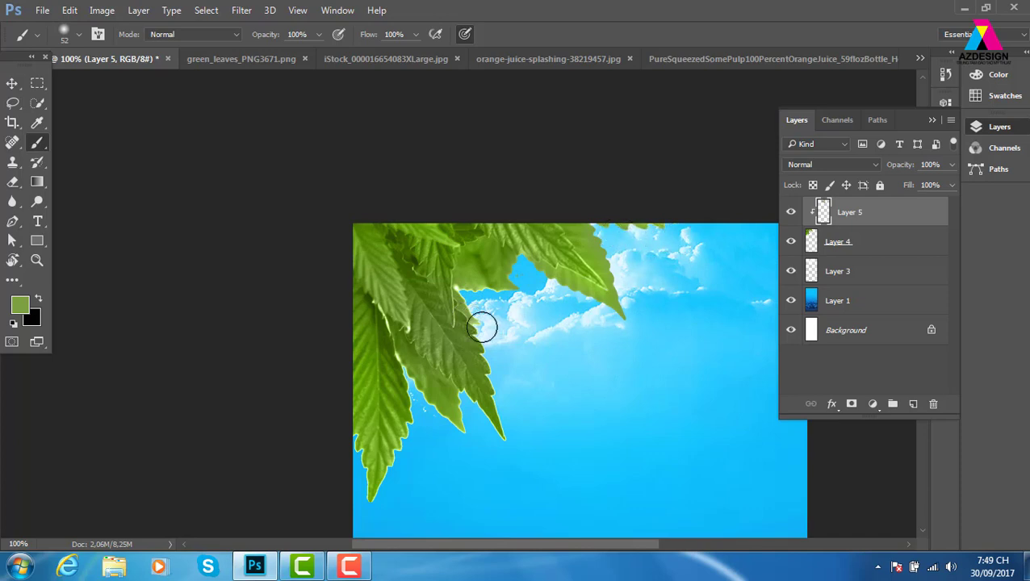
{"action": "mouse_move", "coordinate": [482, 327]}
{"action": "left_mouse_down"}
{"action": "mouse_move", "coordinate": [511, 408]}
{"action": "mouse_move", "coordinate": [404, 485]}
{"action": "mouse_move", "coordinate": [362, 480]}
{"action": "left_mouse_up"}
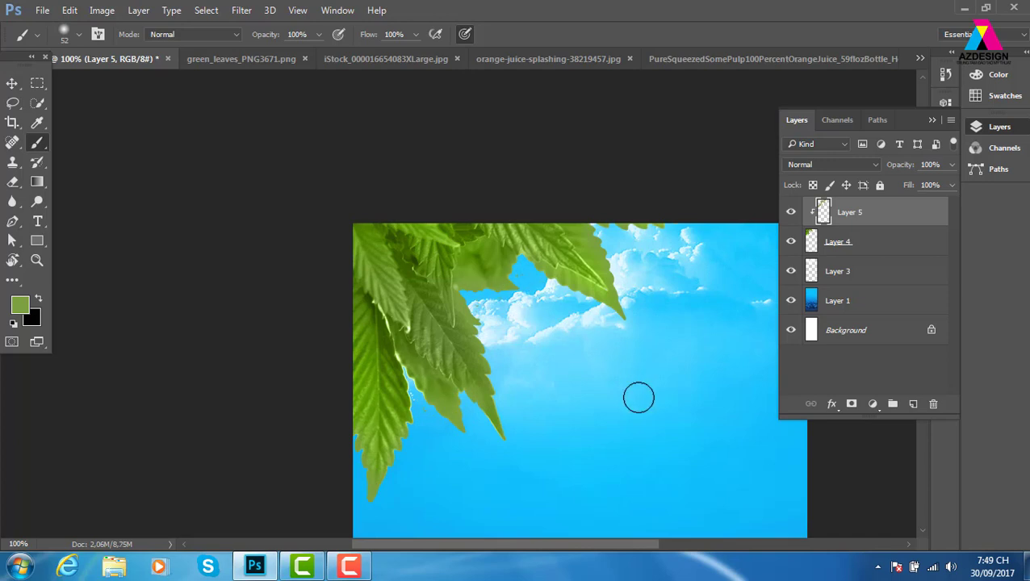
{"action": "key", "text": "ctrl+minus"}
{"action": "key", "text": "ctrl+minus"}
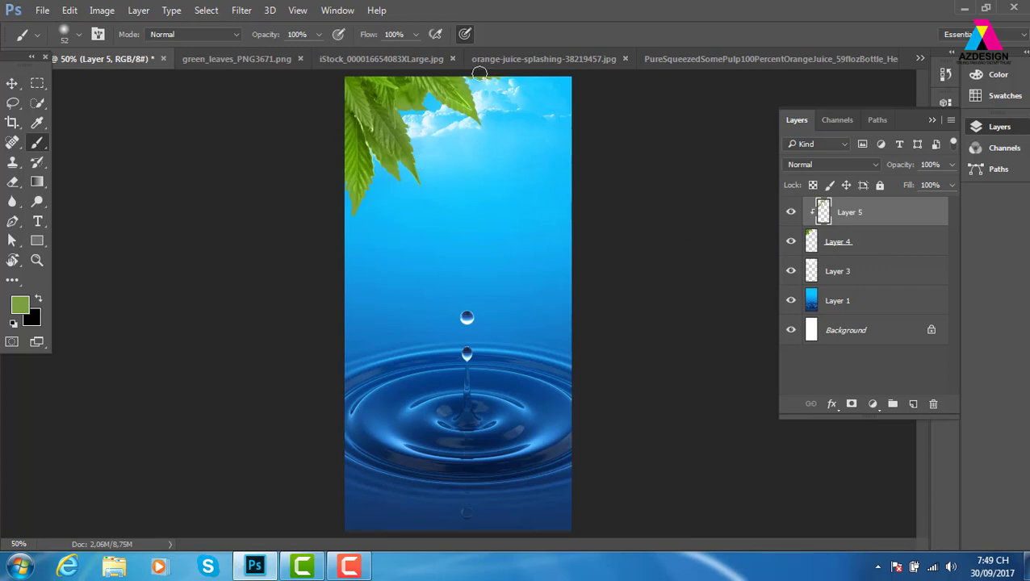
Close the green leaves, iStock juice-glass and 7.psd footballer images, then bring the orange-juice splash image forward
{"action": "left_click", "coordinate": [222, 59]}
{"action": "left_click", "coordinate": [334, 59]}
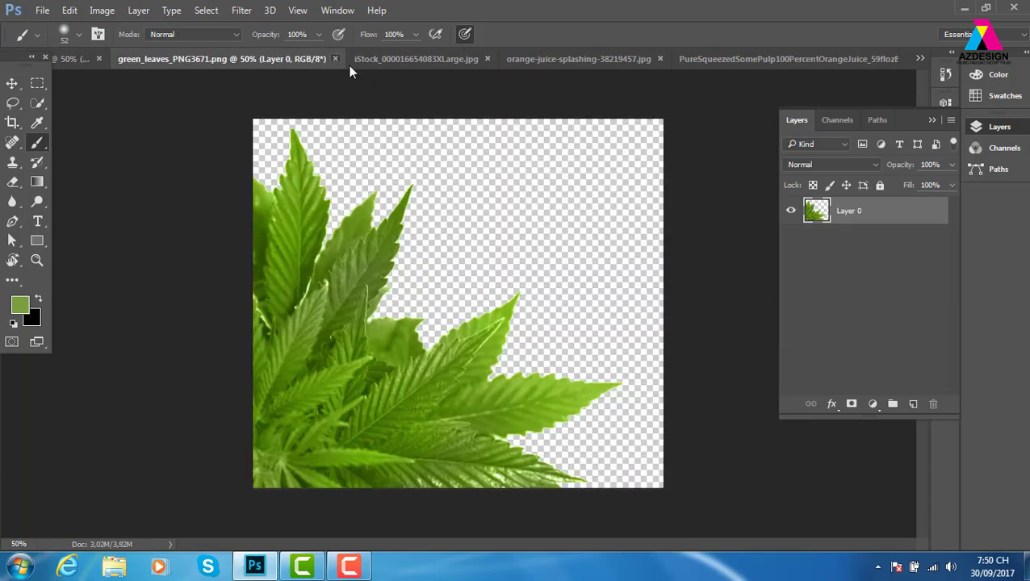
{"action": "left_click", "coordinate": [396, 58]}
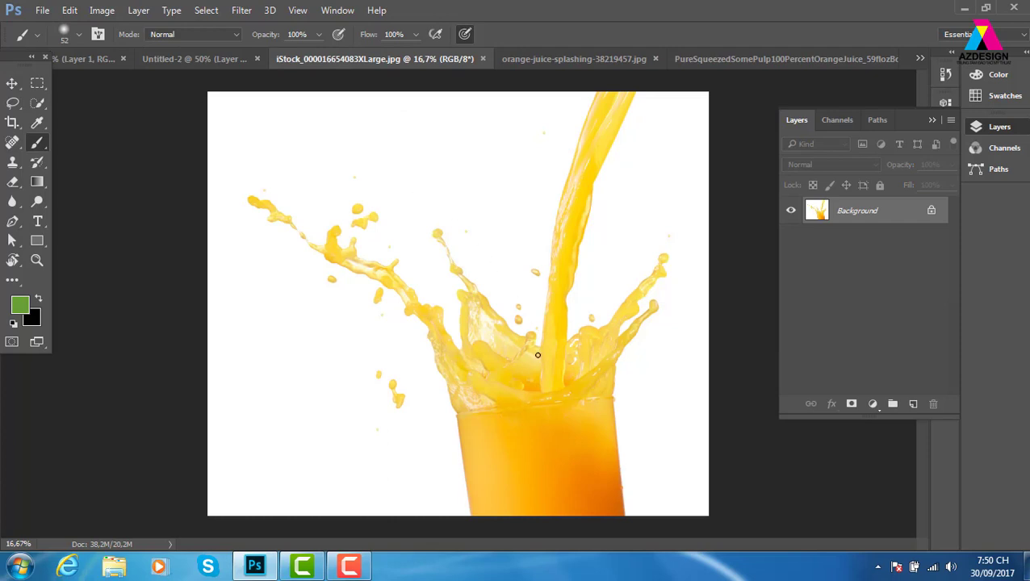
{"action": "left_click", "coordinate": [483, 58]}
{"action": "left_click", "coordinate": [209, 62]}
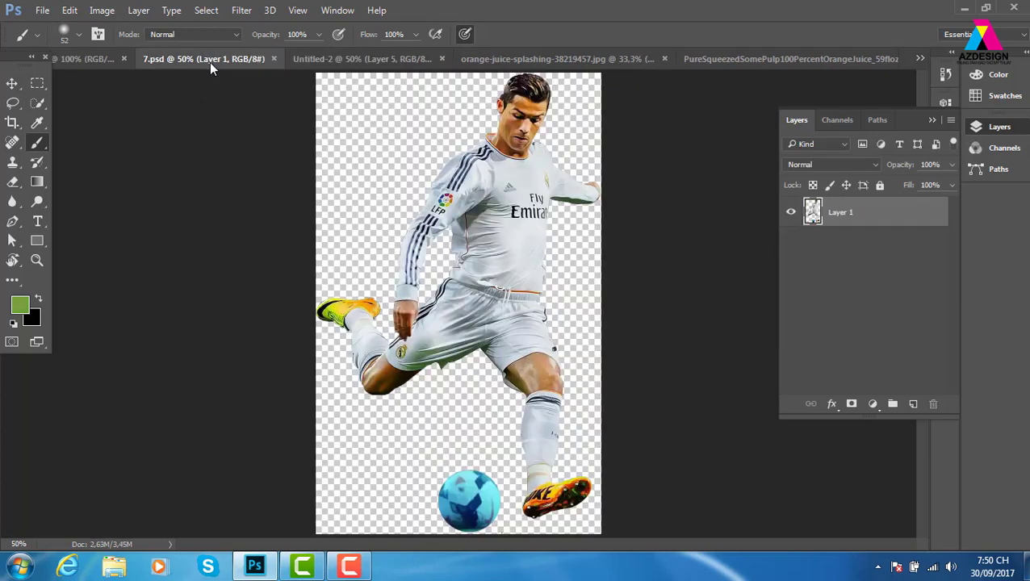
{"action": "left_click", "coordinate": [276, 58]}
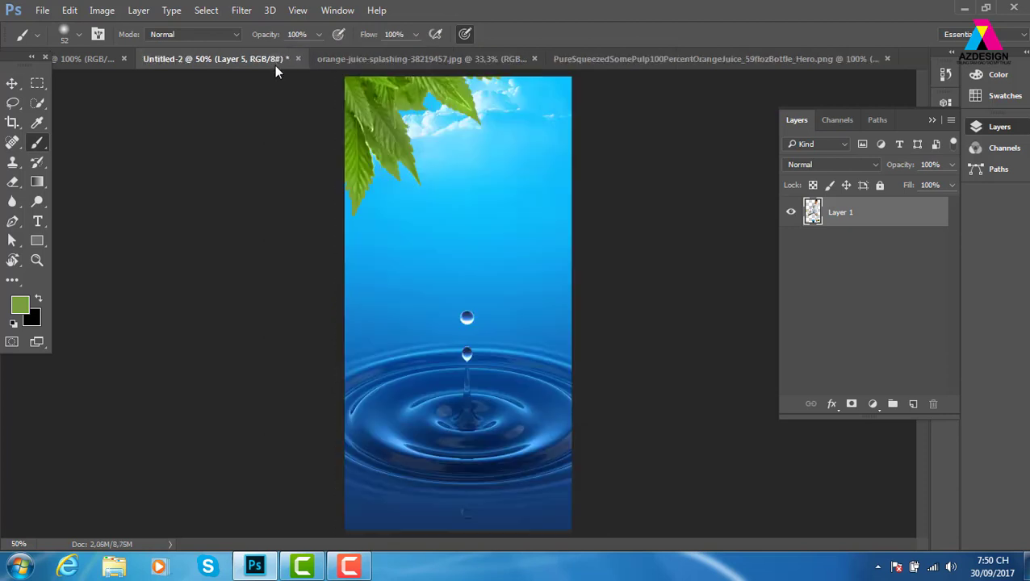
{"action": "left_click", "coordinate": [461, 59]}
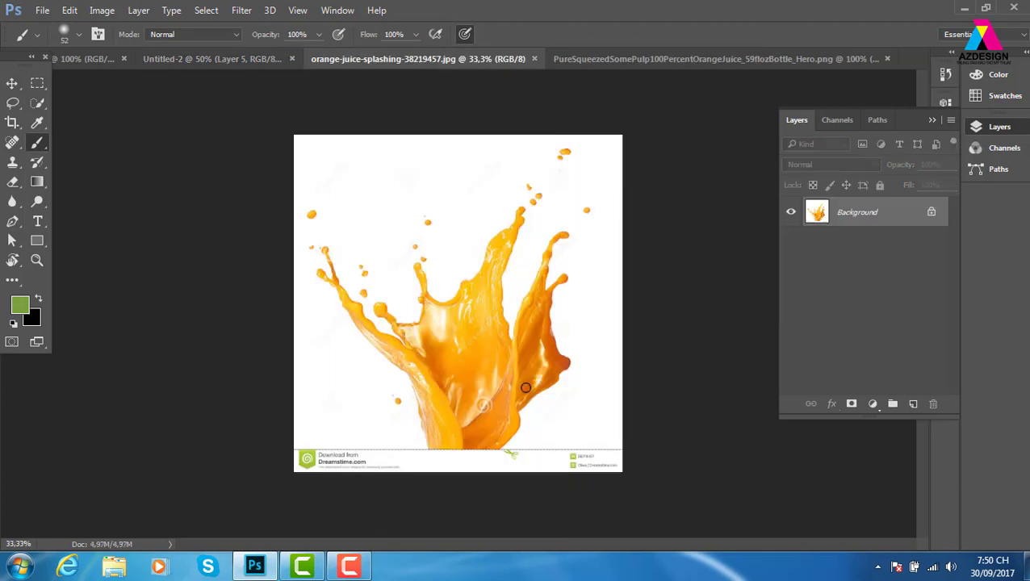
{"action": "left_click", "coordinate": [13, 84]}
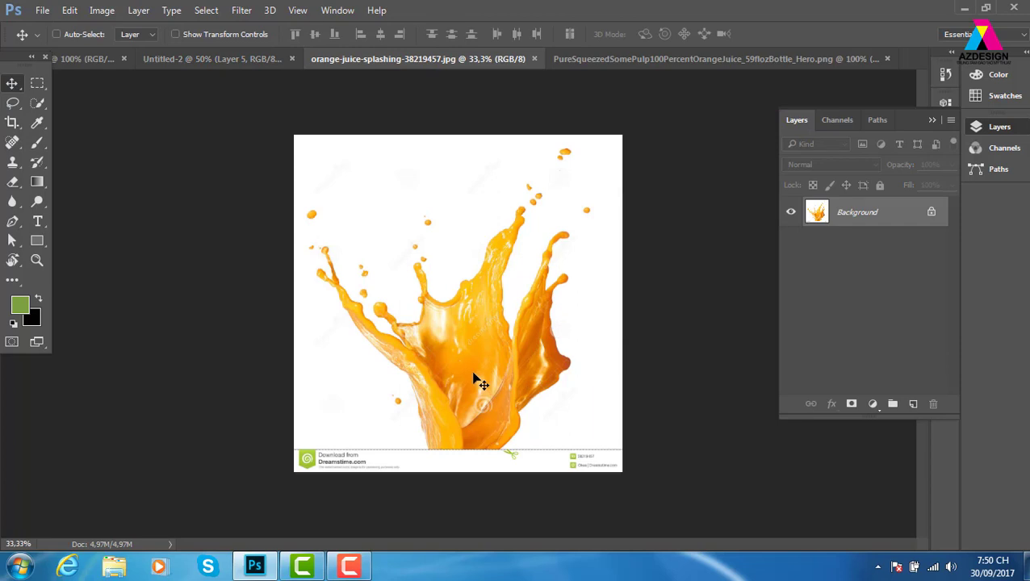
Select the orange splash's centre and left arm with the Quick Selection tool
{"action": "left_click", "coordinate": [40, 107]}
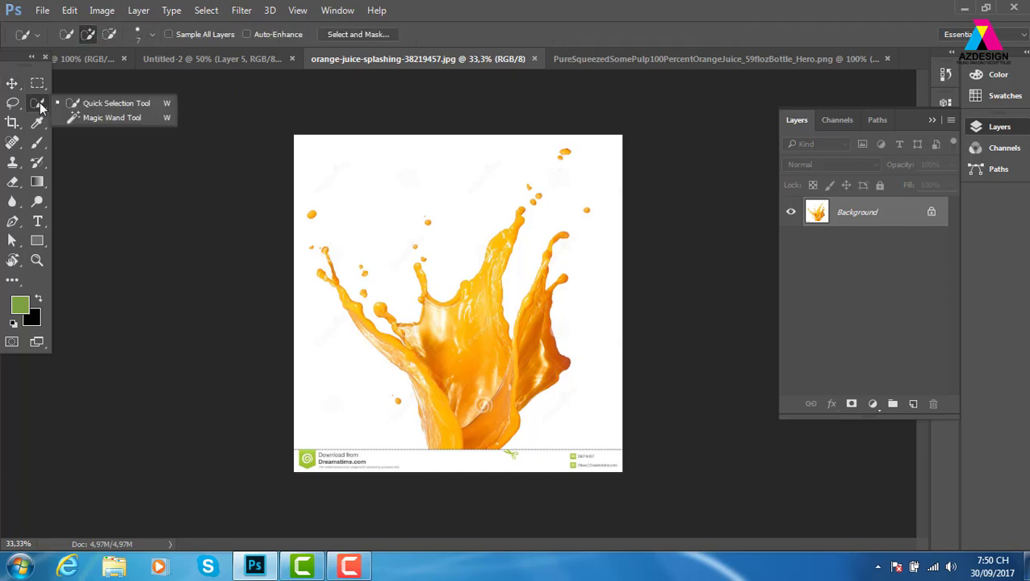
{"action": "left_click", "coordinate": [135, 107]}
{"action": "left_click_drag", "start_coordinate": [504, 246], "coordinate": [442, 416]}
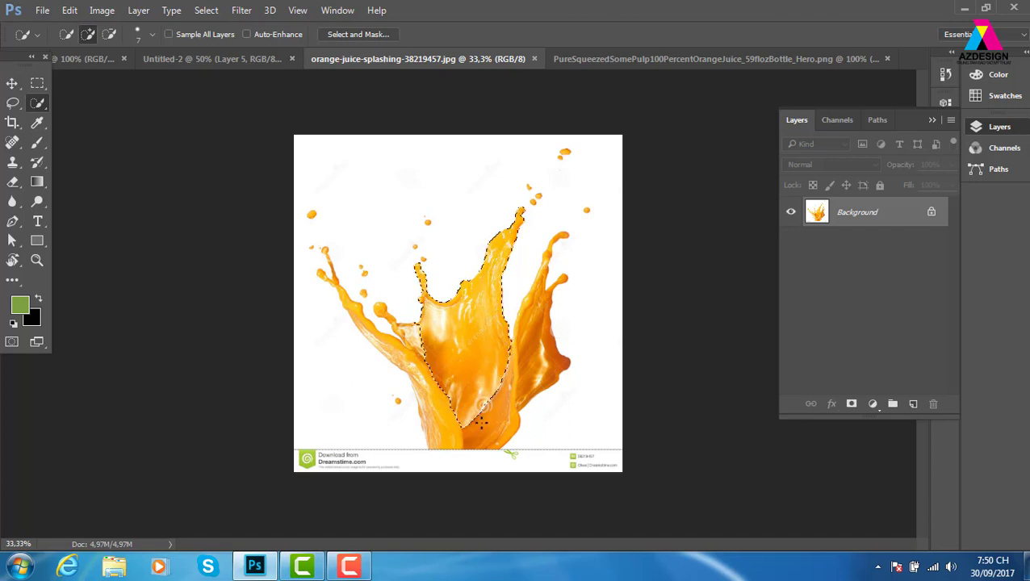
{"action": "left_click_drag", "start_coordinate": [395, 348], "coordinate": [372, 340]}
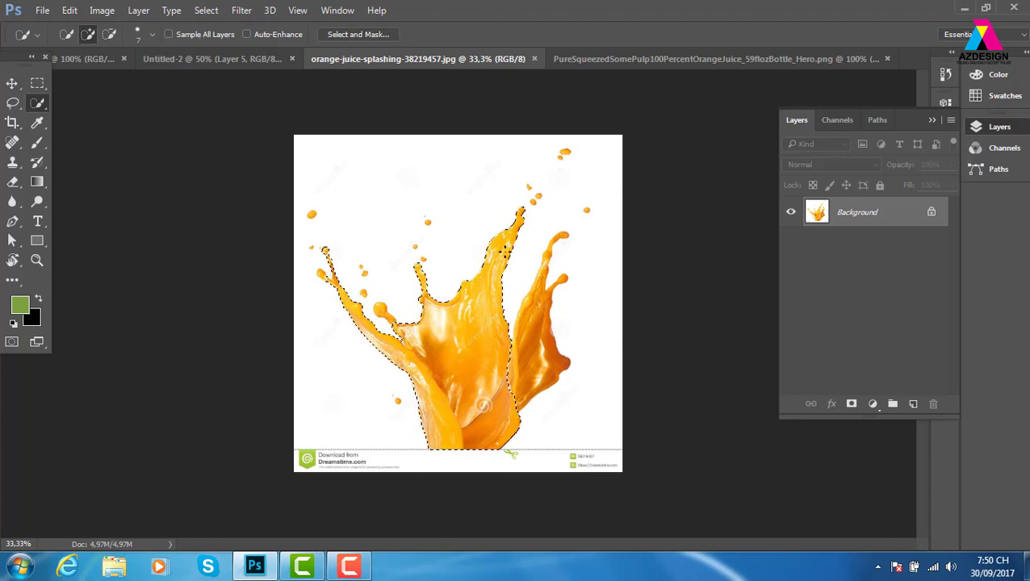
Open and dismiss the canvas selection menus and selection tool lists without changing anything
{"action": "right_click", "coordinate": [502, 230]}
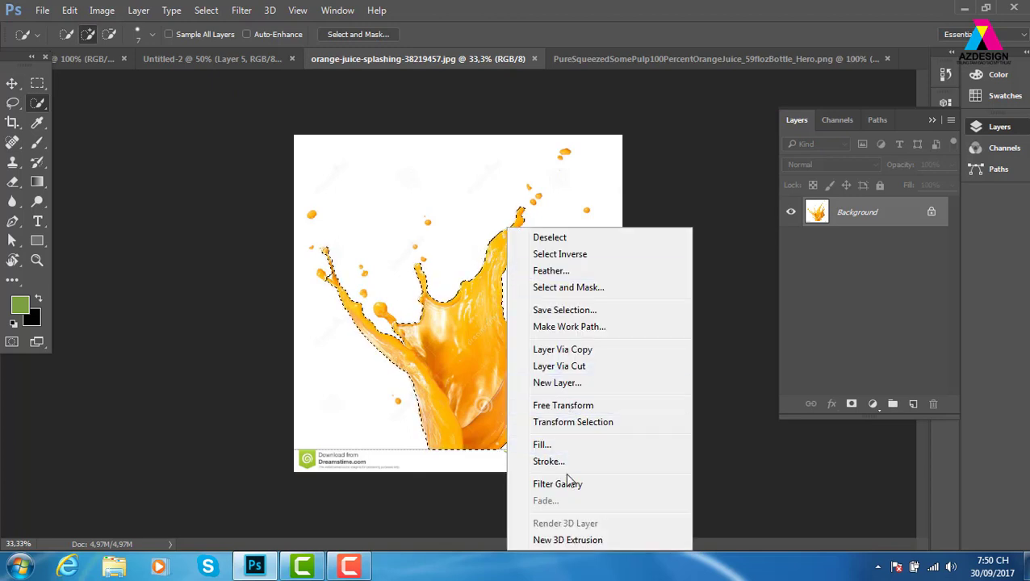
{"action": "left_click", "coordinate": [464, 337]}
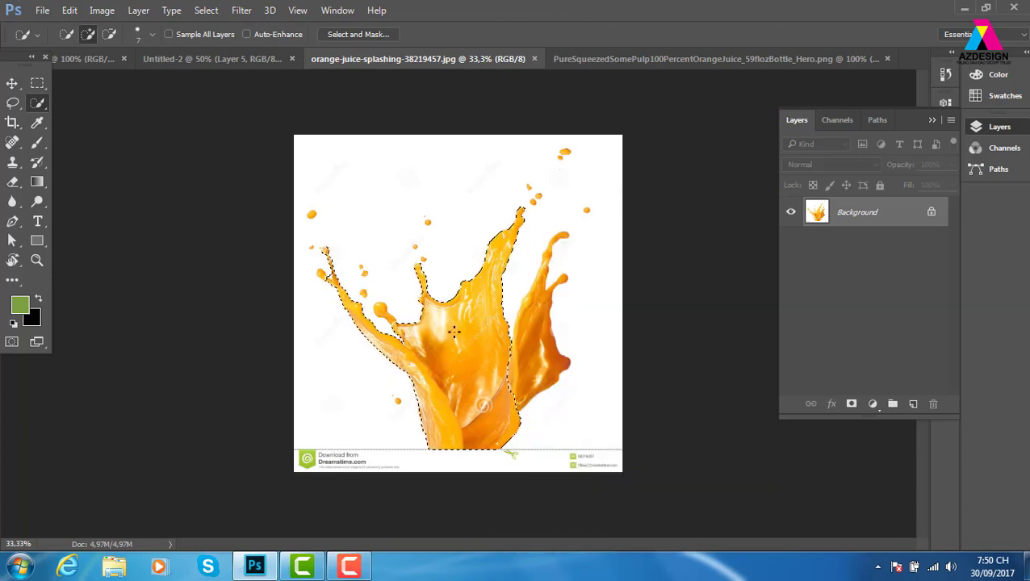
{"action": "key", "text": "m"}
{"action": "right_click", "coordinate": [439, 378]}
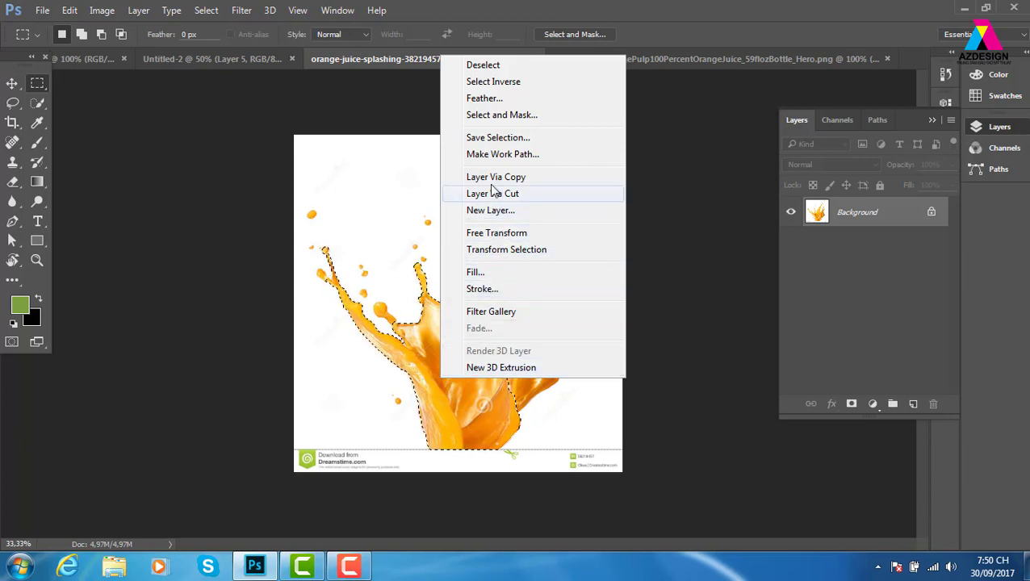
{"action": "left_click", "coordinate": [429, 347]}
{"action": "right_click", "coordinate": [438, 326]}
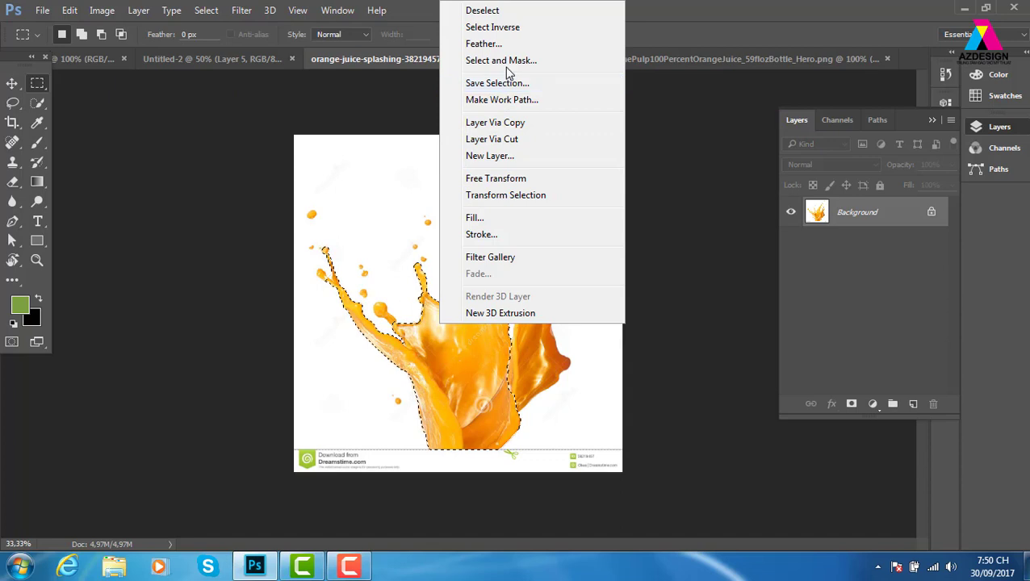
{"action": "left_click", "coordinate": [301, 220]}
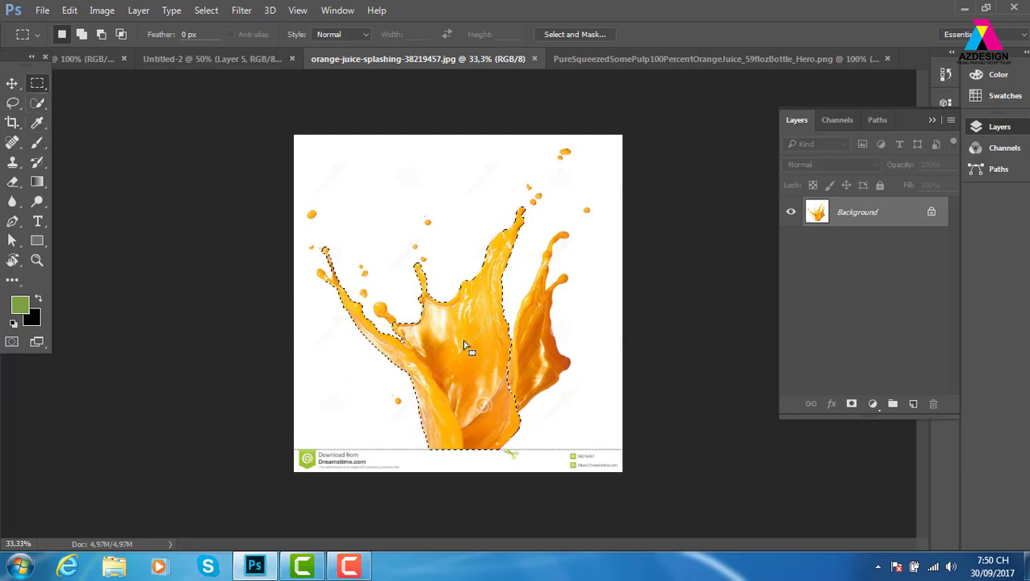
{"action": "right_click", "coordinate": [499, 349]}
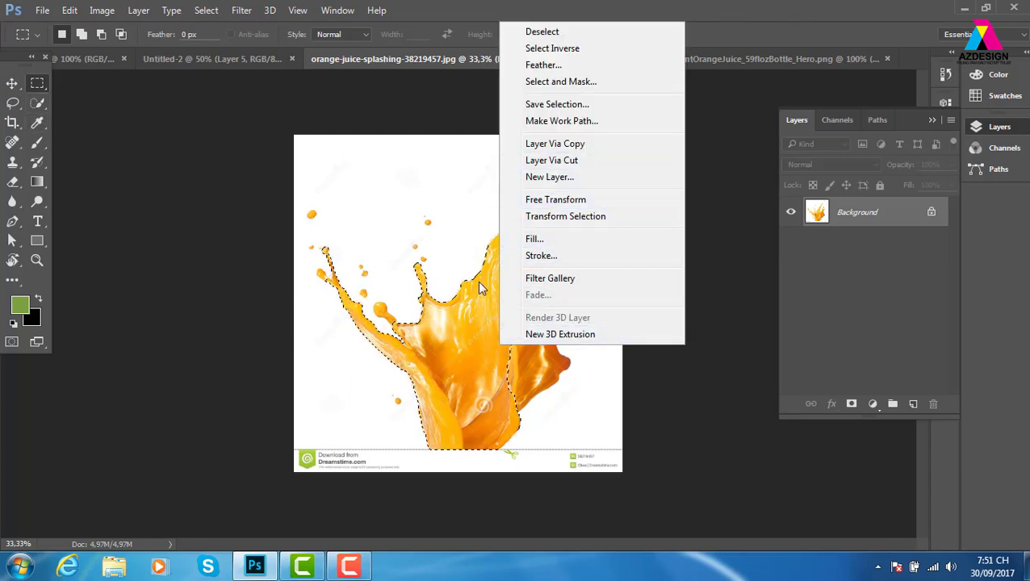
{"action": "left_click", "coordinate": [40, 89]}
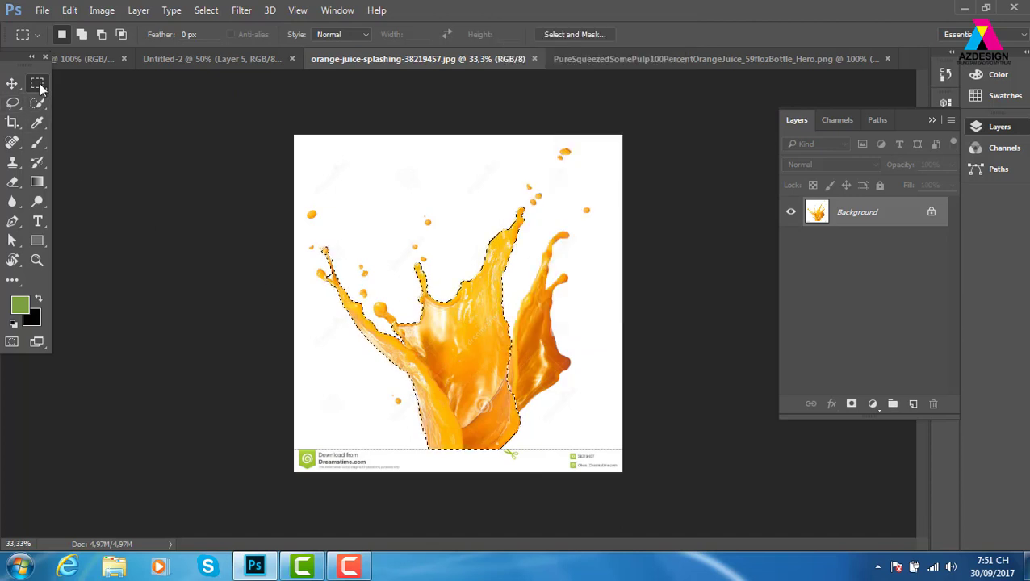
{"action": "right_click", "coordinate": [44, 89]}
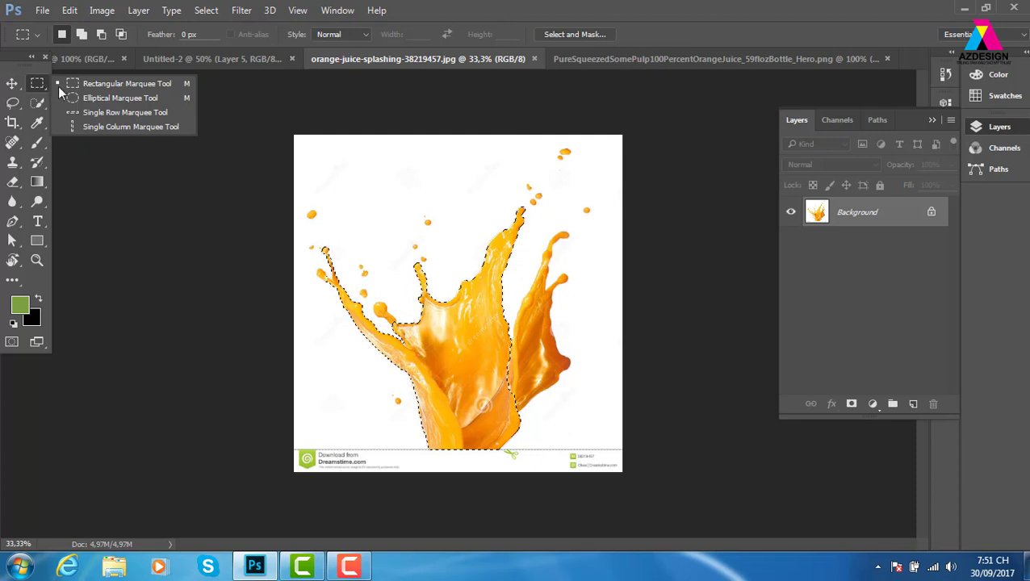
{"action": "left_click", "coordinate": [102, 85]}
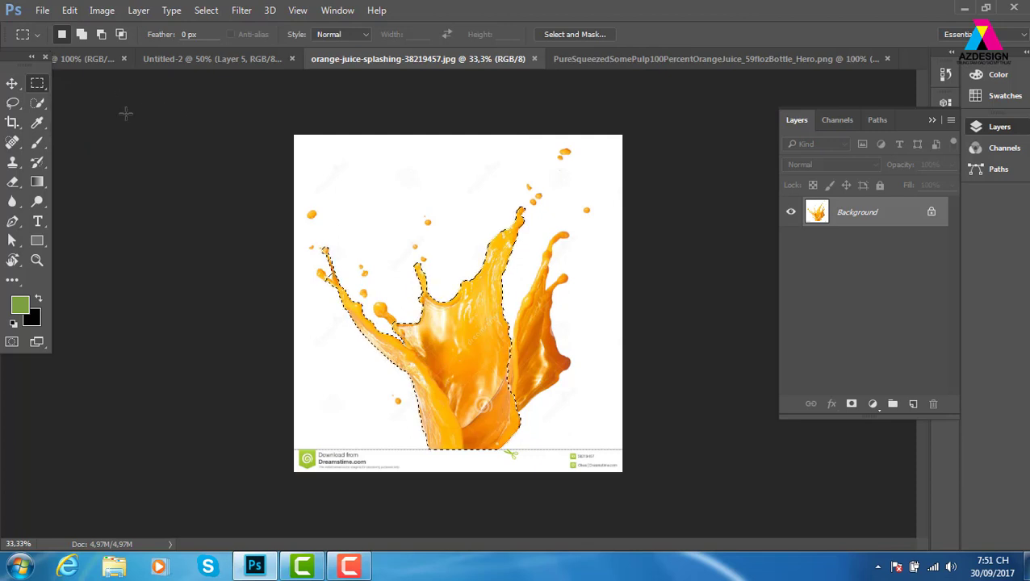
Switch to the Magic Wand, extend the selection with Similar, and copy the splash to a new layer
{"action": "right_click", "coordinate": [38, 102]}
{"action": "left_click", "coordinate": [104, 117]}
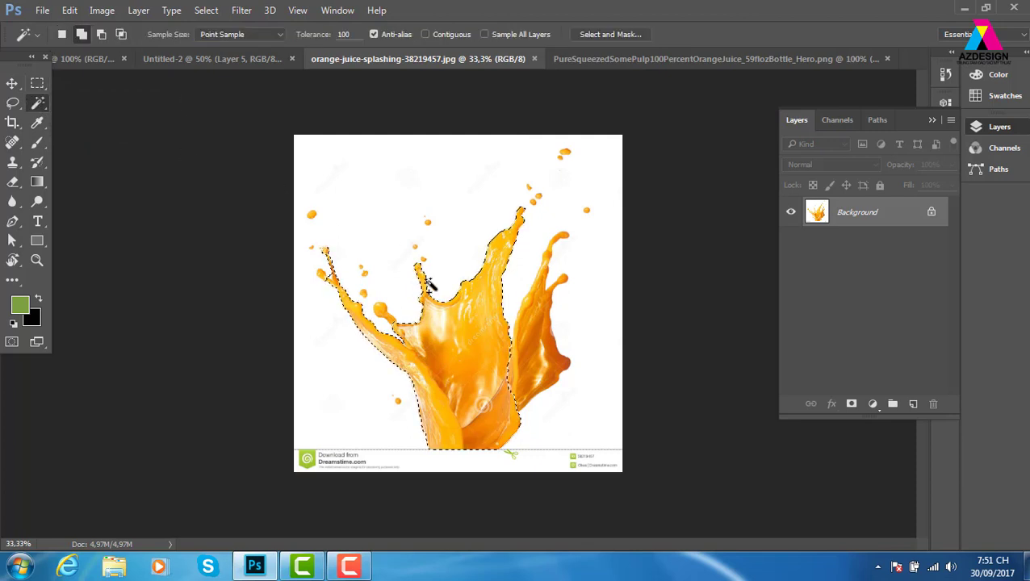
{"action": "right_click", "coordinate": [472, 315]}
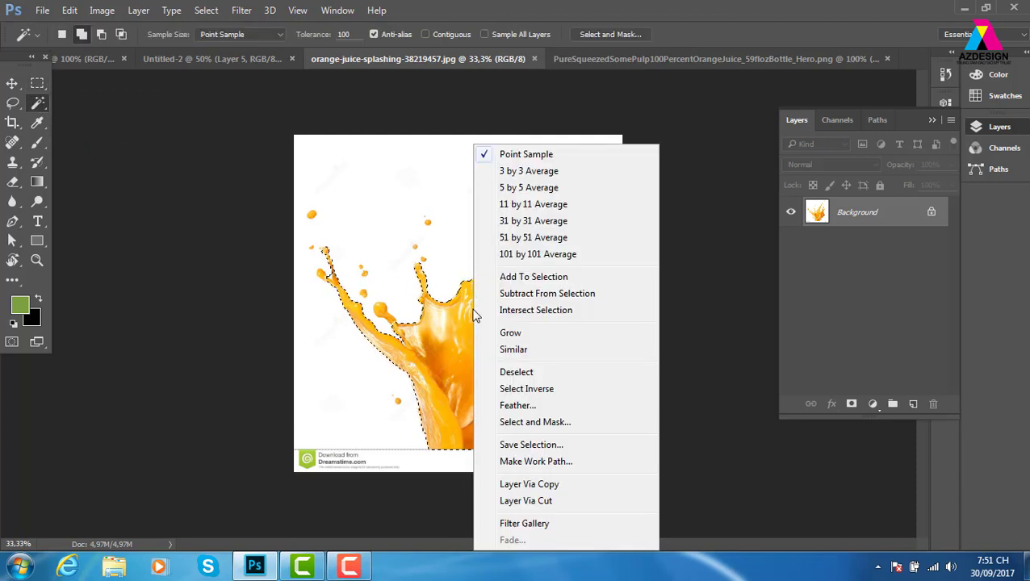
{"action": "left_click", "coordinate": [530, 353]}
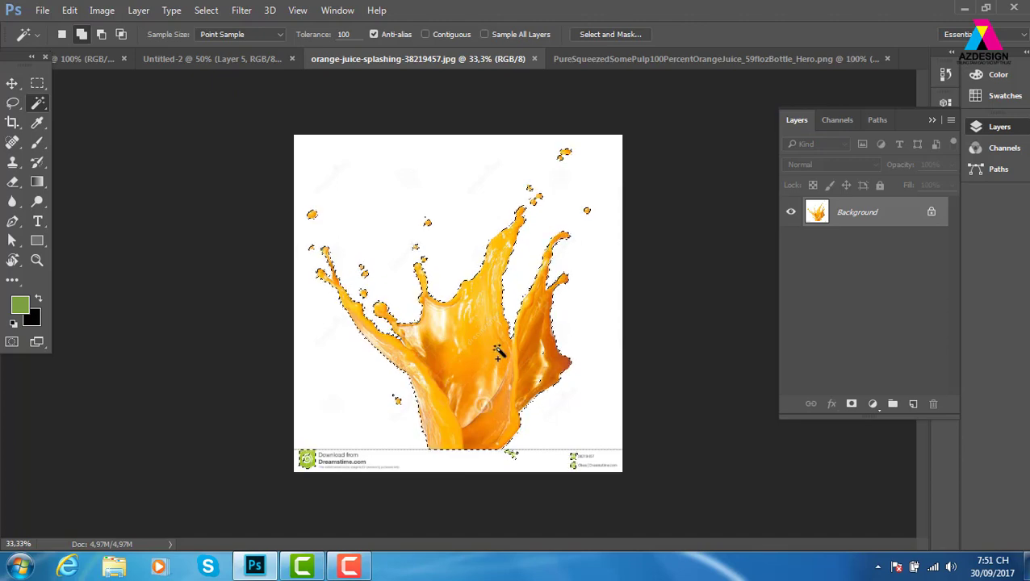
{"action": "key", "text": "ctrl+j"}
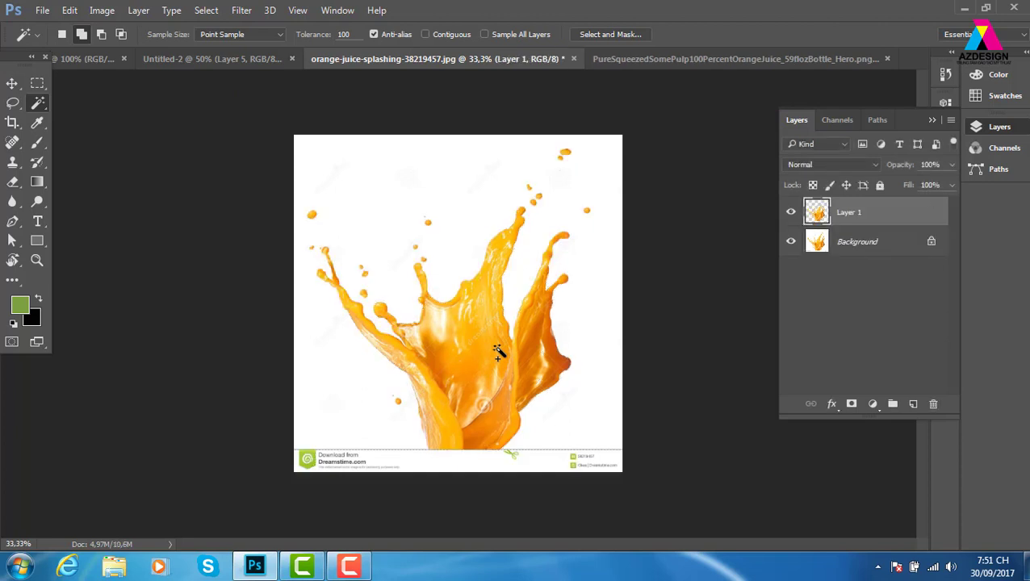
Drag the splash copy into the poster as a trial, then delete it
{"action": "key", "text": "v"}
{"action": "left_click_drag", "start_coordinate": [467, 340], "coordinate": [492, 276]}
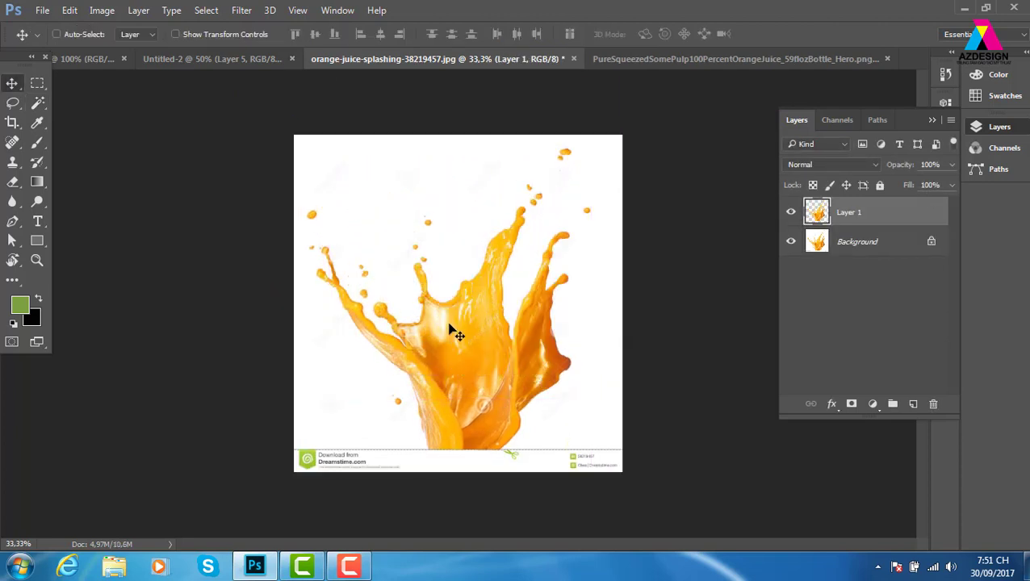
{"action": "mouse_move", "coordinate": [493, 277]}
{"action": "left_mouse_down"}
{"action": "mouse_move", "coordinate": [231, 74]}
{"action": "mouse_move", "coordinate": [504, 324]}
{"action": "mouse_move", "coordinate": [496, 284]}
{"action": "left_mouse_up"}
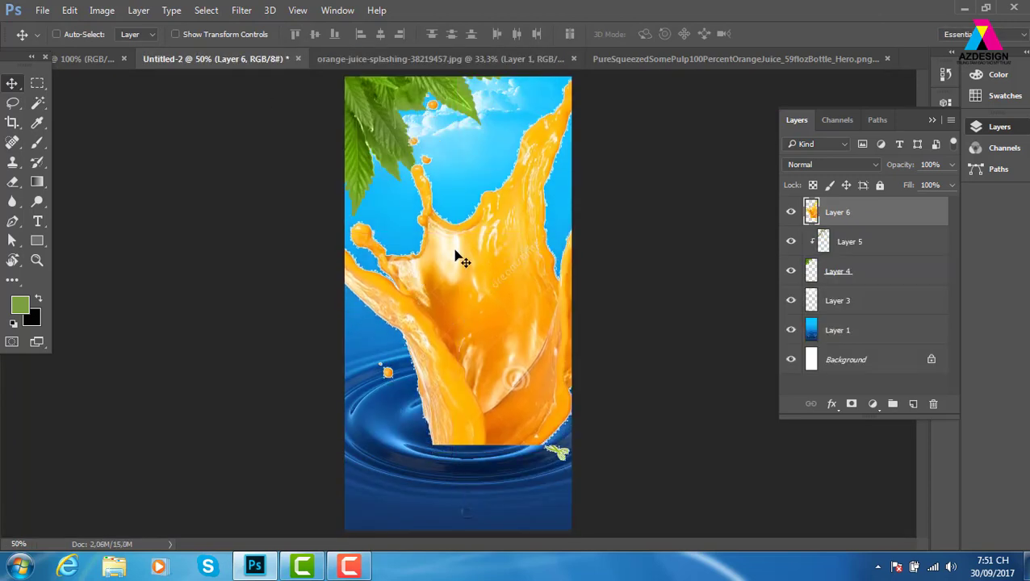
{"action": "key", "text": "Delete"}
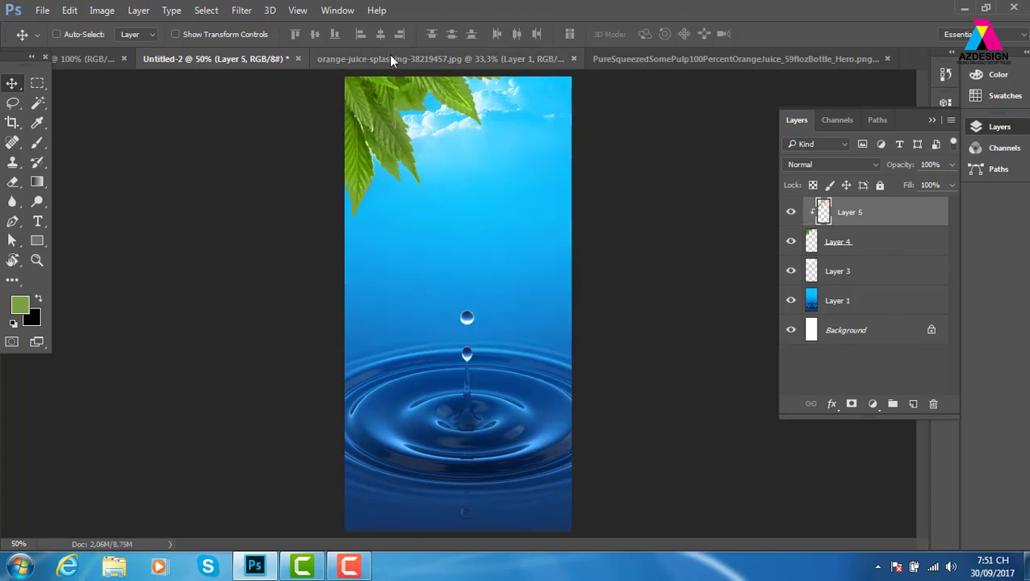
Delete the copied splash layer and Magic Wand the white background with Anti-alias off
{"action": "left_click", "coordinate": [389, 59]}
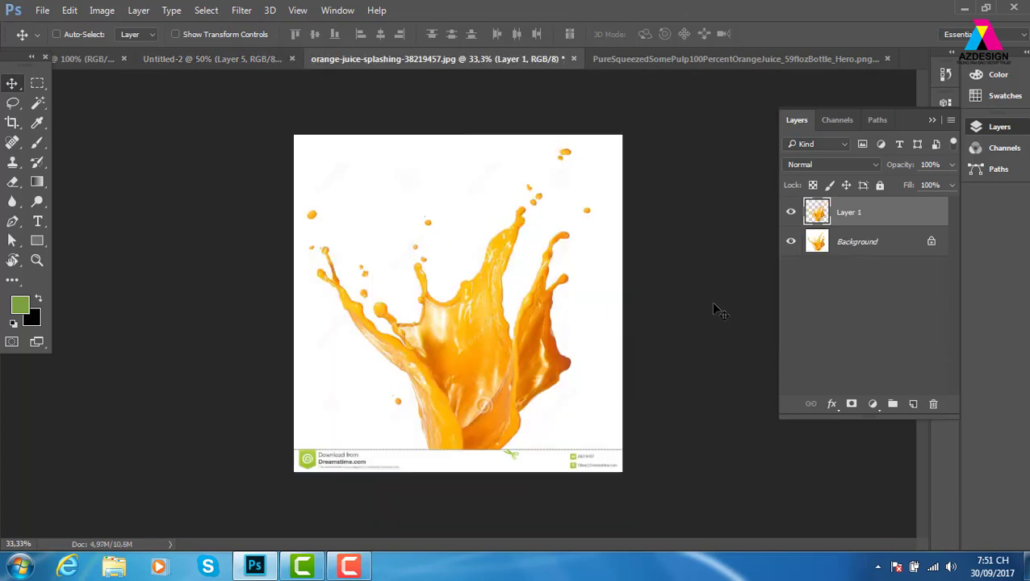
{"action": "key", "text": "Delete"}
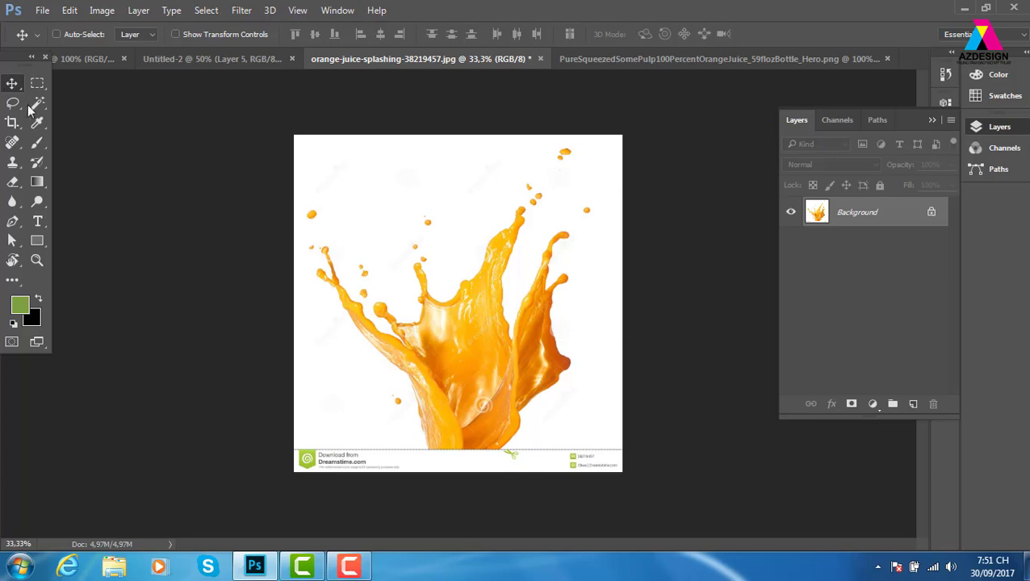
{"action": "left_click_drag", "start_coordinate": [38, 104], "coordinate": [105, 120]}
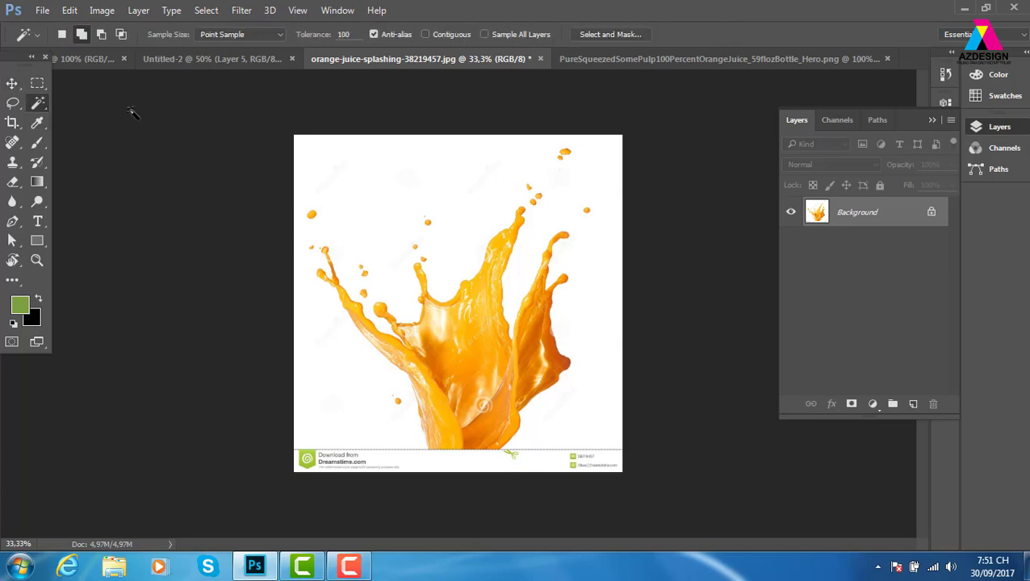
{"action": "left_click", "coordinate": [417, 194]}
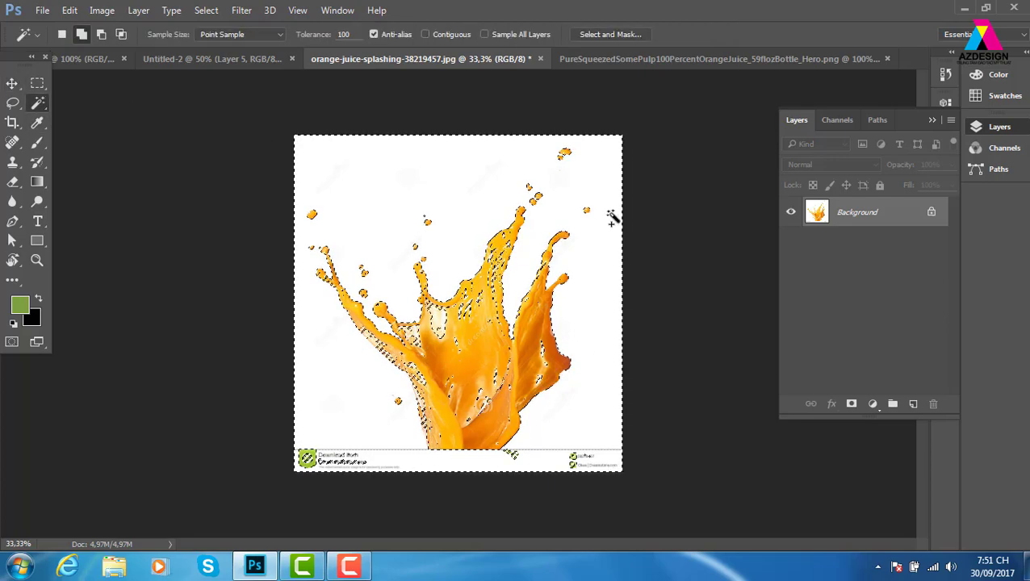
{"action": "left_click", "coordinate": [374, 34]}
{"action": "key", "text": "ctrl+d"}
Reselect the white at Tolerance 32, invert the selection, and copy the splash to a new layer
{"action": "left_click", "coordinate": [440, 186]}
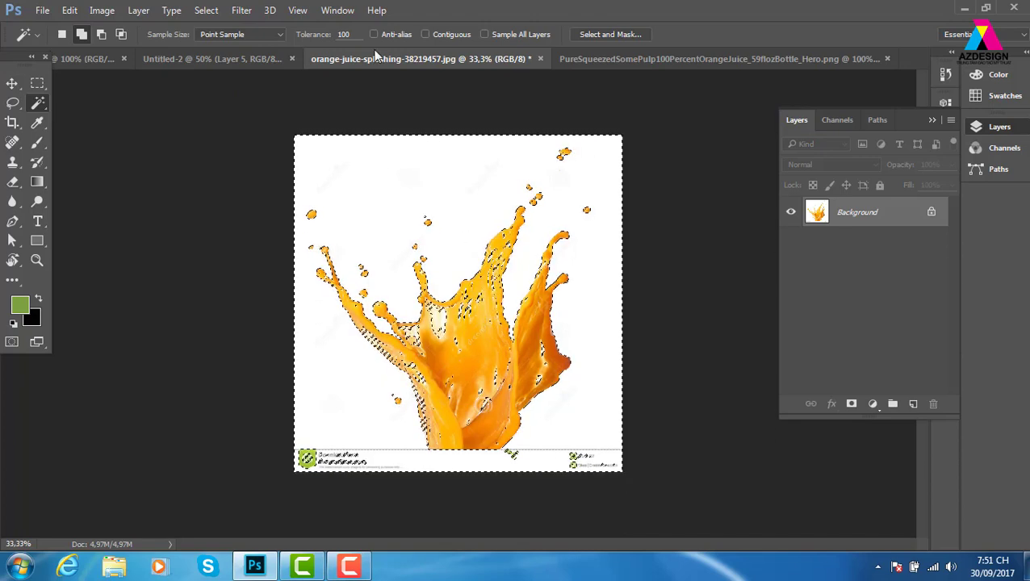
{"action": "left_click", "coordinate": [344, 34]}
{"action": "type", "text": "32"}
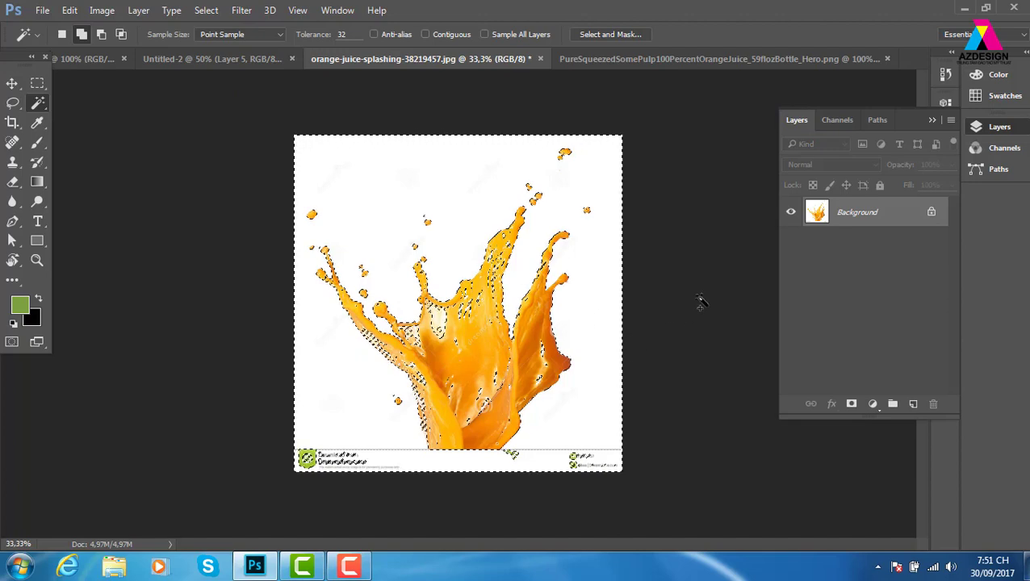
{"action": "left_click", "coordinate": [618, 291]}
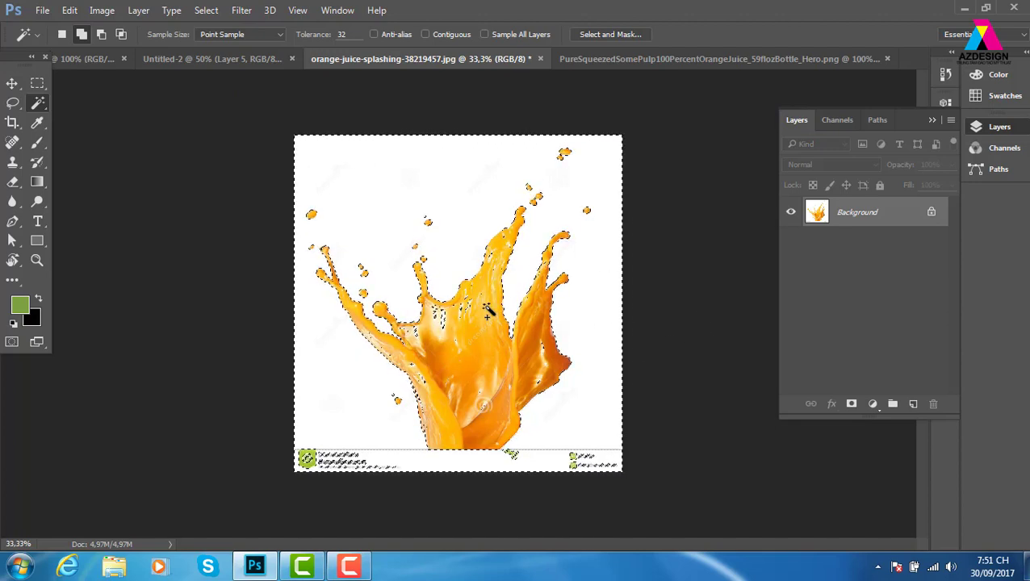
{"action": "key", "text": "ctrl+shift+i"}
{"action": "key", "text": "ctrl+j"}
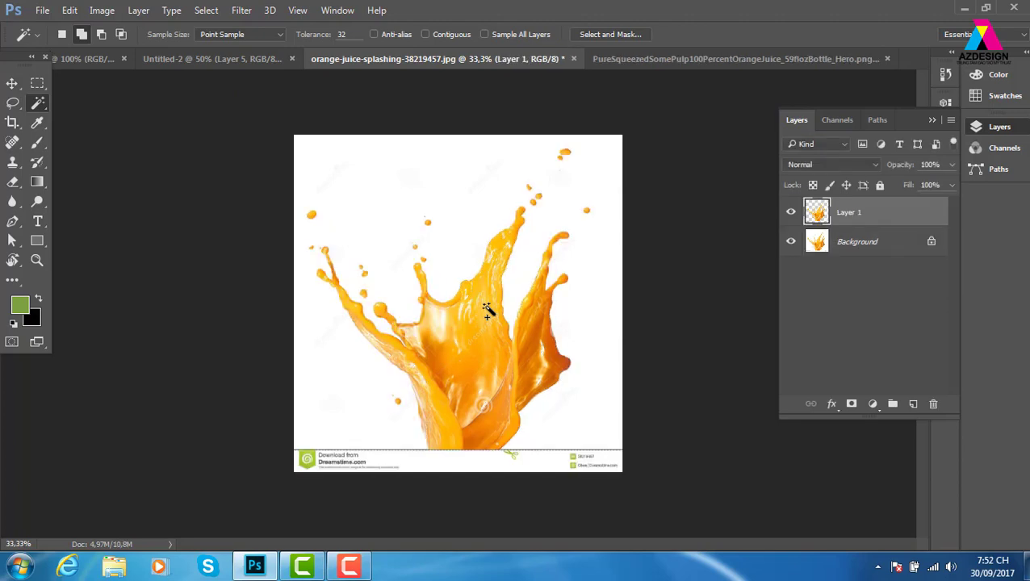
Drag the clean splash into the poster as Layer 6, scale it to about 41%, and raise it above the ripples
{"action": "key", "text": "v"}
{"action": "mouse_move", "coordinate": [506, 369]}
{"action": "left_mouse_down"}
{"action": "mouse_move", "coordinate": [258, 69]}
{"action": "mouse_move", "coordinate": [478, 331]}
{"action": "mouse_move", "coordinate": [430, 331]}
{"action": "left_mouse_up"}
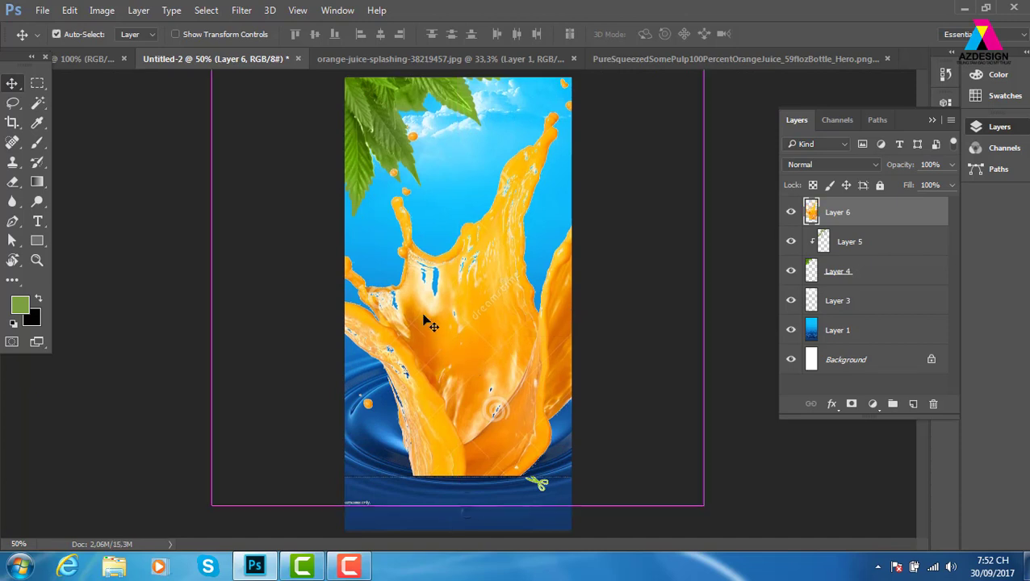
{"action": "key", "text": "ctrl+minus"}
{"action": "key", "text": "ctrl+t"}
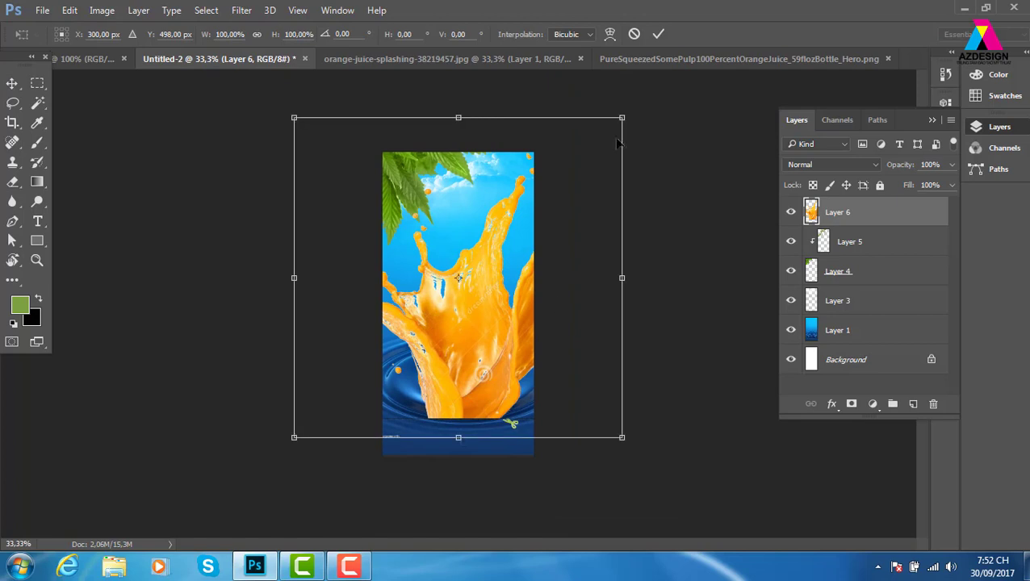
{"action": "left_click_drag", "start_coordinate": [601, 129], "coordinate": [506, 223]}
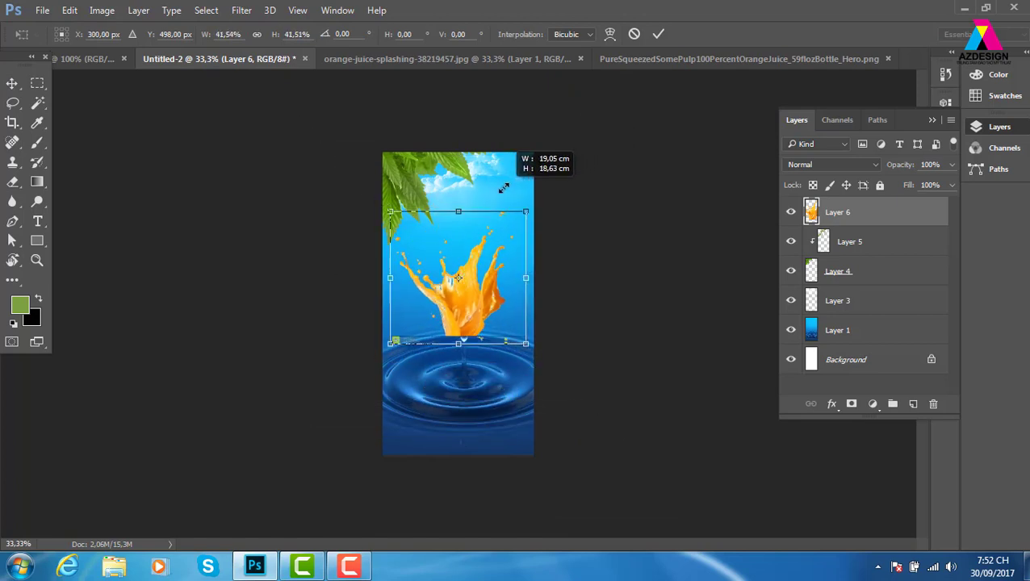
{"action": "left_click_drag", "start_coordinate": [449, 310], "coordinate": [445, 267]}
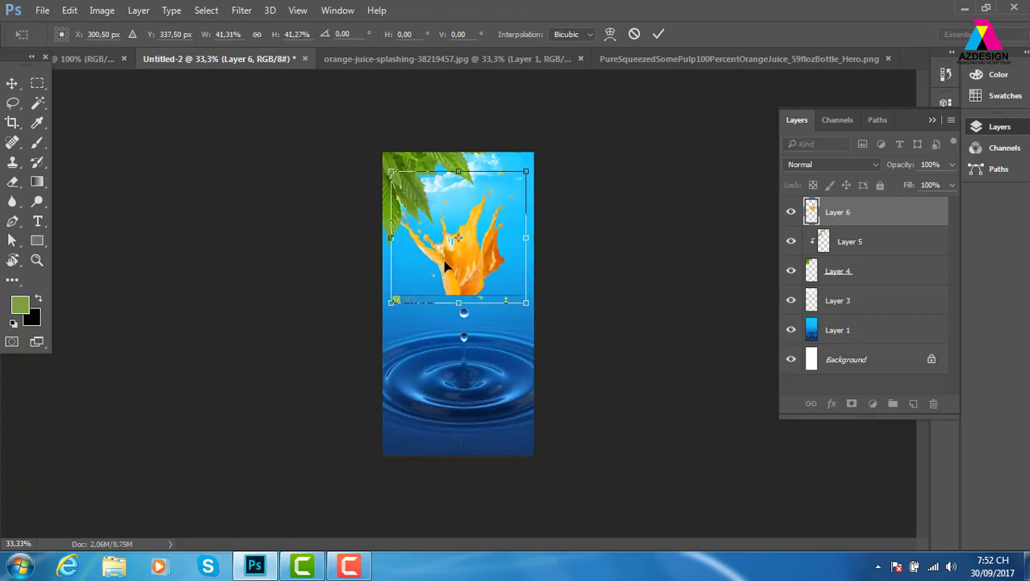
{"action": "key", "text": "Return"}
{"action": "key", "text": "ctrl+plus"}
{"action": "key", "text": "ctrl+plus"}
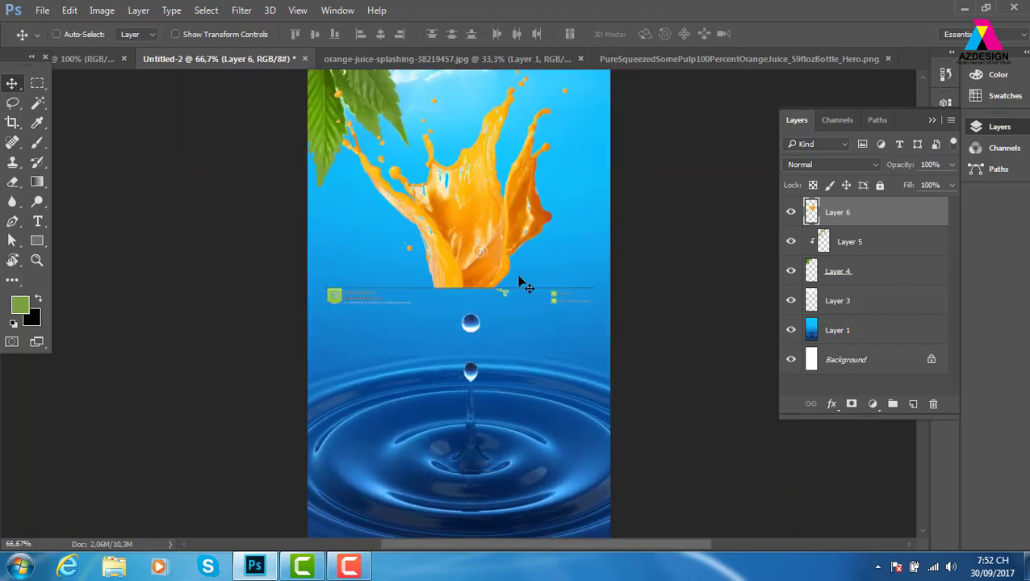
Close the orange-juice splash image without saving and bring the PureSqueezed Minute Maid bottle image forward
{"action": "left_click", "coordinate": [458, 62]}
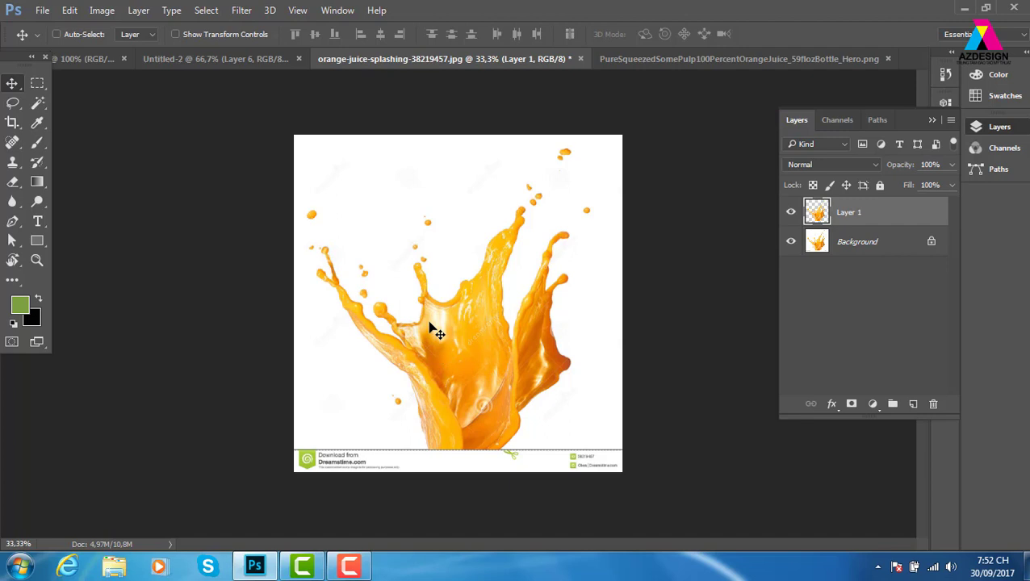
{"action": "left_click", "coordinate": [580, 59]}
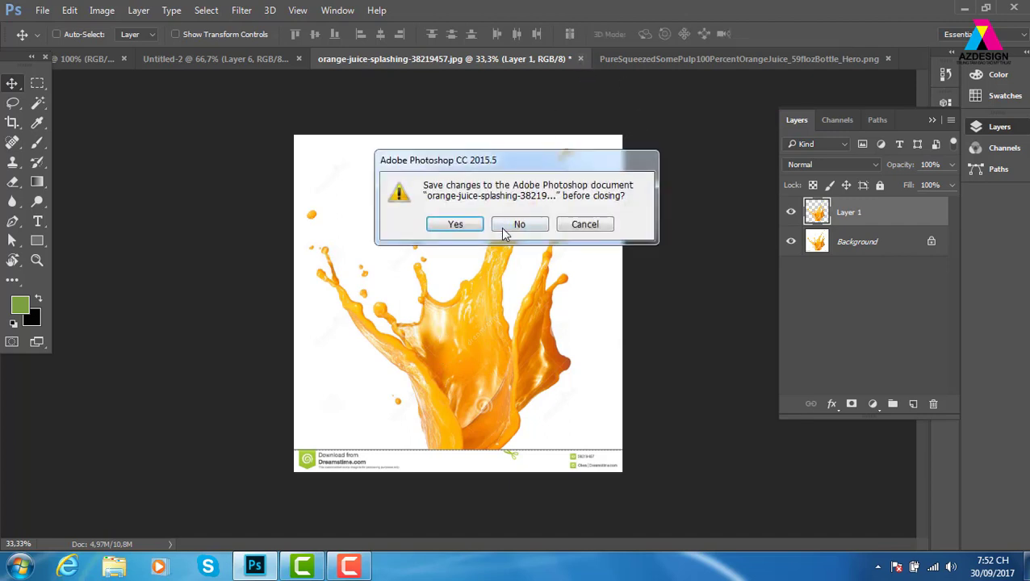
{"action": "left_click", "coordinate": [507, 226]}
{"action": "left_click", "coordinate": [610, 58]}
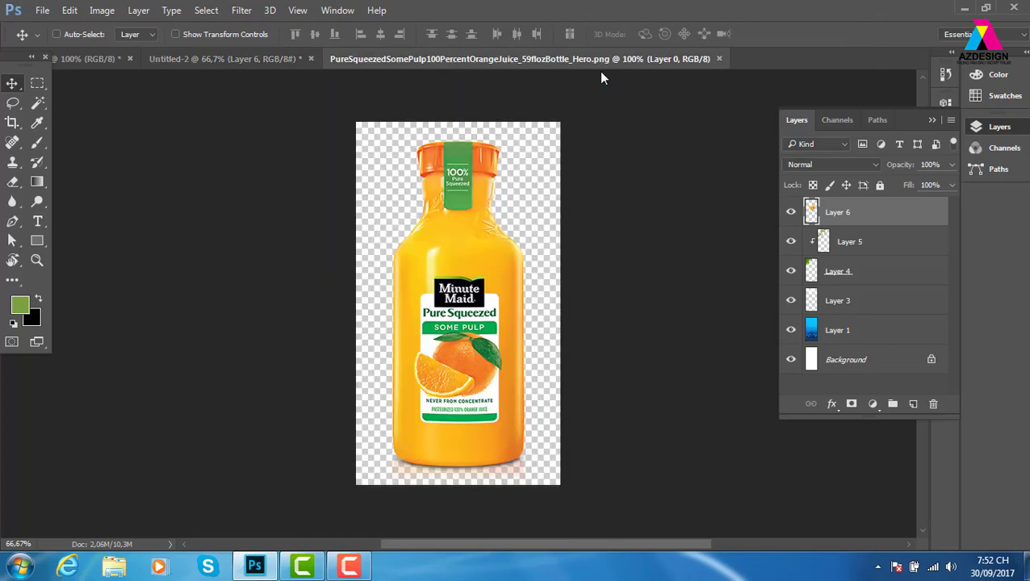
Bring the bottle into the poster and enlarge it to about 120 percent
{"action": "mouse_move", "coordinate": [451, 308]}
{"action": "left_mouse_down"}
{"action": "mouse_move", "coordinate": [462, 382]}
{"action": "mouse_move", "coordinate": [482, 392]}
{"action": "left_mouse_up"}
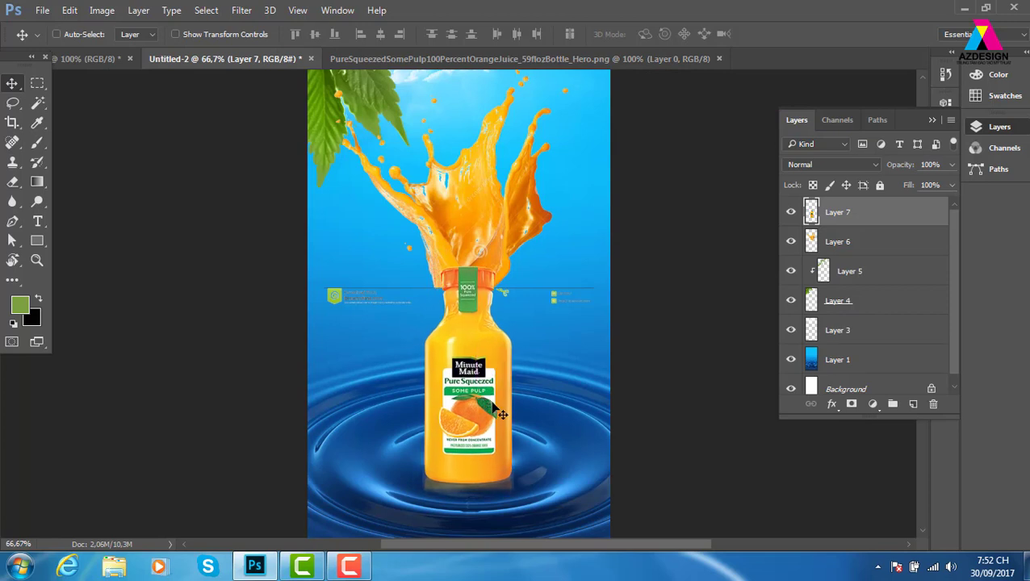
{"action": "key", "text": "ctrl+t"}
{"action": "left_click_drag", "start_coordinate": [535, 262], "coordinate": [555, 252]}
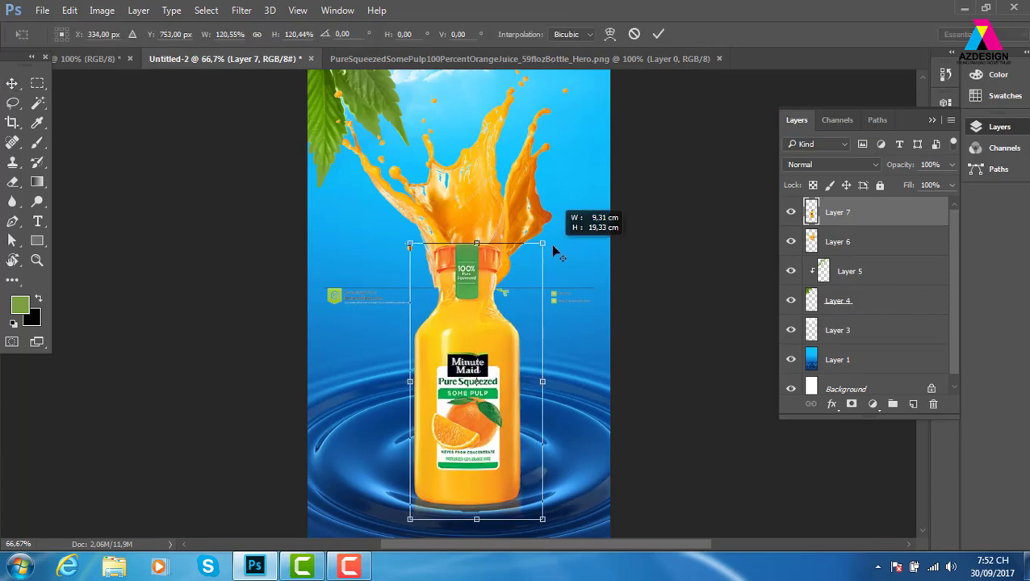
{"action": "key", "text": "Return"}
Select the splash layer, shrink it to about 81 percent and lower it over the neck
{"action": "right_click", "coordinate": [477, 212]}
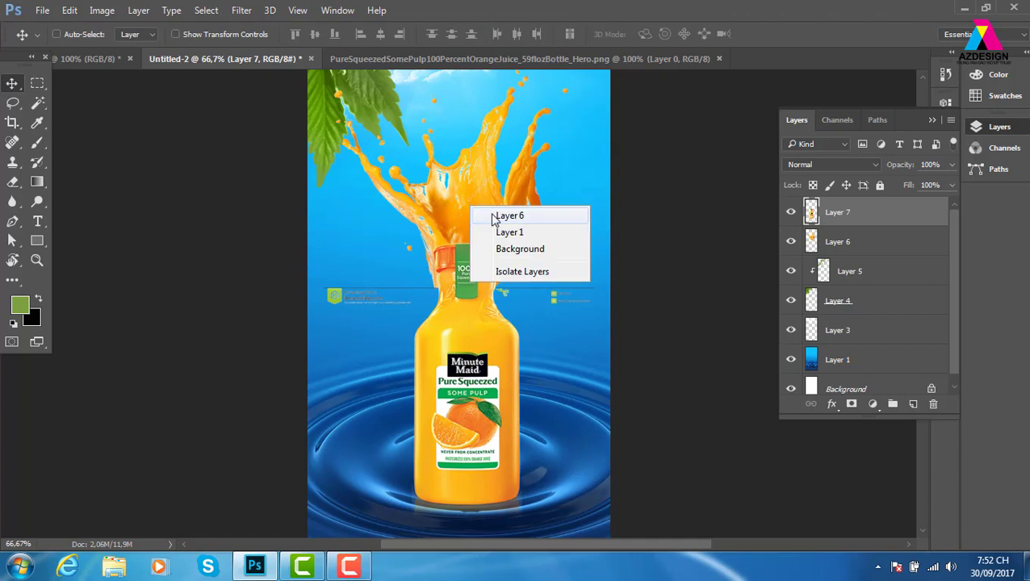
{"action": "left_click", "coordinate": [494, 212]}
{"action": "left_click_drag", "start_coordinate": [484, 212], "coordinate": [483, 208]}
{"action": "key", "text": "ctrl+t"}
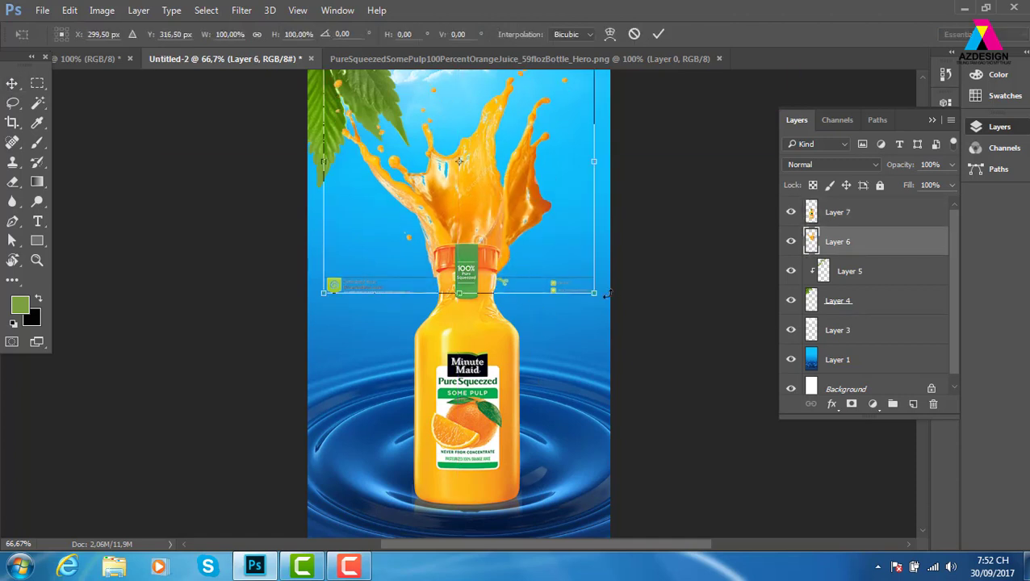
{"action": "left_click_drag", "start_coordinate": [606, 294], "coordinate": [569, 268]}
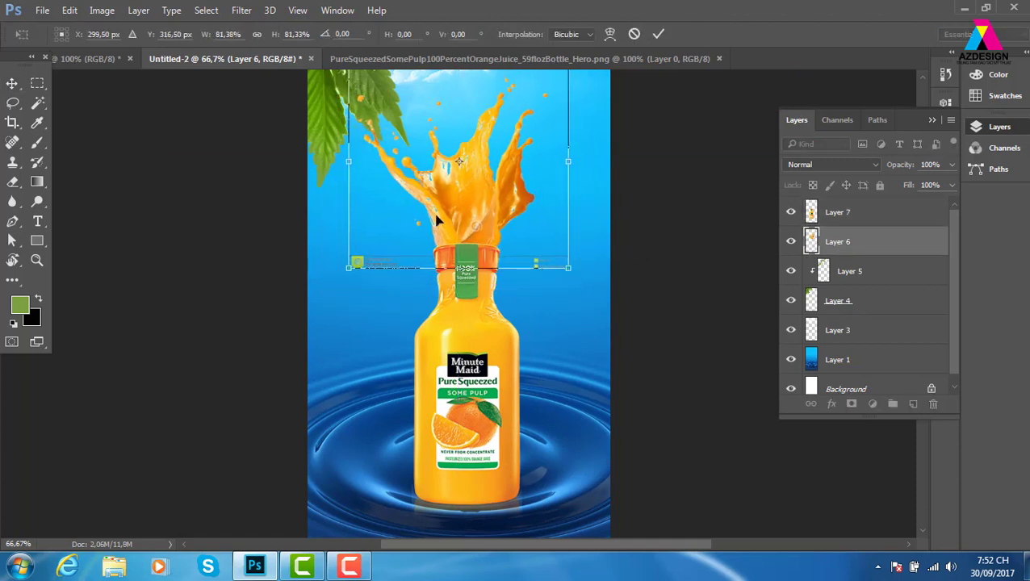
{"action": "left_click_drag", "start_coordinate": [485, 218], "coordinate": [487, 228]}
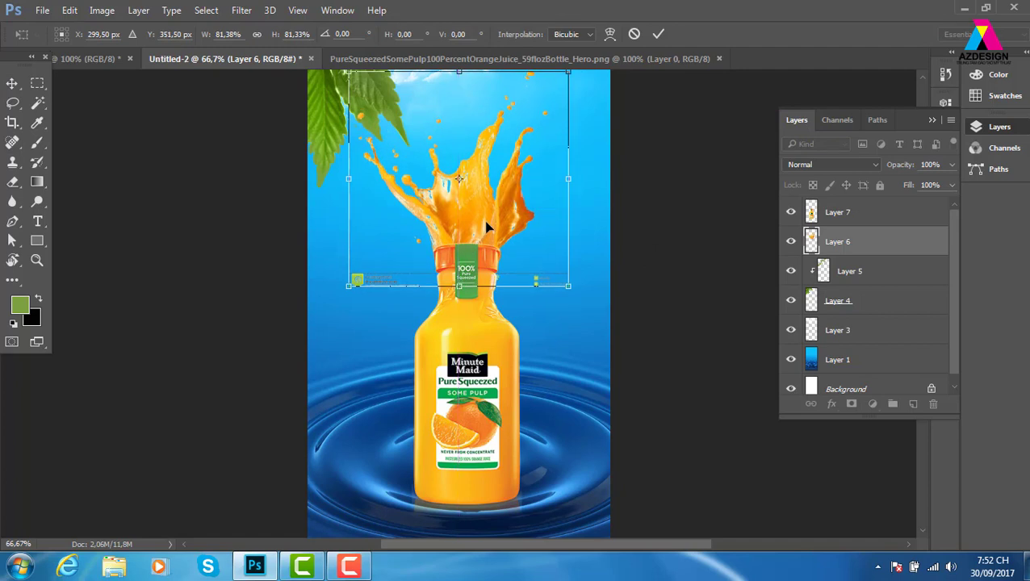
{"action": "key", "text": "Return"}
Move Layer 6 above Layer 7, lower it slightly and enlarge it a little
{"action": "key", "text": "ctrl+bracketright"}
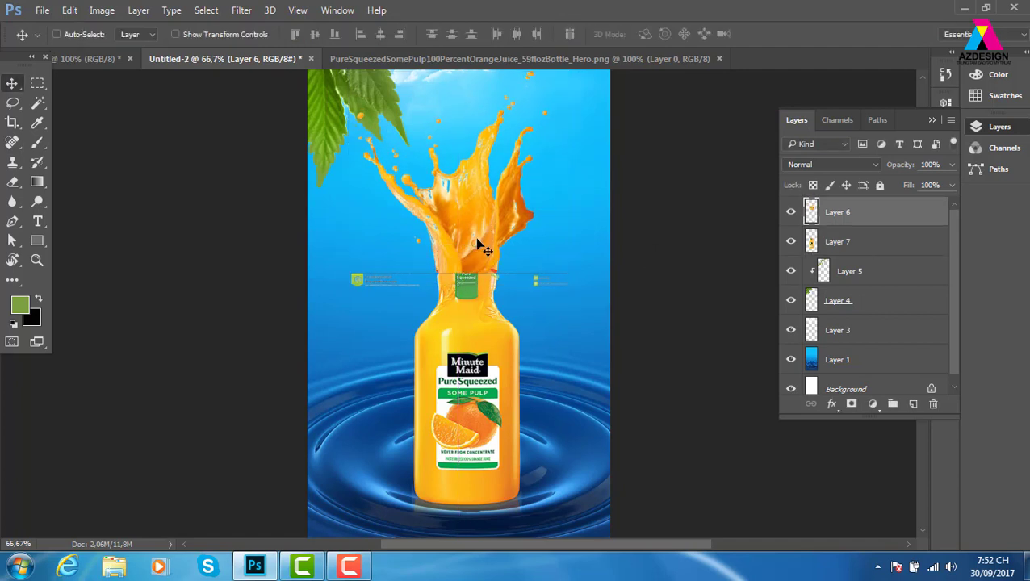
{"action": "left_click_drag", "start_coordinate": [477, 244], "coordinate": [484, 249]}
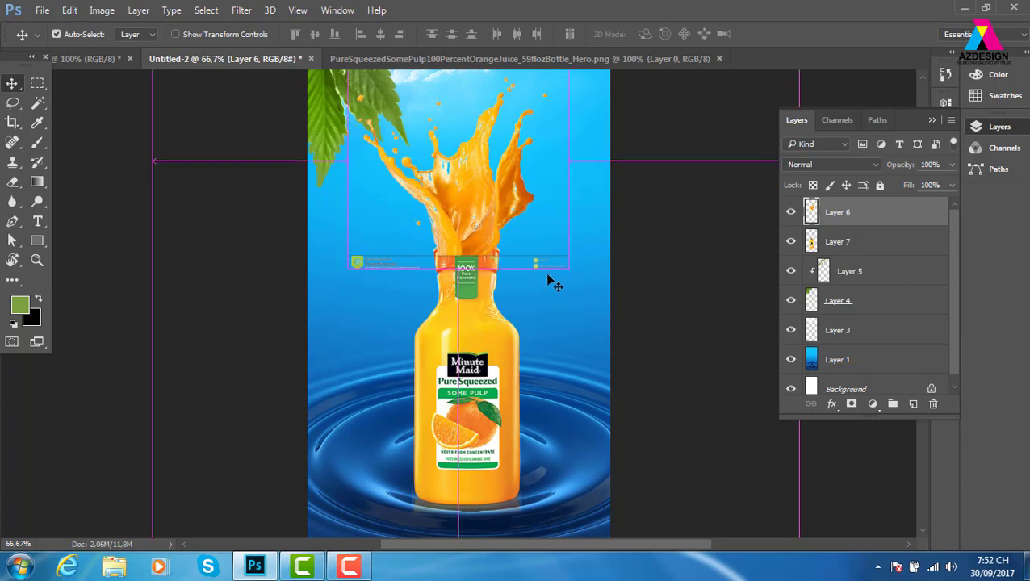
{"action": "key", "text": "ctrl+t"}
{"action": "left_click_drag", "start_coordinate": [566, 271], "coordinate": [574, 275]}
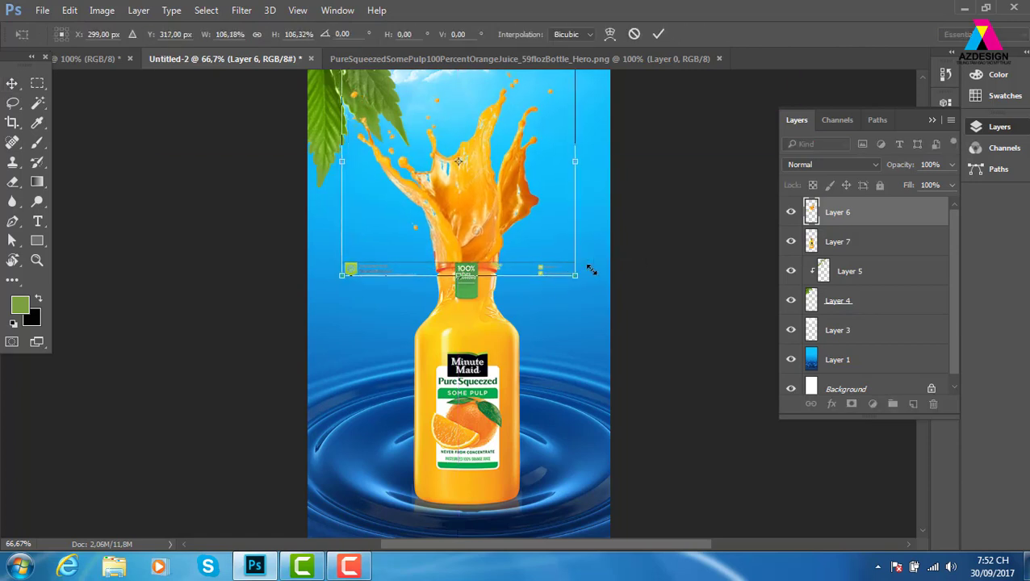
{"action": "key", "text": "Return"}
Delete the faint band across the bottle neck area
{"action": "left_click_drag", "start_coordinate": [310, 326], "coordinate": [672, 260]}
{"action": "key", "text": "Delete"}
{"action": "key", "text": "v"}
{"action": "key", "text": "ctrl+d"}
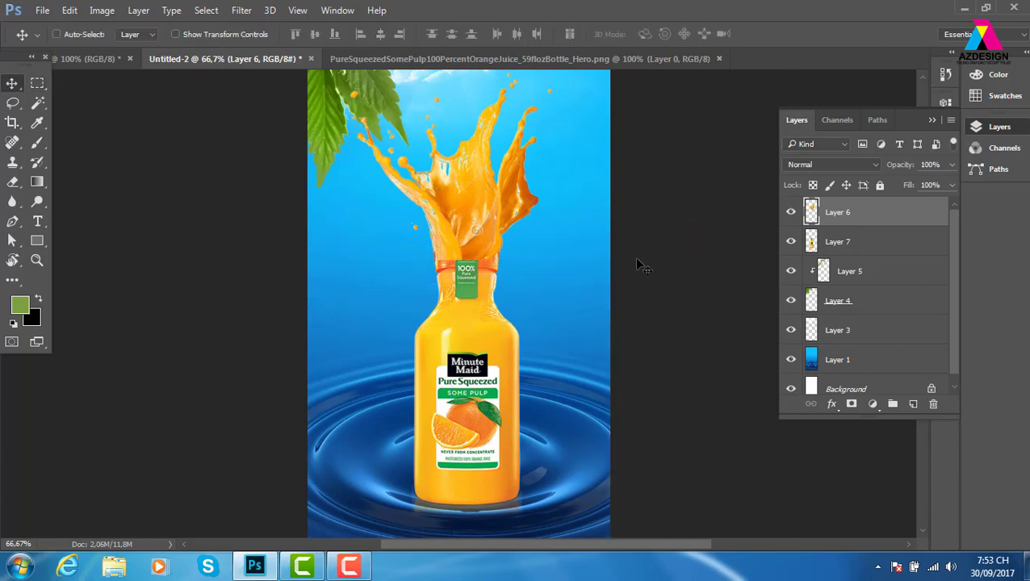
Mask Layer 6 and paint black over the neck to reveal the Pure Squeezed tag and cap ring
{"action": "left_click", "coordinate": [852, 404]}
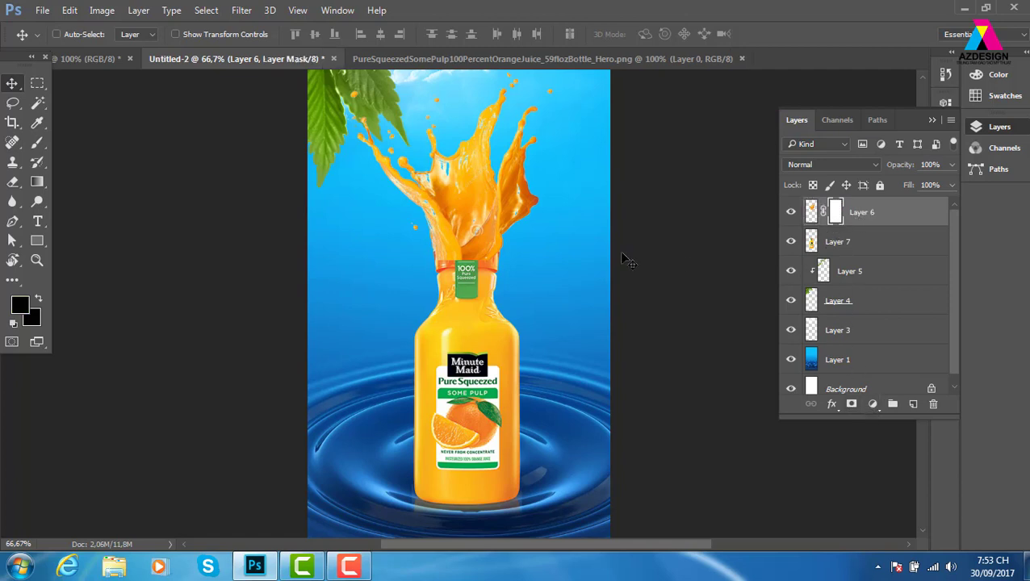
{"action": "key", "text": "b"}
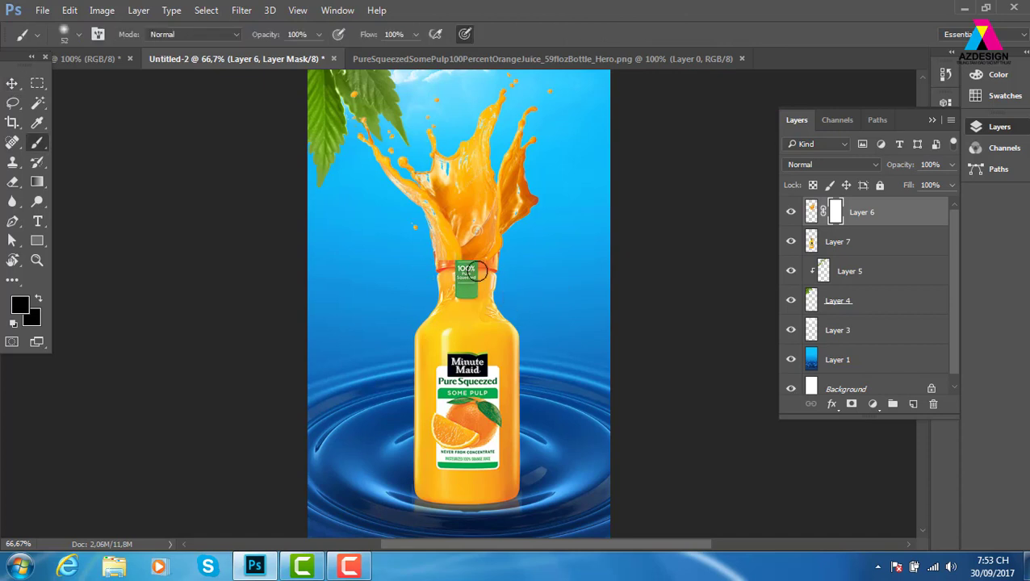
{"action": "left_click_drag", "start_coordinate": [469, 269], "coordinate": [438, 264]}
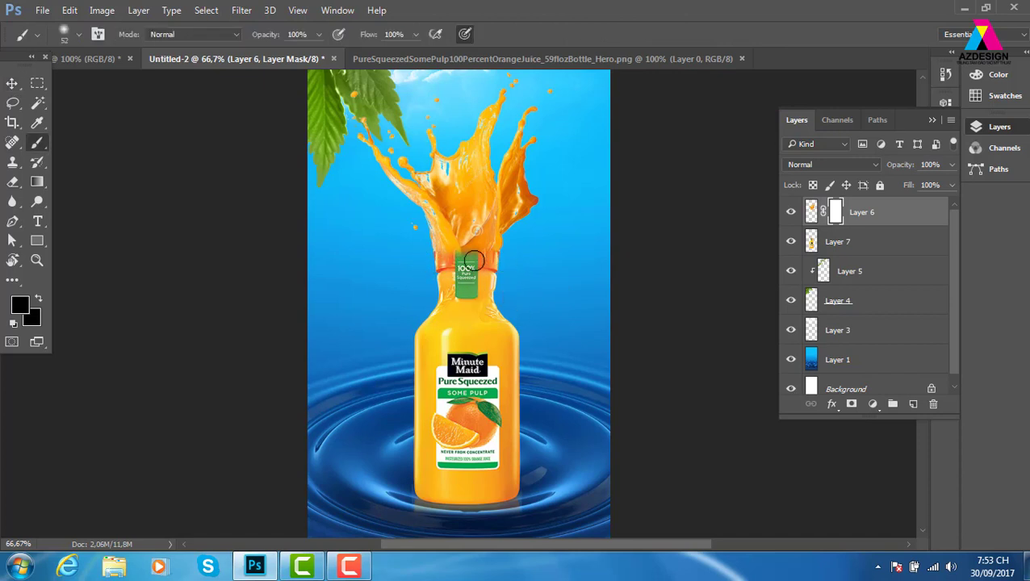
{"action": "left_click_drag", "start_coordinate": [438, 264], "coordinate": [508, 273]}
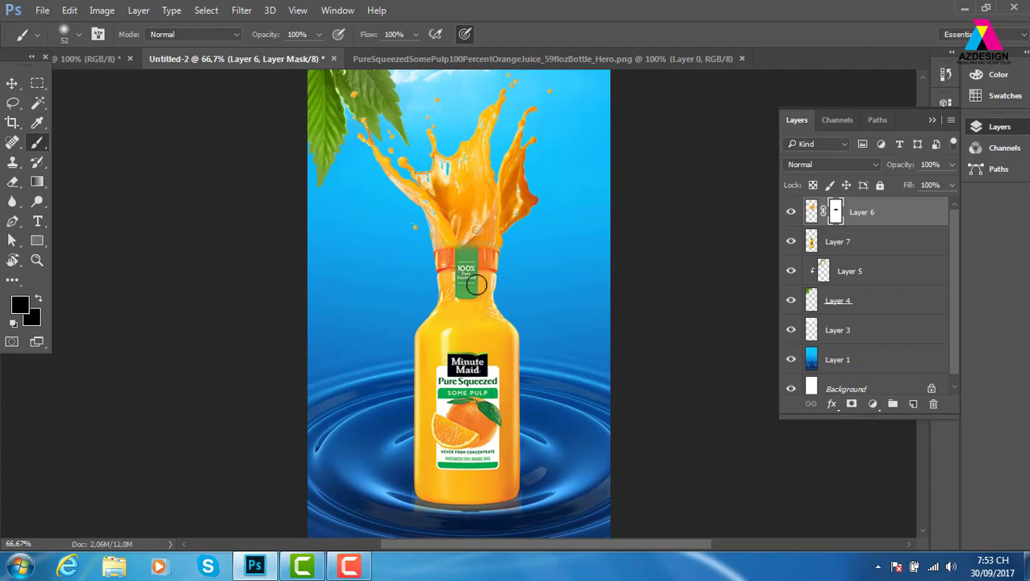
{"action": "key", "text": "ctrl+z"}
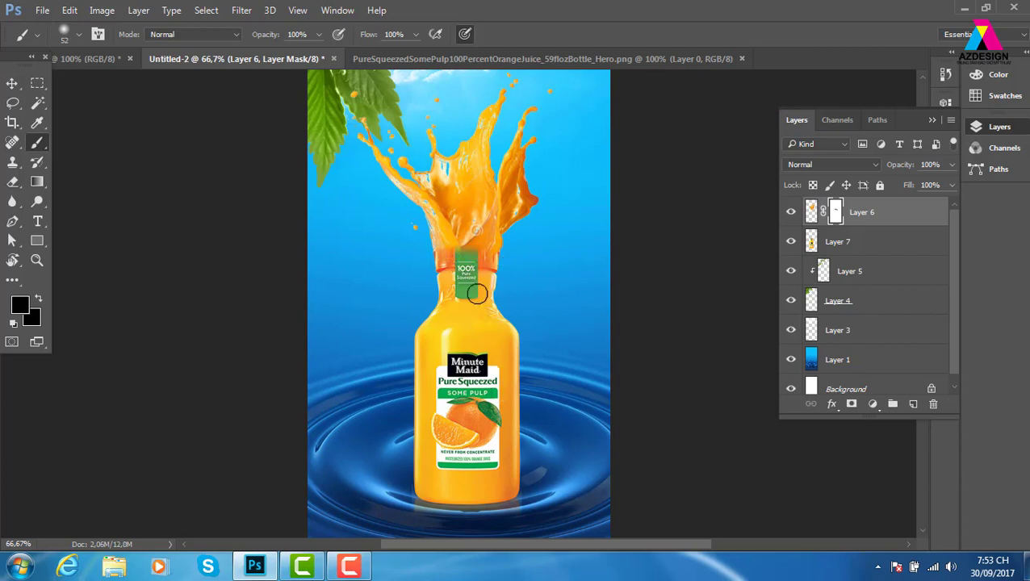
{"action": "left_click_drag", "start_coordinate": [431, 268], "coordinate": [513, 275]}
{"action": "left_click", "coordinate": [12, 83]}
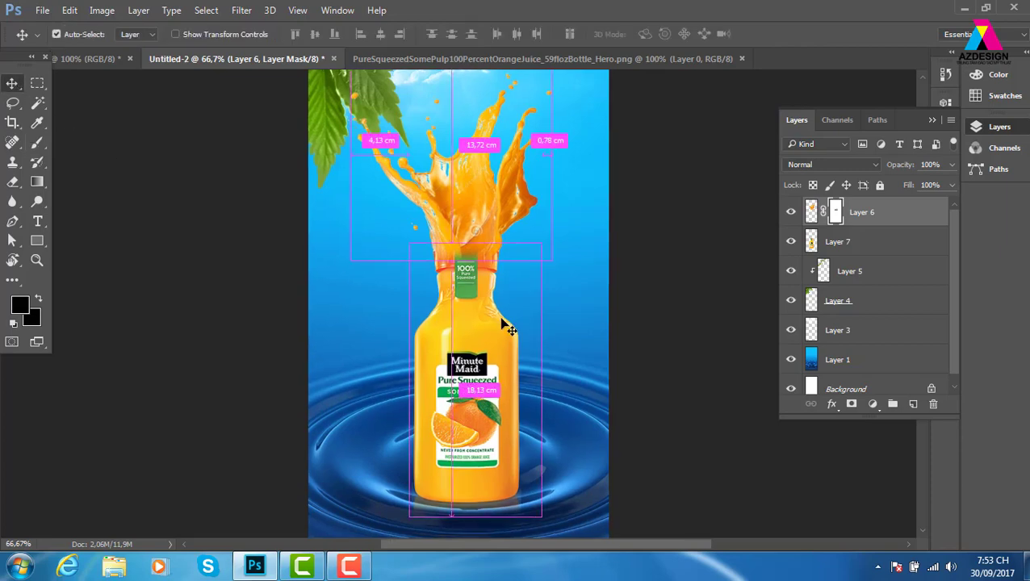
{"action": "key", "text": "ctrl+minus"}
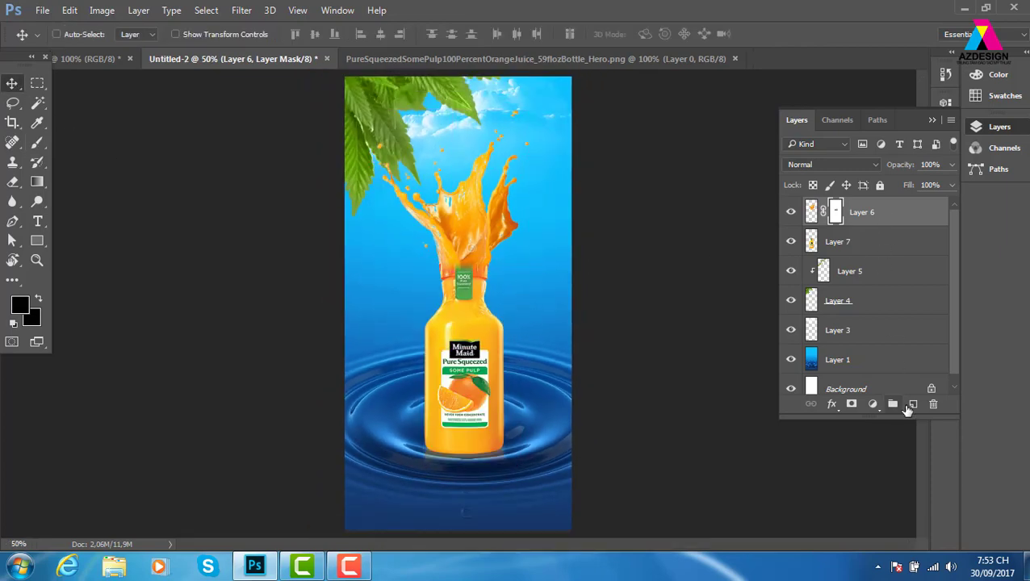
Add top Layer 8 with a diagonal orange-yellow gradient and attach a layer mask
{"action": "left_click", "coordinate": [913, 405]}
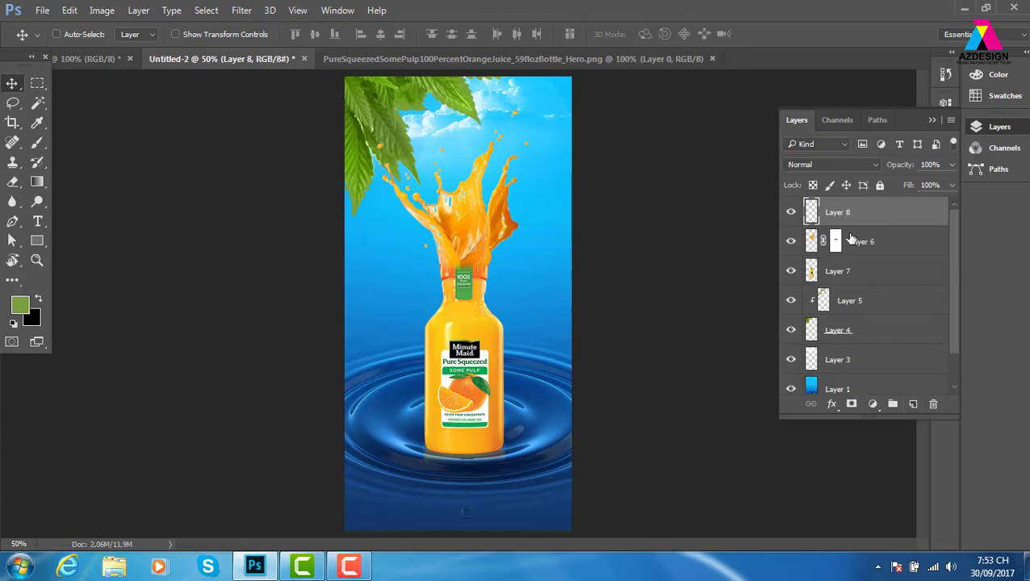
{"action": "key", "text": "g"}
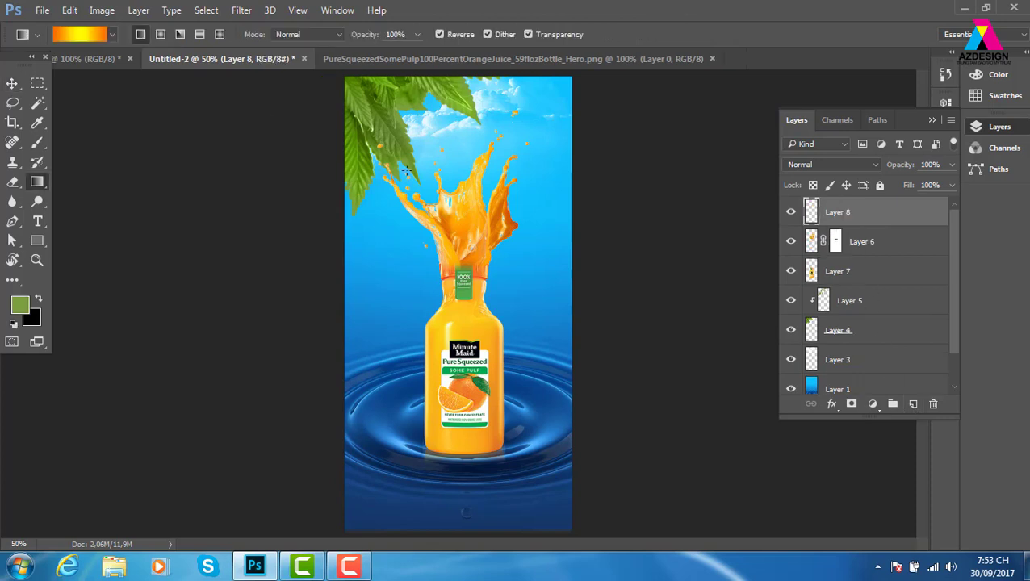
{"action": "left_click_drag", "start_coordinate": [400, 203], "coordinate": [512, 487]}
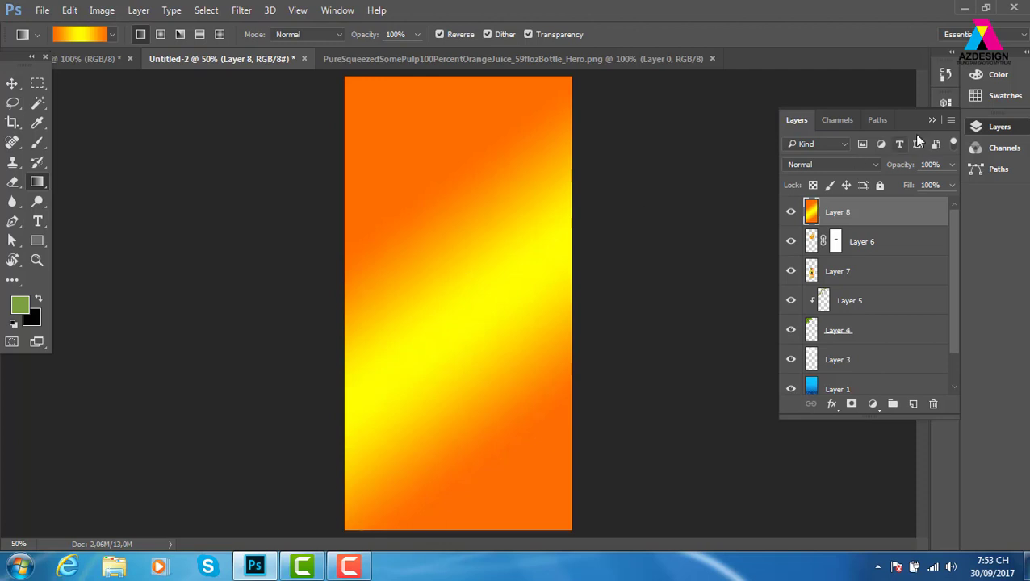
{"action": "left_click", "coordinate": [852, 404]}
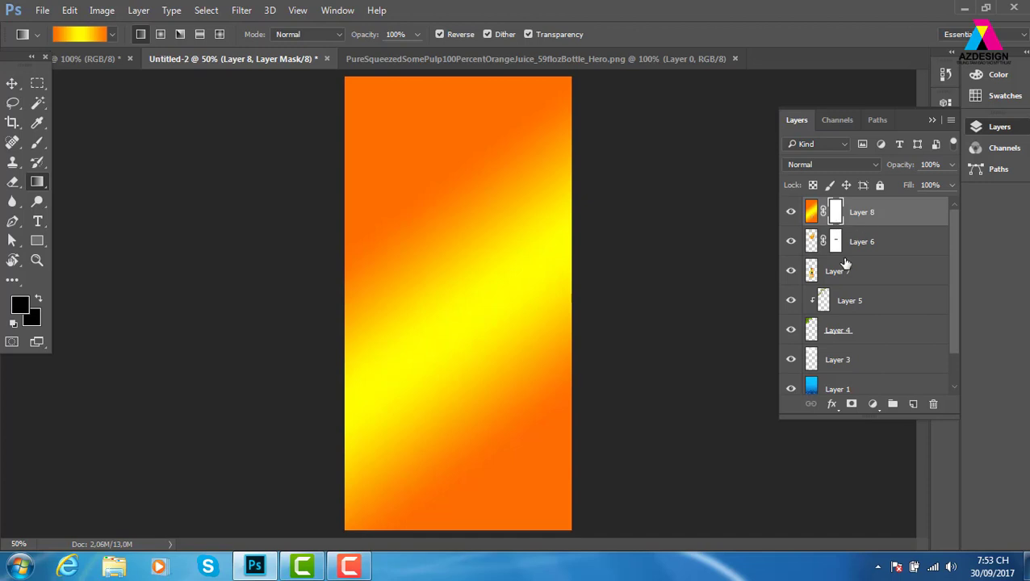
Invert Layer 8's mask and choose the 864 splash brush
{"action": "key", "text": "ctrl+i"}
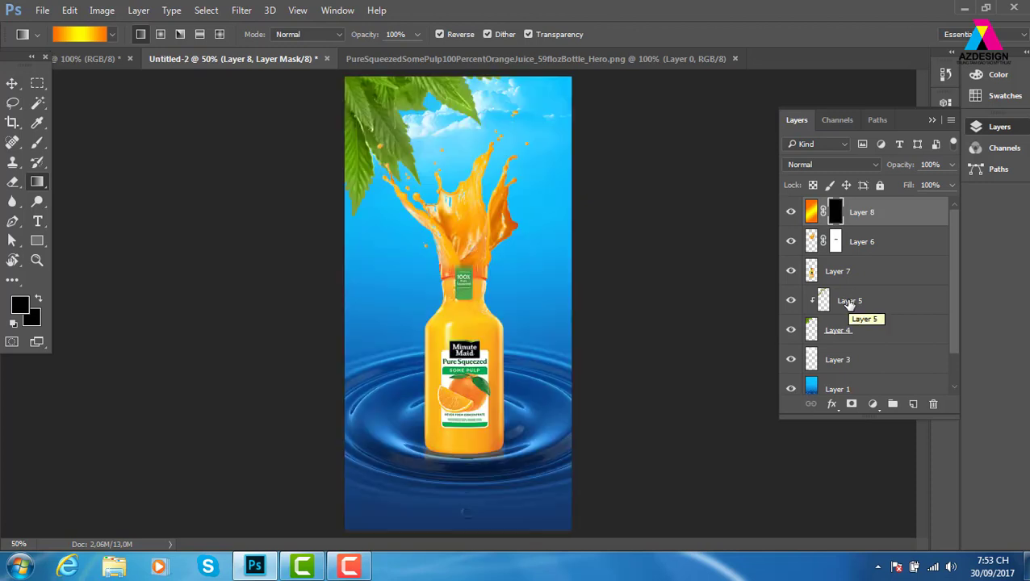
{"action": "key", "text": "ctrl+plus"}
{"action": "key", "text": "b"}
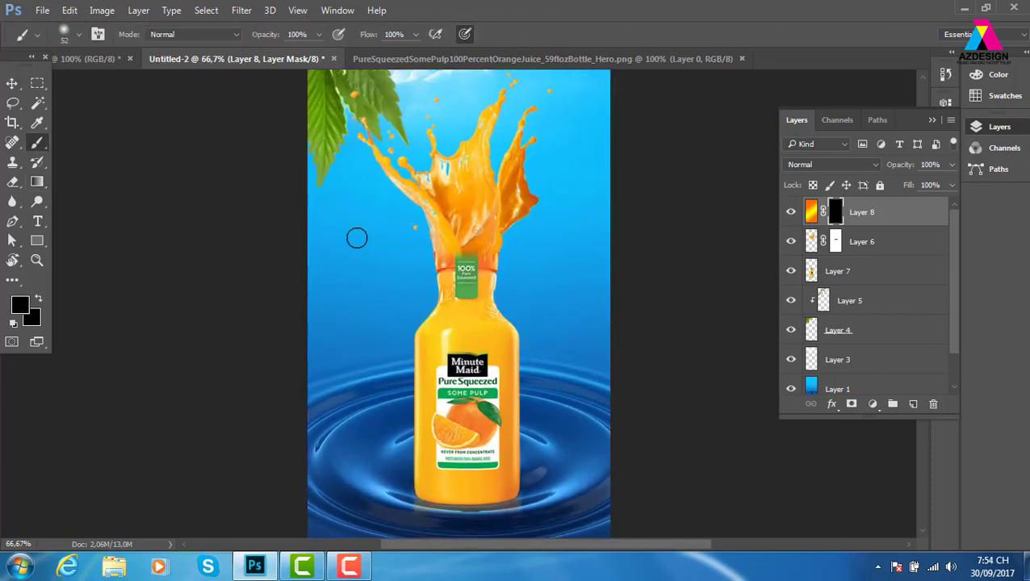
{"action": "right_click", "coordinate": [127, 255]}
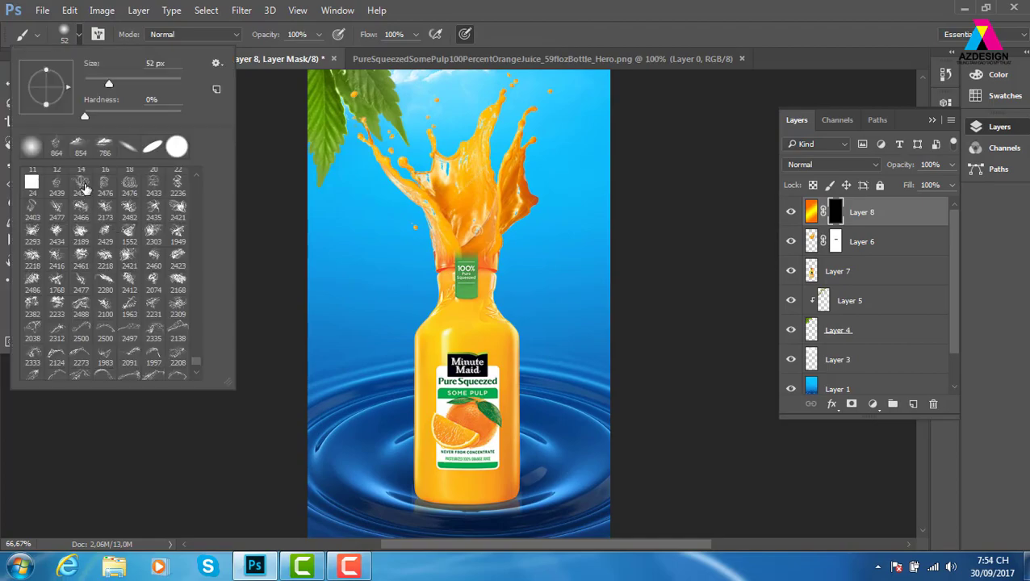
{"action": "left_click", "coordinate": [56, 146]}
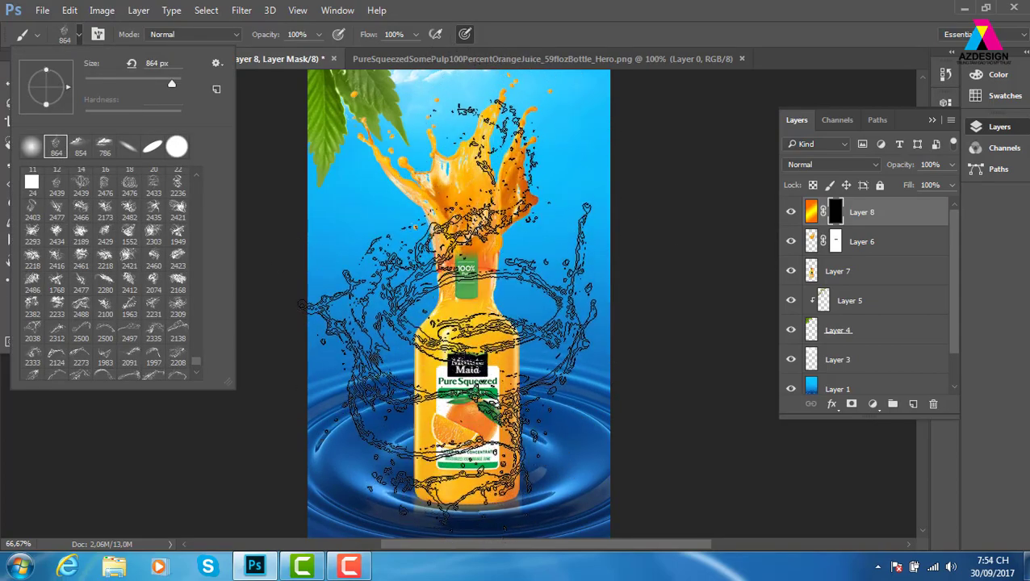
{"action": "key", "text": "Return"}
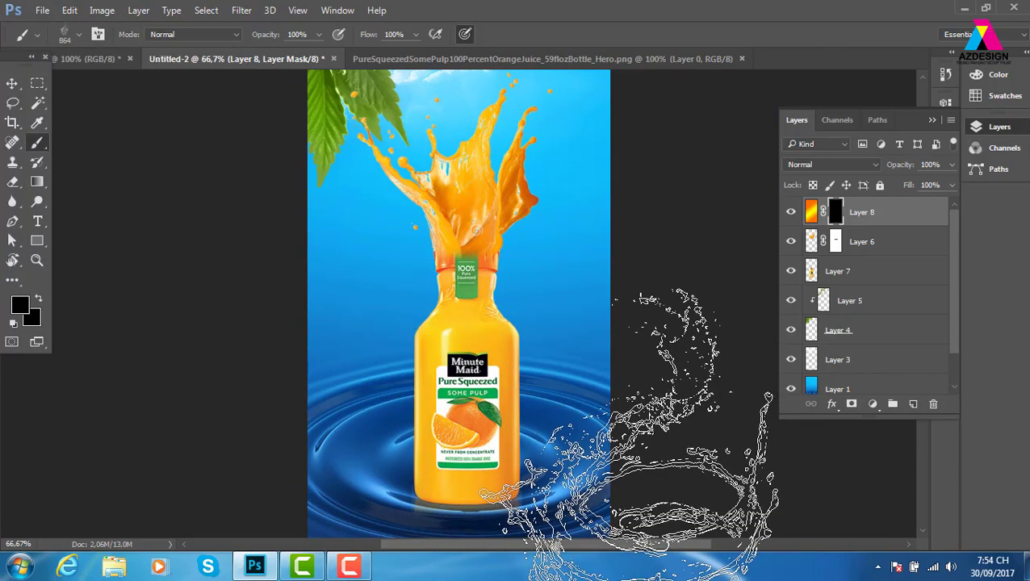
Stamp a white splash around the bottle to reveal a swirling gradient ring
{"action": "left_click", "coordinate": [21, 307]}
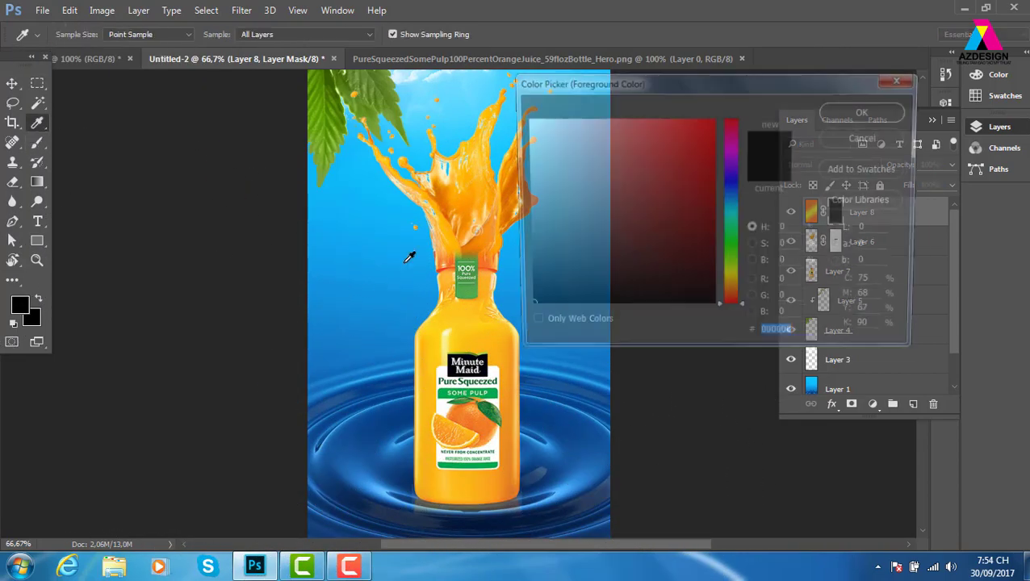
{"action": "left_click_drag", "start_coordinate": [608, 174], "coordinate": [512, 104]}
{"action": "left_click", "coordinate": [852, 118]}
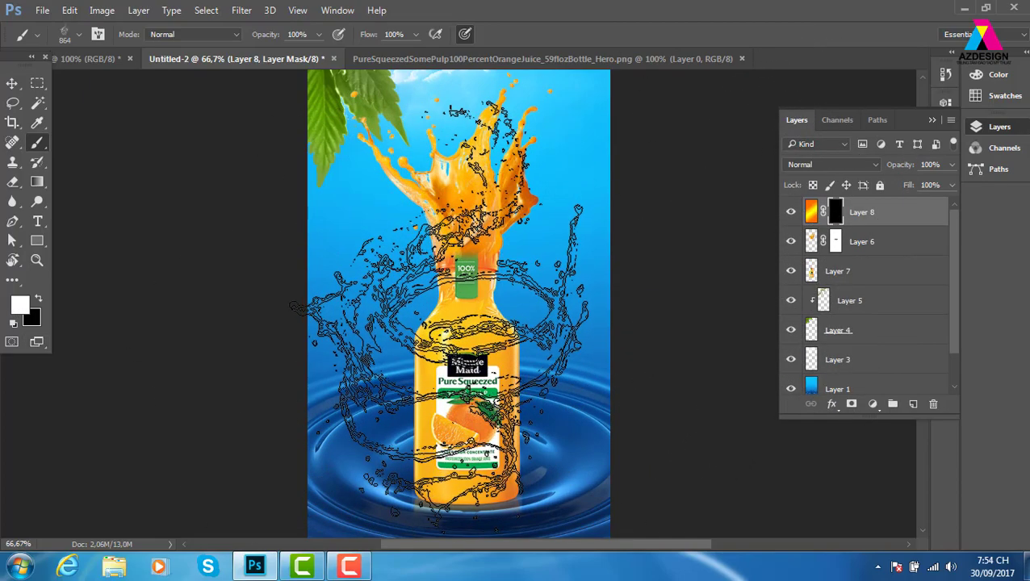
{"action": "left_click", "coordinate": [444, 315]}
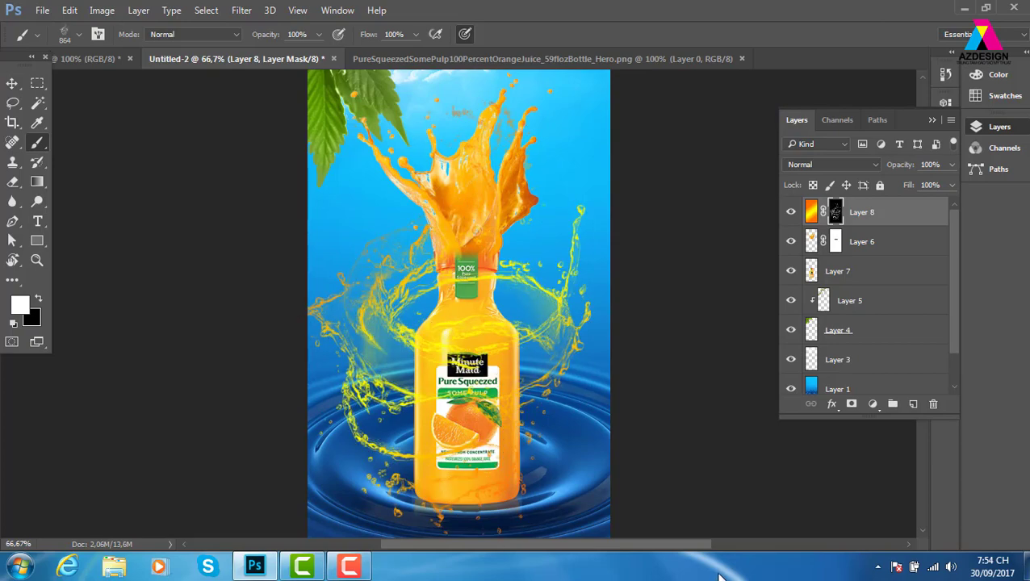
{"action": "key", "text": "ctrl+z"}
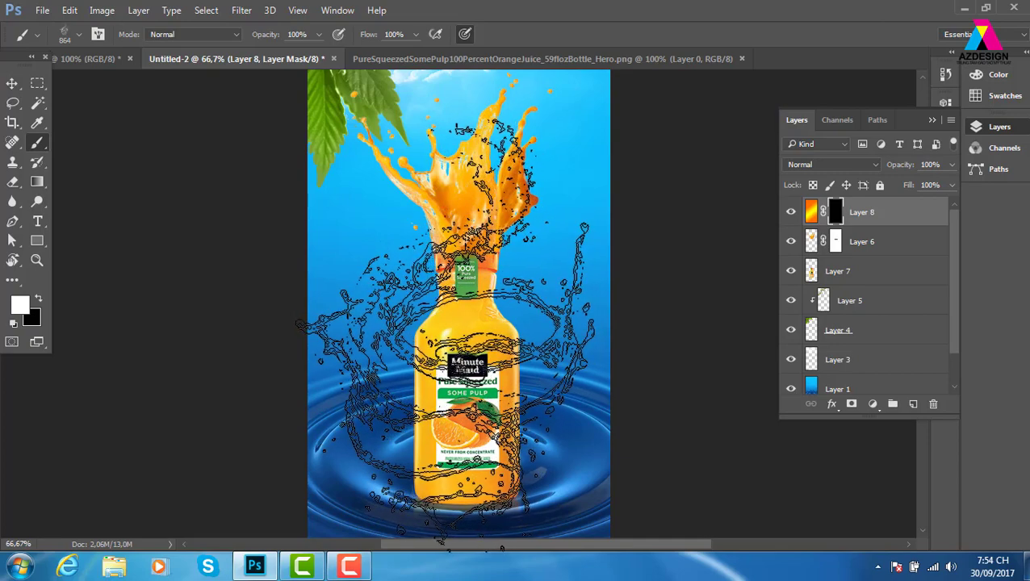
{"action": "left_click", "coordinate": [444, 323]}
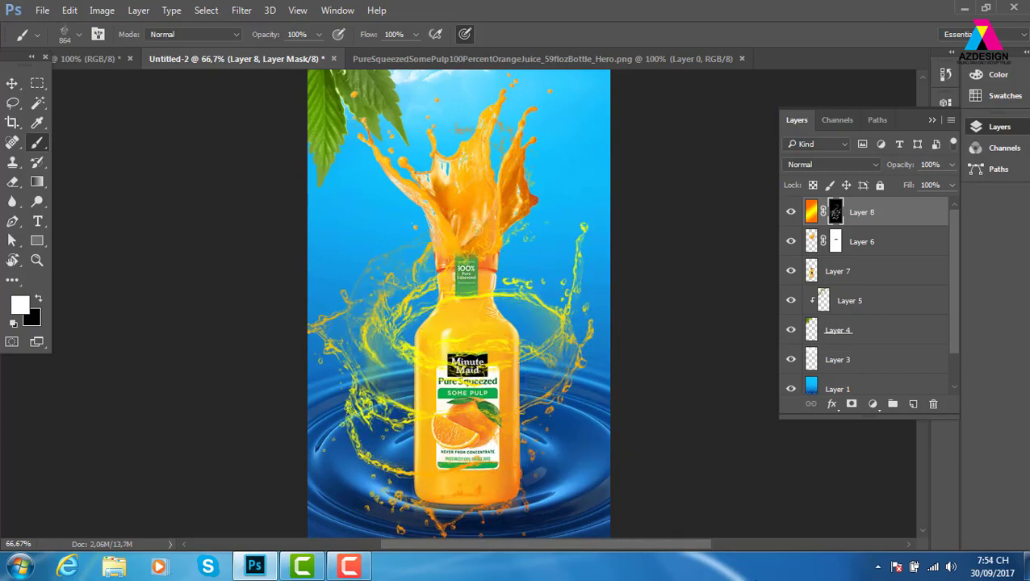
{"action": "key", "text": "ctrl+plus"}
{"action": "key", "text": "ctrl+plus"}
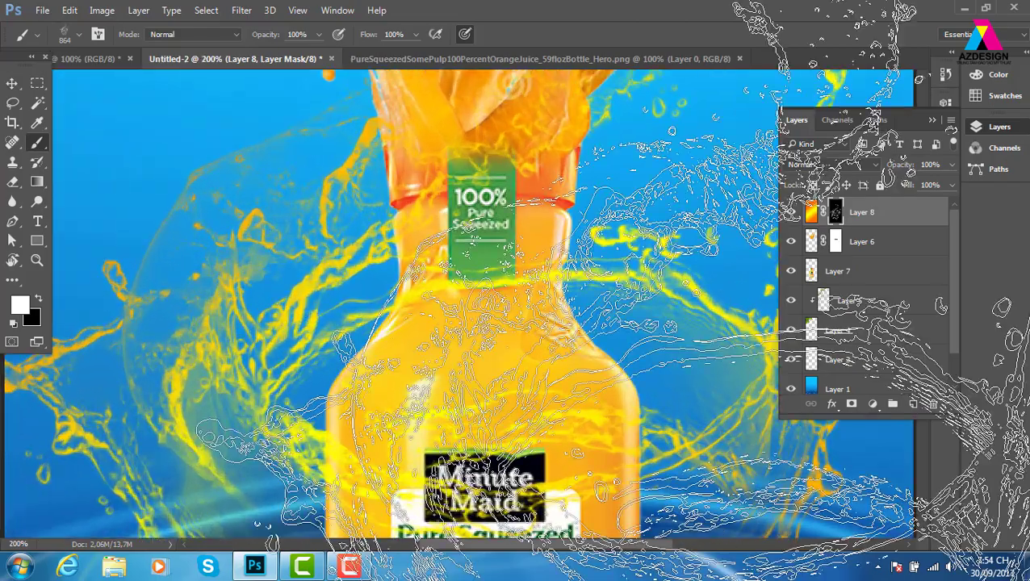
Paint out the yellow streaks over the bottle neck and shoulders with a 75 px black brush
{"action": "left_click_drag", "start_coordinate": [491, 294], "coordinate": [480, 243]}
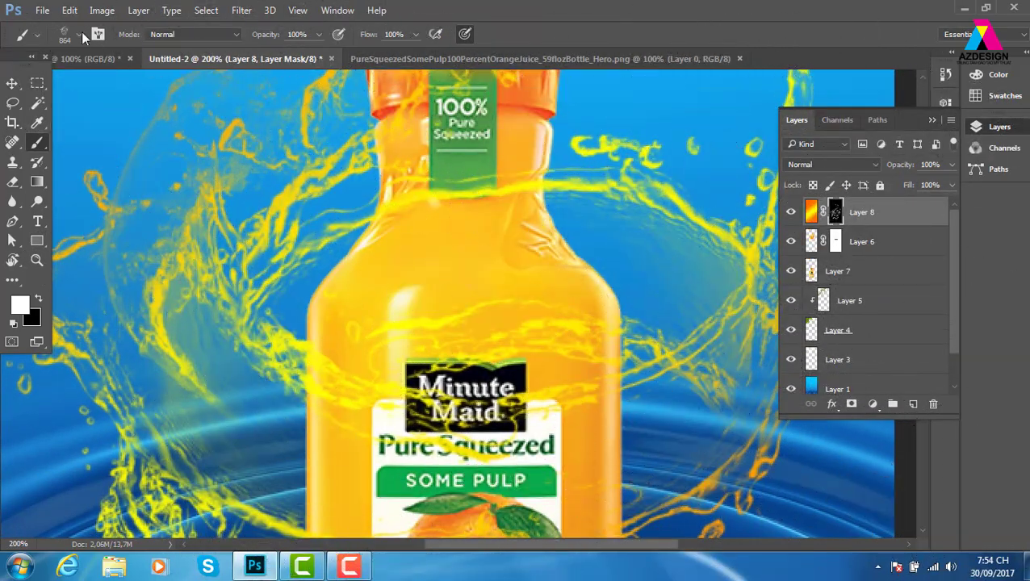
{"action": "right_click", "coordinate": [205, 120]}
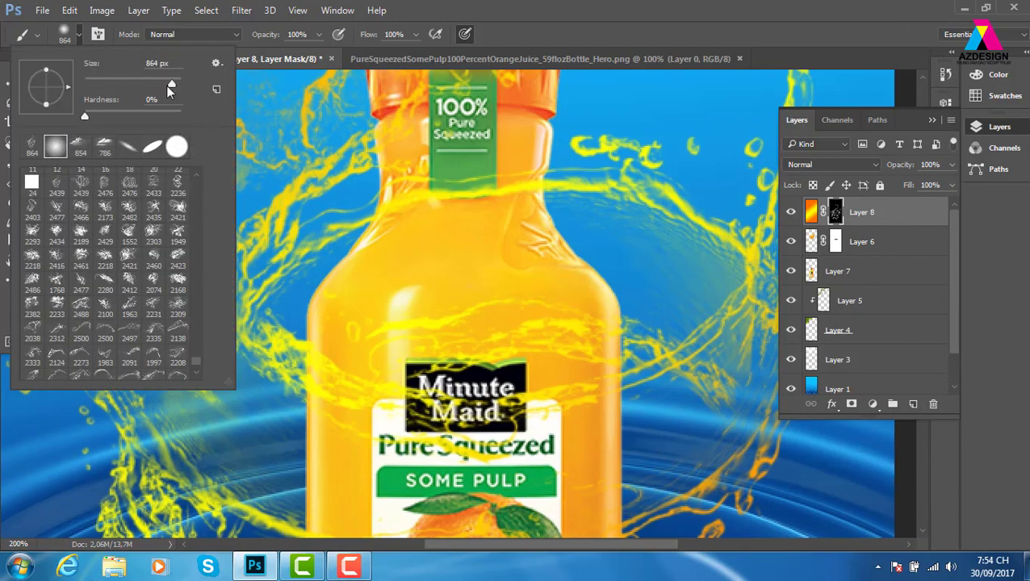
{"action": "left_click_drag", "start_coordinate": [169, 85], "coordinate": [121, 85]}
{"action": "left_click", "coordinate": [747, 9]}
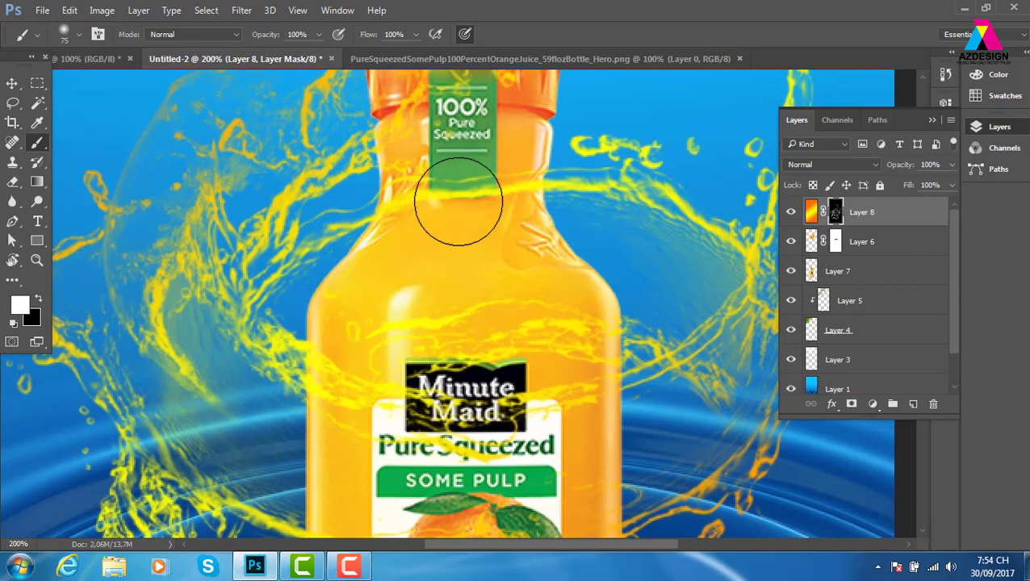
{"action": "key", "text": "x"}
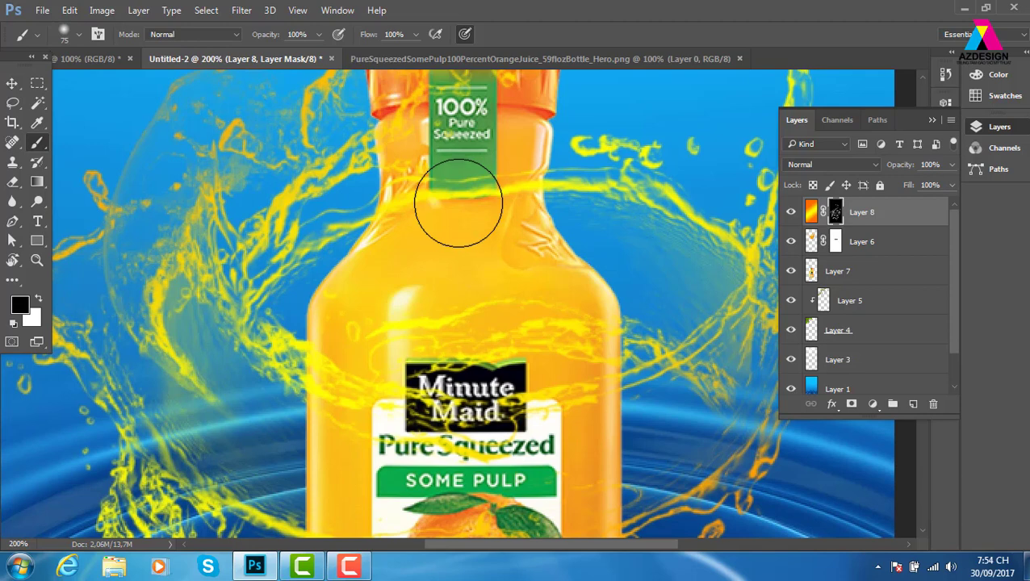
{"action": "left_click_drag", "start_coordinate": [462, 223], "coordinate": [503, 158]}
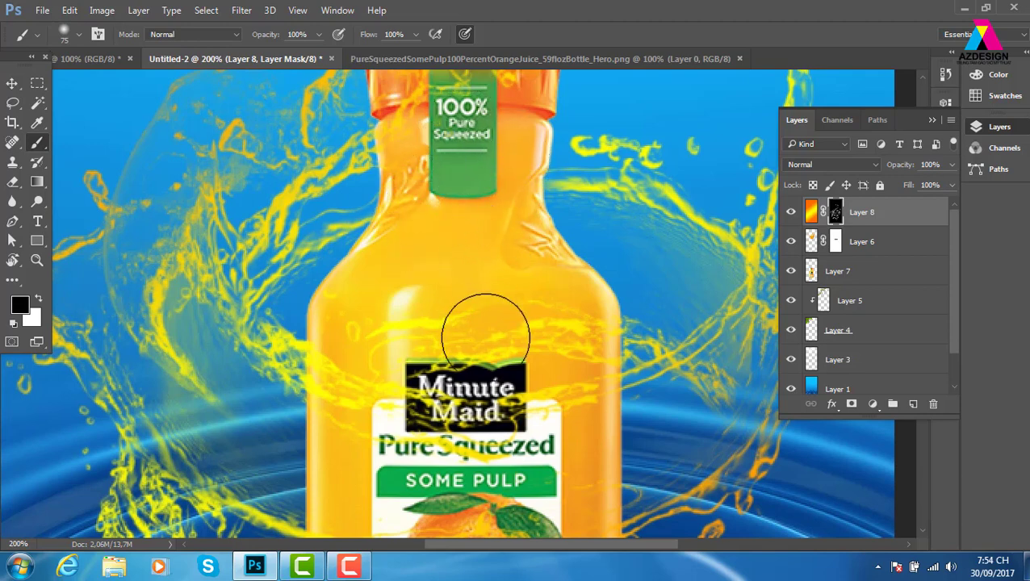
{"action": "left_click_drag", "start_coordinate": [482, 322], "coordinate": [579, 337]}
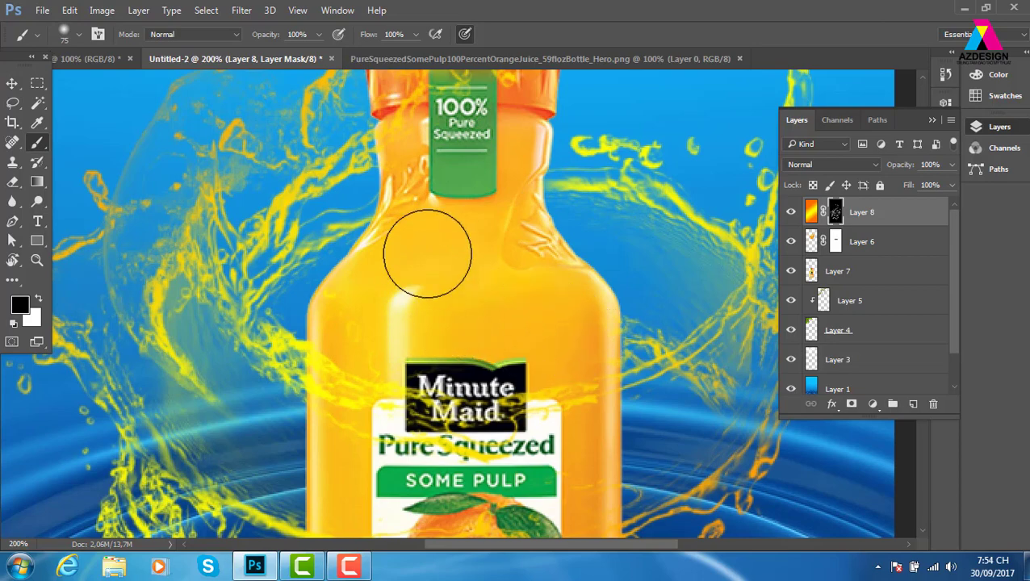
{"action": "left_click_drag", "start_coordinate": [449, 244], "coordinate": [440, 392]}
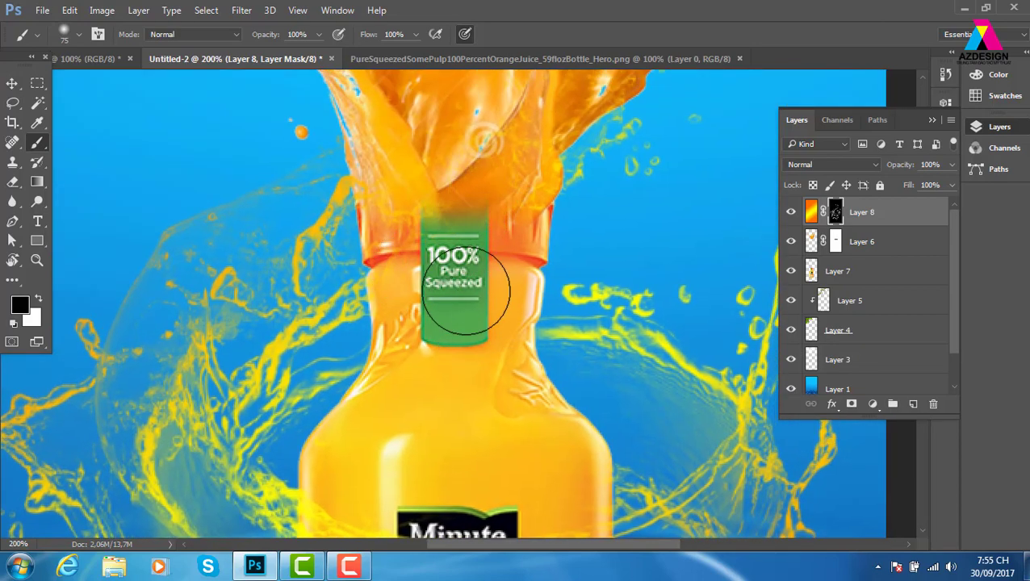
{"action": "key", "text": "ctrl+minus"}
{"action": "key", "text": "ctrl+minus"}
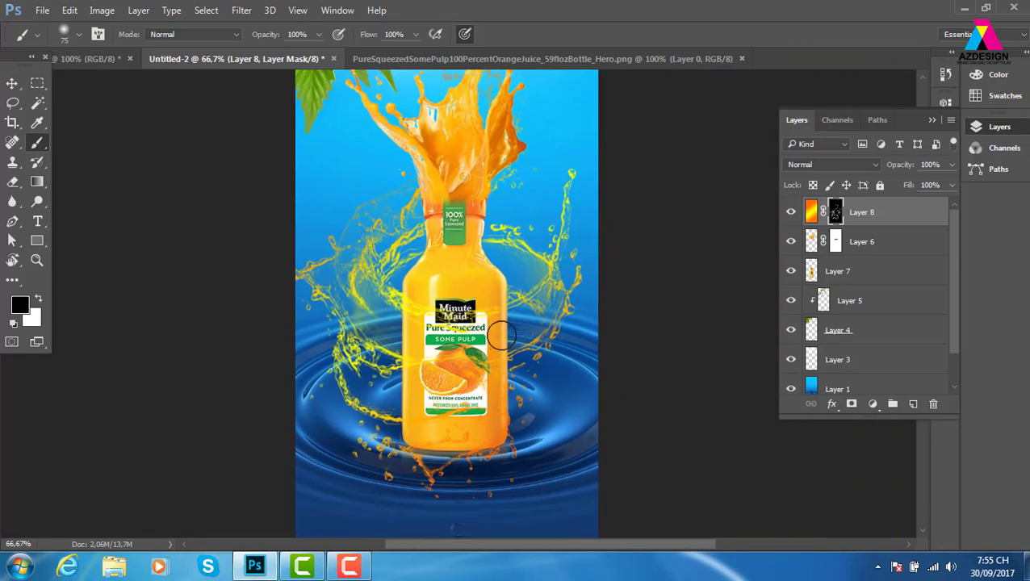
{"action": "left_click", "coordinate": [810, 212]}
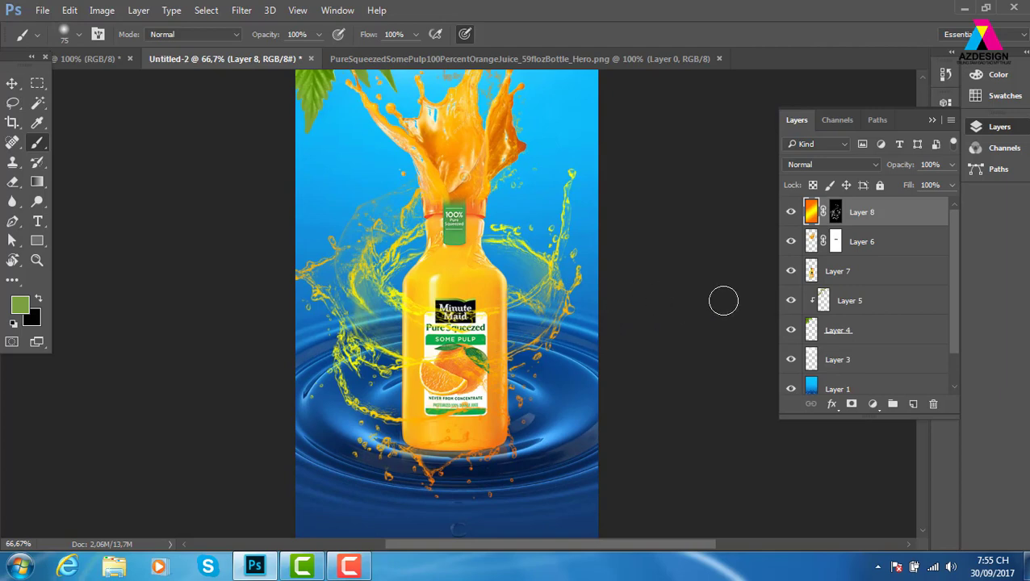
Undo a stray orange gradient on Layer 8 and select Layer 1, the blue background
{"action": "key", "text": "g"}
{"action": "left_click_drag", "start_coordinate": [411, 204], "coordinate": [527, 422]}
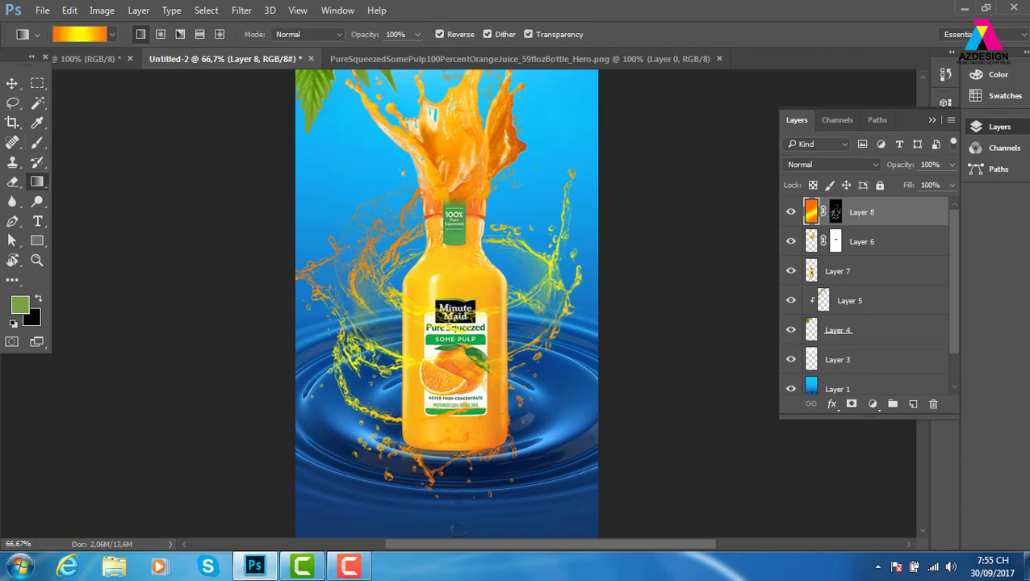
{"action": "key", "text": "ctrl+z"}
{"action": "key", "text": "ctrl+z"}
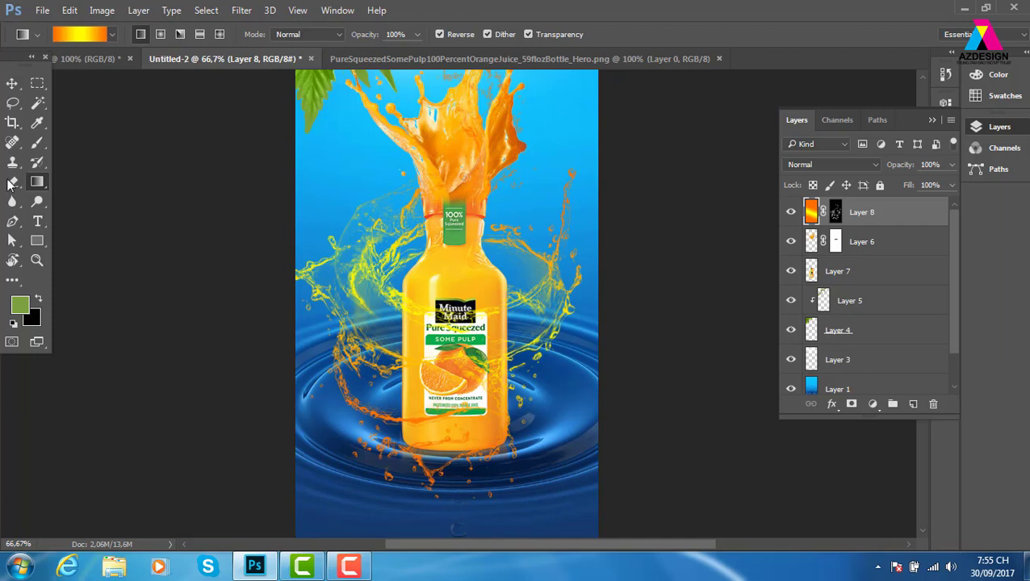
{"action": "left_click", "coordinate": [12, 83]}
{"action": "right_click", "coordinate": [589, 134]}
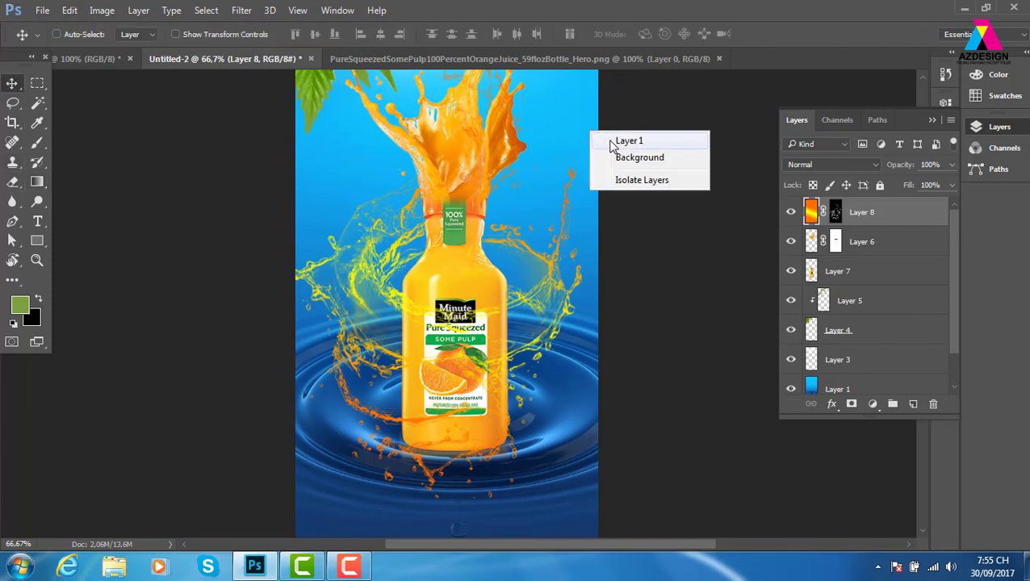
{"action": "left_click", "coordinate": [622, 139]}
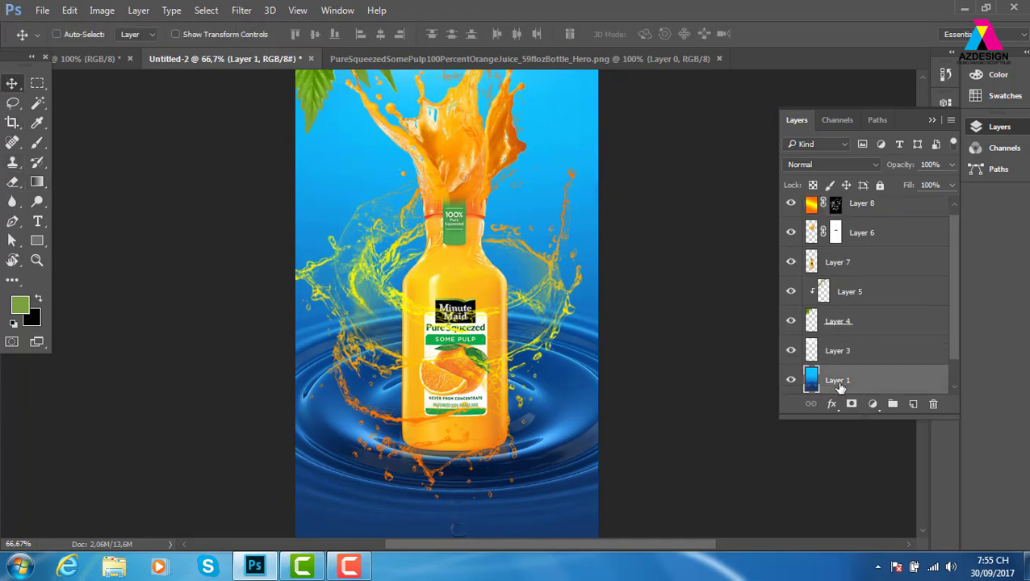
Fill Layer 1 with a vertical orange-yellow-orange gradient
{"action": "key", "text": "g"}
{"action": "left_click_drag", "start_coordinate": [468, 185], "coordinate": [537, 432]}
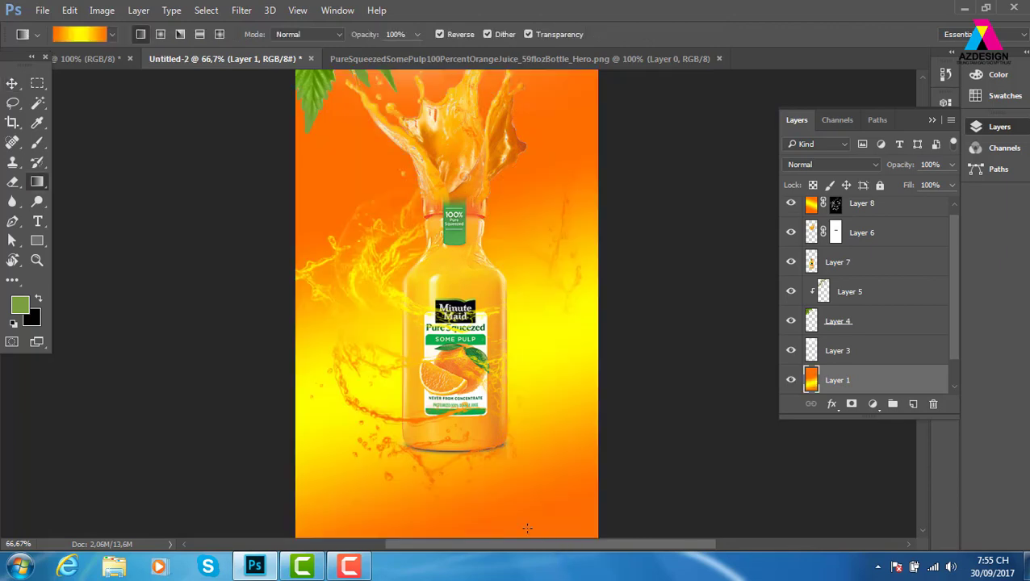
{"action": "left_click_drag", "start_coordinate": [480, 512], "coordinate": [457, 241]}
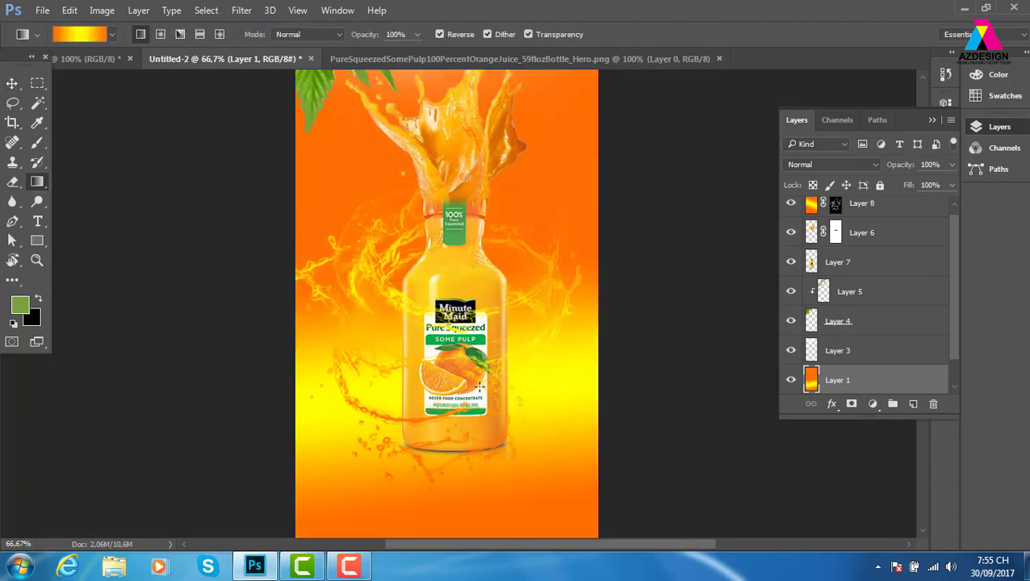
{"action": "scroll", "coordinate": [481, 368], "scroll_direction": "down", "scroll_amount": 1}
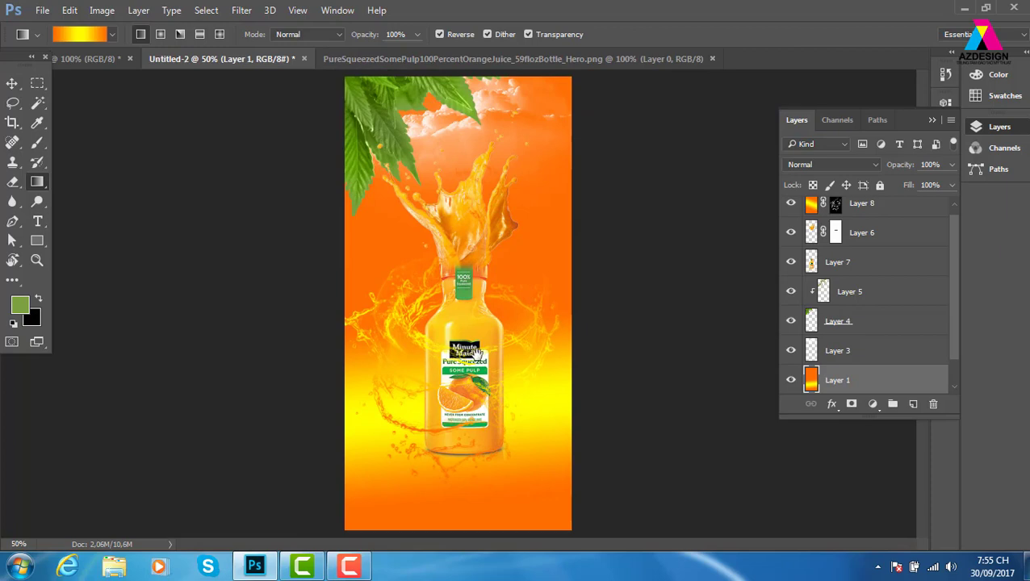
{"action": "left_click", "coordinate": [94, 35]}
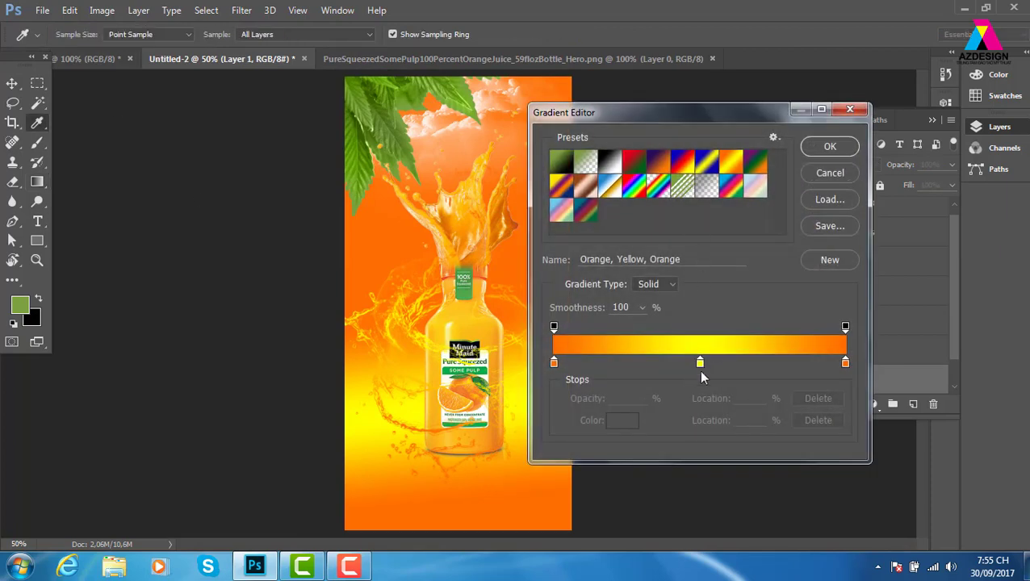
Edit the gradient: remove the yellow stop and set the end stop to dark brown #733100
{"action": "left_click_drag", "start_coordinate": [700, 362], "coordinate": [837, 387]}
{"action": "double_click", "coordinate": [846, 363]}
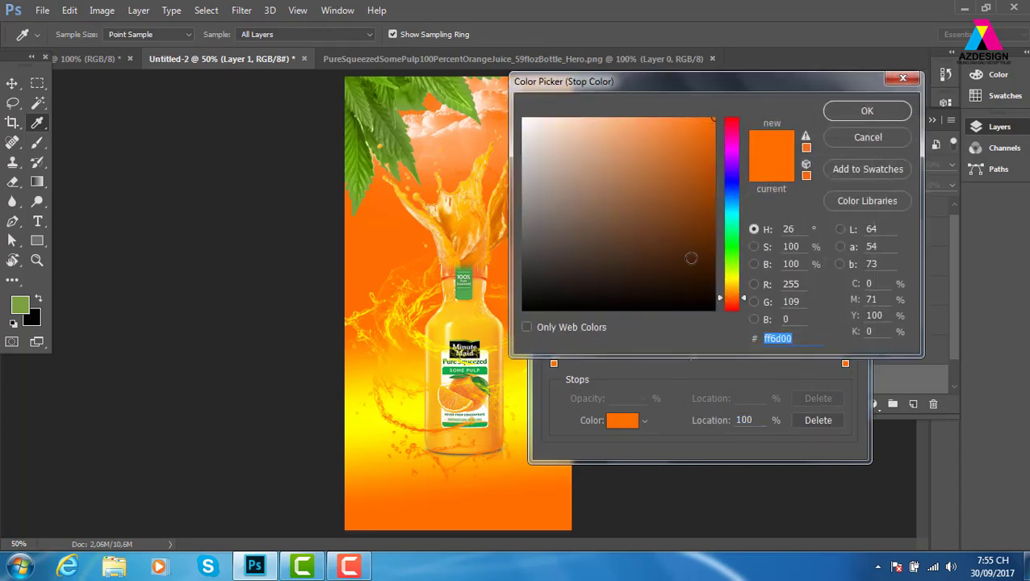
{"action": "left_click", "coordinate": [714, 224]}
{"action": "left_click", "coordinate": [861, 113]}
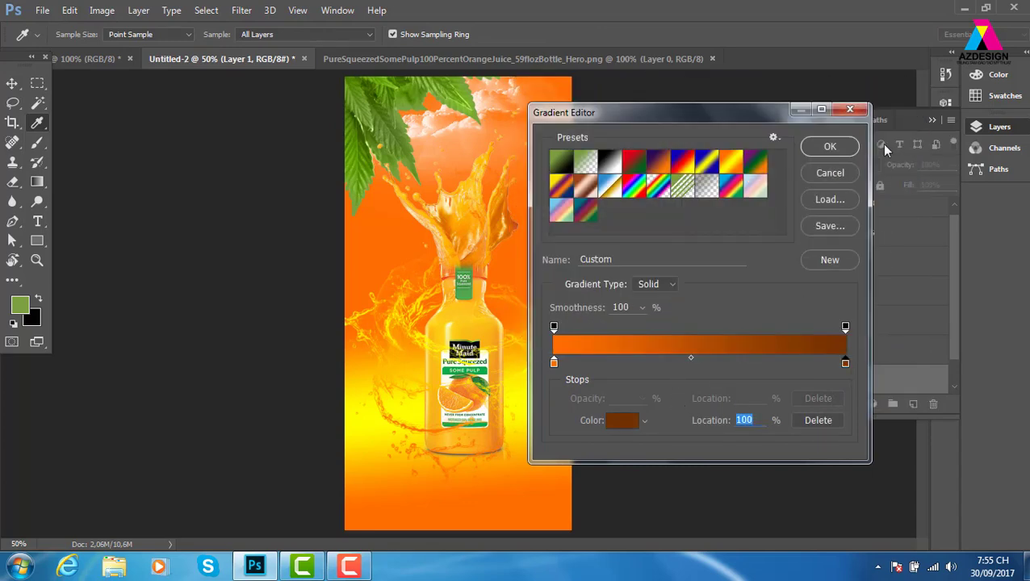
{"action": "left_click", "coordinate": [830, 146]}
Redraw Layer 1's gradient dark brown at the top, bright orange at the bottom
{"action": "left_click_drag", "start_coordinate": [452, 209], "coordinate": [526, 483]}
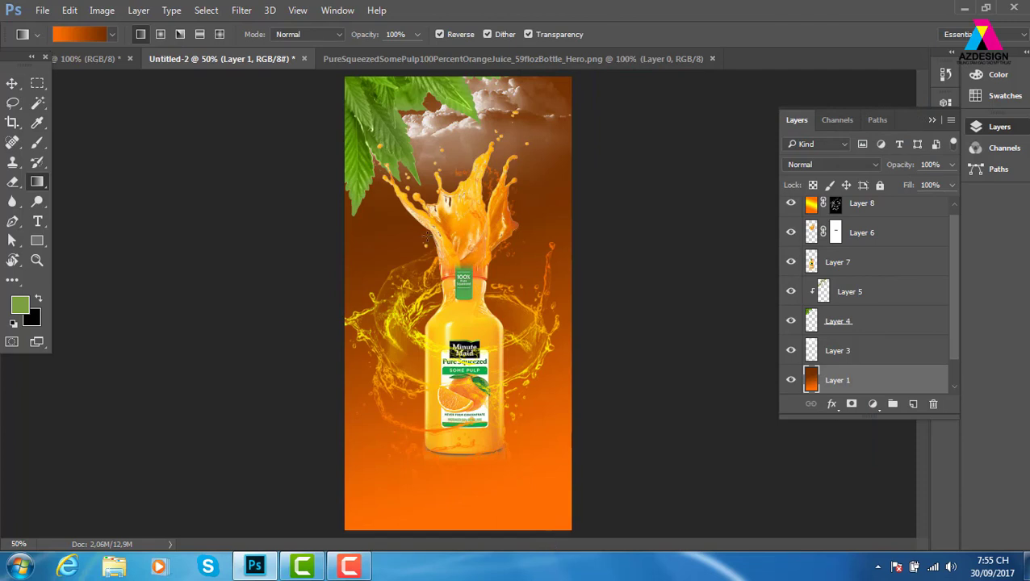
{"action": "left_click_drag", "start_coordinate": [508, 302], "coordinate": [468, 547]}
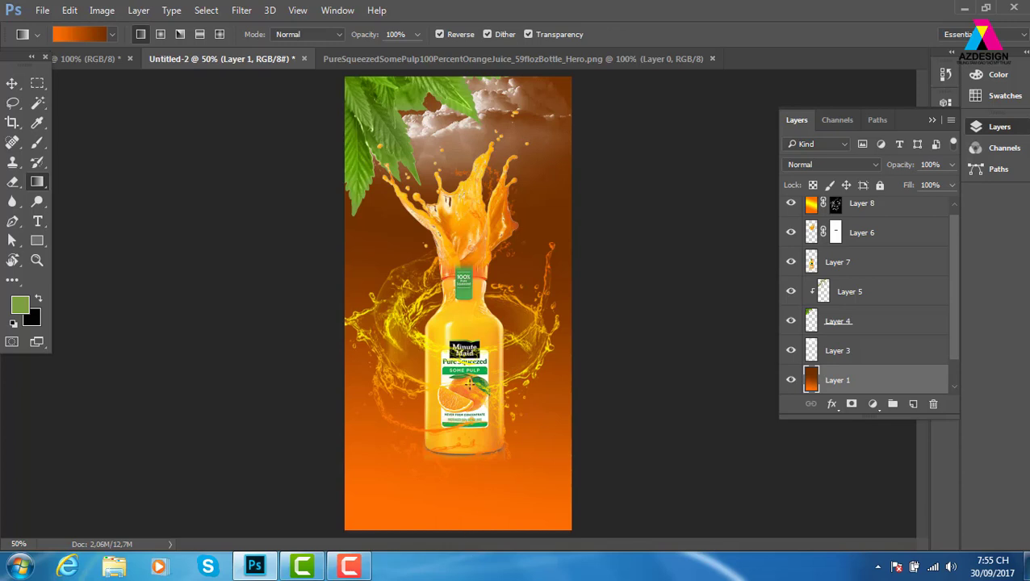
{"action": "left_click_drag", "start_coordinate": [424, 484], "coordinate": [539, 179]}
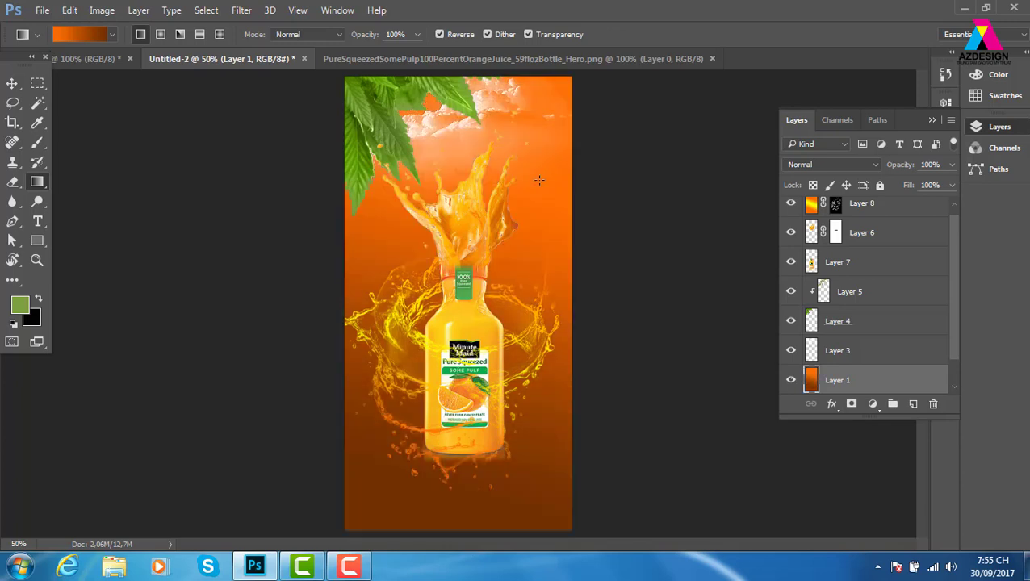
{"action": "mouse_move", "coordinate": [446, 401]}
{"action": "left_mouse_down"}
{"action": "mouse_move", "coordinate": [549, 81]}
{"action": "mouse_move", "coordinate": [576, 57]}
{"action": "left_mouse_up"}
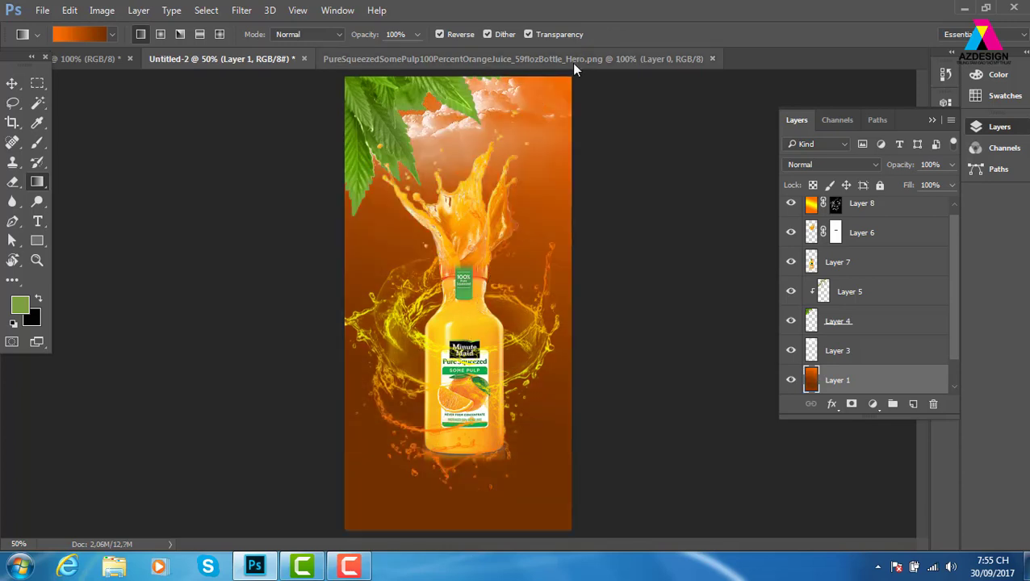
{"action": "left_click_drag", "start_coordinate": [464, 367], "coordinate": [563, 71]}
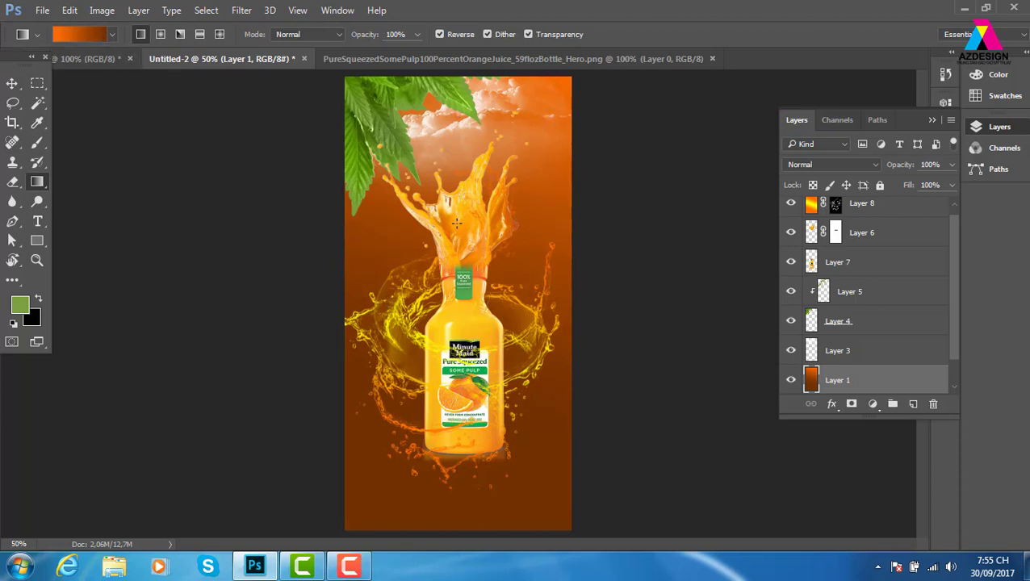
{"action": "left_click_drag", "start_coordinate": [457, 223], "coordinate": [526, 488]}
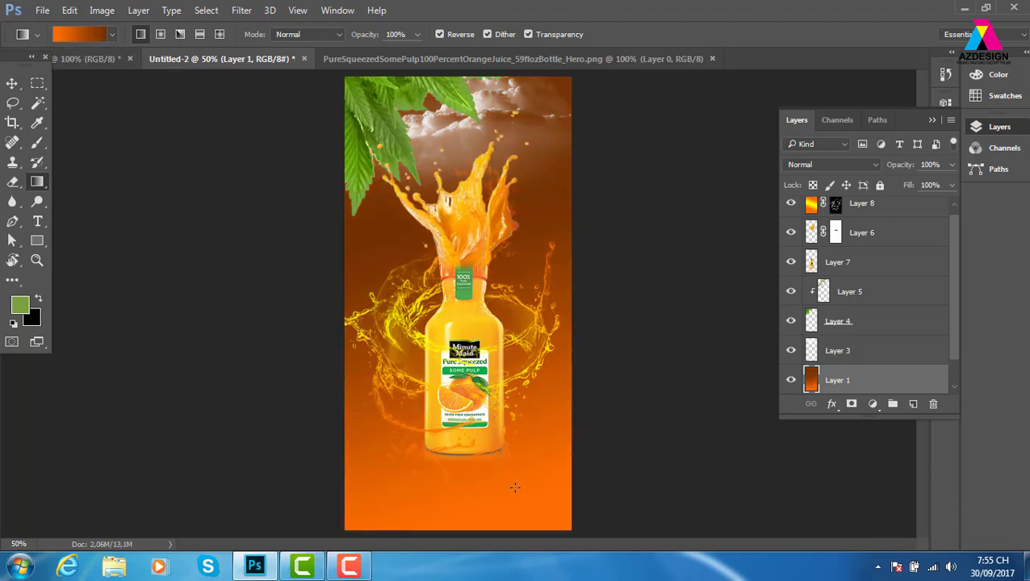
{"action": "left_click", "coordinate": [13, 83]}
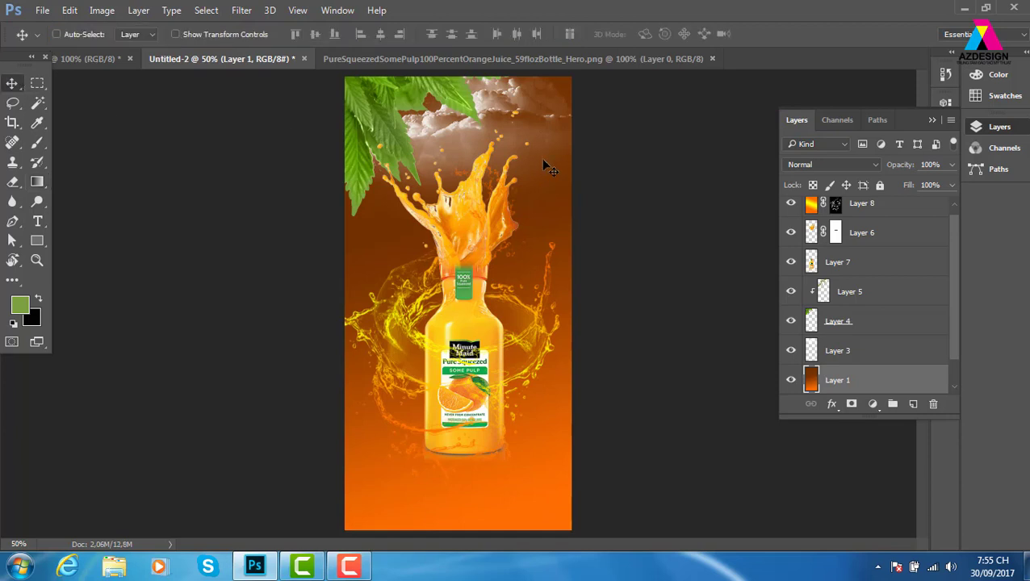
Delete Layer 3 (clouds), Layer 4 (leaves) and Layer 5 (green strokes)
{"action": "right_click", "coordinate": [507, 97]}
{"action": "left_click", "coordinate": [533, 101]}
{"action": "left_click_drag", "start_coordinate": [517, 101], "coordinate": [536, 115]}
{"action": "key", "text": "Delete"}
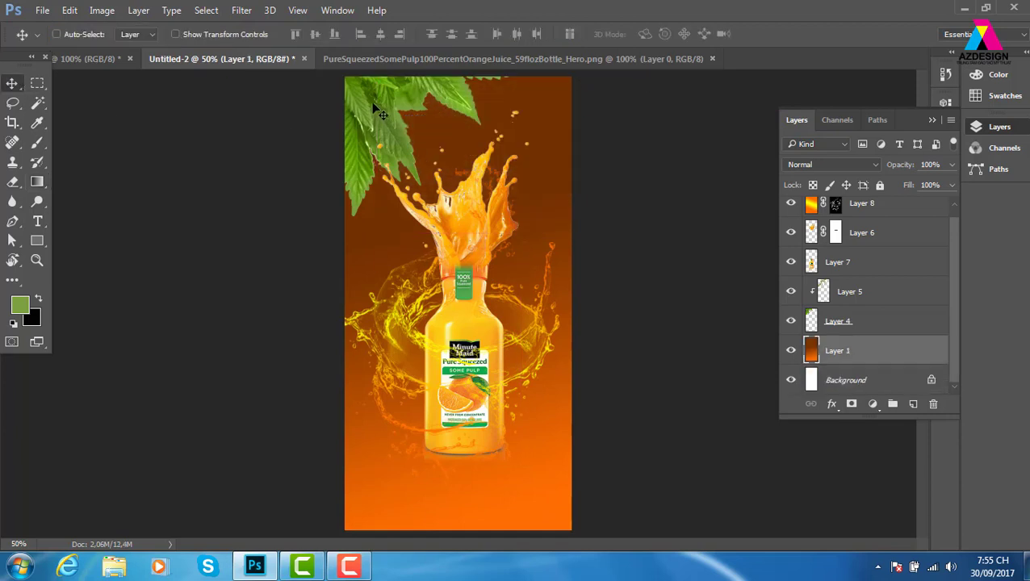
{"action": "right_click", "coordinate": [376, 109]}
{"action": "left_click", "coordinate": [416, 106]}
{"action": "key", "text": "Delete"}
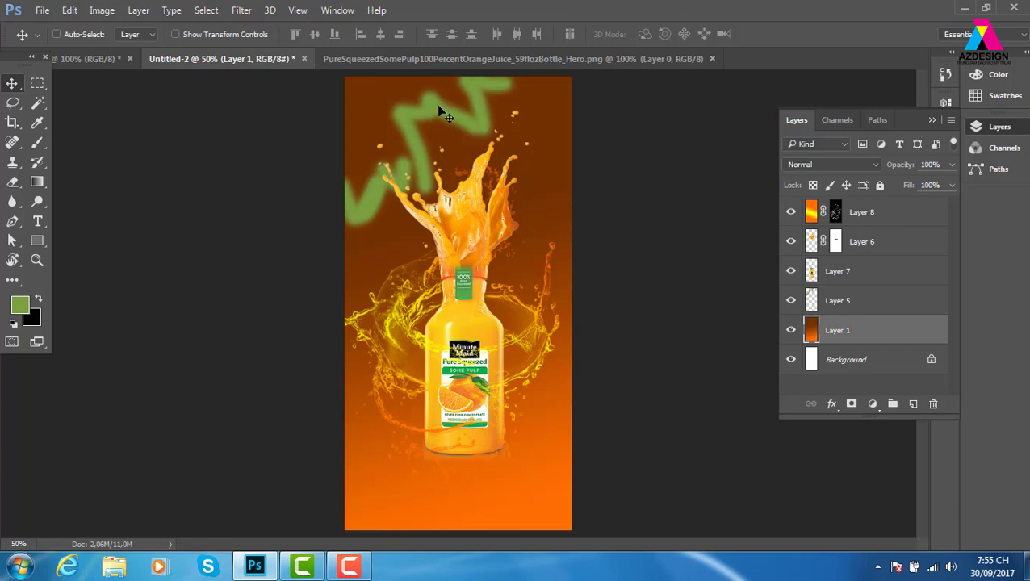
{"action": "right_click", "coordinate": [438, 111]}
{"action": "left_click", "coordinate": [454, 120]}
{"action": "key", "text": "Delete"}
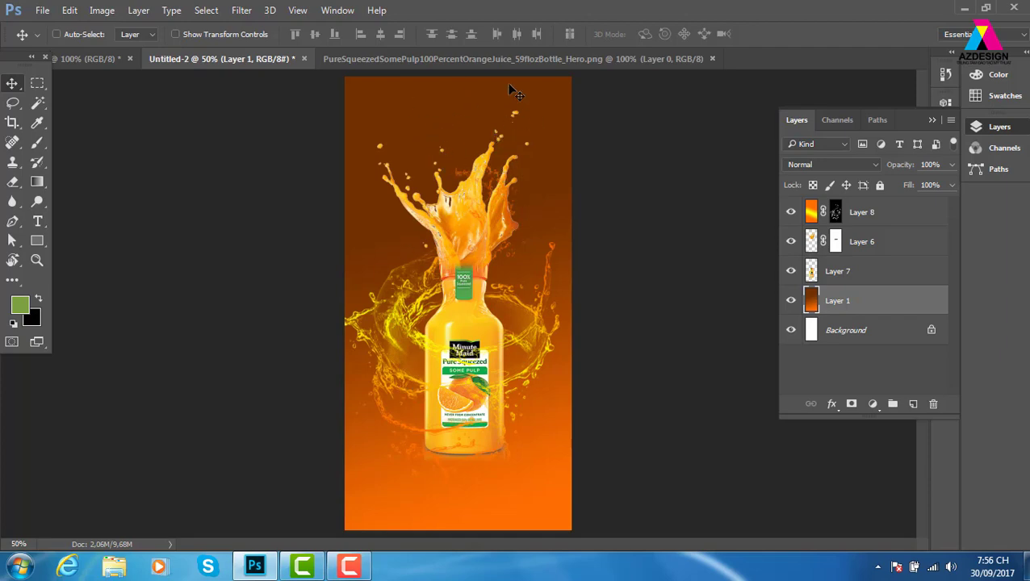
Open FantaLogo.svg and place the logo into the poster
{"action": "key", "text": "ctrl+o"}
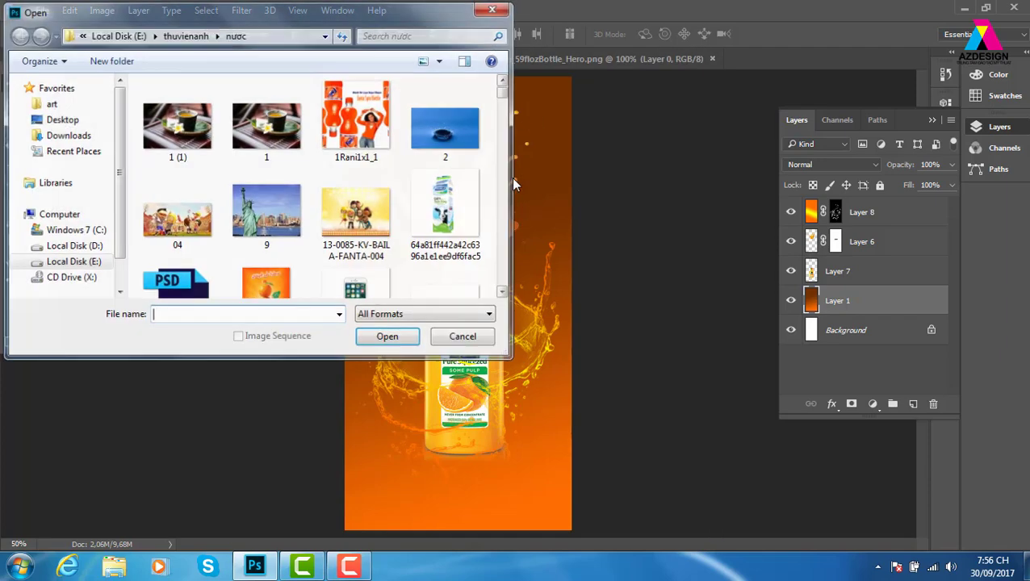
{"action": "left_click_drag", "start_coordinate": [503, 91], "coordinate": [521, 154]}
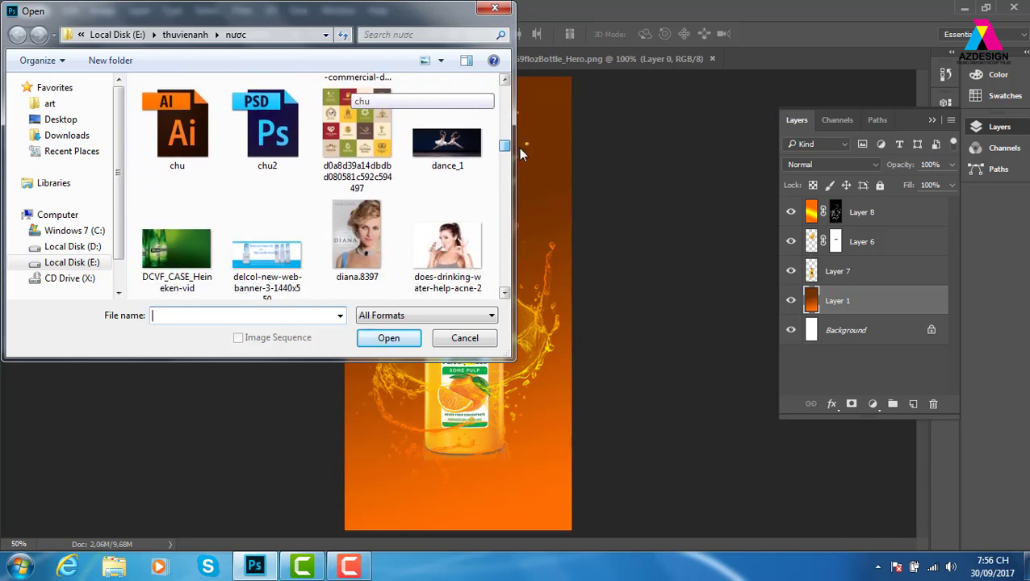
{"action": "left_click_drag", "start_coordinate": [521, 154], "coordinate": [521, 182]}
{"action": "left_click", "coordinate": [376, 181]}
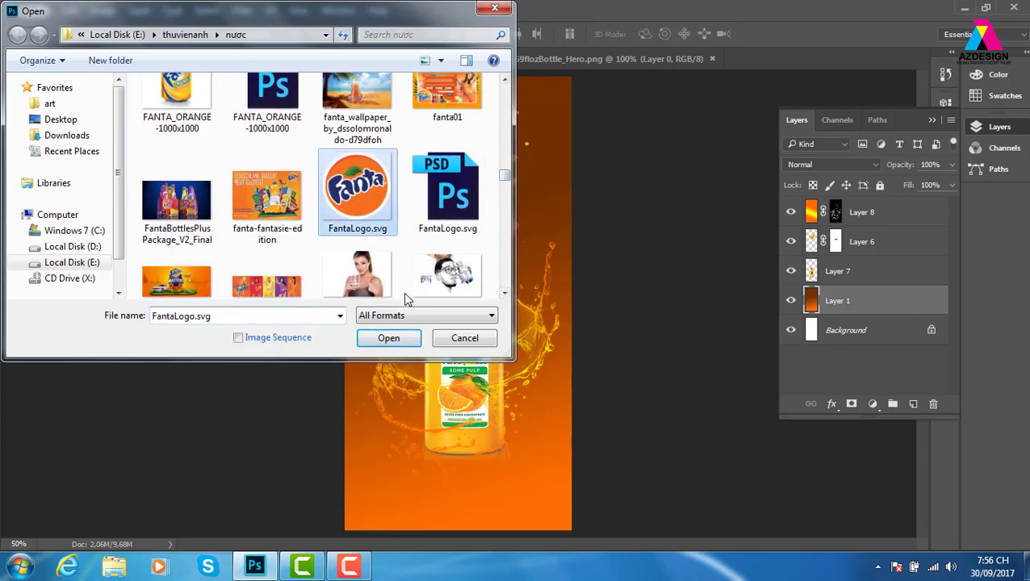
{"action": "left_click", "coordinate": [388, 338]}
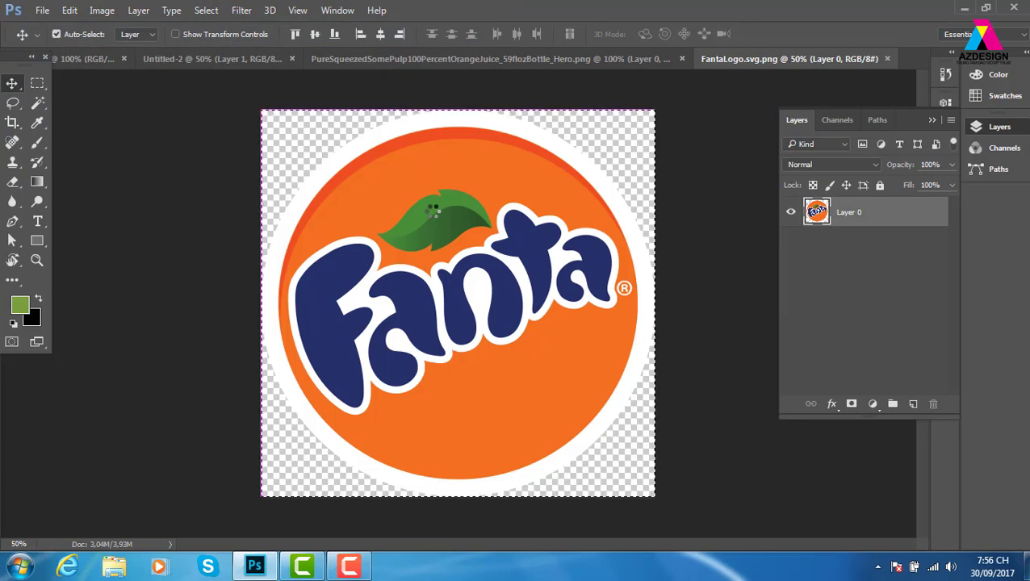
{"action": "key", "text": "ctrl+w"}
{"action": "left_click_drag", "start_coordinate": [440, 214], "coordinate": [442, 217]}
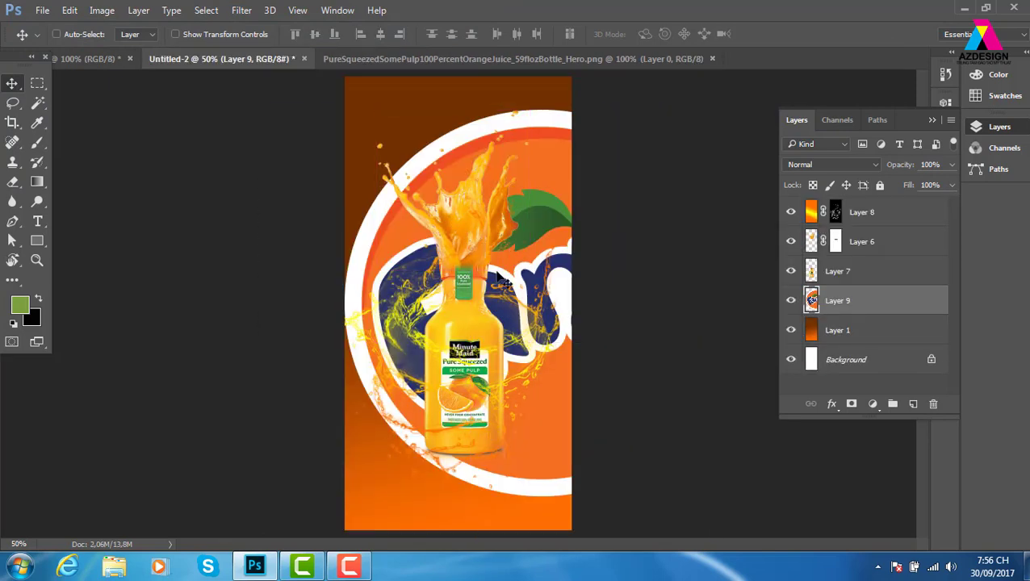
Shrink the Fanta logo into the poster's top-left corner
{"action": "key", "text": "ctrl+t"}
{"action": "mouse_move", "coordinate": [344, 496]}
{"action": "left_mouse_down"}
{"action": "mouse_move", "coordinate": [556, 242]}
{"action": "mouse_move", "coordinate": [482, 115]}
{"action": "left_mouse_up"}
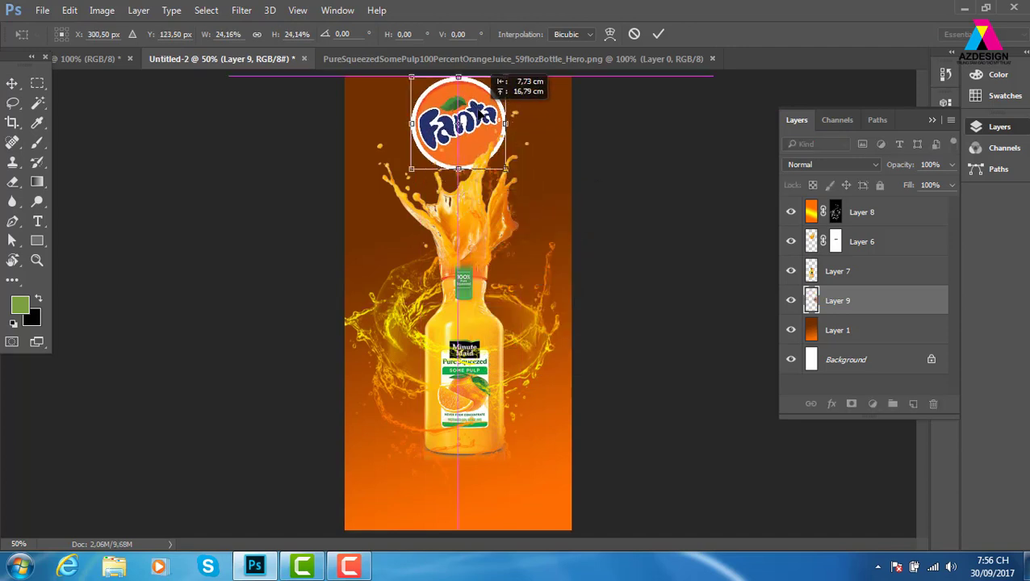
{"action": "mouse_move", "coordinate": [505, 170]}
{"action": "left_mouse_down"}
{"action": "mouse_move", "coordinate": [484, 148]}
{"action": "mouse_move", "coordinate": [410, 116]}
{"action": "left_mouse_up"}
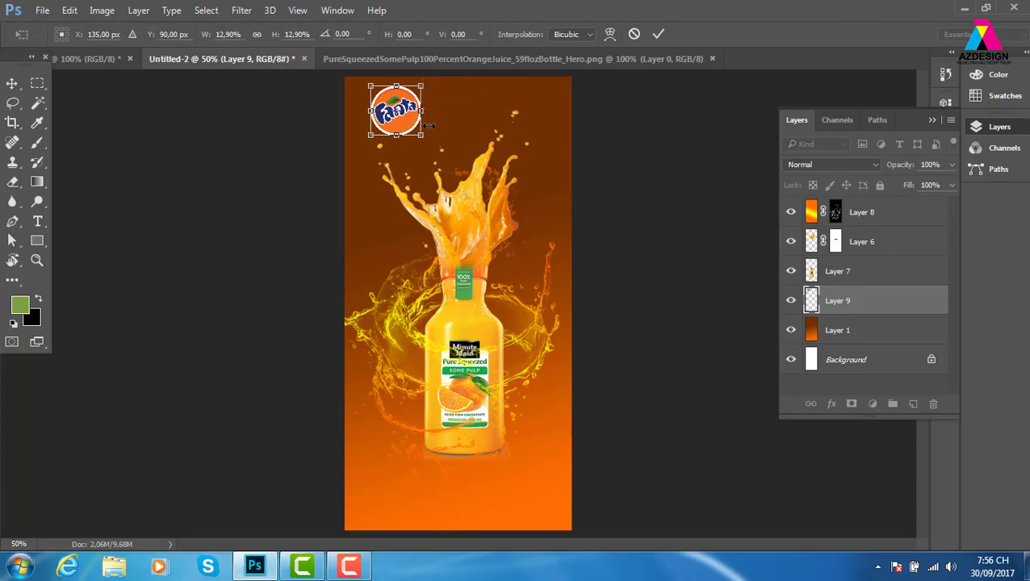
{"action": "key", "text": "Return"}
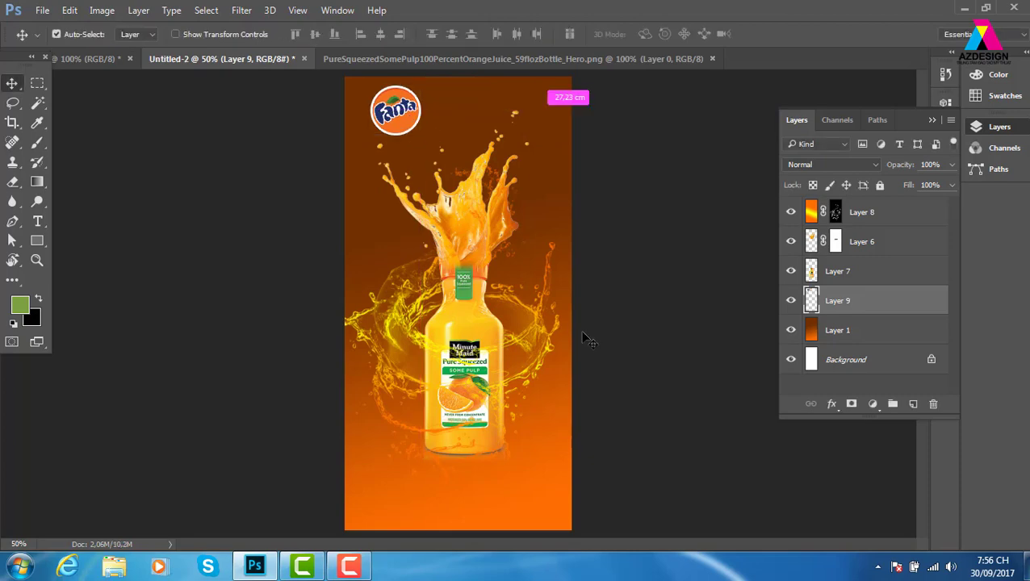
{"action": "key", "text": "ctrl+plus"}
{"action": "left_click_drag", "start_coordinate": [465, 191], "coordinate": [476, 373]}
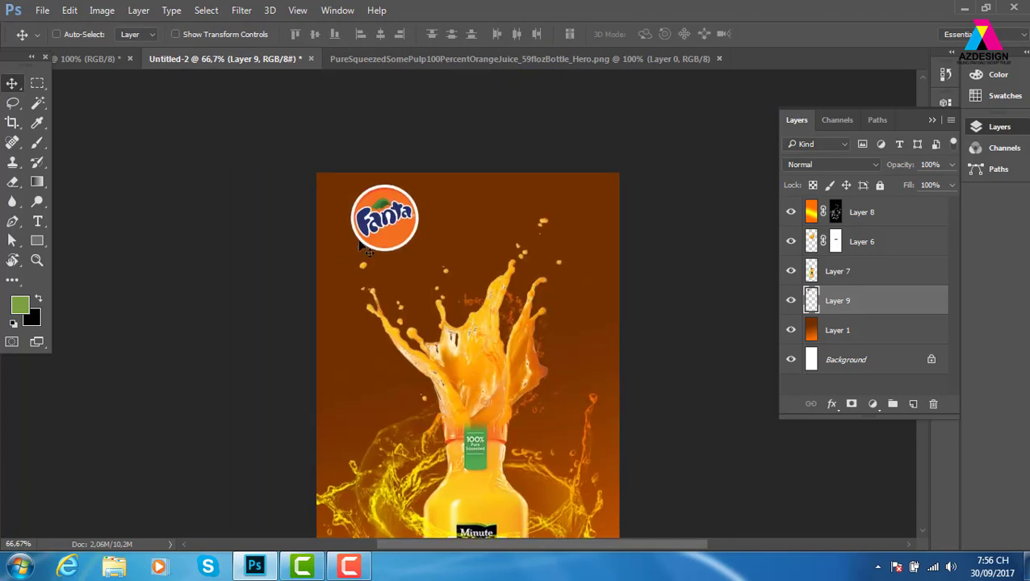
Fill a new Layer 10 top strip with an orange gradient, placed beneath the logo layer
{"action": "left_click", "coordinate": [37, 83]}
{"action": "left_click_drag", "start_coordinate": [317, 199], "coordinate": [650, 229]}
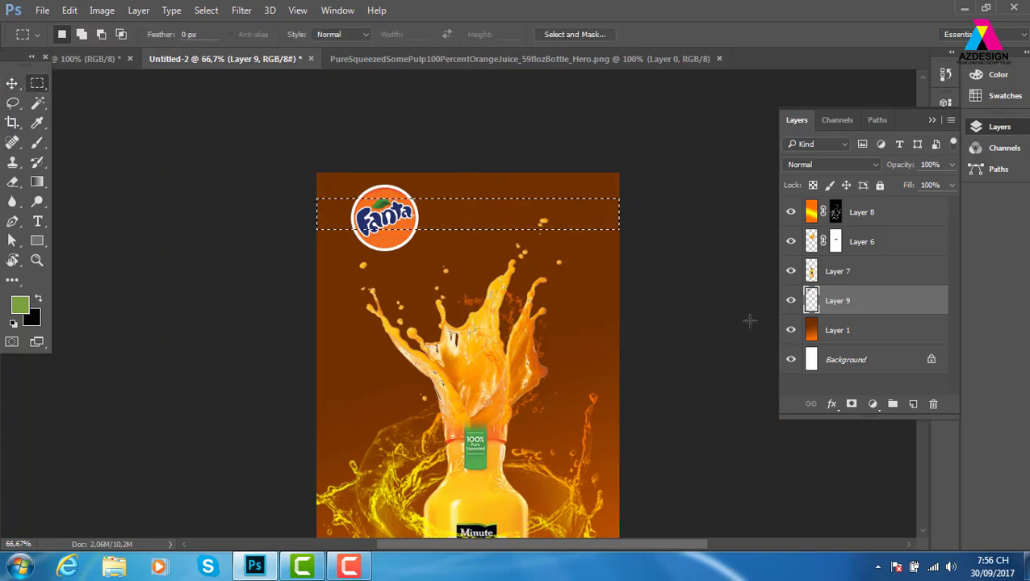
{"action": "key", "text": "ctrl+shift+alt+n"}
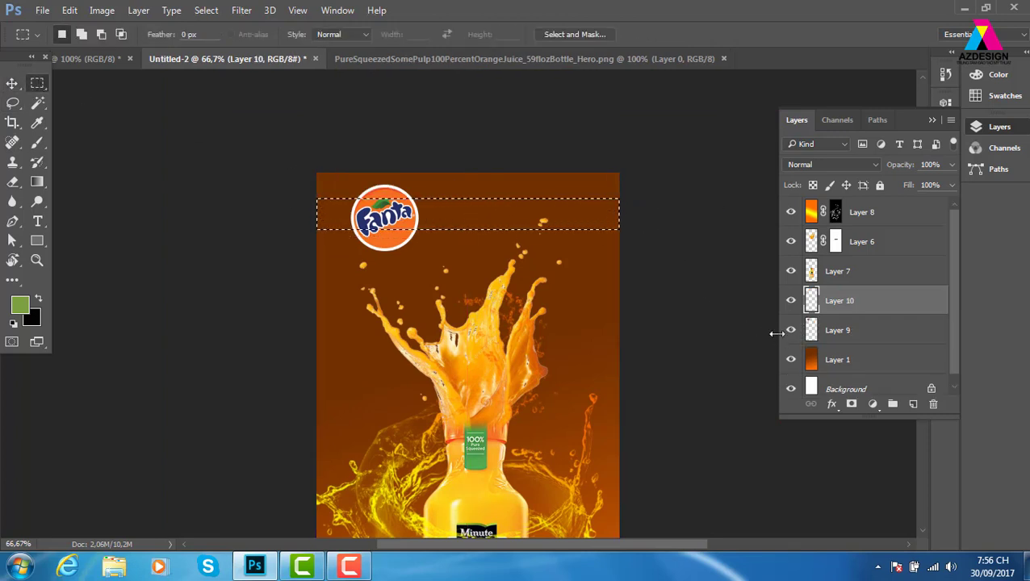
{"action": "key", "text": "g"}
{"action": "left_click_drag", "start_coordinate": [454, 224], "coordinate": [642, 239]}
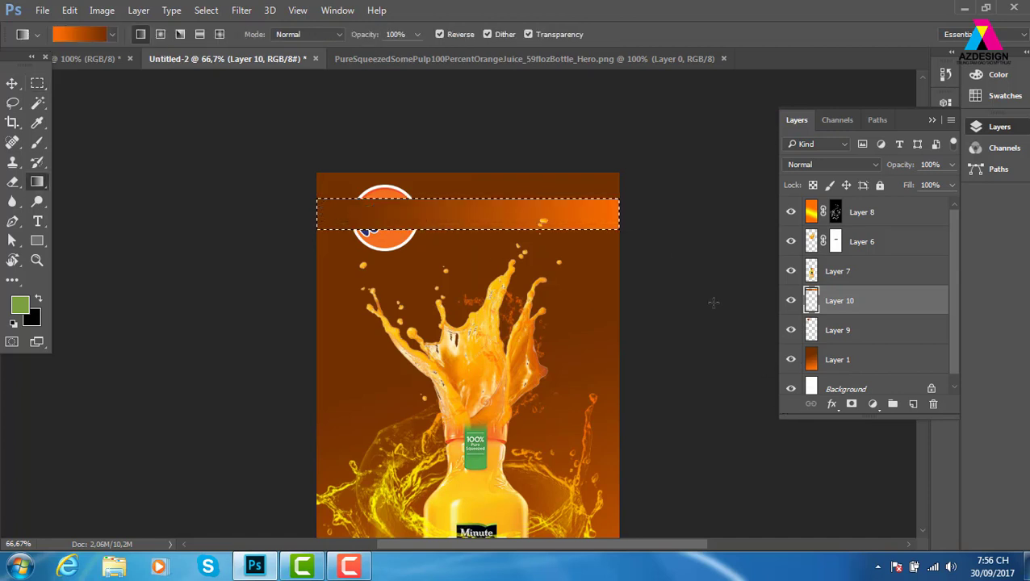
{"action": "key", "text": "ctrl+bracketleft"}
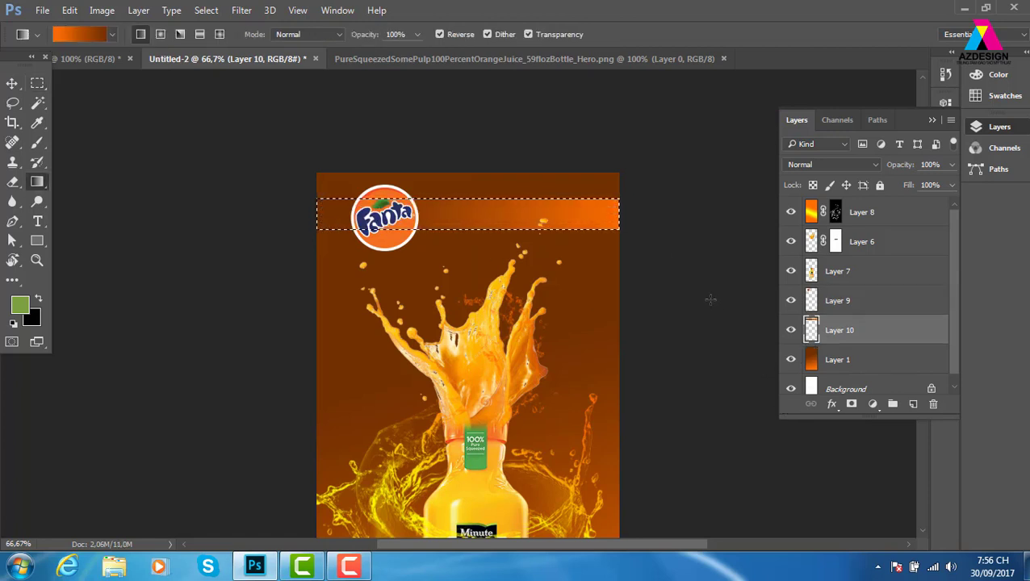
{"action": "key", "text": "v"}
{"action": "key", "text": "ctrl+d"}
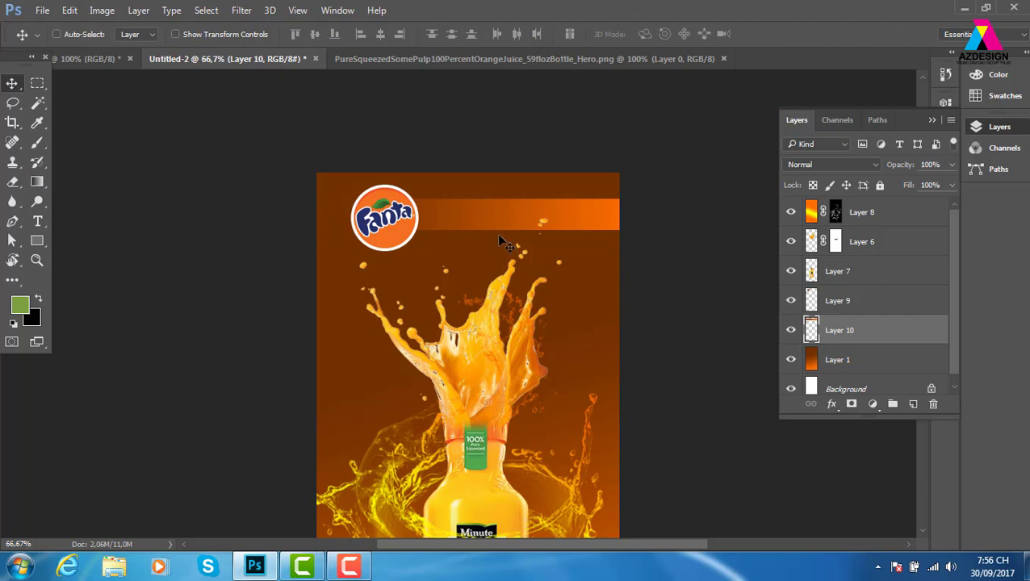
{"action": "left_click_drag", "start_coordinate": [529, 306], "coordinate": [513, 229]}
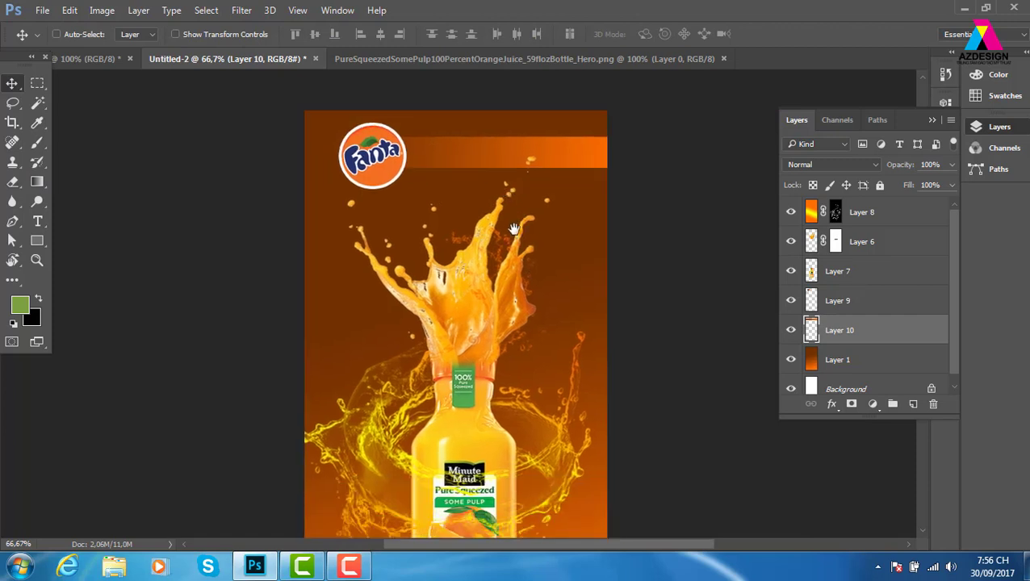
{"action": "key", "text": "ctrl+minus"}
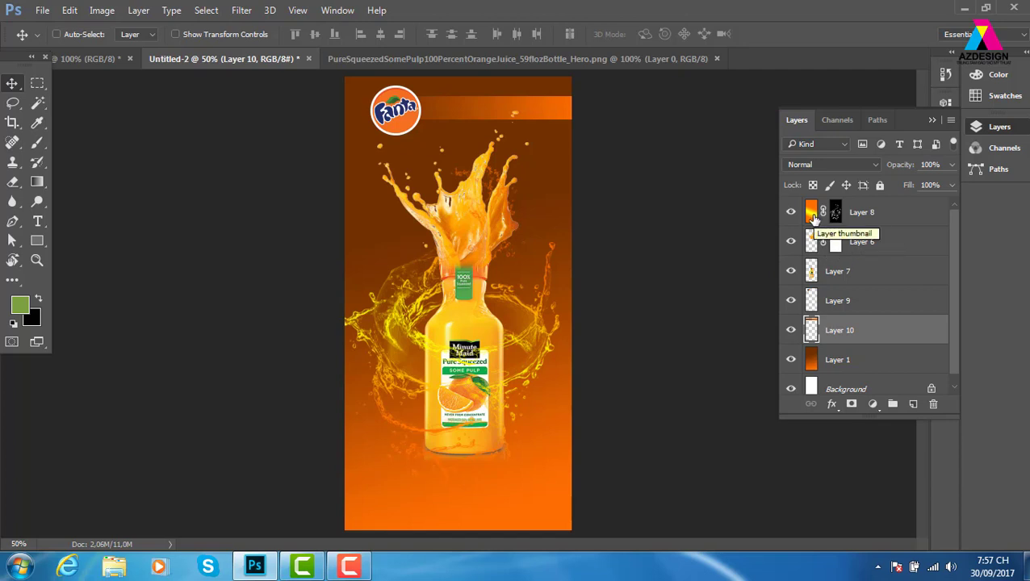
On Layer 8, tint the splash ring with a foreground-to-background (green) gradient
{"action": "left_click", "coordinate": [813, 215]}
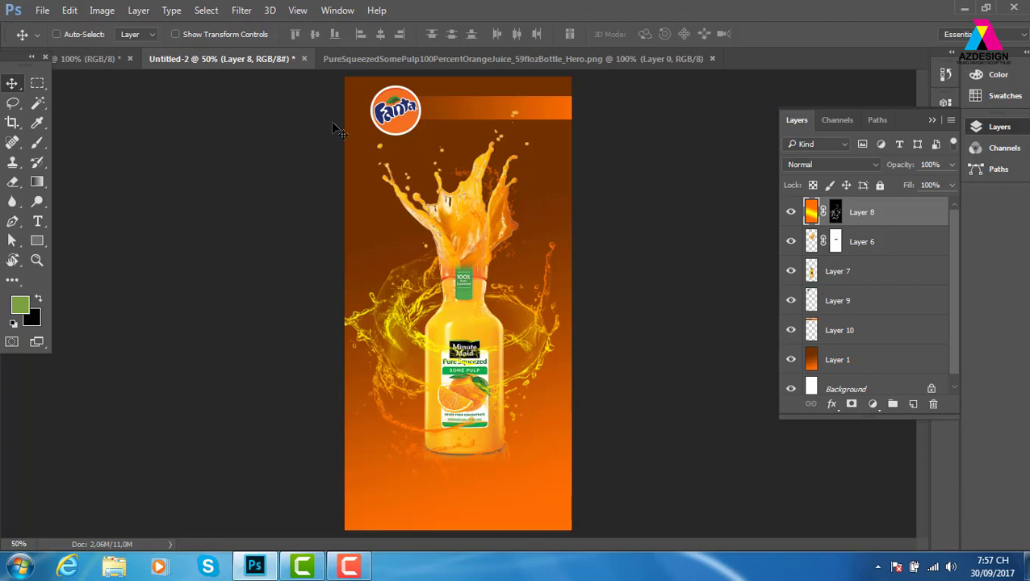
{"action": "key", "text": "g"}
{"action": "left_click", "coordinate": [80, 33]}
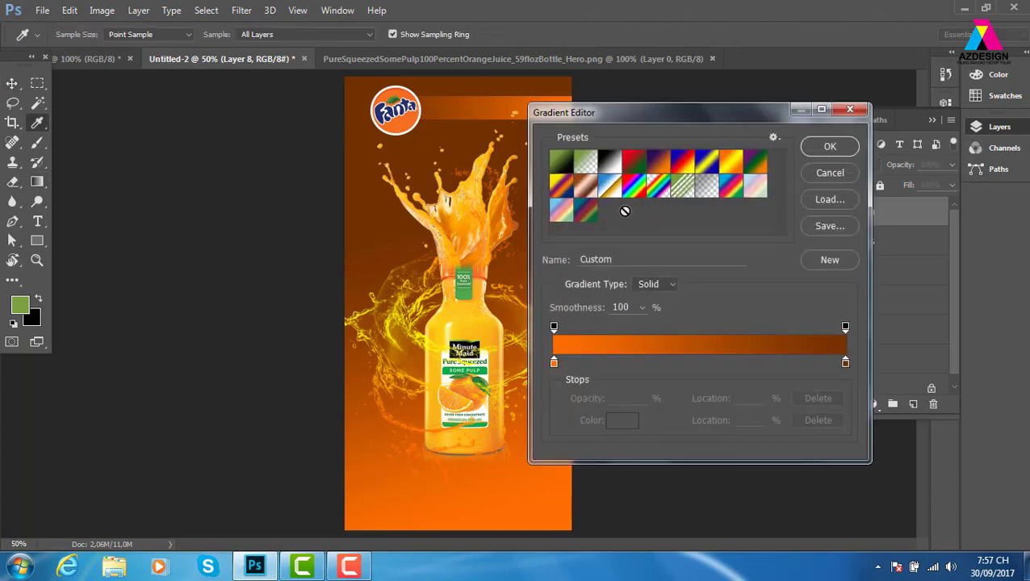
{"action": "left_click", "coordinate": [566, 166]}
{"action": "left_click", "coordinate": [831, 150]}
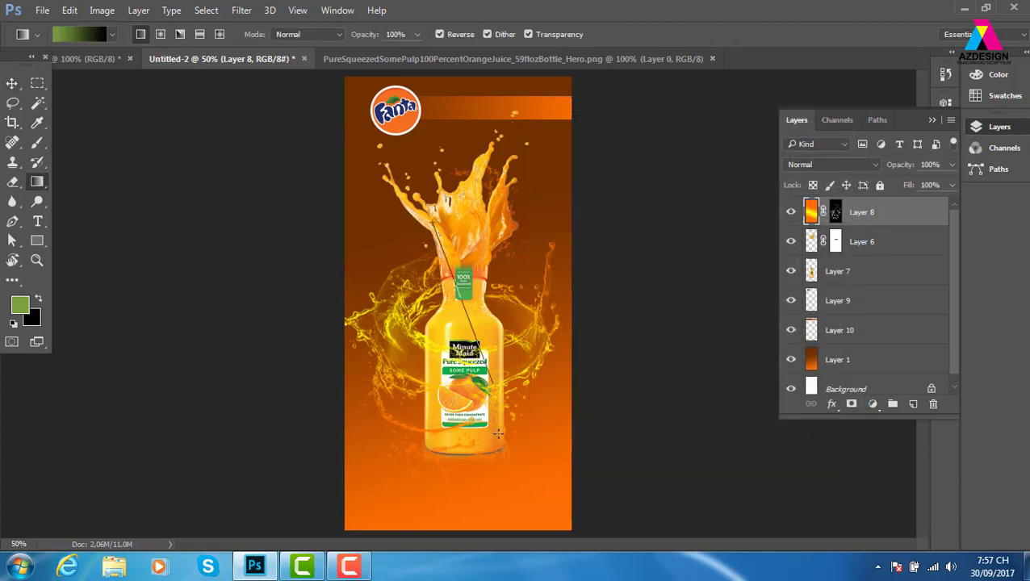
{"action": "left_click_drag", "start_coordinate": [476, 340], "coordinate": [521, 525]}
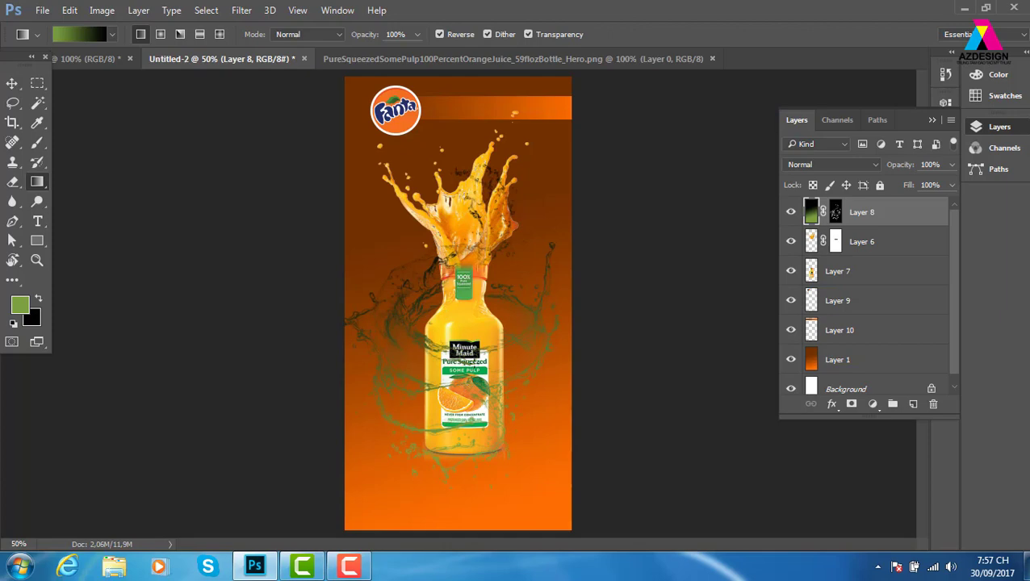
Build a custom gradient running from a white stop to a light blue stop
{"action": "left_click", "coordinate": [88, 34]}
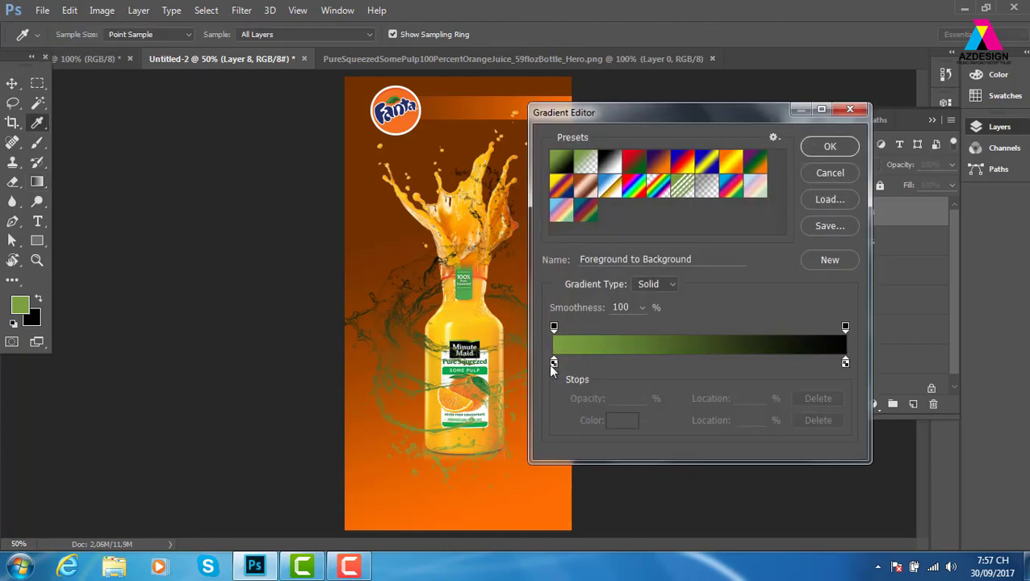
{"action": "double_click", "coordinate": [554, 362]}
{"action": "left_click", "coordinate": [525, 119]}
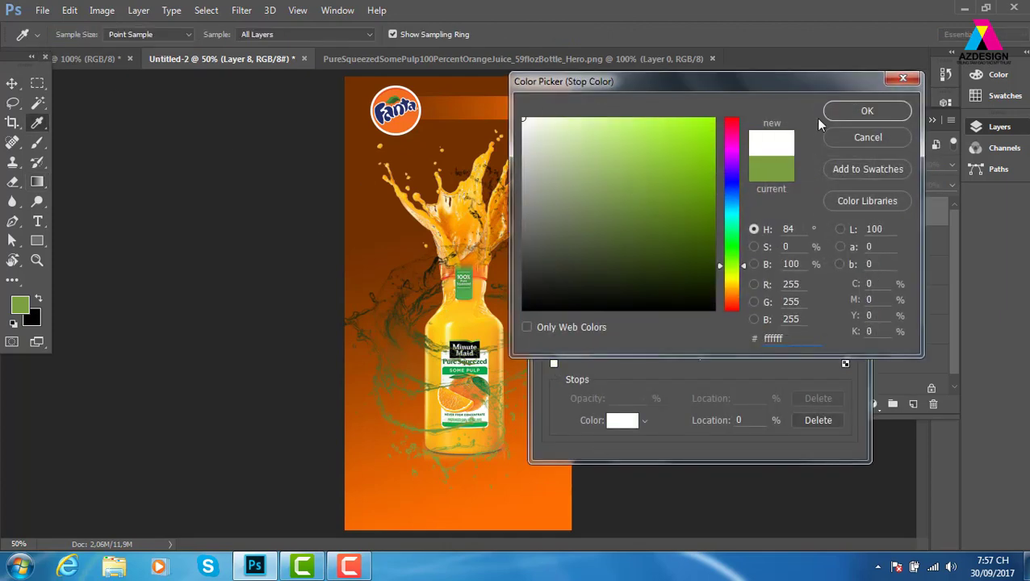
{"action": "left_click", "coordinate": [860, 112]}
{"action": "double_click", "coordinate": [846, 363]}
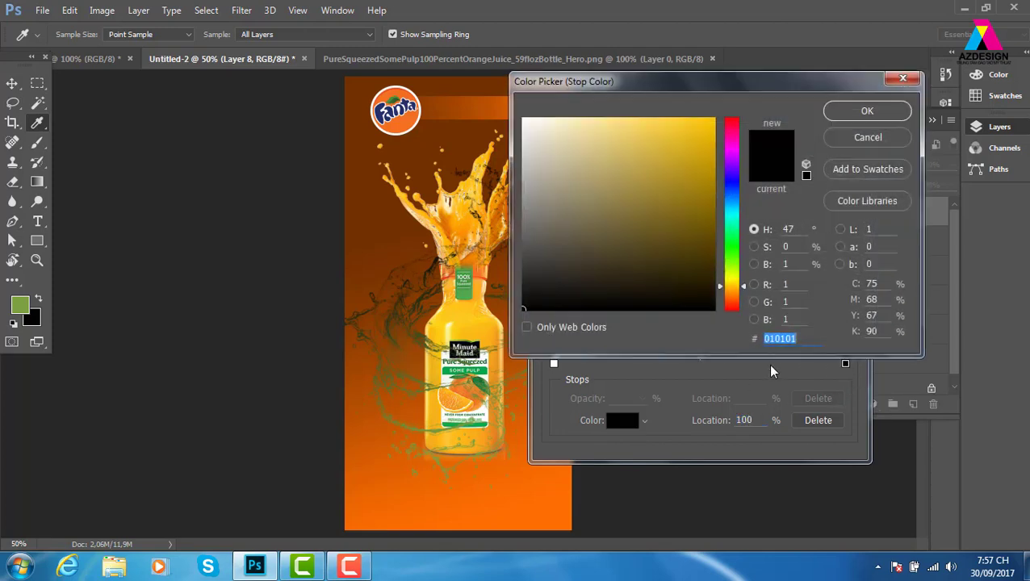
{"action": "left_click", "coordinate": [732, 204]}
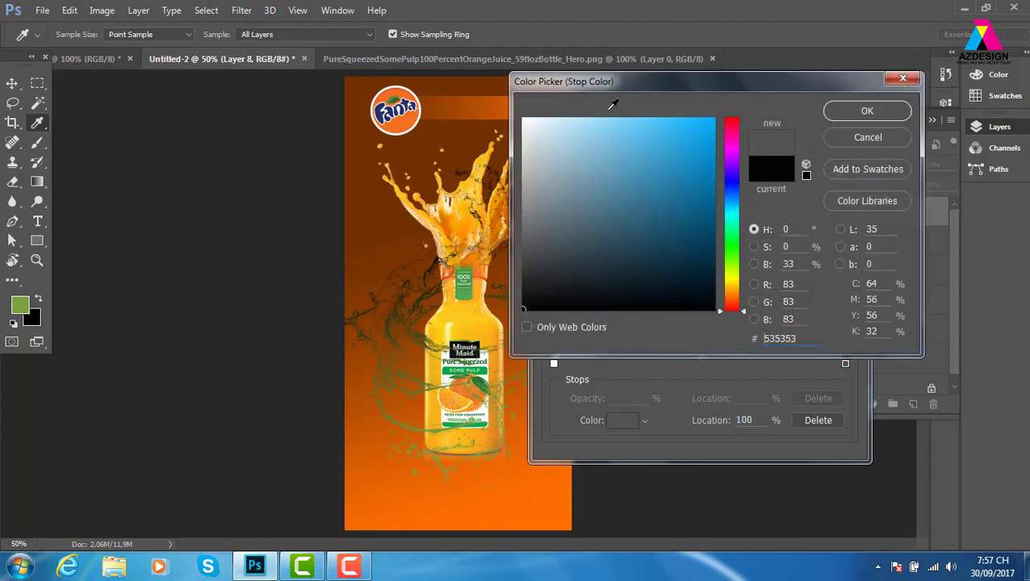
{"action": "left_click_drag", "start_coordinate": [582, 136], "coordinate": [608, 119]}
{"action": "left_click", "coordinate": [836, 114]}
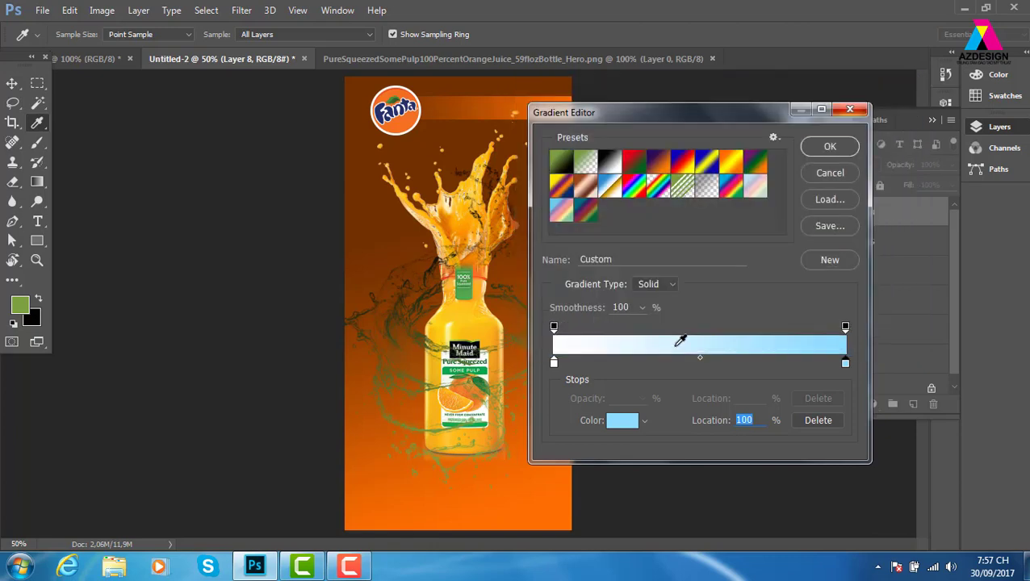
{"action": "left_click", "coordinate": [830, 146]}
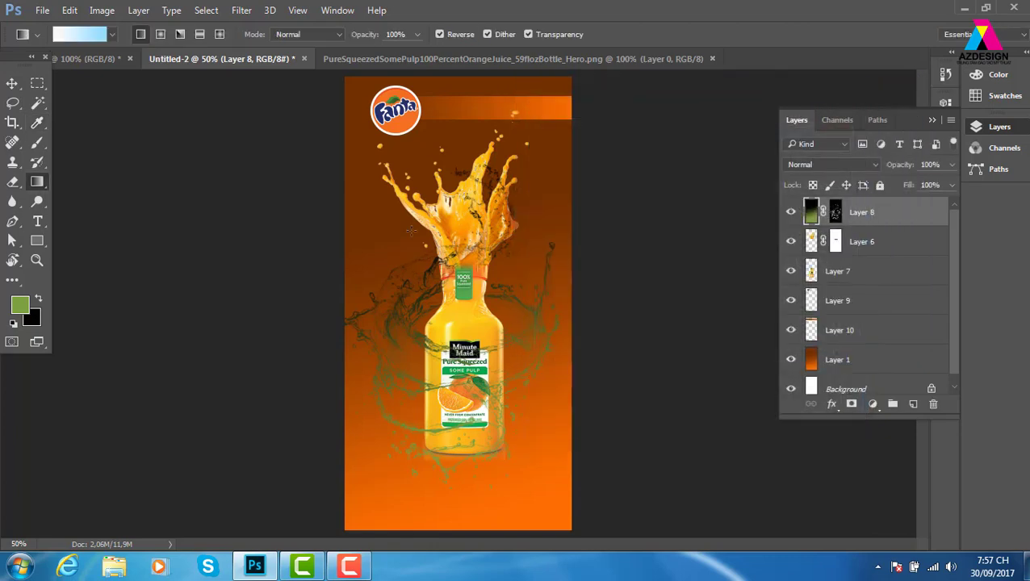
Apply the white-to-light-blue gradient across the splash ring in several directions
{"action": "left_click_drag", "start_coordinate": [504, 525], "coordinate": [510, 535]}
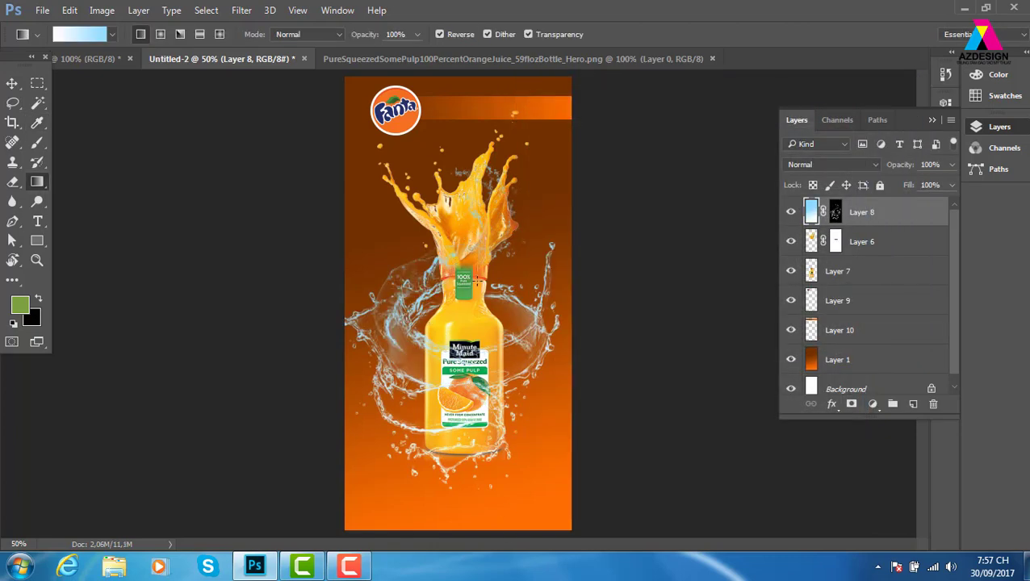
{"action": "left_click_drag", "start_coordinate": [526, 221], "coordinate": [416, 551]}
{"action": "left_click_drag", "start_coordinate": [552, 414], "coordinate": [452, 347]}
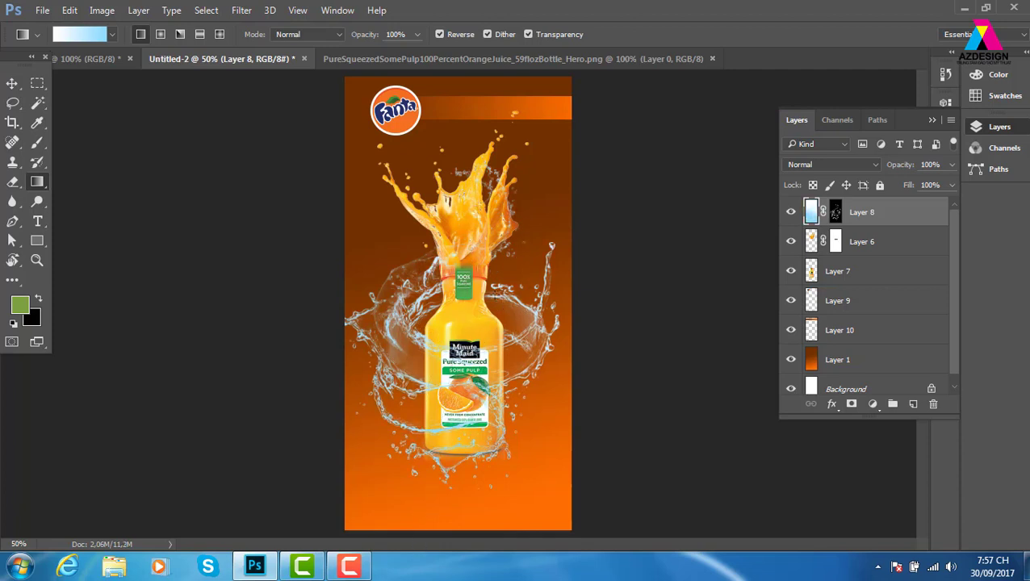
Recolour the splash ring with the rainbow Spectrum gradient, redrawn diagonally
{"action": "left_click", "coordinate": [89, 34]}
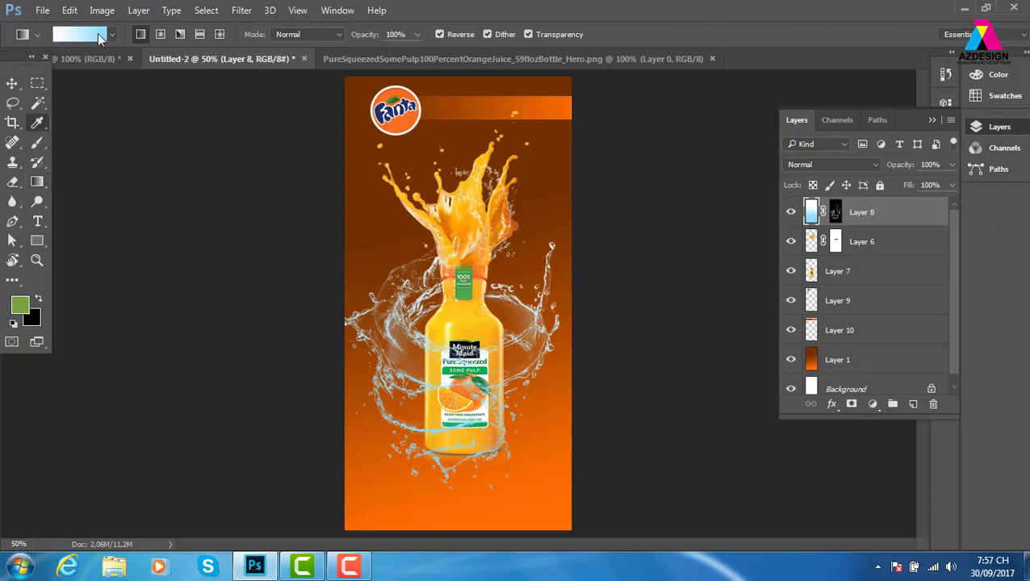
{"action": "left_click", "coordinate": [634, 187]}
{"action": "left_click", "coordinate": [819, 148]}
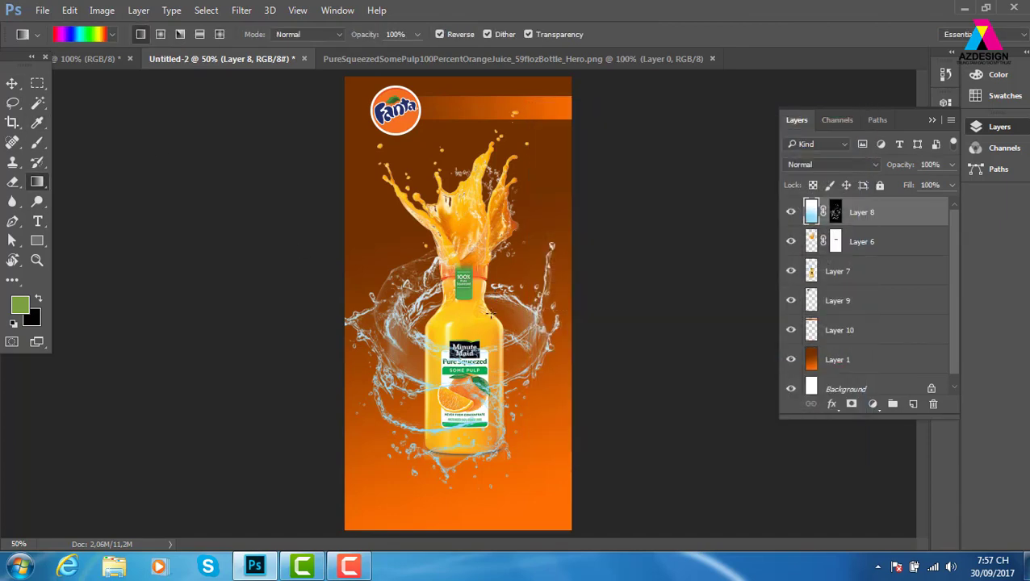
{"action": "left_click_drag", "start_coordinate": [473, 231], "coordinate": [479, 495]}
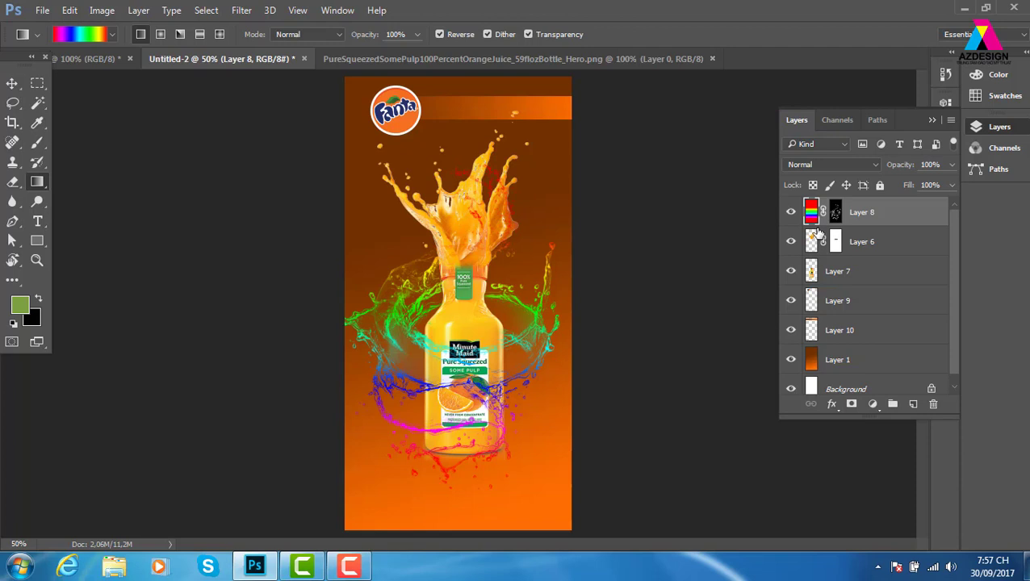
{"action": "left_click_drag", "start_coordinate": [529, 152], "coordinate": [379, 452]}
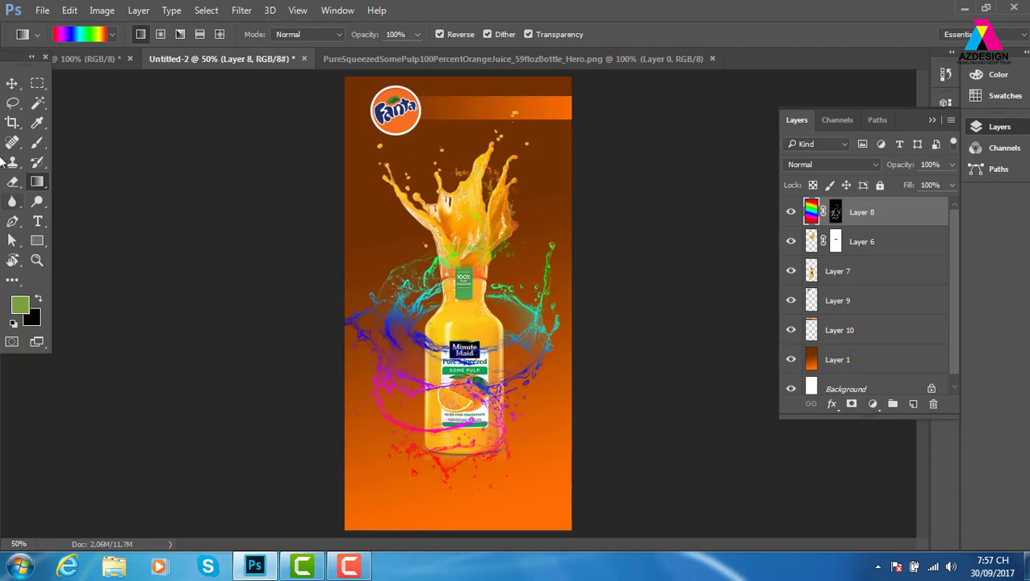
{"action": "left_click", "coordinate": [12, 84]}
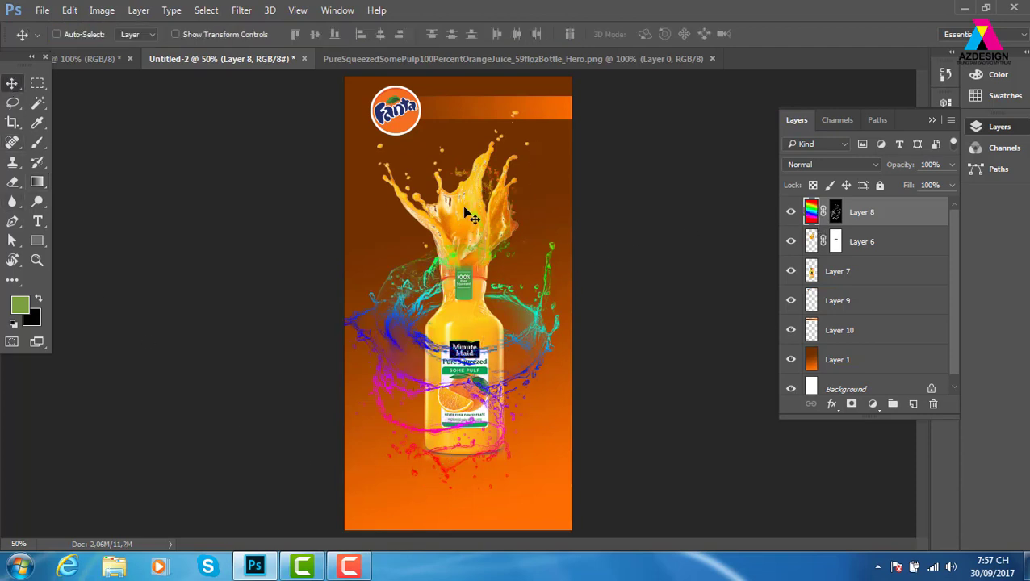